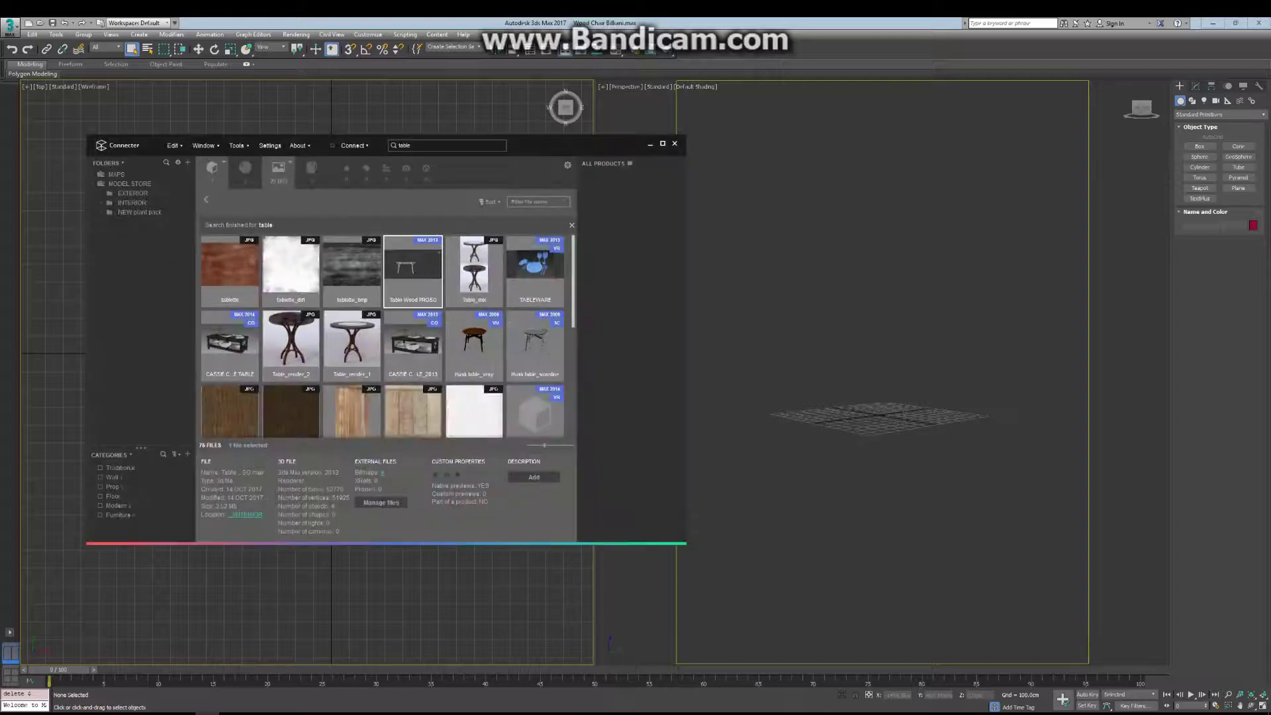
Step: Bring the table into the scene and view it through a new FStorm camera with FOV 16.4
{"action": "left_click_drag", "start_coordinate": [847, 454], "coordinate": [878, 429]}
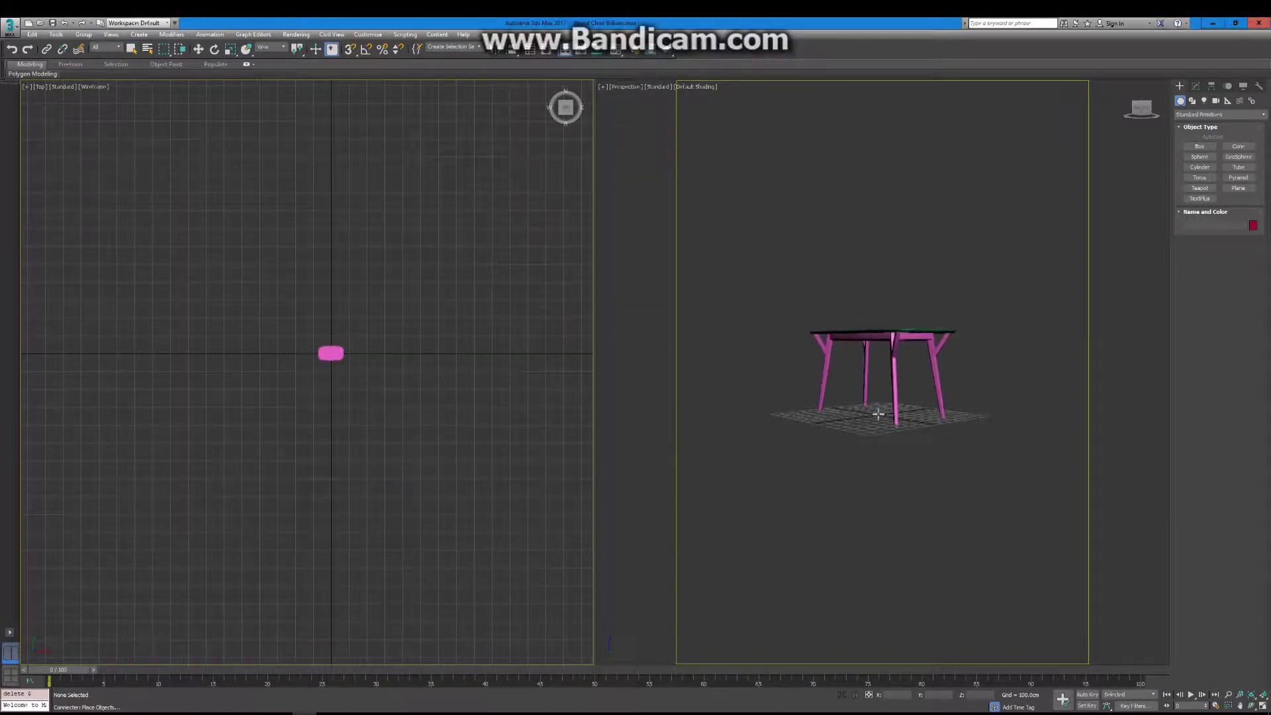
{"action": "left_click", "coordinate": [1208, 150]}
{"action": "left_click", "coordinate": [368, 629]}
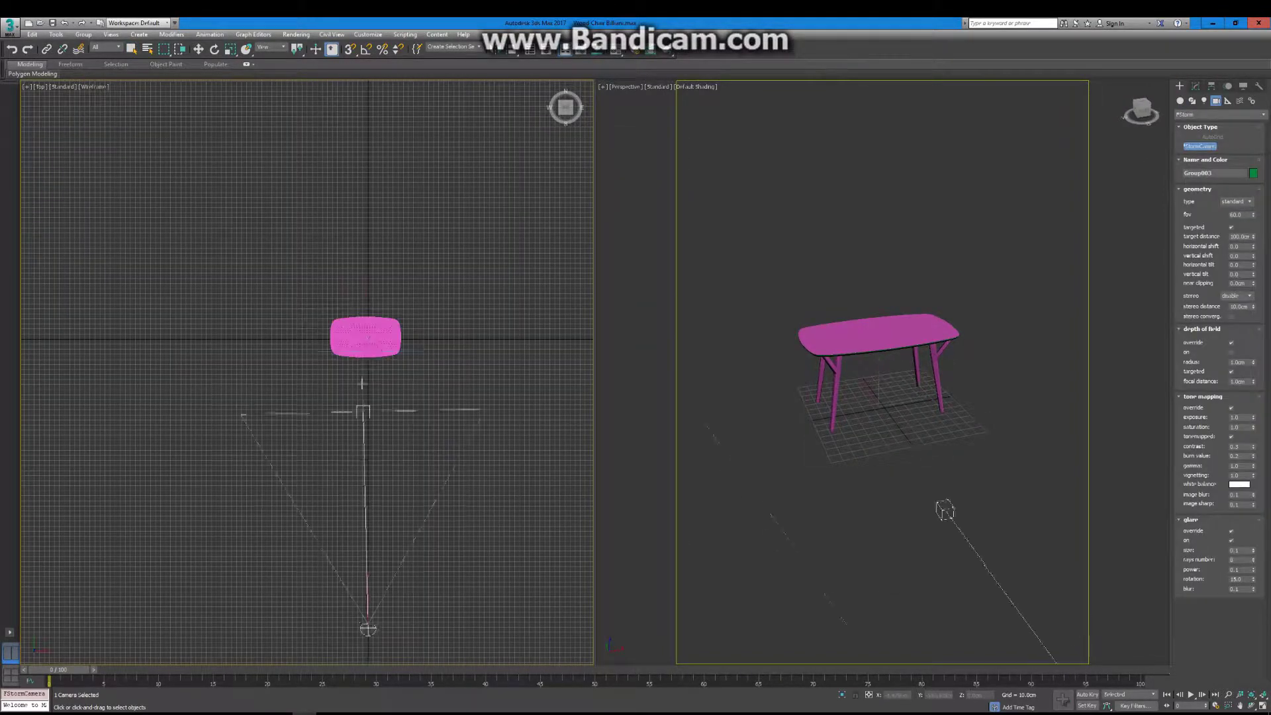
{"action": "left_click", "coordinate": [1196, 87]}
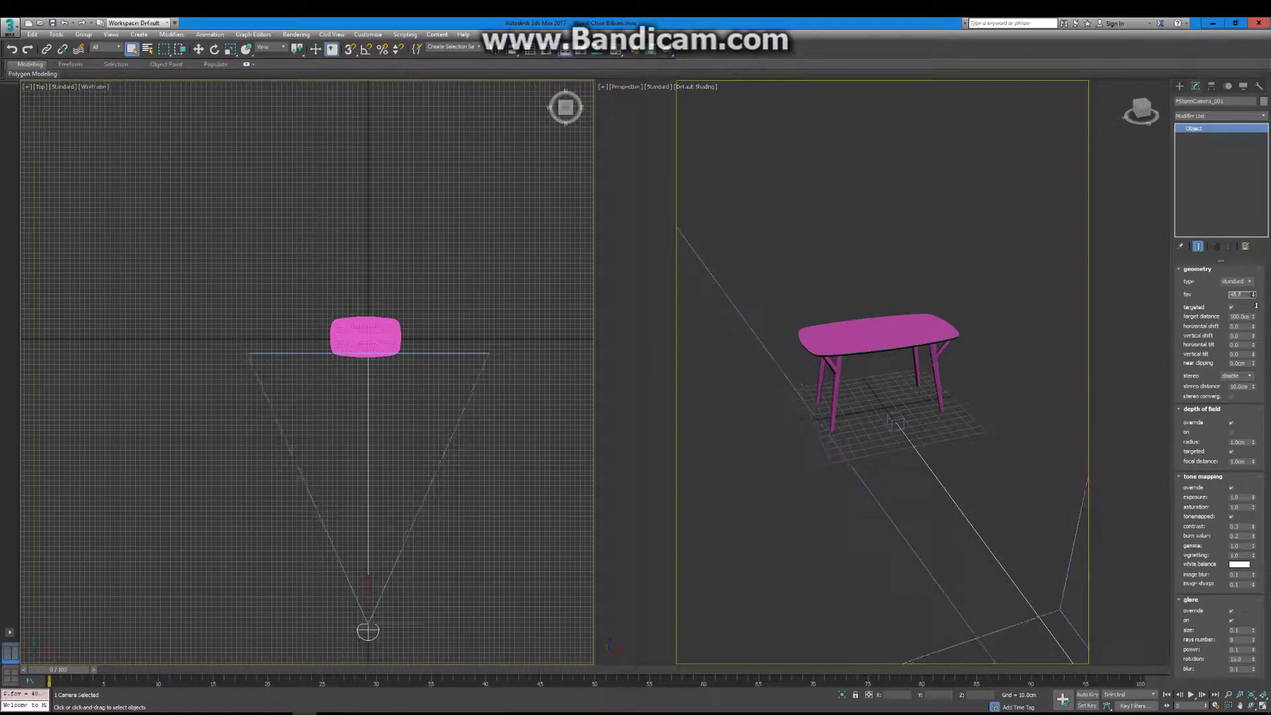
{"action": "key", "text": "c"}
{"action": "left_click_drag", "start_coordinate": [981, 438], "coordinate": [550, 459]}
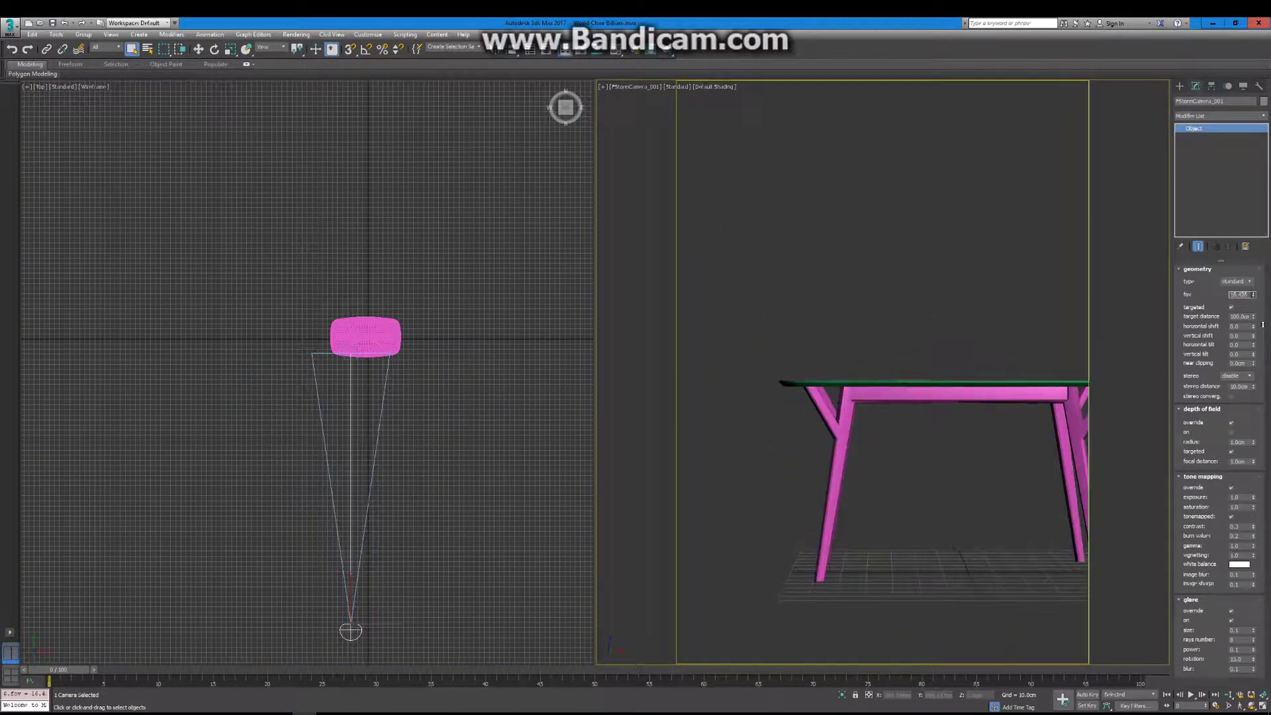
Step: Move the camera in the left view to reframe the table
{"action": "key", "text": "l"}
{"action": "right_click", "coordinate": [435, 356]}
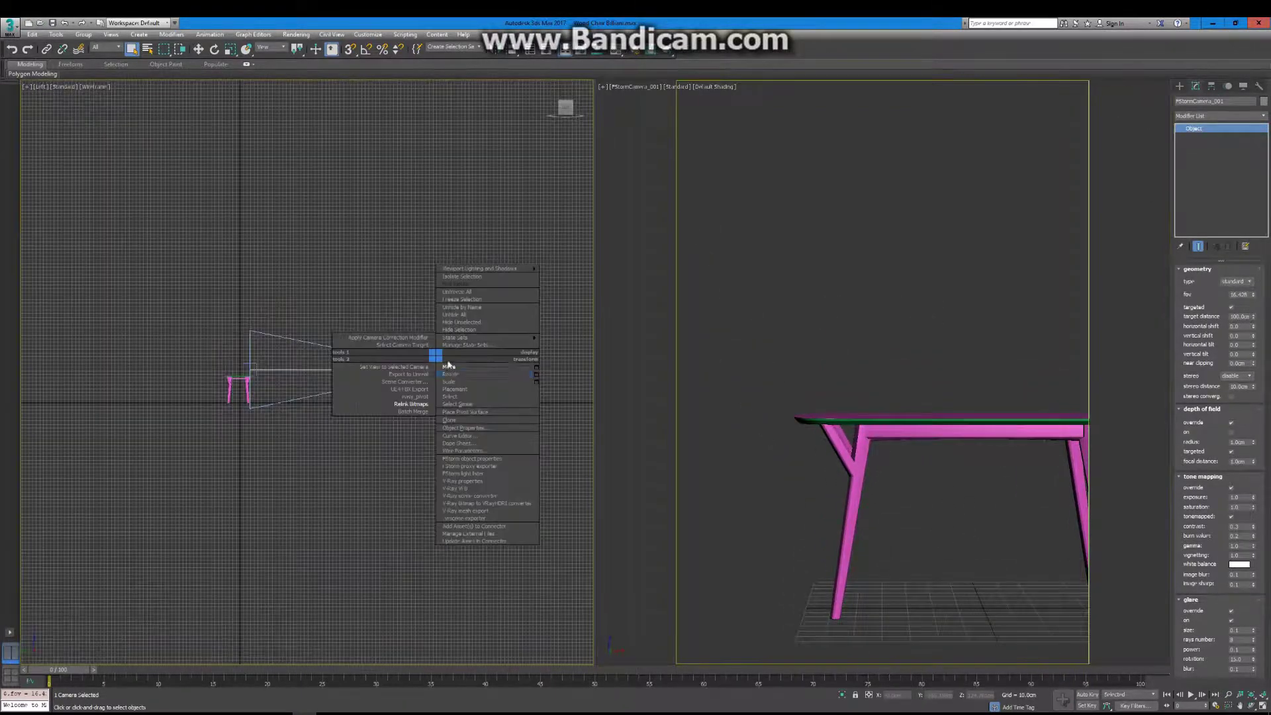
{"action": "left_click", "coordinate": [448, 365]}
{"action": "middle_click_drag", "start_coordinate": [833, 463], "coordinate": [841, 452]}
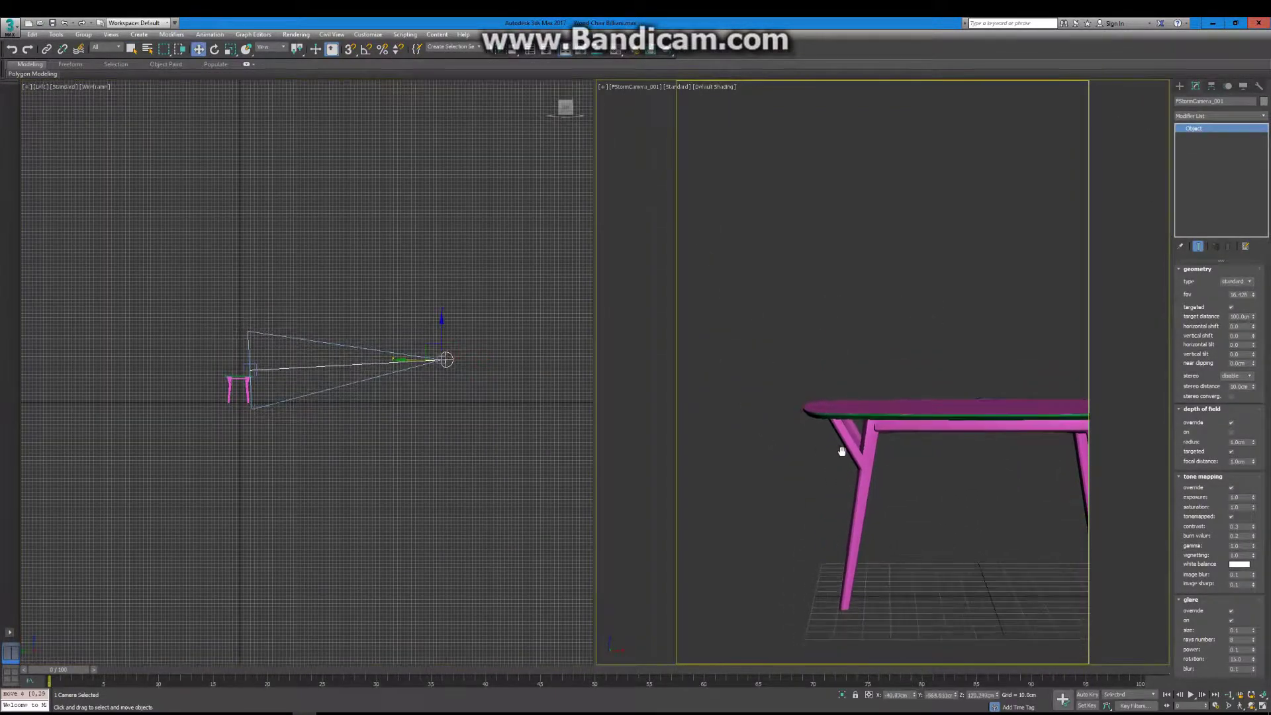
Step: Select all tabletop vertices with soft selection on, then exit vertex editing and deselect
{"action": "key", "text": "t"}
{"action": "key", "text": "z"}
{"action": "key", "text": "1"}
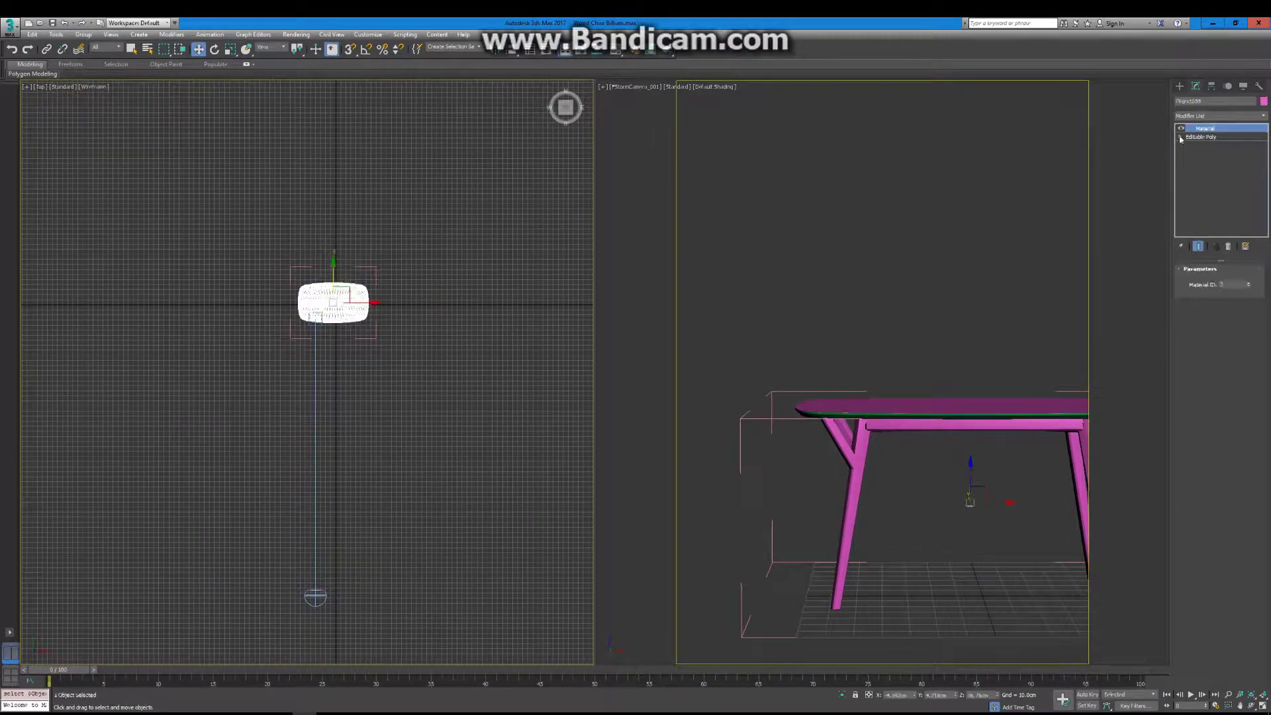
{"action": "key", "text": "ctrl+a"}
{"action": "left_click", "coordinate": [1214, 389]}
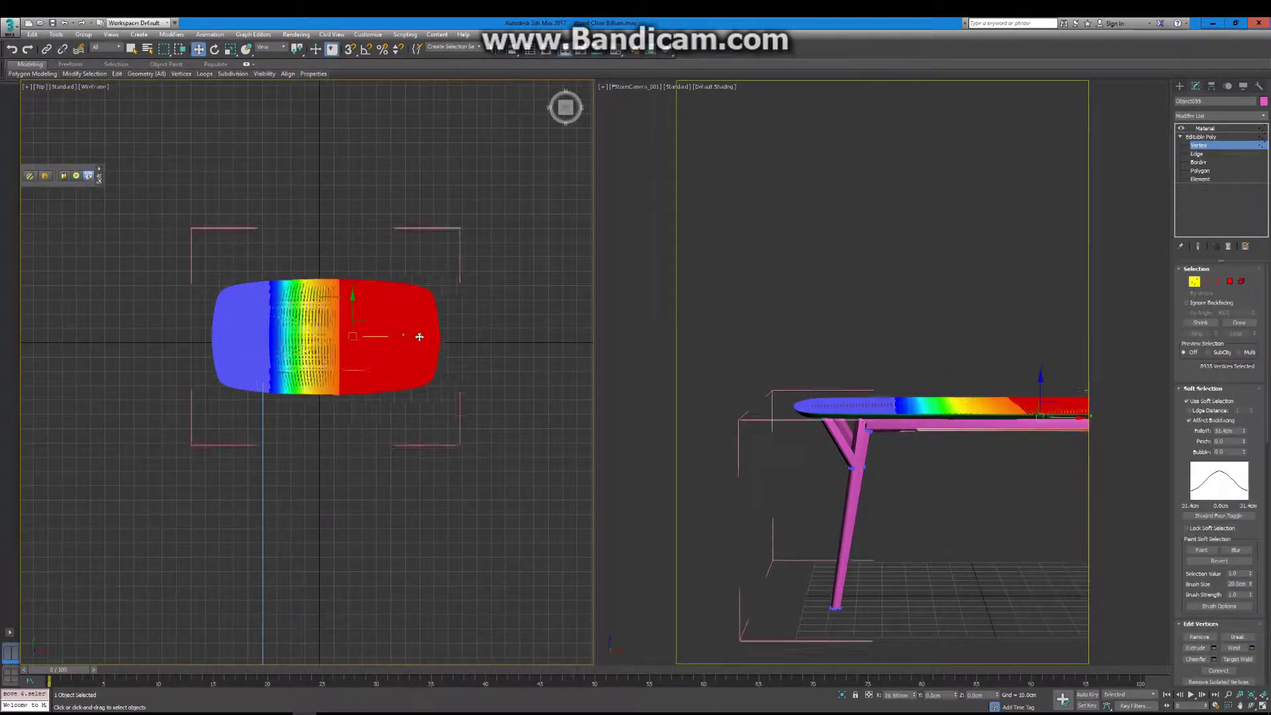
{"action": "right_click", "coordinate": [496, 341]}
{"action": "left_click", "coordinate": [442, 309]}
{"action": "key", "text": "ctrl+d"}
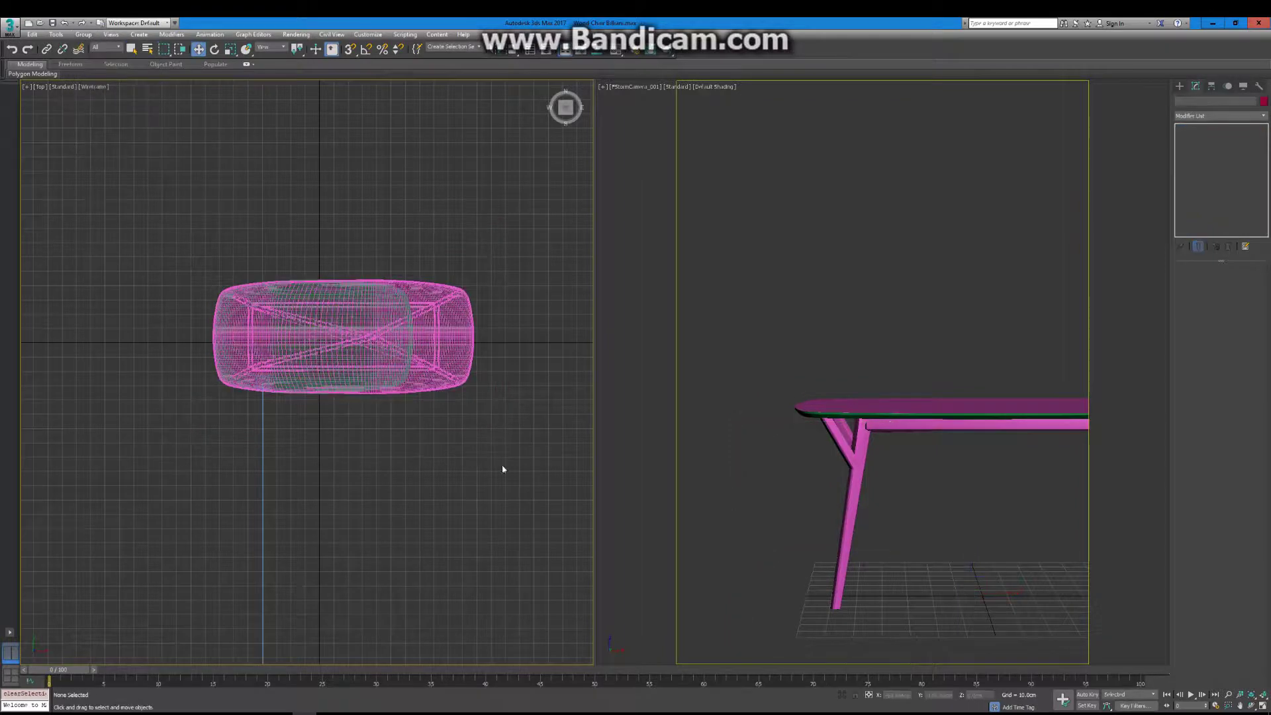
Step: Merge the Wood Chair model and shift the top chair left beside the table
{"action": "left_click_drag", "start_coordinate": [339, 146], "coordinate": [704, 146]}
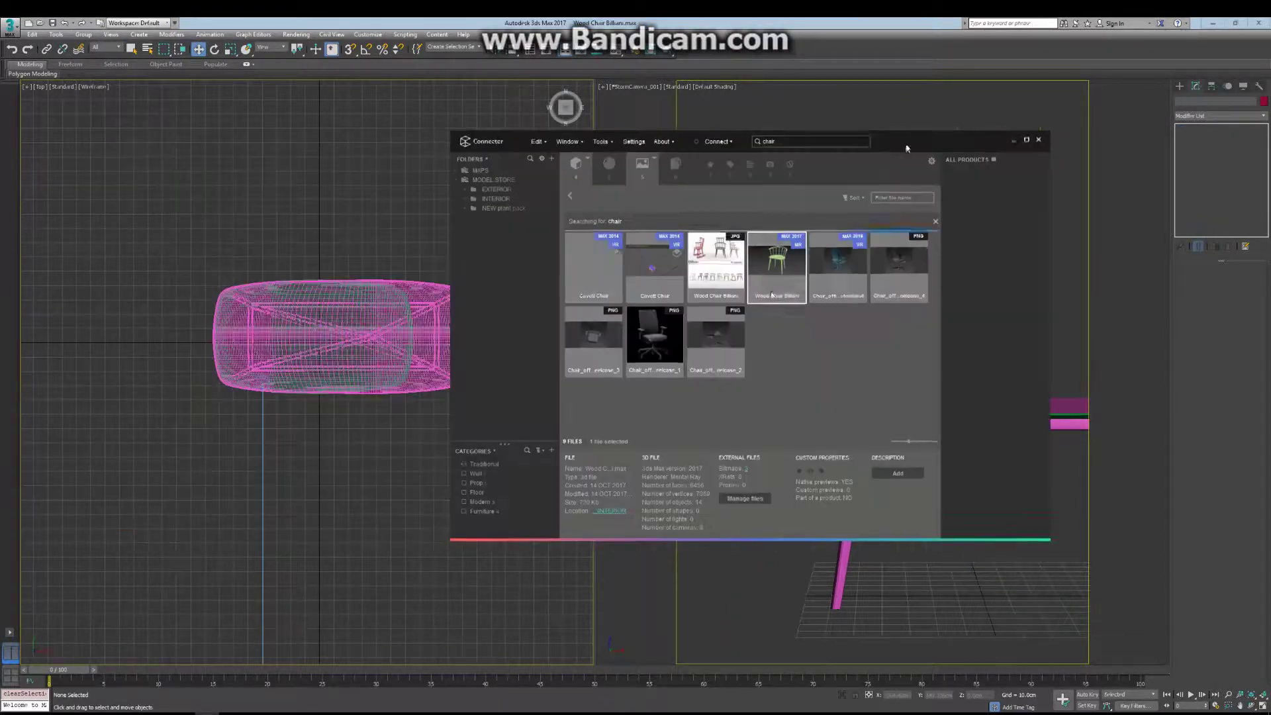
{"action": "left_click_drag", "start_coordinate": [838, 265], "coordinate": [309, 214]}
{"action": "left_click", "coordinate": [338, 243]}
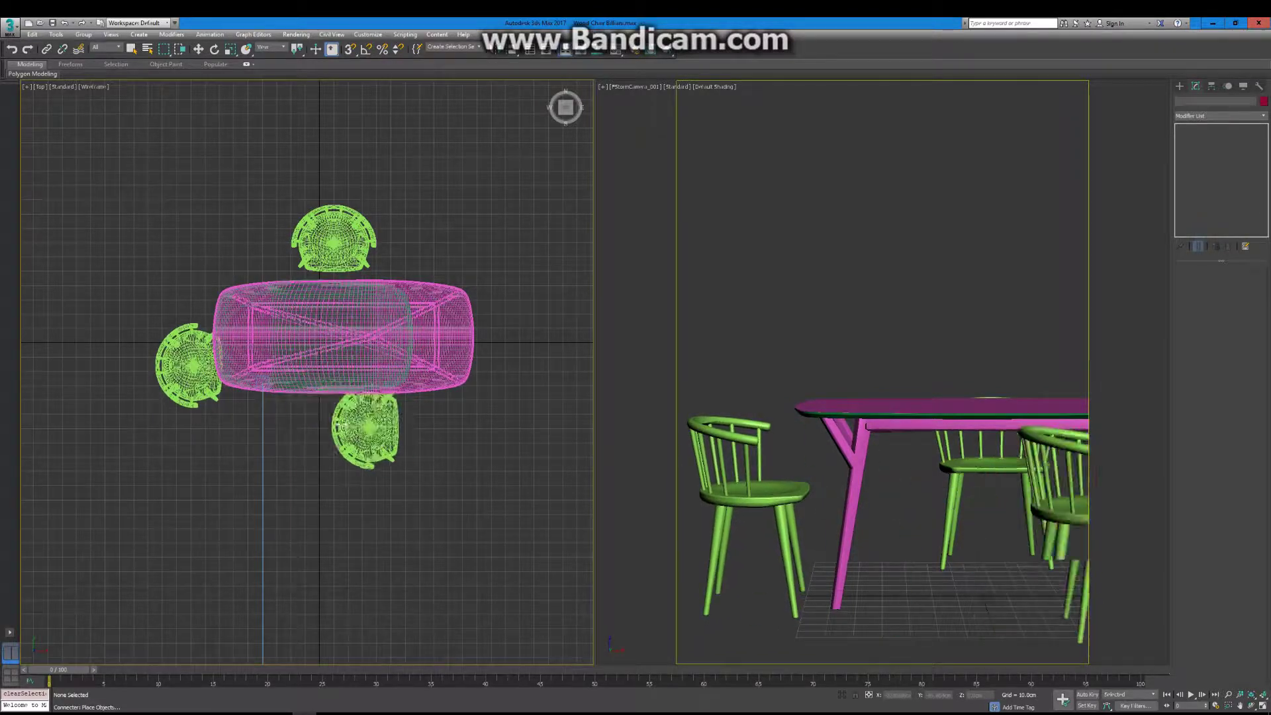
{"action": "left_click", "coordinate": [362, 424]}
{"action": "left_click_drag", "start_coordinate": [334, 239], "coordinate": [319, 238]}
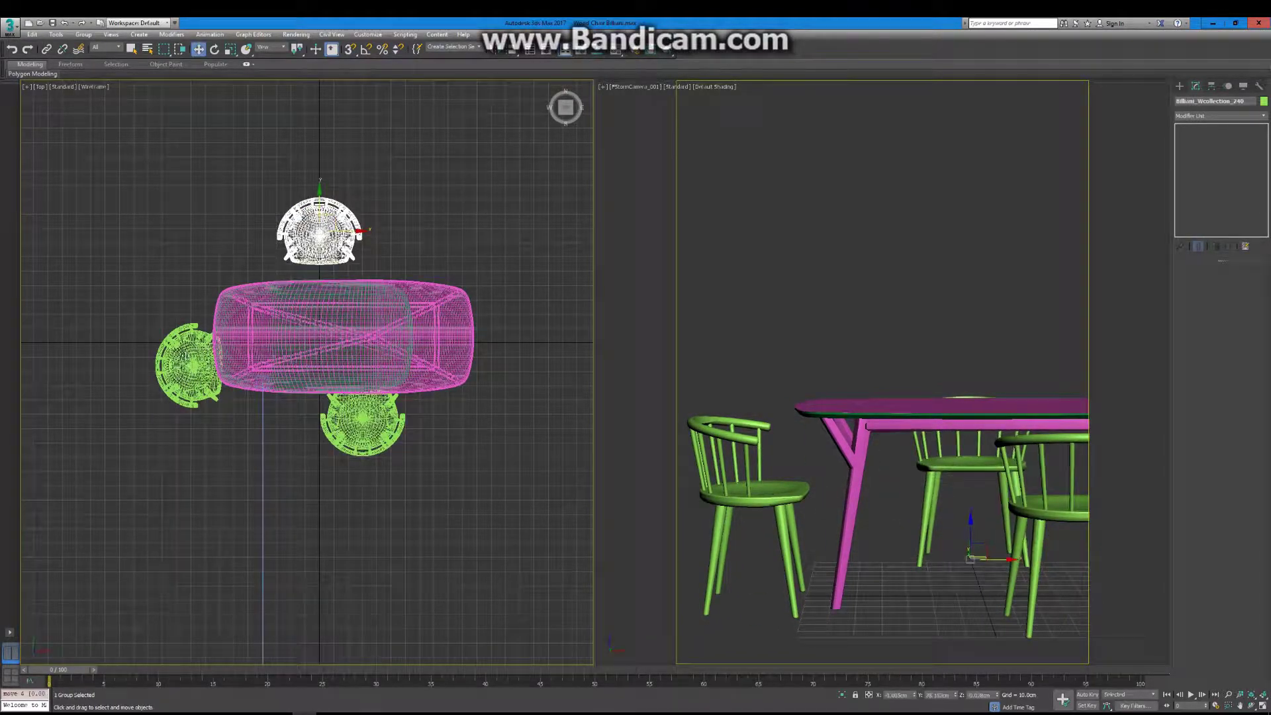
Step: Rotate the left chair about 16 degrees and slide it right into place
{"action": "left_click", "coordinate": [189, 364]}
{"action": "right_click", "coordinate": [199, 361]}
{"action": "left_click", "coordinate": [225, 374]}
{"action": "left_click_drag", "start_coordinate": [192, 318], "coordinate": [165, 331]}
{"action": "left_click_drag", "start_coordinate": [844, 466], "coordinate": [866, 466]}
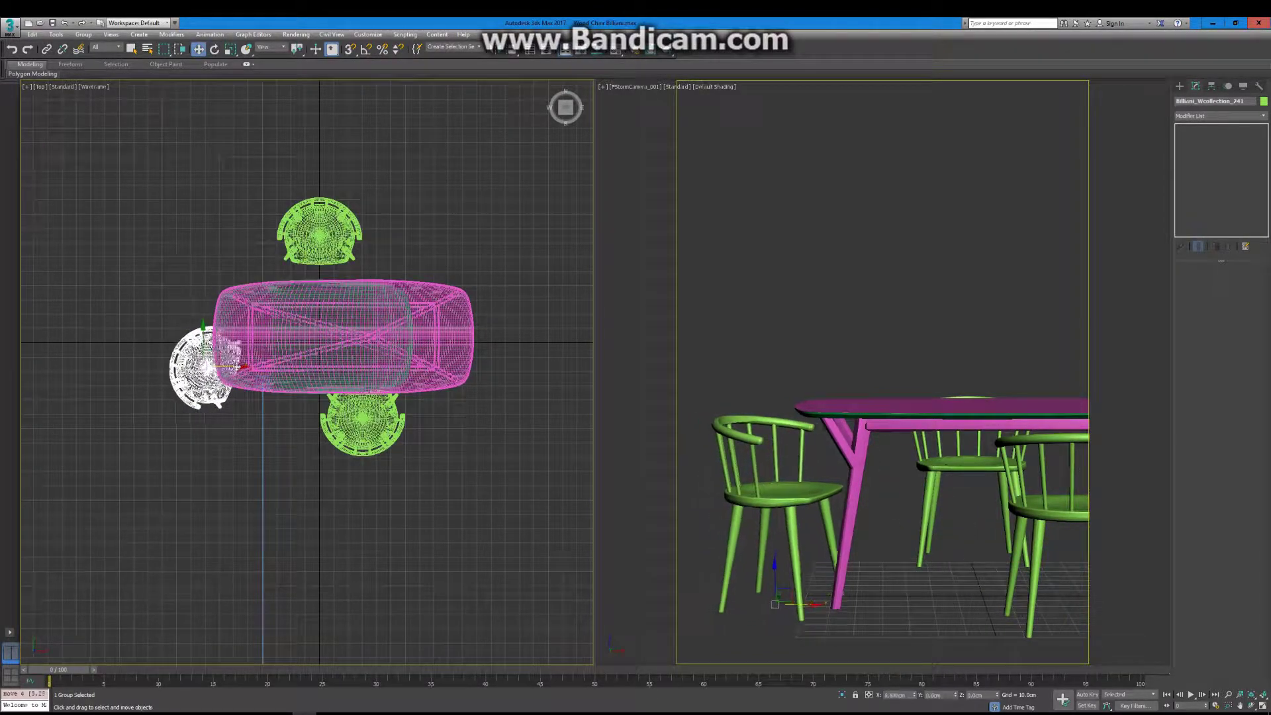
{"action": "key", "text": "w"}
{"action": "left_click_drag", "start_coordinate": [398, 424], "coordinate": [410, 424]}
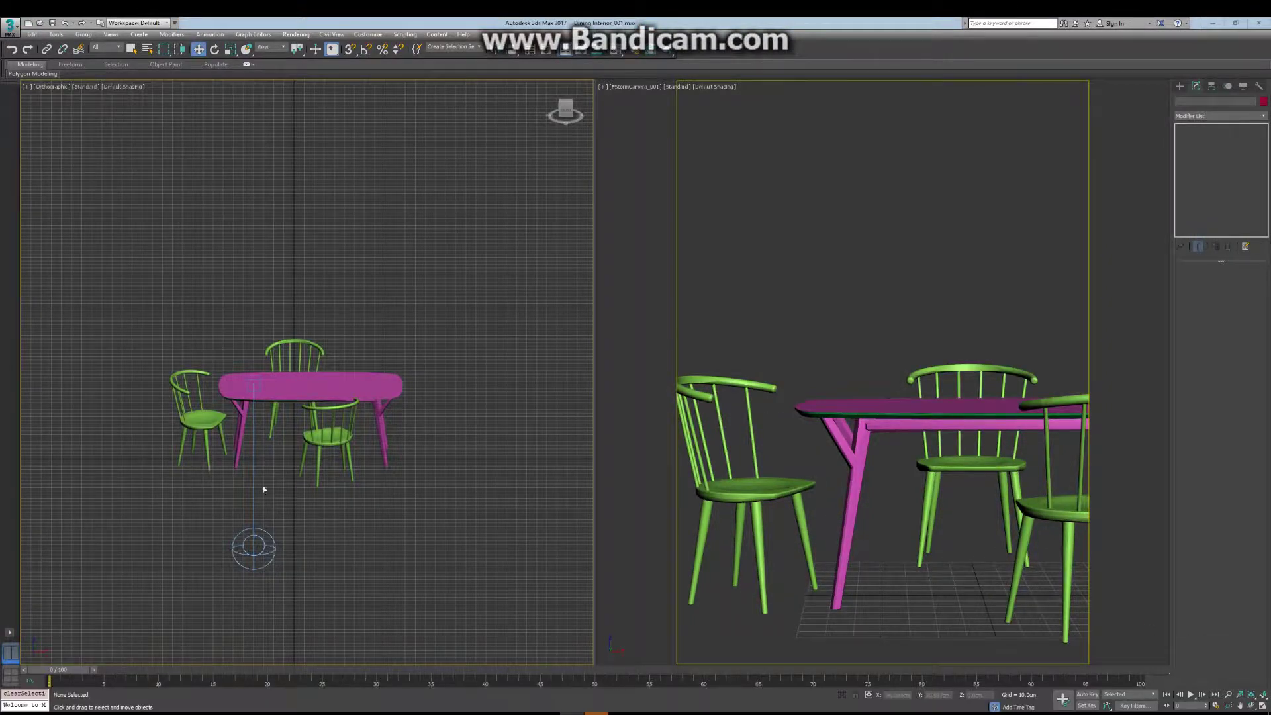
Step: Add the floor01 plank floor and draw a large box wall behind the table
{"action": "key", "text": "t"}
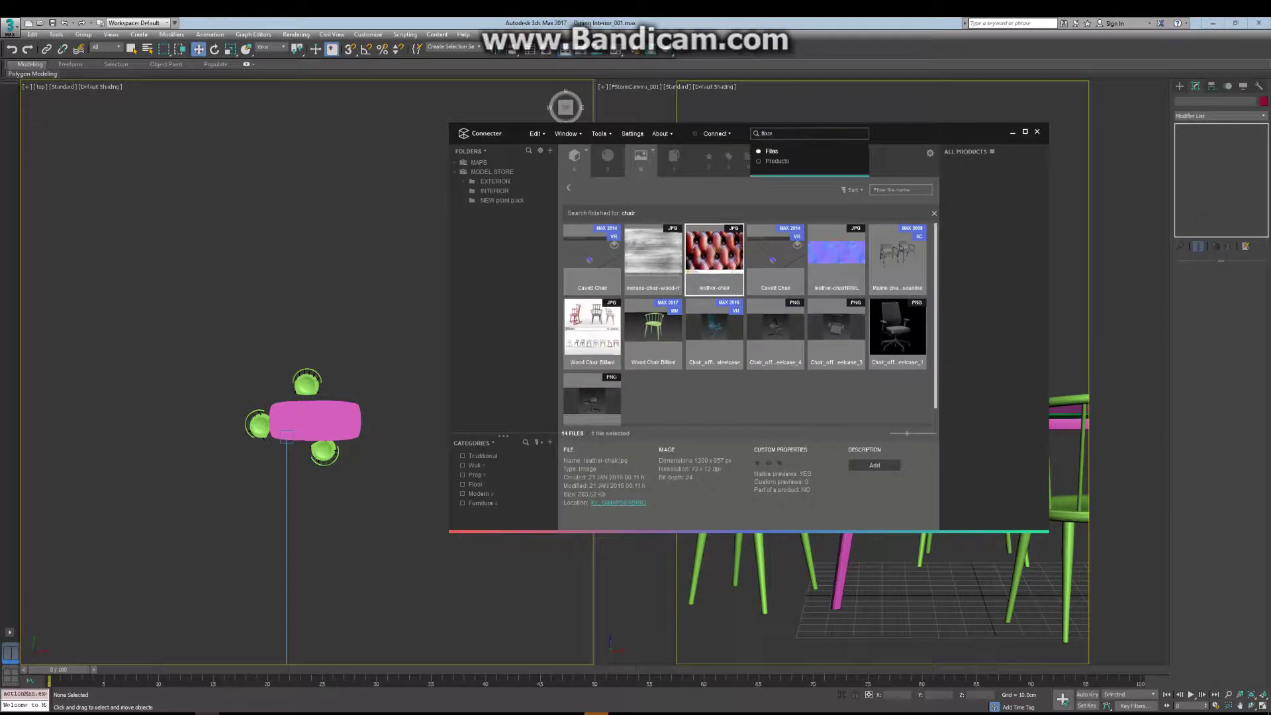
{"action": "key", "text": "Return"}
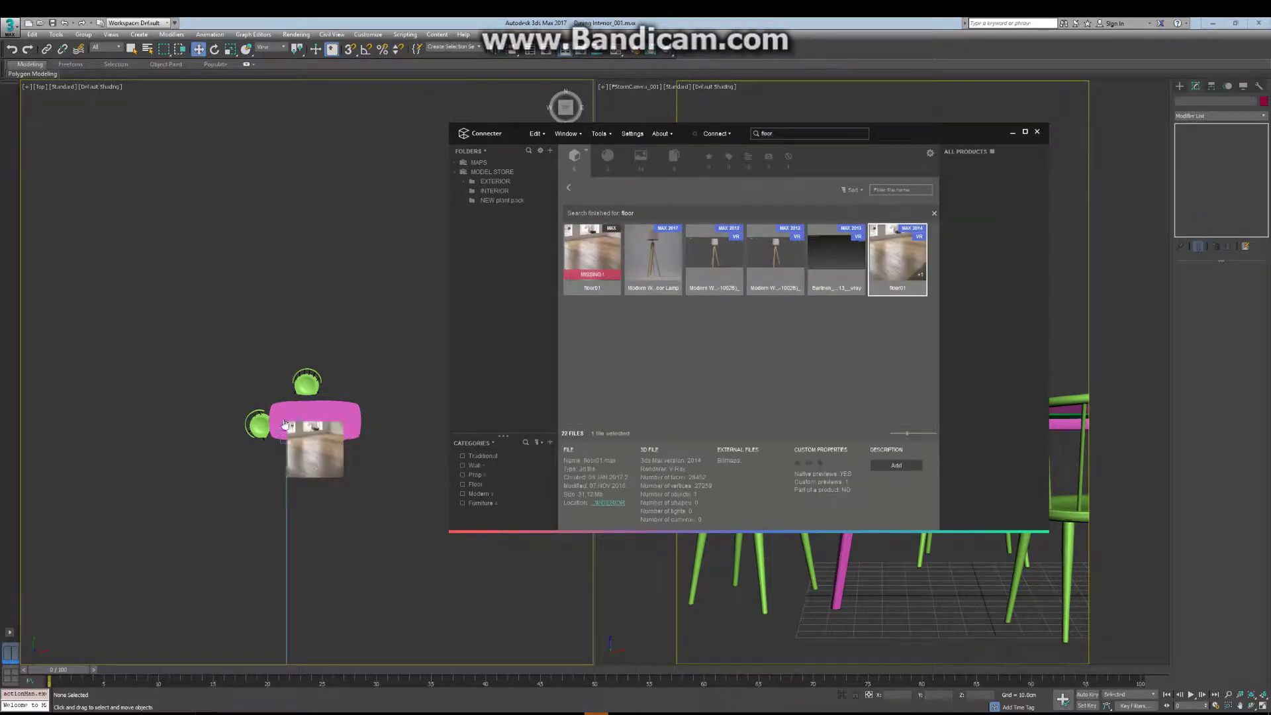
{"action": "left_click_drag", "start_coordinate": [285, 424], "coordinate": [311, 422]}
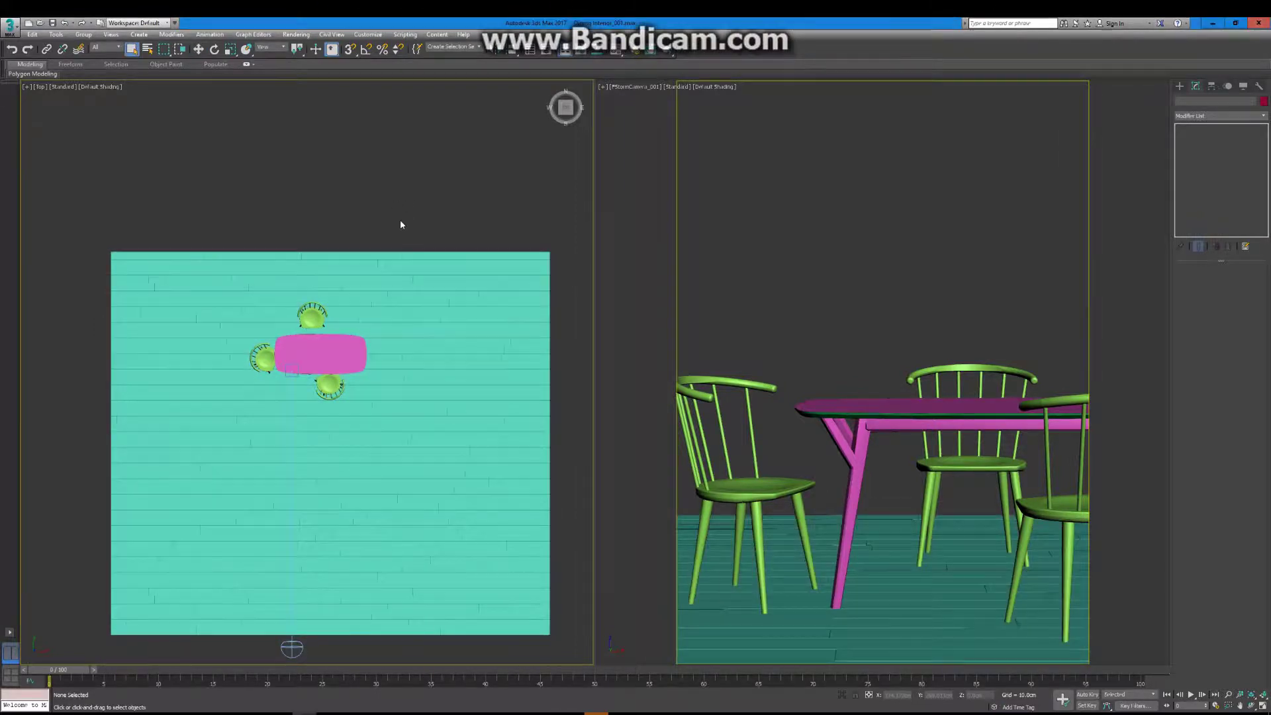
{"action": "left_click", "coordinate": [1200, 145]}
{"action": "key", "text": "f"}
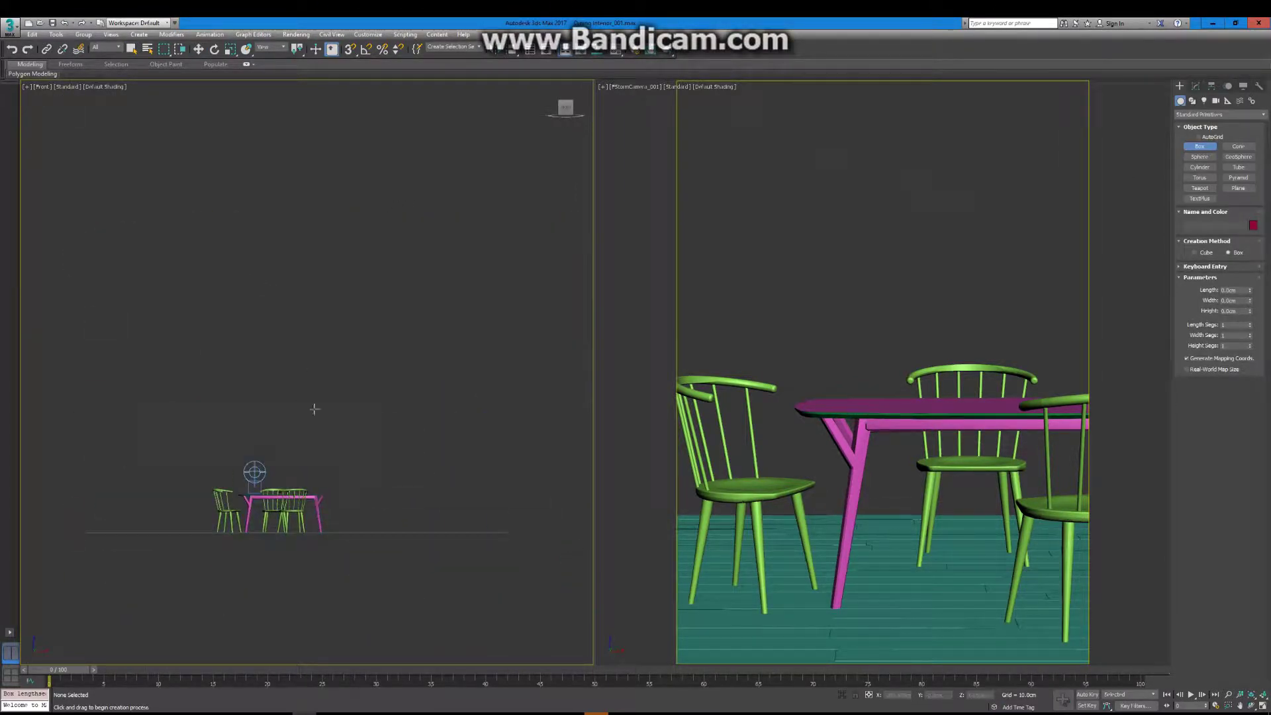
{"action": "mouse_move", "coordinate": [73, 533]}
{"action": "left_mouse_down"}
{"action": "mouse_move", "coordinate": [514, 333]}
{"action": "mouse_move", "coordinate": [517, 400]}
{"action": "left_mouse_up"}
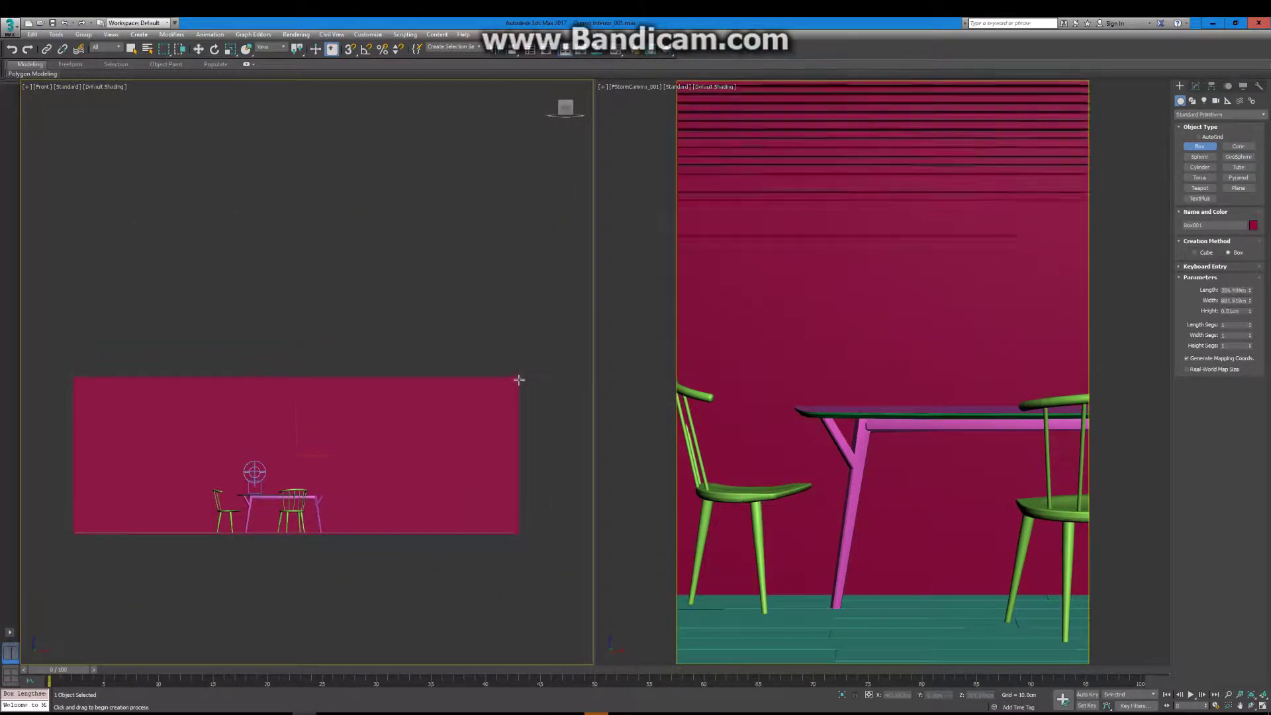
Step: Set the scene display units to millimetres
{"action": "left_click", "coordinate": [367, 34]}
{"action": "left_click", "coordinate": [397, 161]}
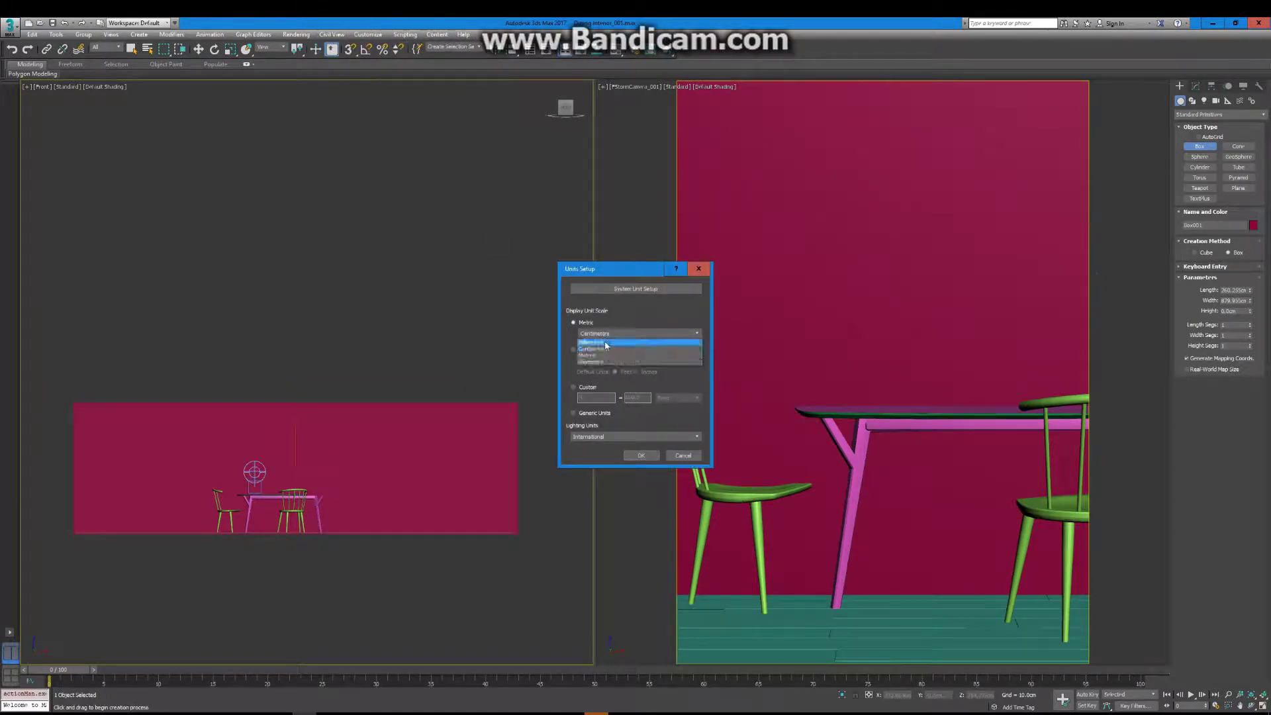
{"action": "left_click", "coordinate": [640, 457]}
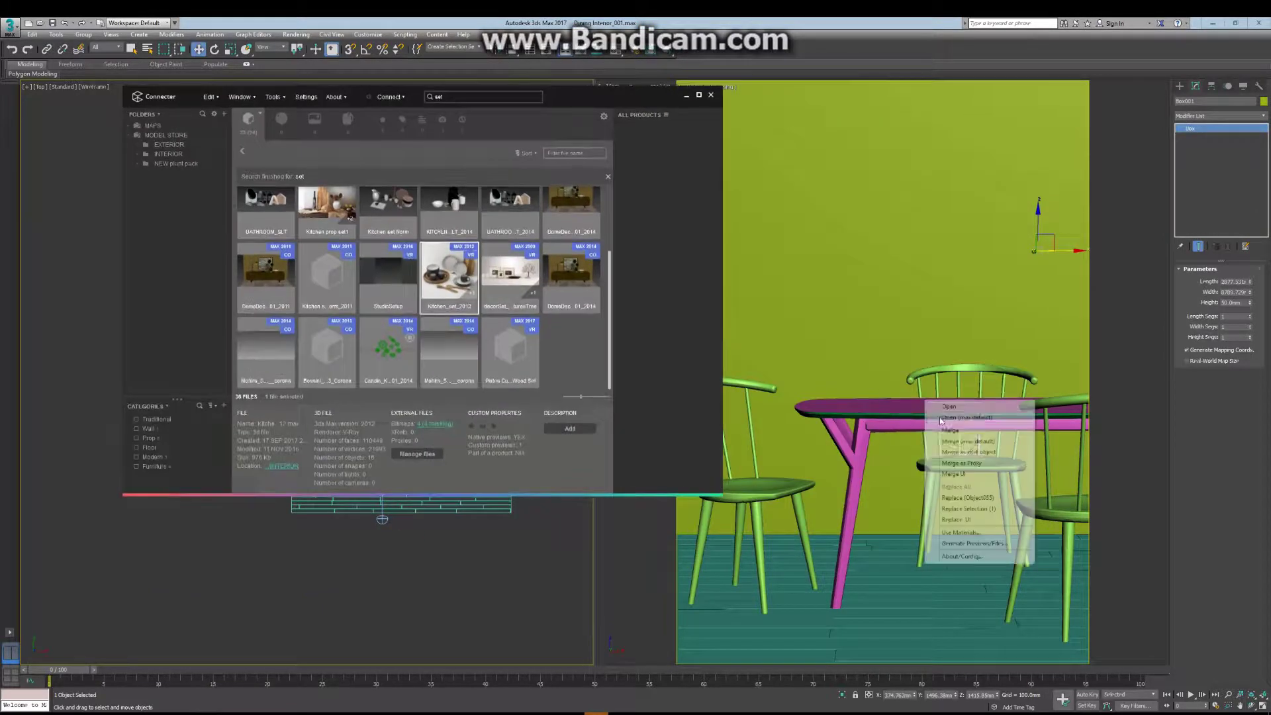
Step: Merge the kitchen tableware set and move it onto the tabletop in the Top view
{"action": "left_click", "coordinate": [941, 418]}
{"action": "left_click", "coordinate": [966, 563]}
{"action": "key", "text": "f"}
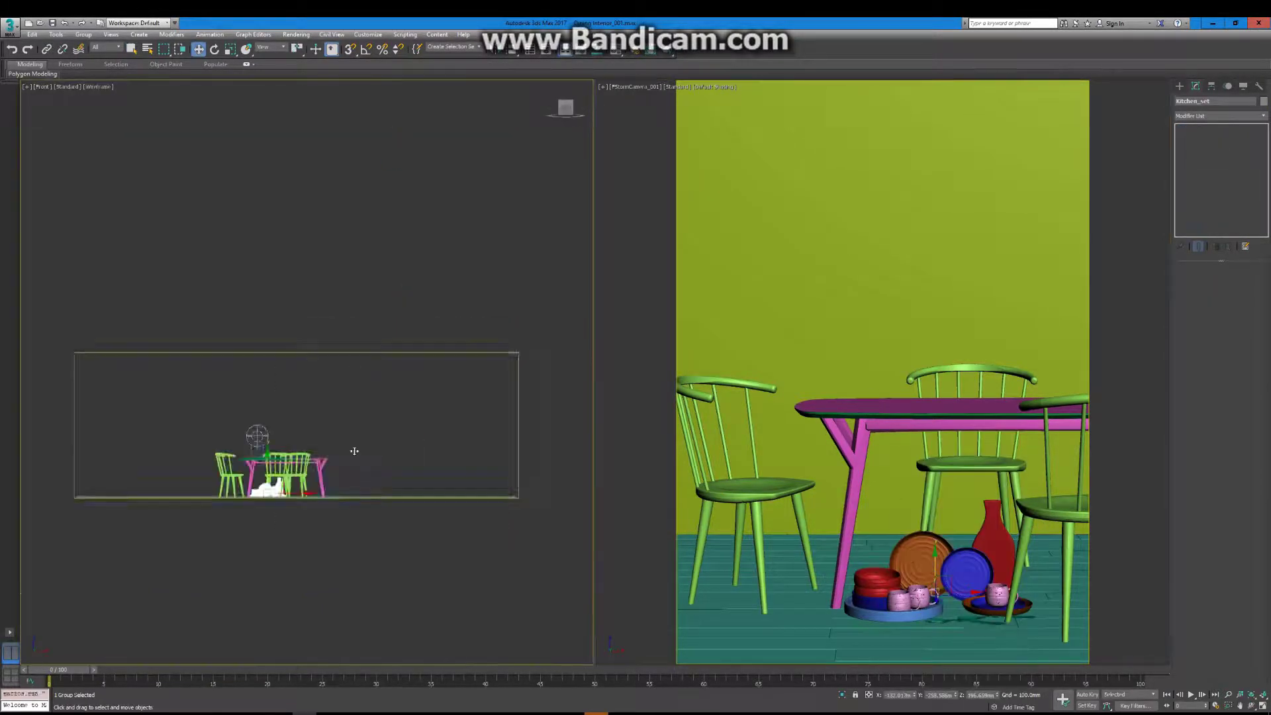
{"action": "scroll", "coordinate": [236, 417], "scroll_direction": "up", "scroll_amount": 5}
{"action": "scroll", "coordinate": [236, 416], "scroll_direction": "down", "scroll_amount": 3}
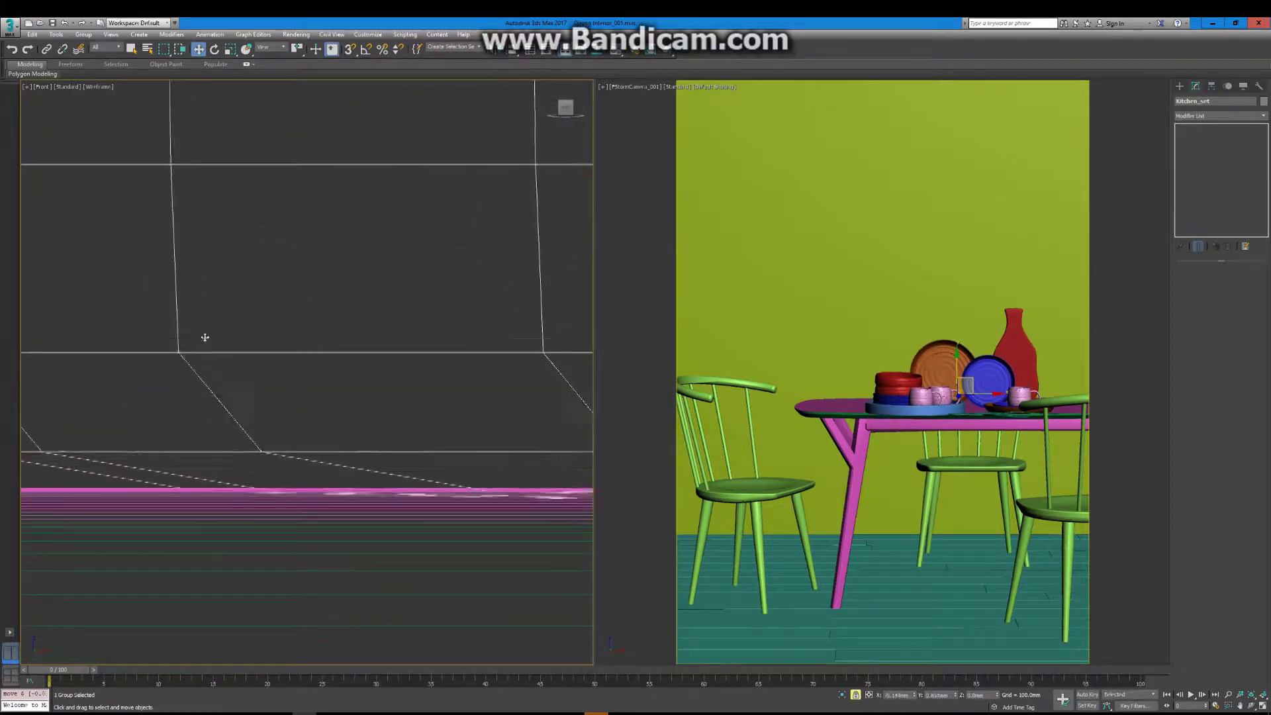
{"action": "scroll", "coordinate": [204, 335], "scroll_direction": "down", "scroll_amount": 5}
{"action": "key", "text": "t"}
{"action": "mouse_move", "coordinate": [277, 411]}
{"action": "left_mouse_down"}
{"action": "mouse_move", "coordinate": [318, 405]}
{"action": "mouse_move", "coordinate": [318, 354]}
{"action": "left_mouse_up"}
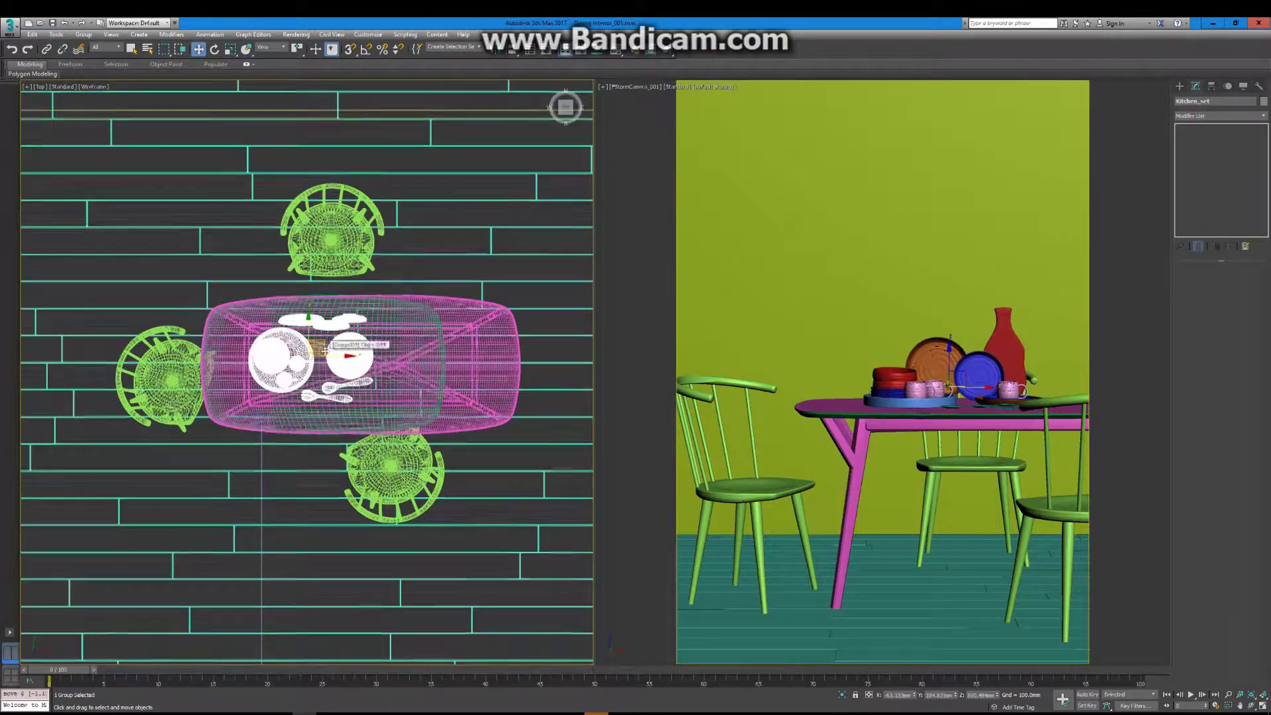
{"action": "left_click", "coordinate": [413, 134]}
Step: Select the left chair and maximize the Top view
{"action": "left_click", "coordinate": [240, 363]}
{"action": "mouse_move", "coordinate": [241, 363]}
{"action": "middle_mouse_down", "text": "alt"}
{"action": "mouse_move", "coordinate": [267, 298]}
{"action": "mouse_move", "coordinate": [251, 311]}
{"action": "middle_mouse_up", "text": "alt"}
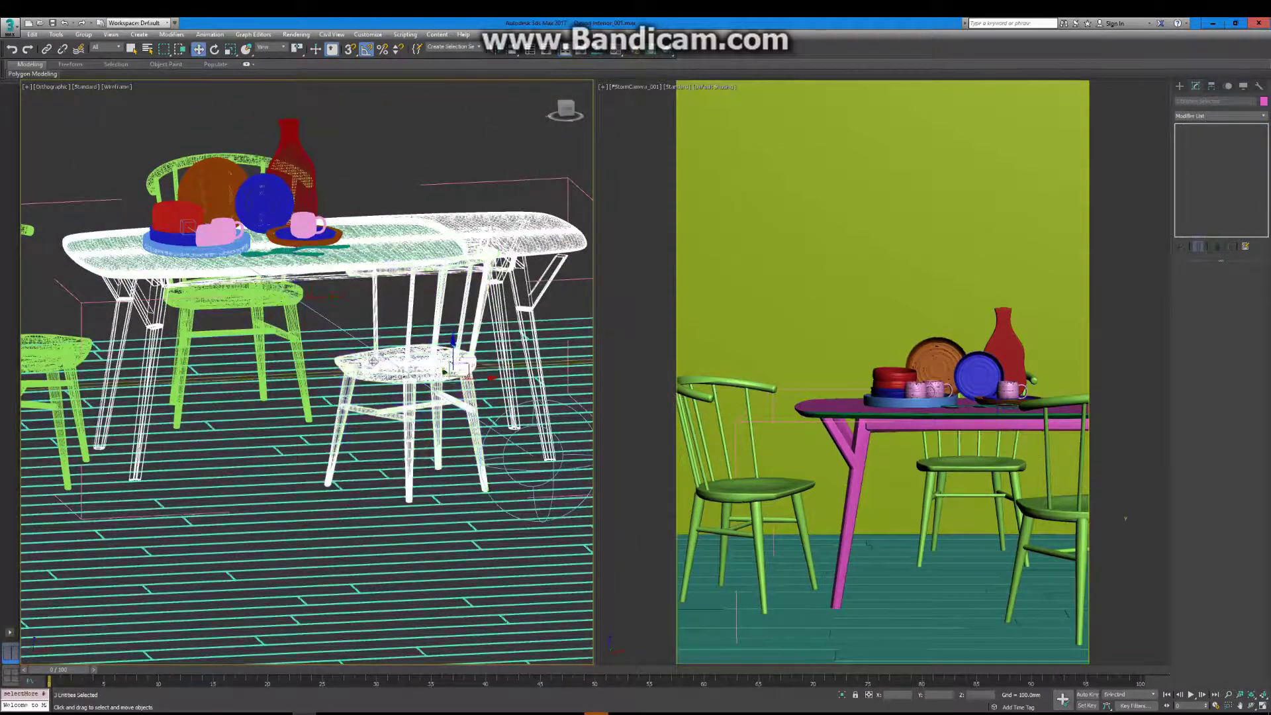
{"action": "scroll", "coordinate": [415, 309], "scroll_direction": "up", "scroll_amount": 5}
{"action": "key", "text": "alt+w"}
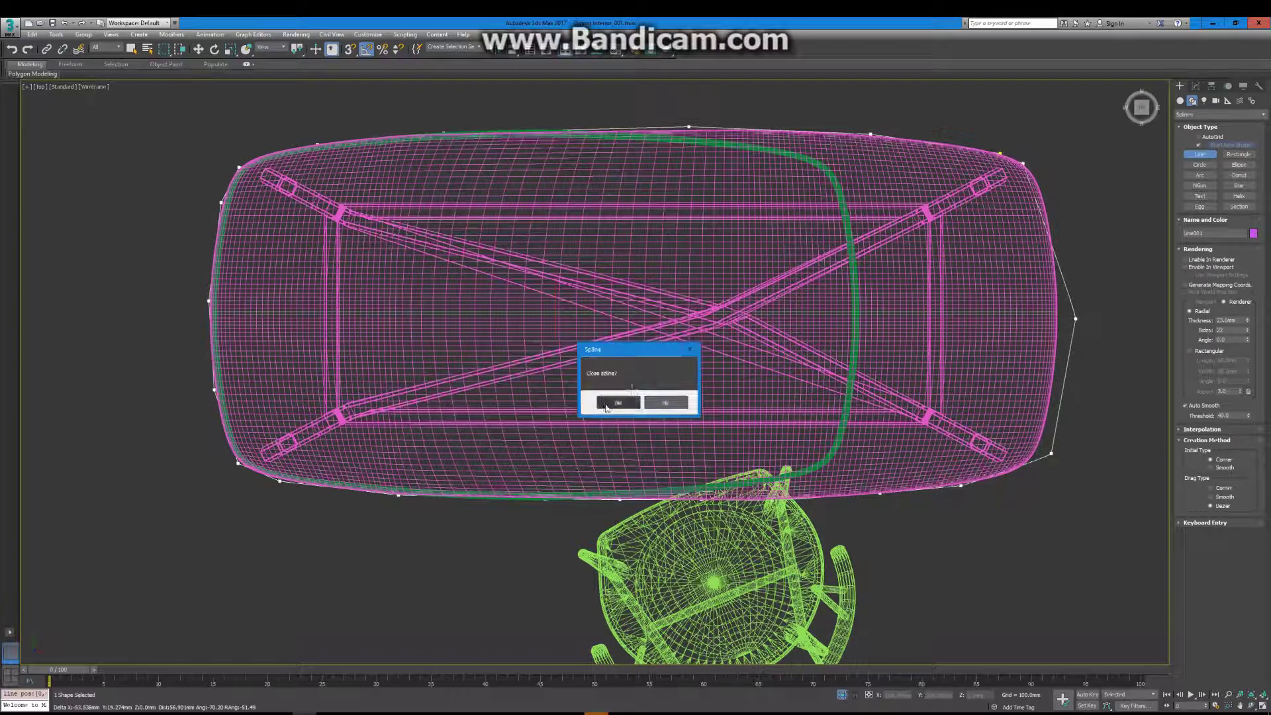
Step: Close the tabletop outline and inspect its extruded shape from the front
{"action": "left_click", "coordinate": [605, 407]}
{"action": "key", "text": "f"}
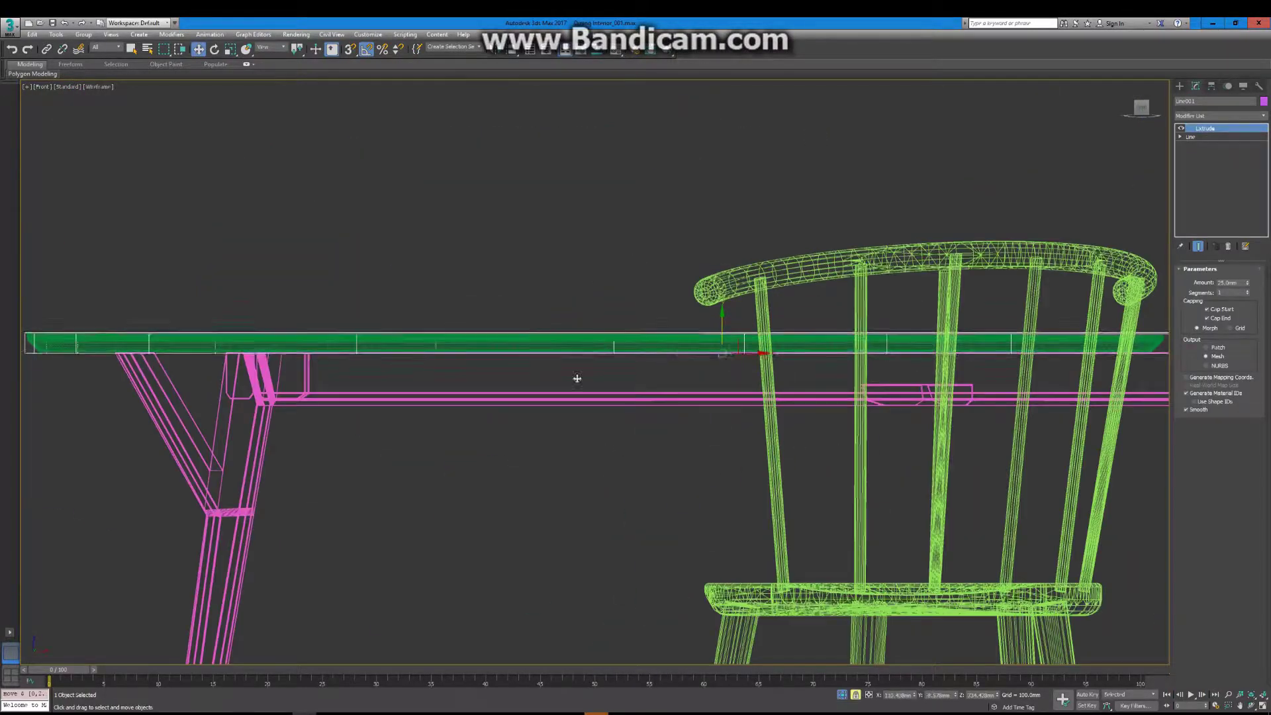
{"action": "middle_click_drag", "start_coordinate": [577, 377], "coordinate": [595, 371], "text": "alt"}
{"action": "key", "text": "t"}
{"action": "scroll", "coordinate": [794, 390], "scroll_direction": "up", "scroll_amount": 5}
Step: Trace the chair seat outline and check it in front and perspective views
{"action": "left_click", "coordinate": [1179, 86]}
{"action": "left_click", "coordinate": [1199, 154]}
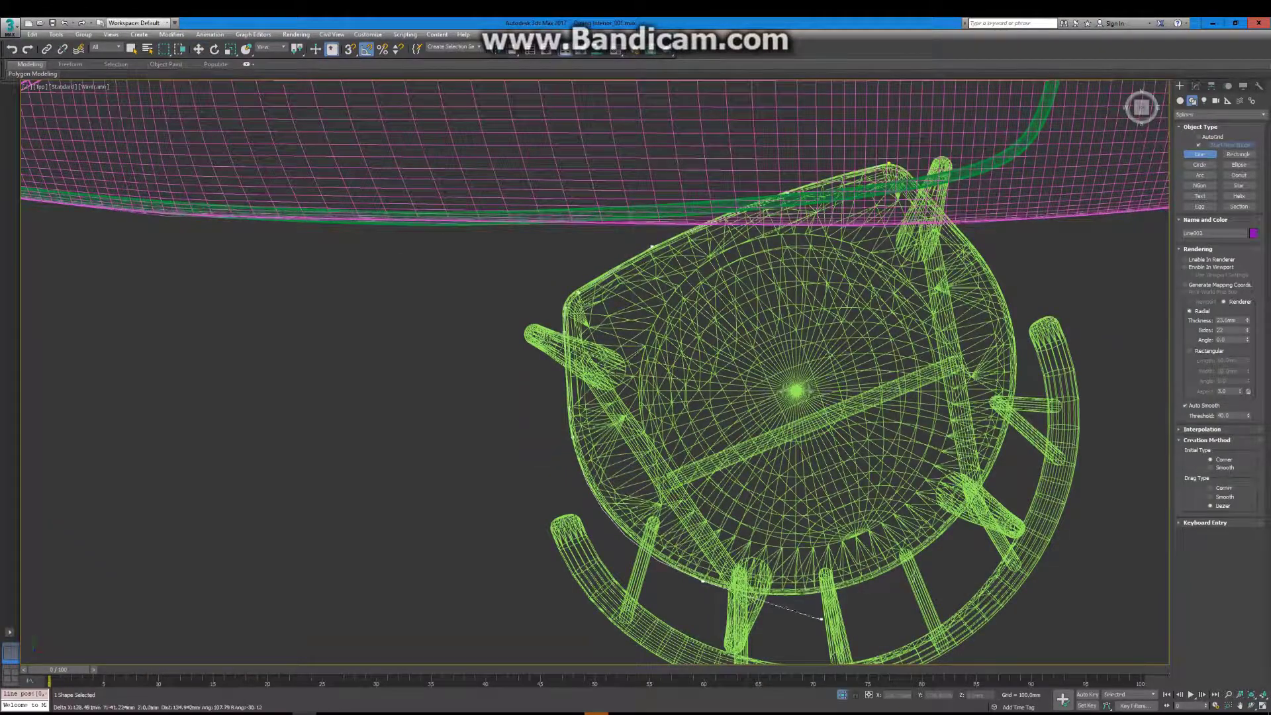
{"action": "left_click", "coordinate": [1195, 86]}
{"action": "key", "text": "f"}
{"action": "scroll", "coordinate": [548, 364], "scroll_direction": "up", "scroll_amount": 5}
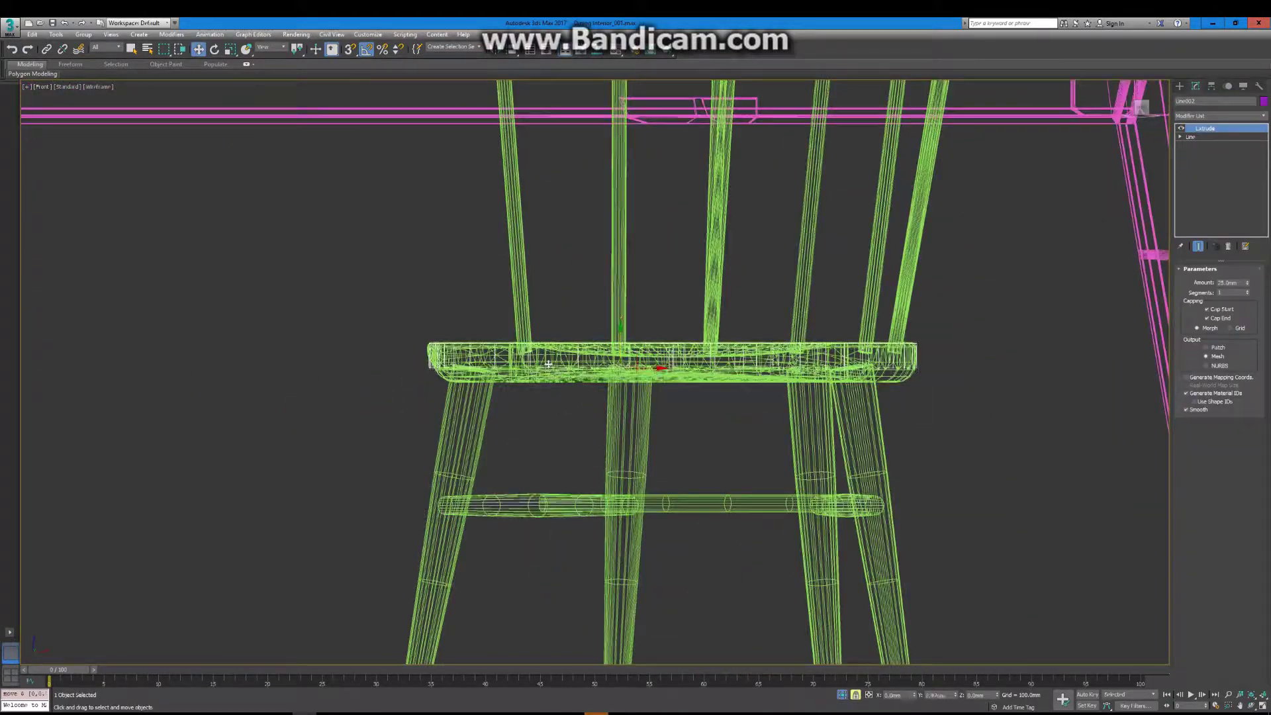
{"action": "key", "text": "p"}
Step: Return to the Top view and start a Plane standard primitive
{"action": "key", "text": "t"}
{"action": "scroll", "coordinate": [635, 330], "scroll_direction": "up", "scroll_amount": 3}
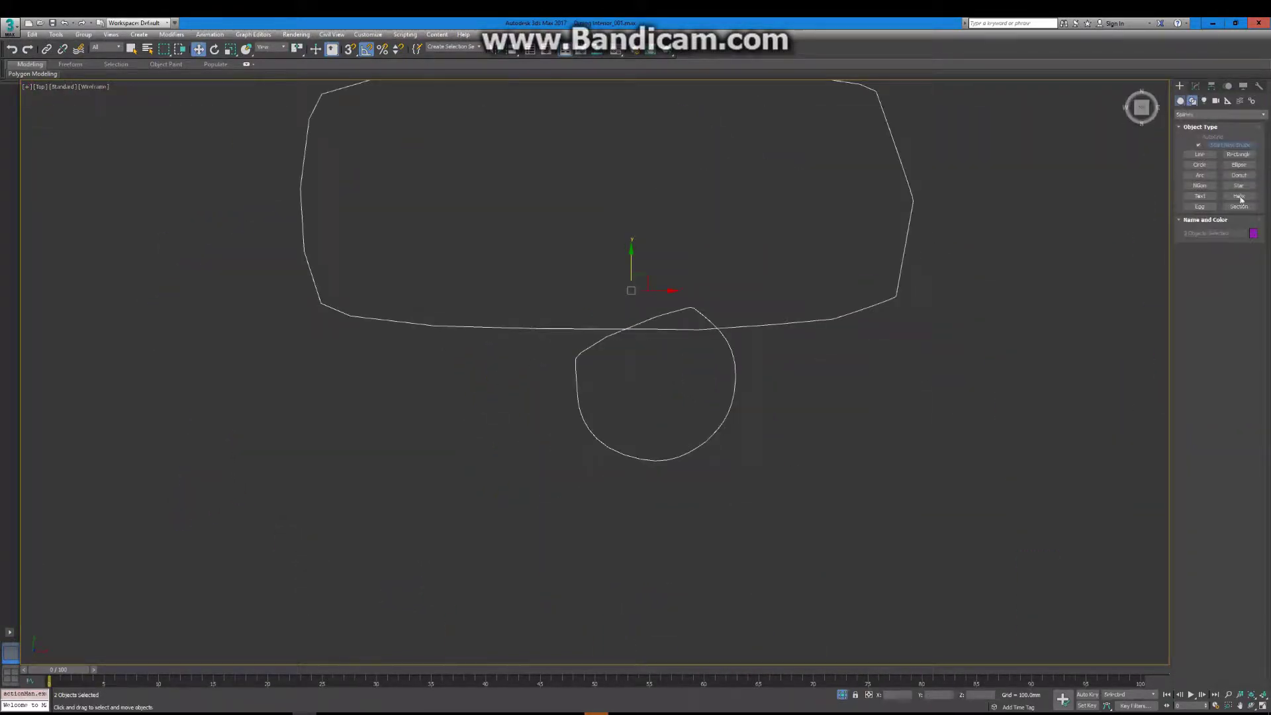
{"action": "left_click", "coordinate": [1179, 100]}
{"action": "left_click", "coordinate": [1237, 188]}
{"action": "scroll", "coordinate": [574, 254], "scroll_direction": "down", "scroll_amount": 2}
Step: Draw a densely subdivided plane across the tabletop outline
{"action": "left_click_drag", "start_coordinate": [718, 454], "coordinate": [741, 490]}
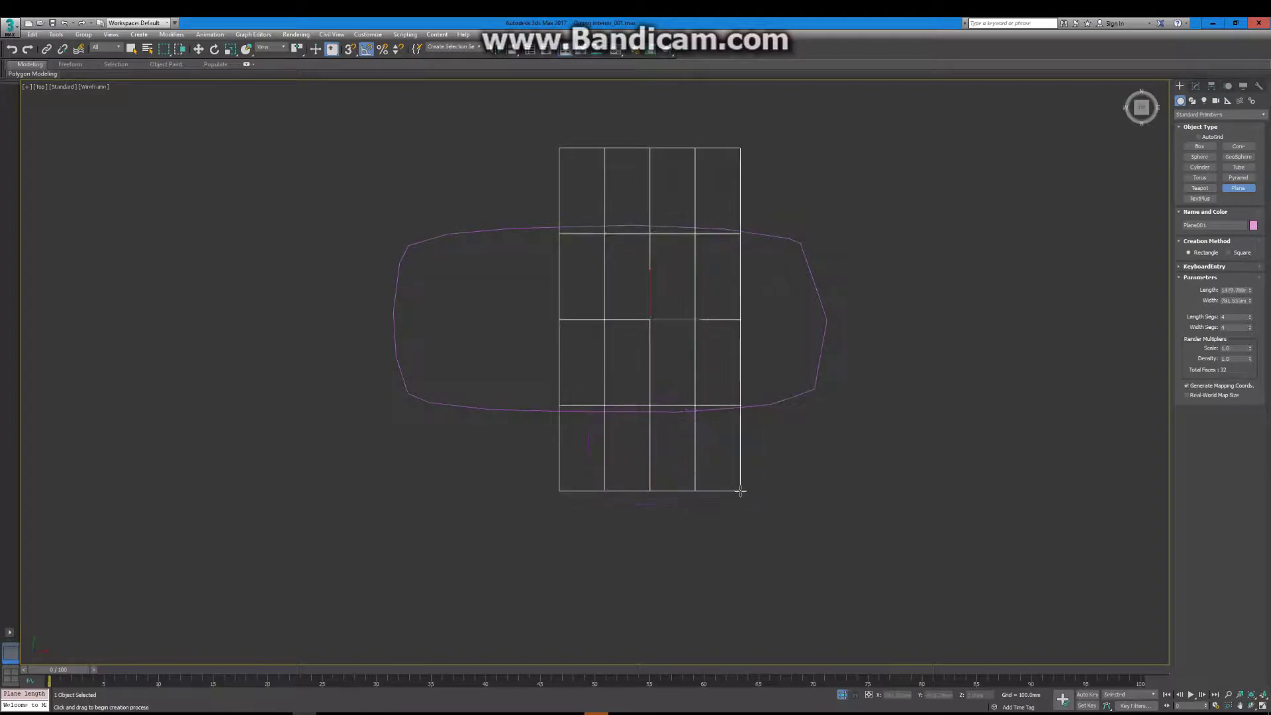
{"action": "left_click_drag", "start_coordinate": [1249, 309], "coordinate": [1249, 284]}
{"action": "key", "text": "w"}
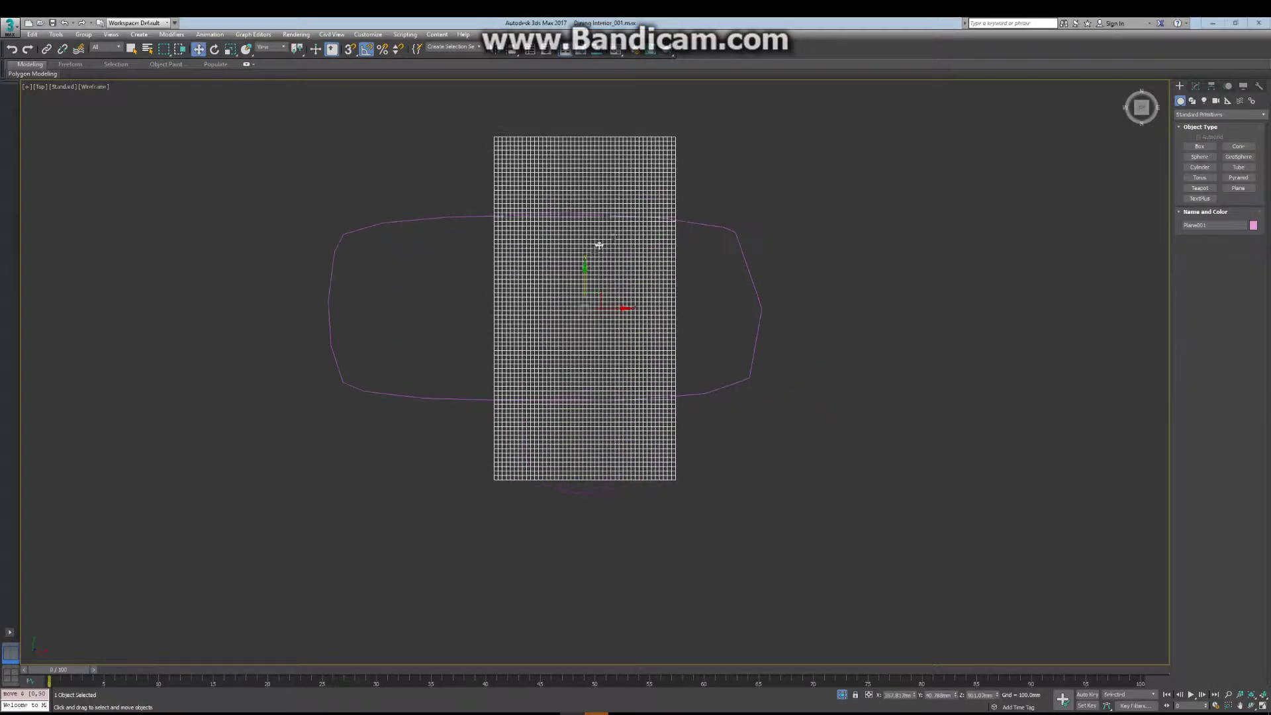
{"action": "left_click_drag", "start_coordinate": [1141, 106], "coordinate": [1199, 87]}
{"action": "left_click", "coordinate": [1197, 87]}
Step: Make the plane an mCloth object and set the tabletop and base as static bodies
{"action": "right_click", "coordinate": [810, 58]}
{"action": "left_click", "coordinate": [873, 199]}
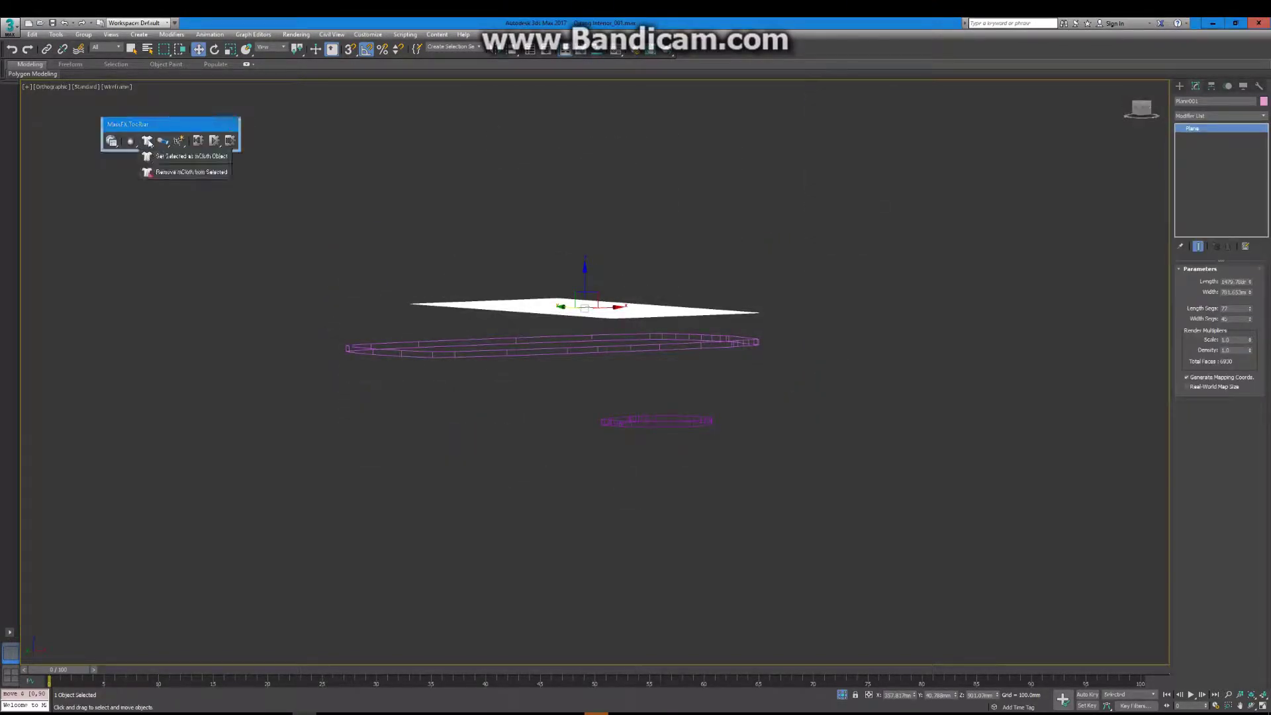
{"action": "left_click_drag", "start_coordinate": [149, 142], "coordinate": [192, 157]}
{"action": "left_click_drag", "start_coordinate": [550, 331], "coordinate": [715, 430]}
{"action": "left_click_drag", "start_coordinate": [130, 140], "coordinate": [193, 188]}
{"action": "left_click", "coordinate": [684, 406]}
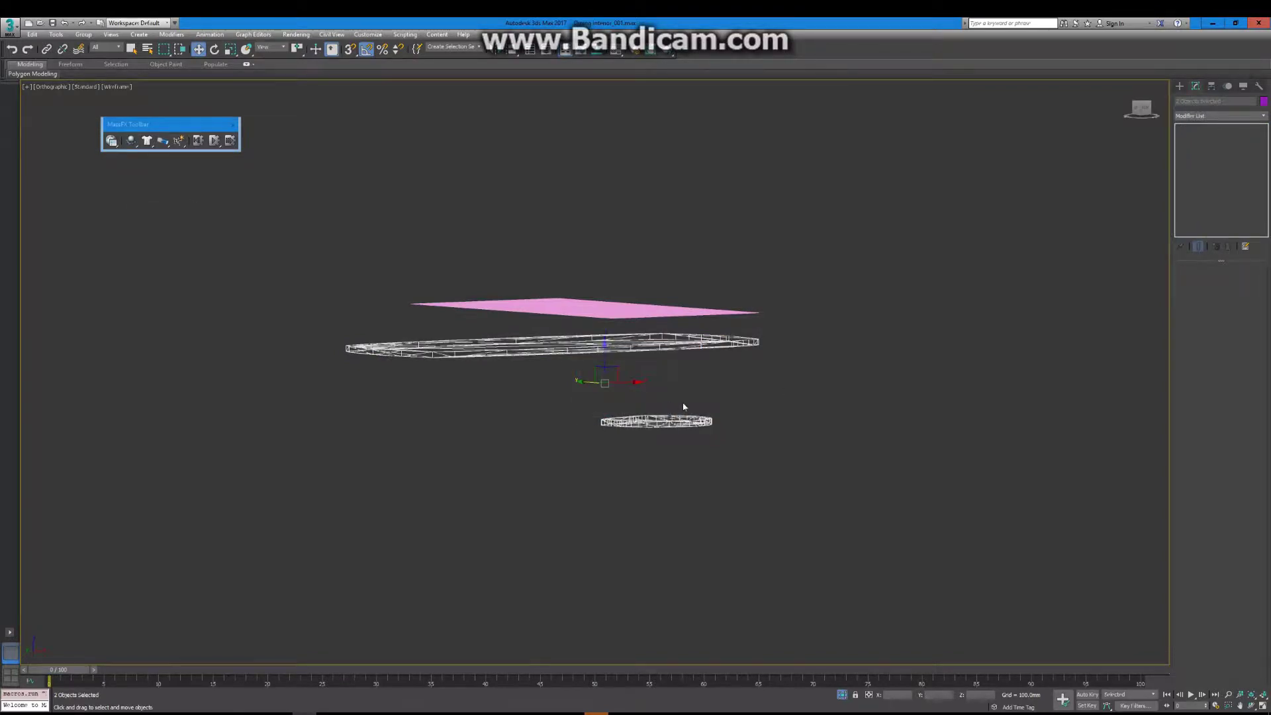
{"action": "middle_click_drag", "start_coordinate": [683, 406], "coordinate": [675, 371], "text": "alt"}
Step: Select the cloth plane and adjust its settings in the command panel
{"action": "left_click", "coordinate": [596, 298]}
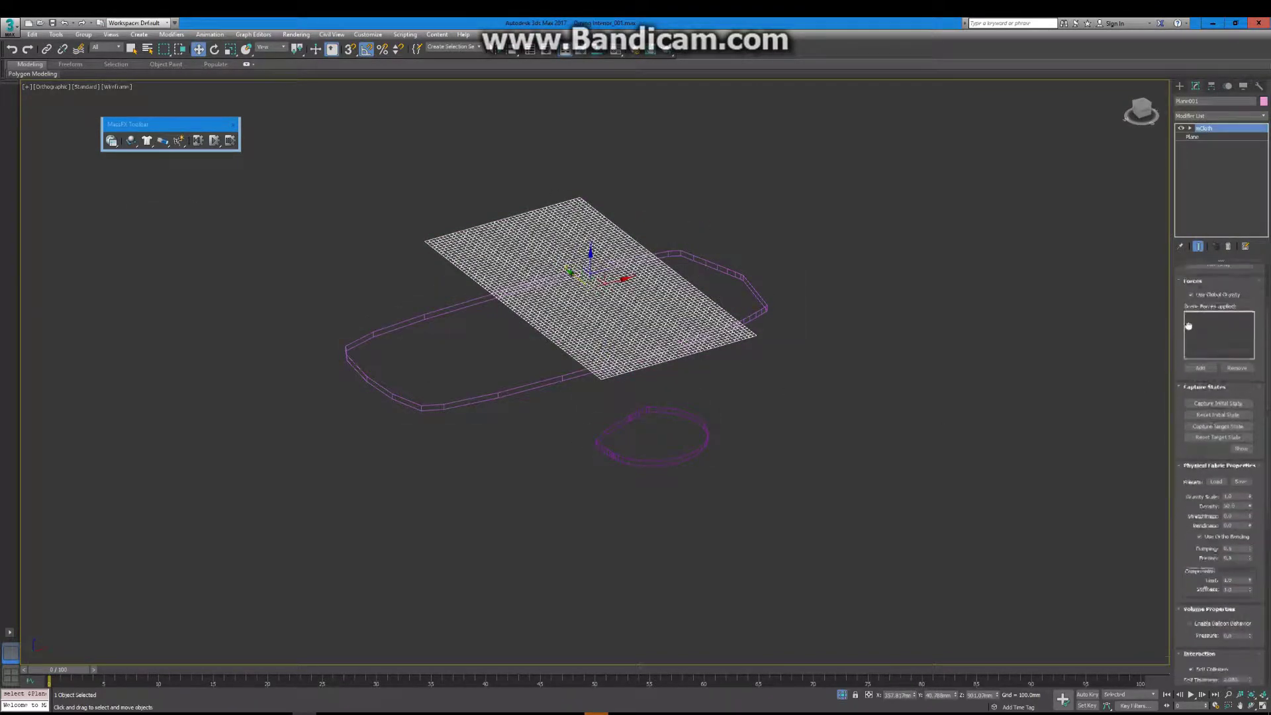
{"action": "left_click_drag", "start_coordinate": [1188, 325], "coordinate": [1182, 216]}
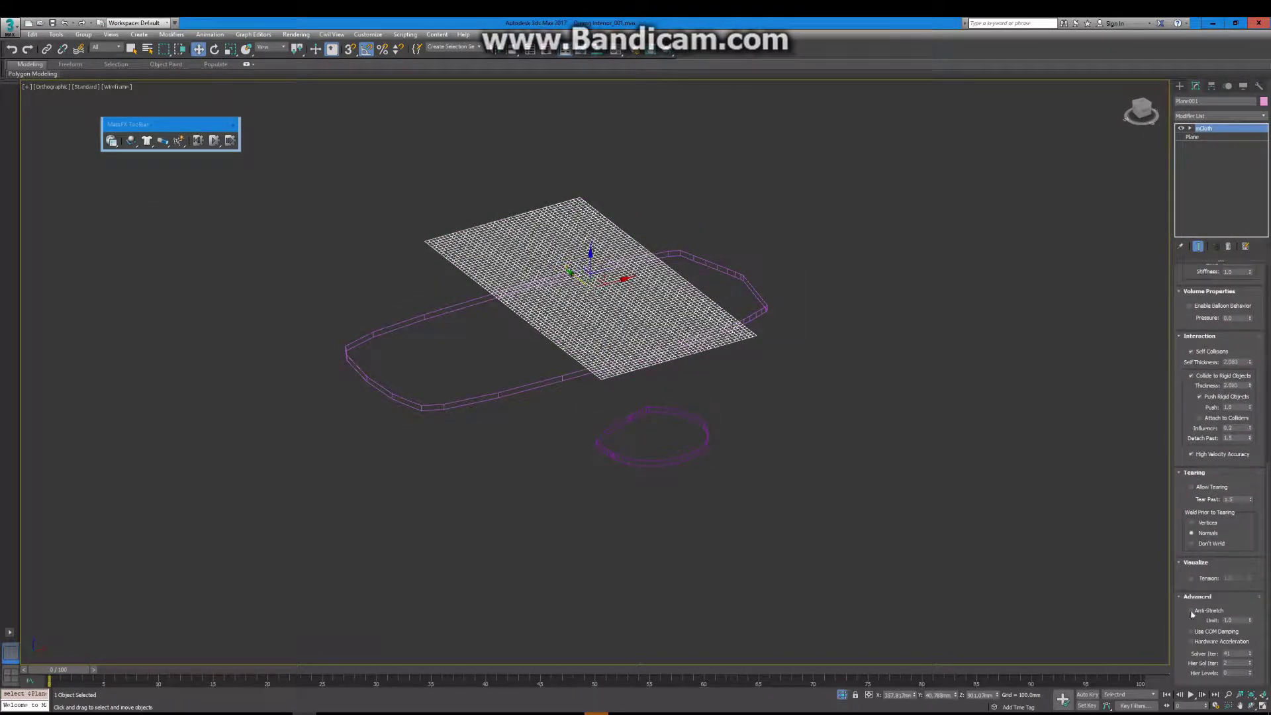
{"action": "left_click_drag", "start_coordinate": [1183, 407], "coordinate": [1184, 415]}
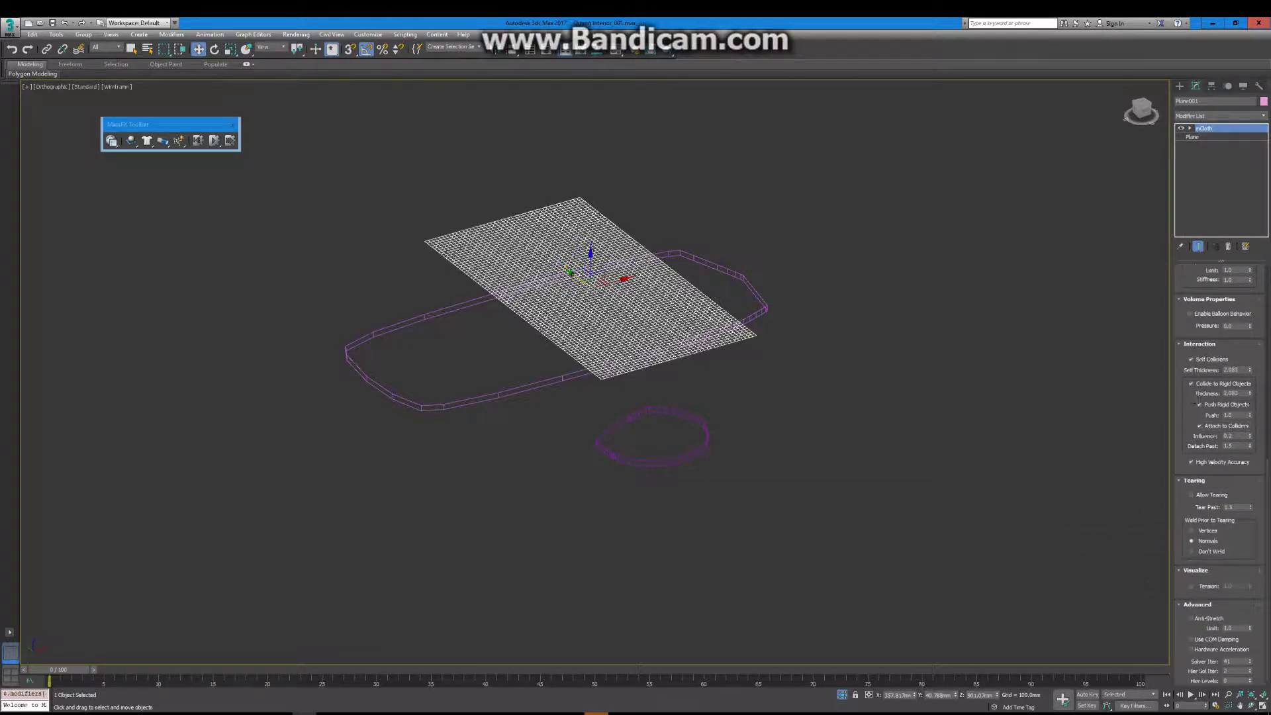
{"action": "left_click_drag", "start_coordinate": [1182, 326], "coordinate": [1182, 578]}
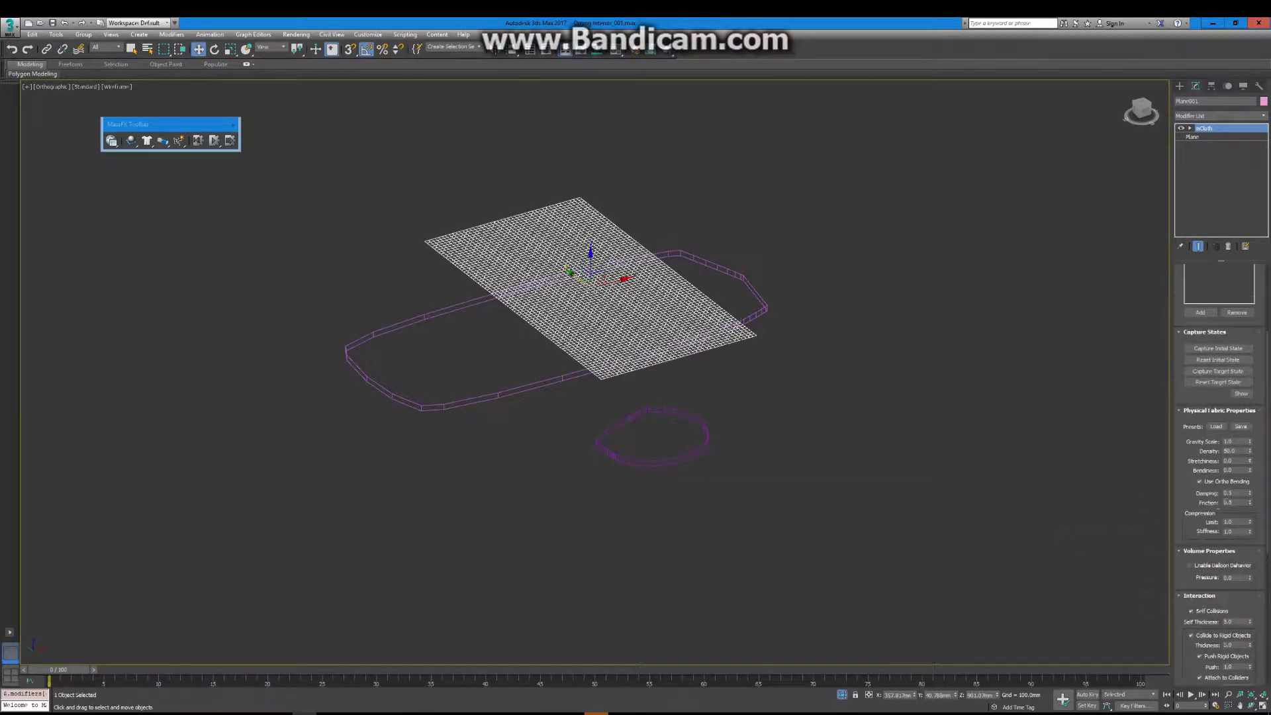
{"action": "scroll", "coordinate": [1180, 359], "scroll_direction": "up", "scroll_amount": 5}
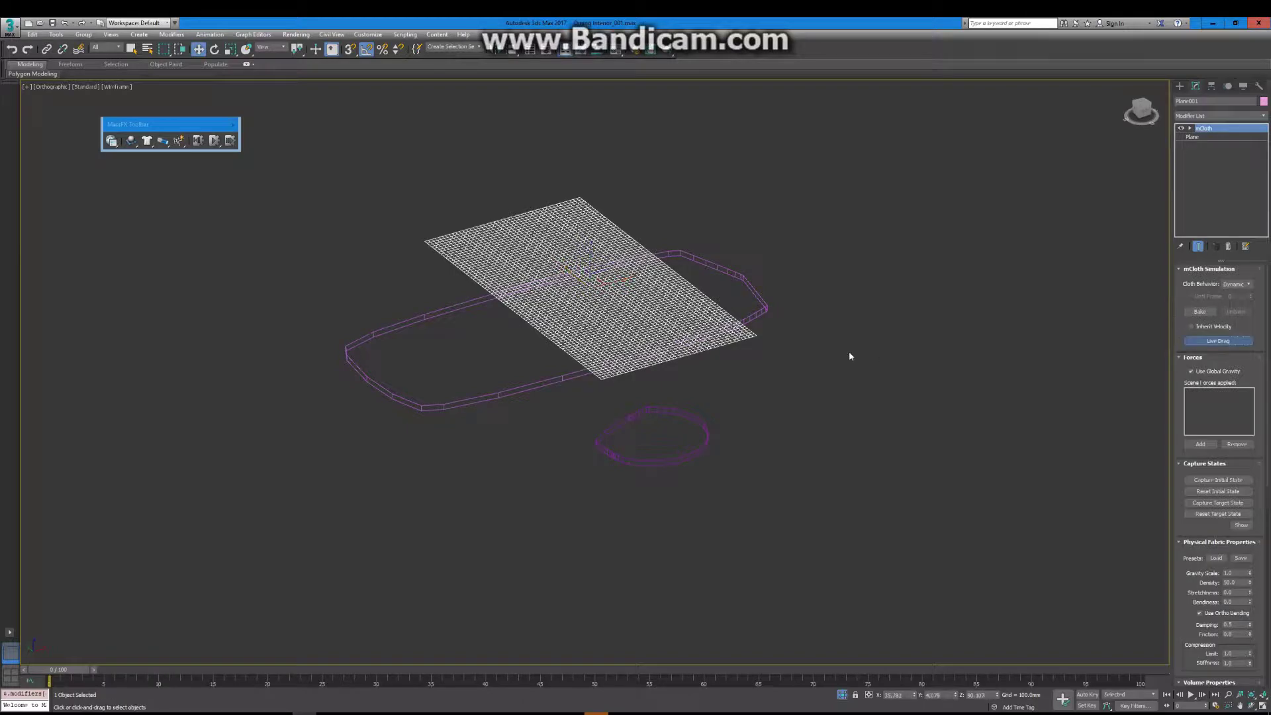
Step: Switch to shaded-with-edges display and raise the plane's segments for a denser mesh
{"action": "key", "text": "F3"}
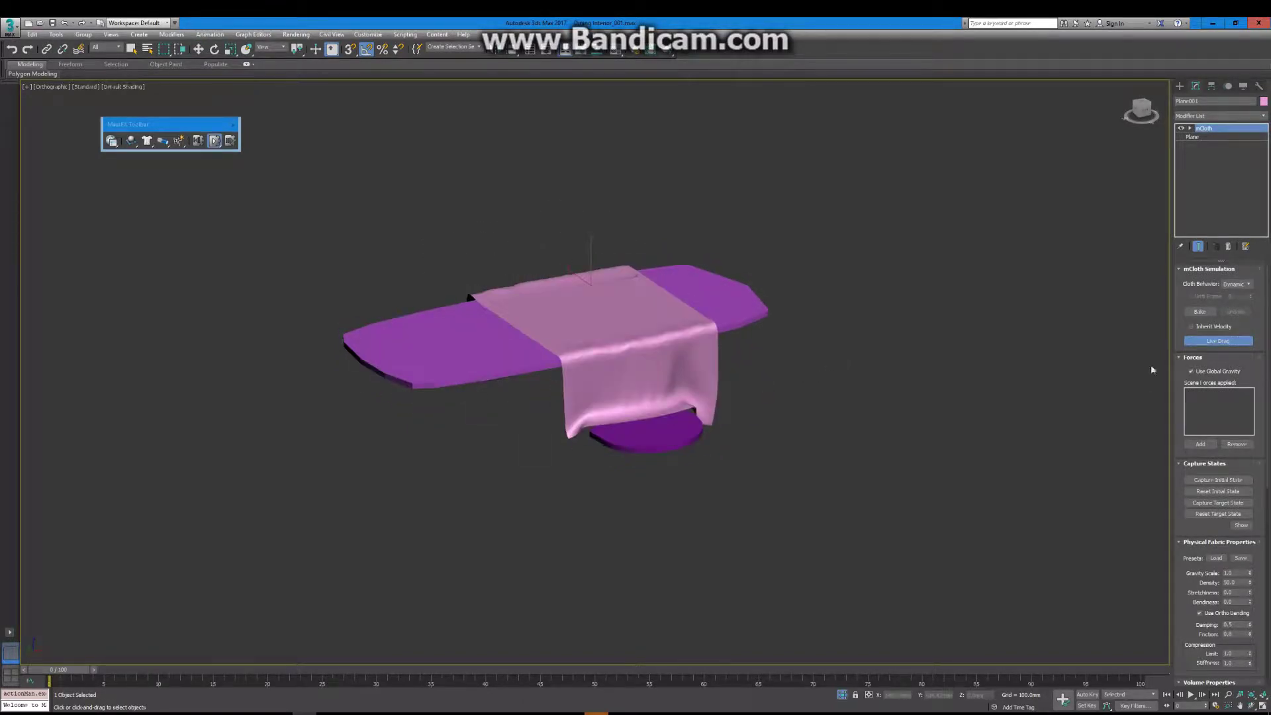
{"action": "left_click", "coordinate": [1211, 137]}
{"action": "key", "text": "F4"}
{"action": "left_click_drag", "start_coordinate": [1250, 308], "coordinate": [1249, 292]}
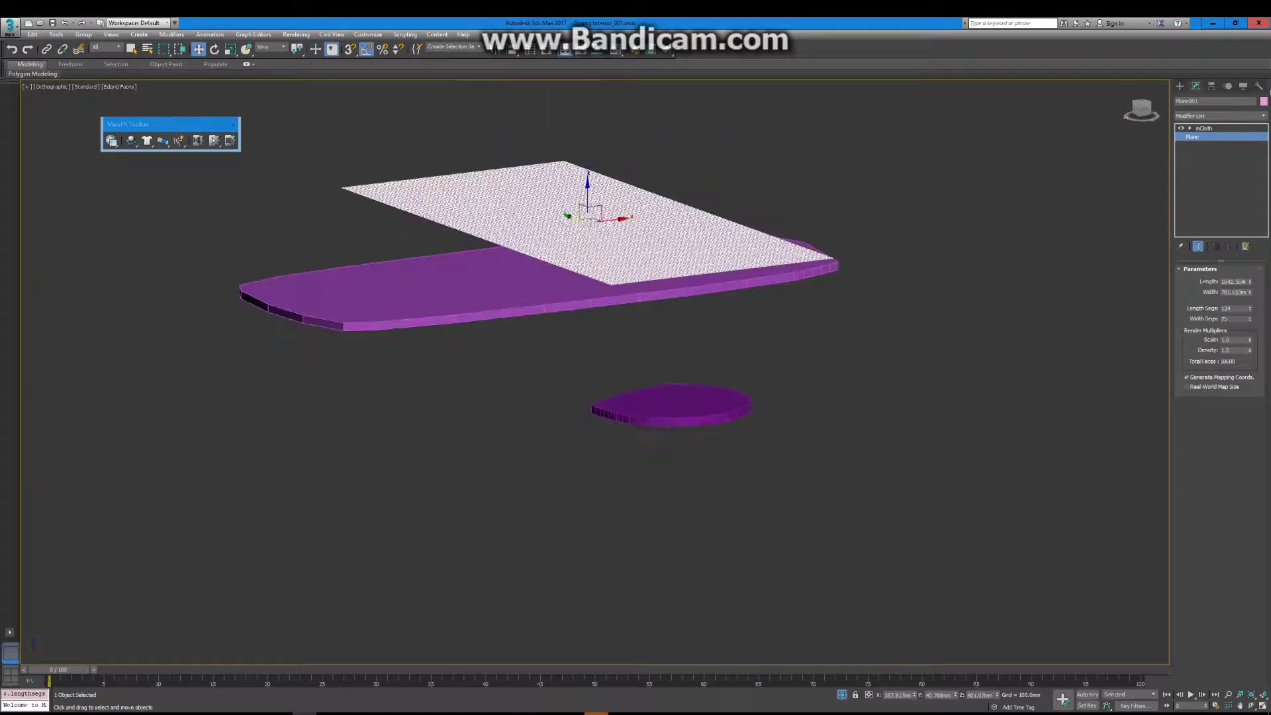
{"action": "left_click", "coordinate": [1204, 128]}
Step: Run the interactive mCloth simulation and tug the cloth to adjust its drape
{"action": "left_click", "coordinate": [1230, 341]}
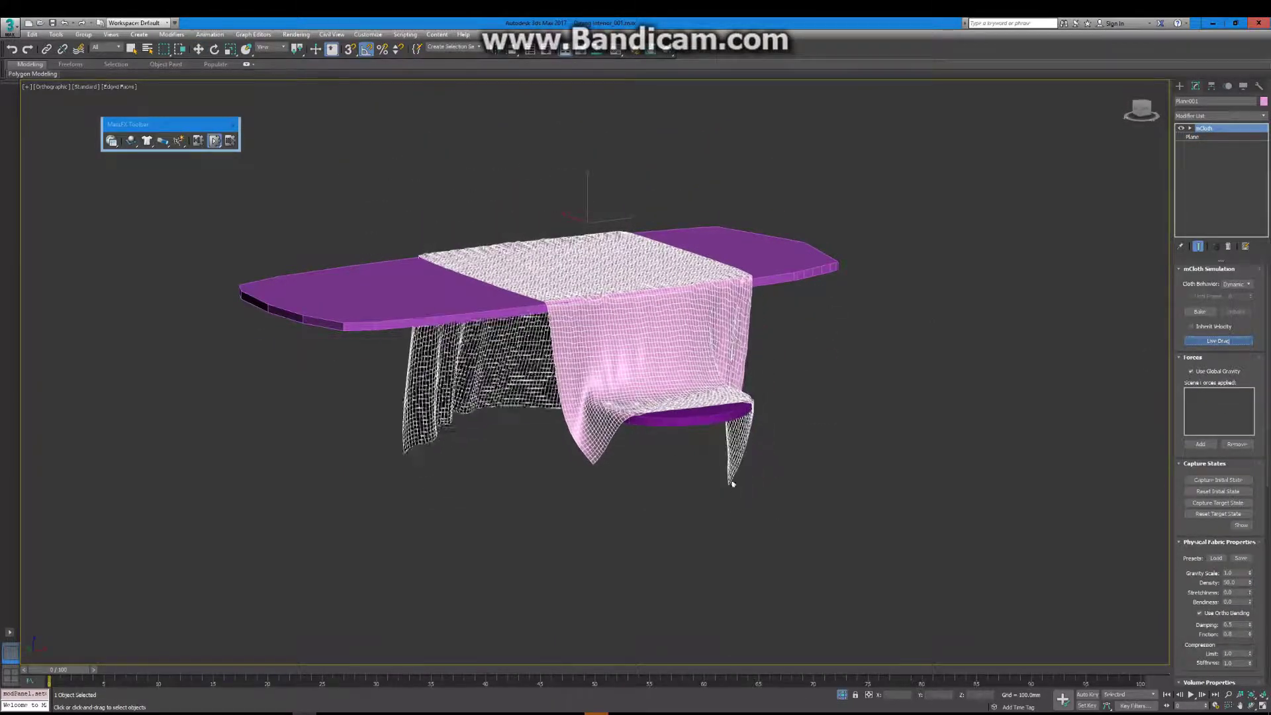
{"action": "mouse_move", "coordinate": [635, 509]}
{"action": "middle_mouse_down", "text": "alt"}
{"action": "mouse_move", "coordinate": [596, 501]}
{"action": "mouse_move", "coordinate": [463, 411]}
{"action": "middle_mouse_up", "text": "alt"}
{"action": "scroll", "coordinate": [411, 361], "scroll_direction": "up", "scroll_amount": 5}
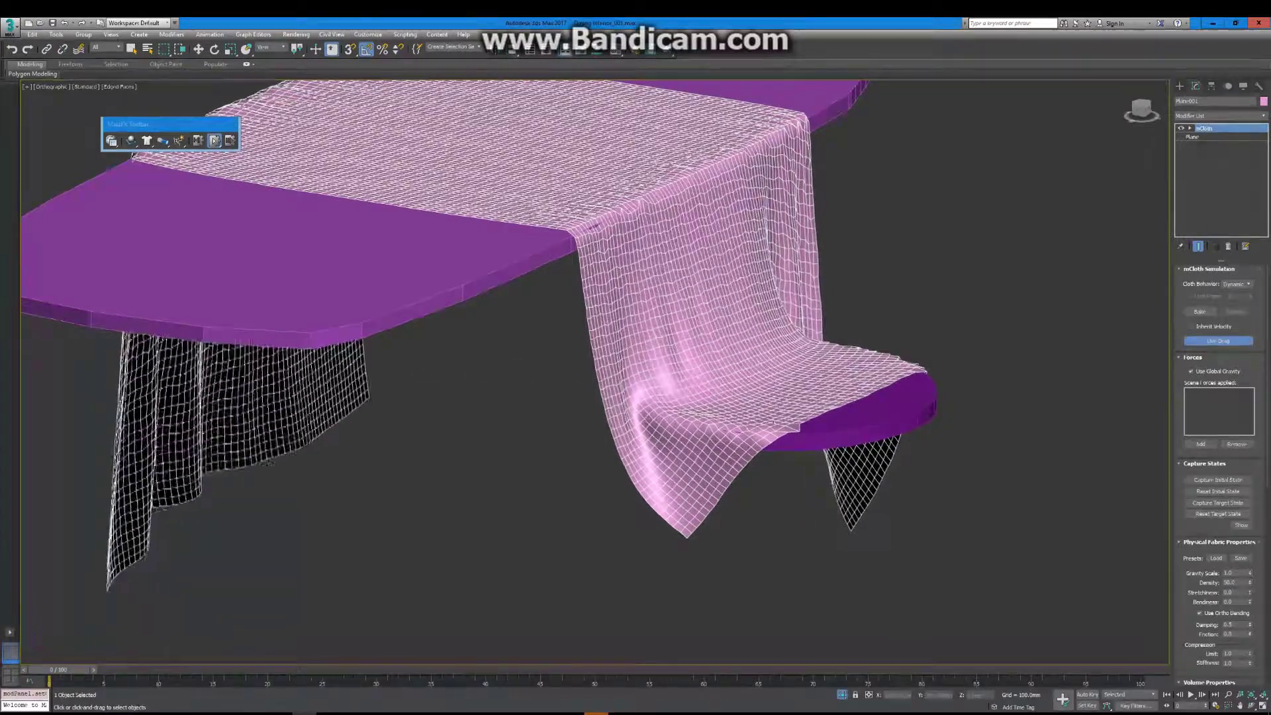
{"action": "left_click_drag", "start_coordinate": [411, 361], "coordinate": [870, 316]}
{"action": "left_click_drag", "start_coordinate": [768, 339], "coordinate": [998, 86]}
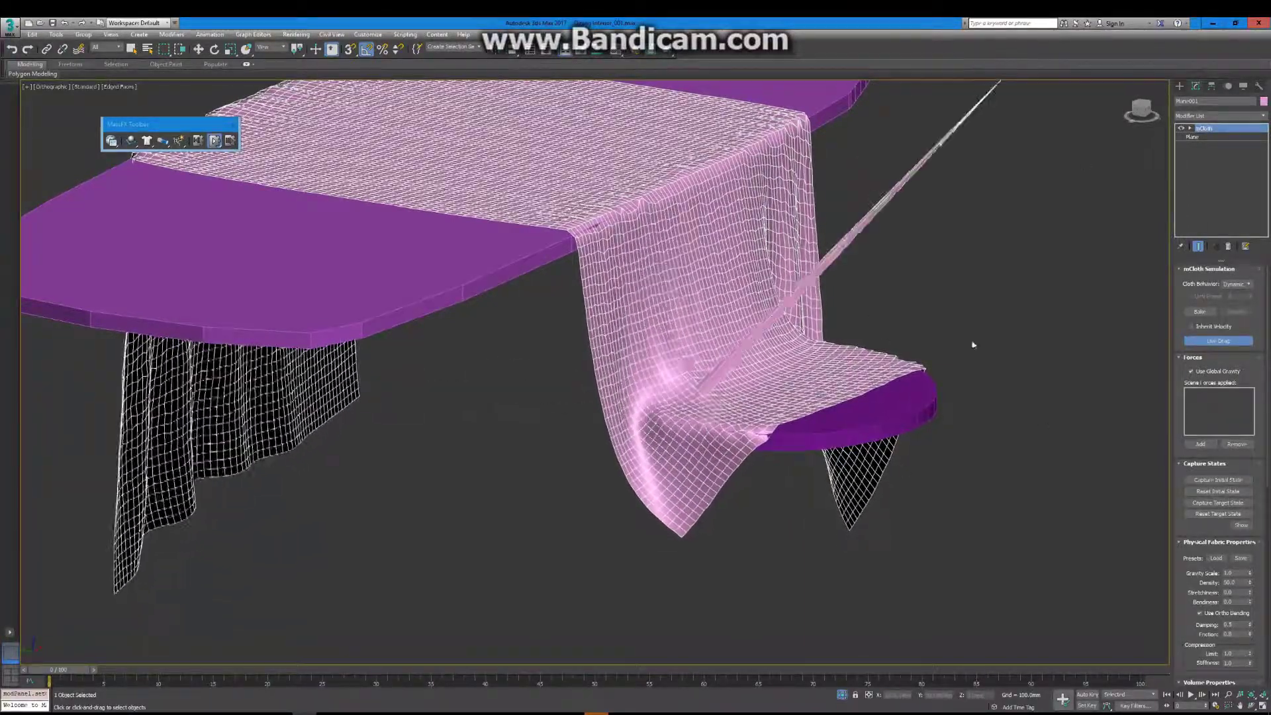
{"action": "mouse_move", "coordinate": [973, 346]}
{"action": "middle_mouse_down", "text": "alt"}
{"action": "mouse_move", "coordinate": [683, 407]}
{"action": "mouse_move", "coordinate": [765, 447]}
{"action": "middle_mouse_up", "text": "alt"}
Step: Bake the cloth simulation, unhide all objects, and scrub back on the time slider
{"action": "left_click", "coordinate": [1199, 311]}
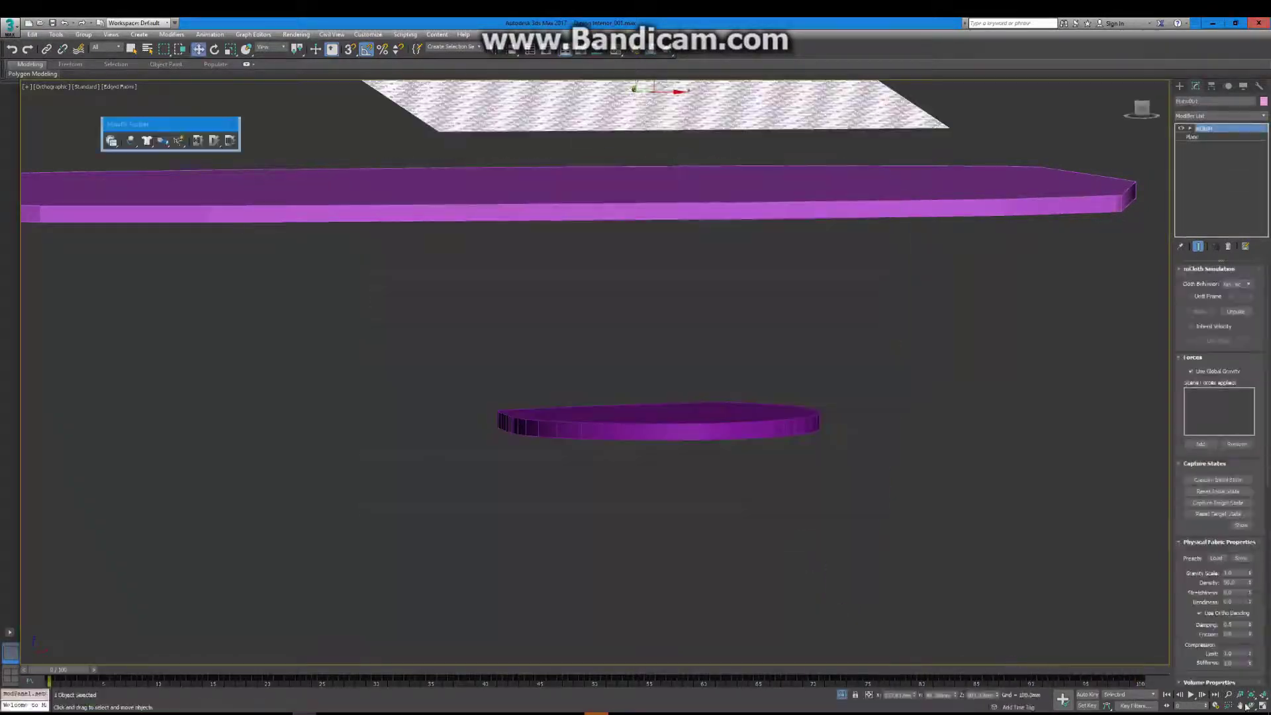
{"action": "key", "text": "alt+q"}
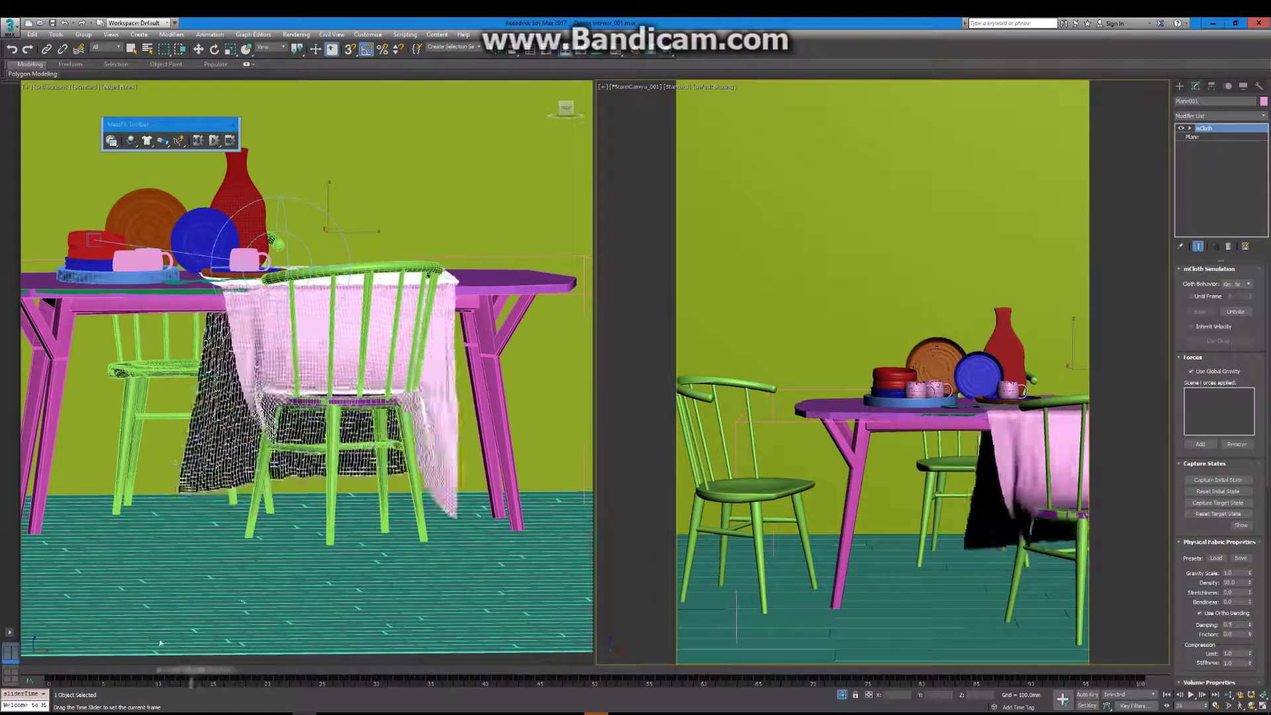
{"action": "mouse_move", "coordinate": [485, 669]}
{"action": "left_mouse_down"}
{"action": "mouse_move", "coordinate": [290, 669]}
{"action": "mouse_move", "coordinate": [311, 669]}
{"action": "left_mouse_up"}
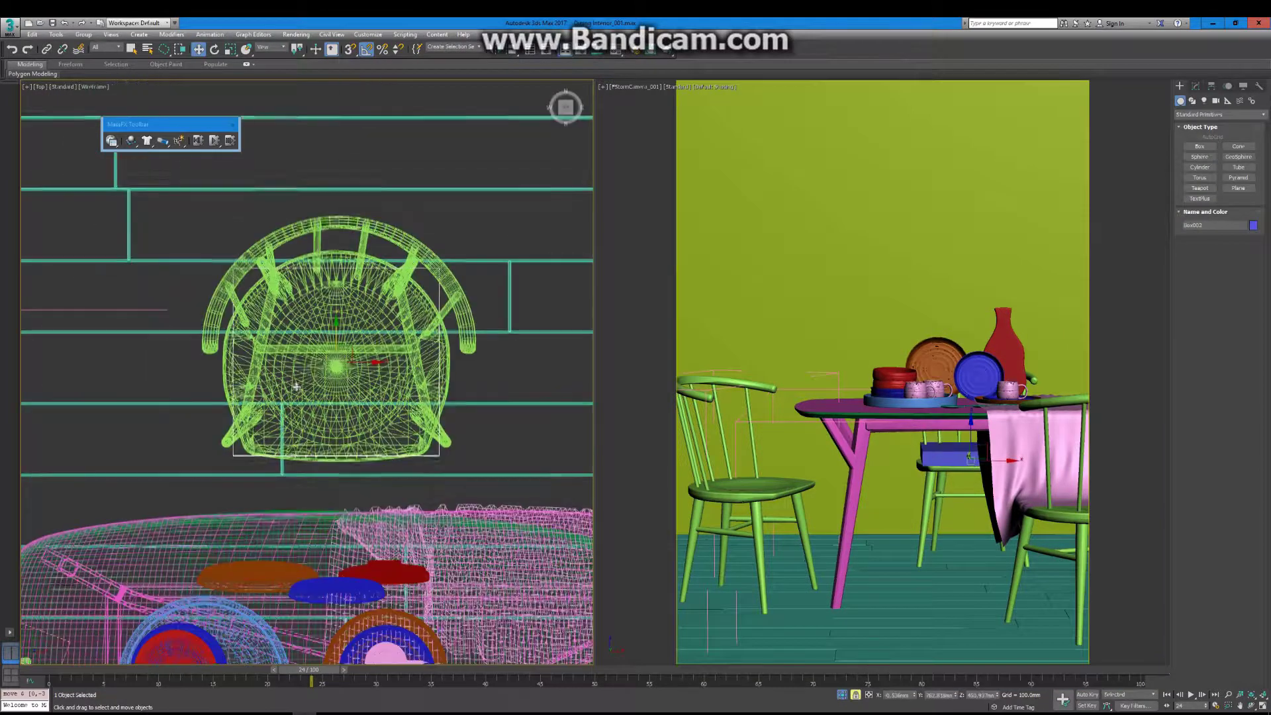
Step: Convert the seat box to Editable Poly and select a corner vertex
{"action": "right_click", "coordinate": [339, 367]}
{"action": "left_click", "coordinate": [468, 478]}
{"action": "scroll", "coordinate": [468, 478], "scroll_direction": "up", "scroll_amount": 5}
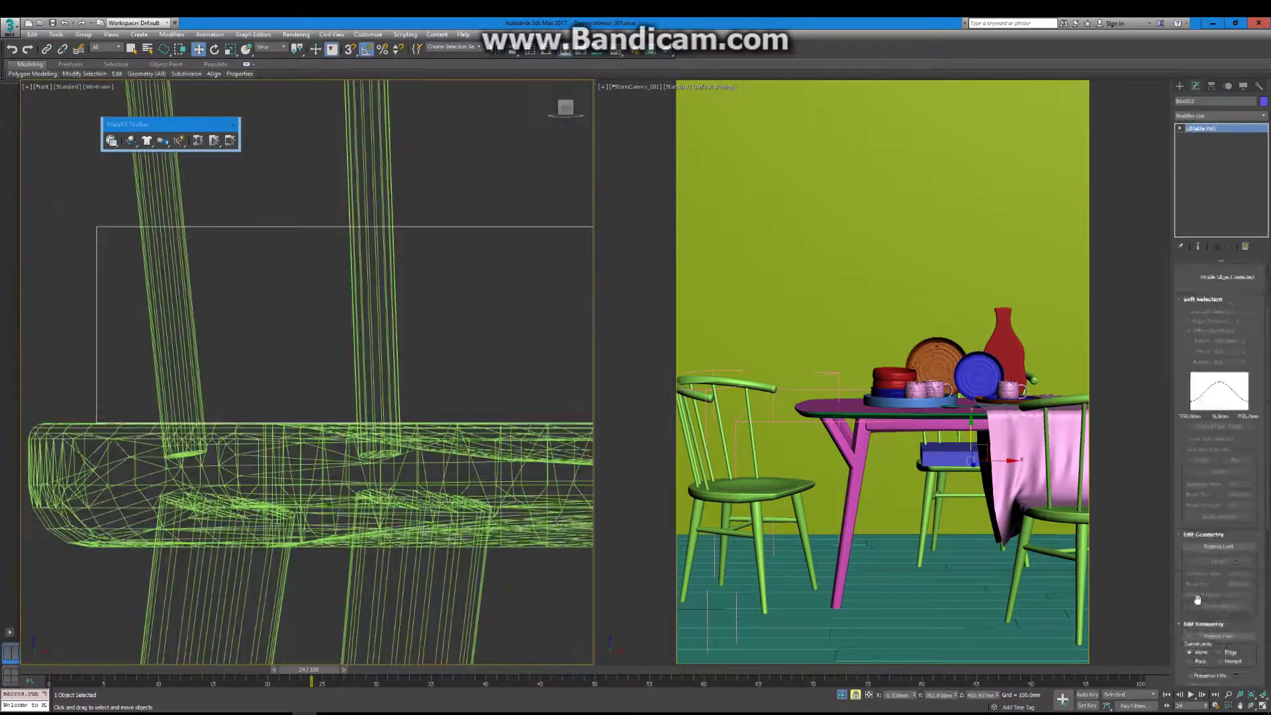
{"action": "scroll", "coordinate": [285, 453], "scroll_direction": "down", "scroll_amount": 5}
{"action": "scroll", "coordinate": [285, 454], "scroll_direction": "up", "scroll_amount": 2}
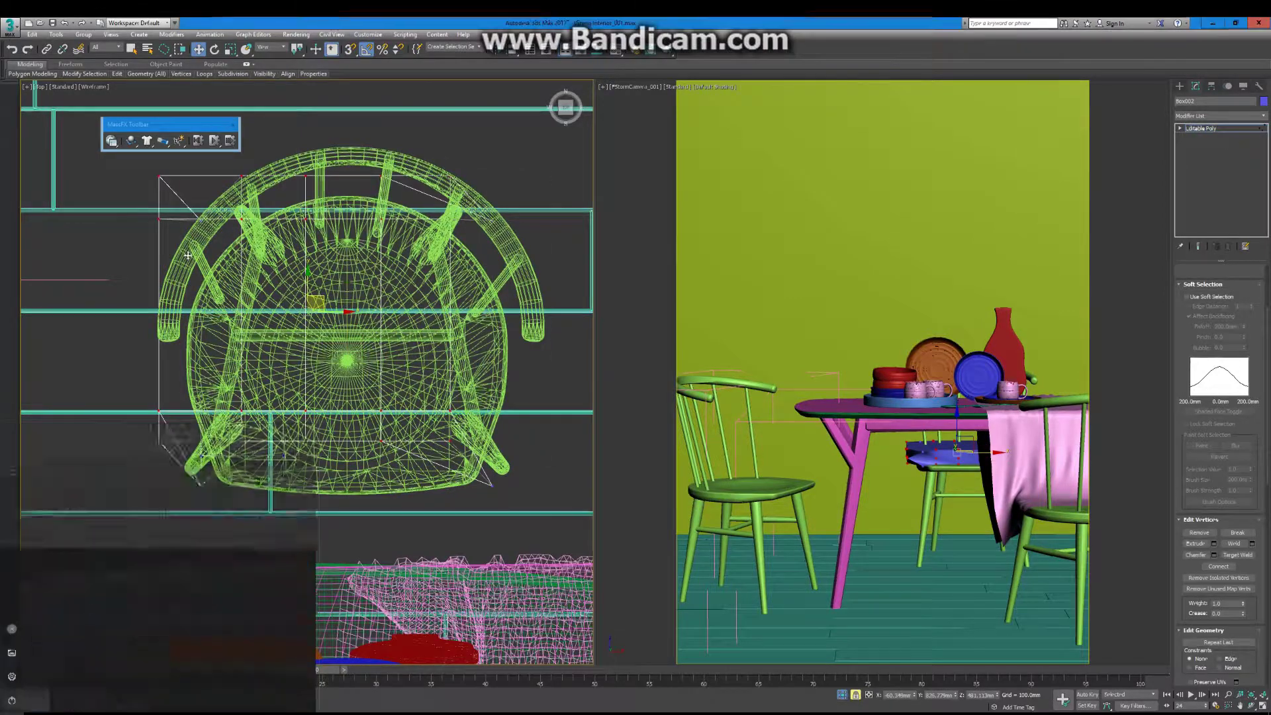
{"action": "left_click", "coordinate": [209, 252]}
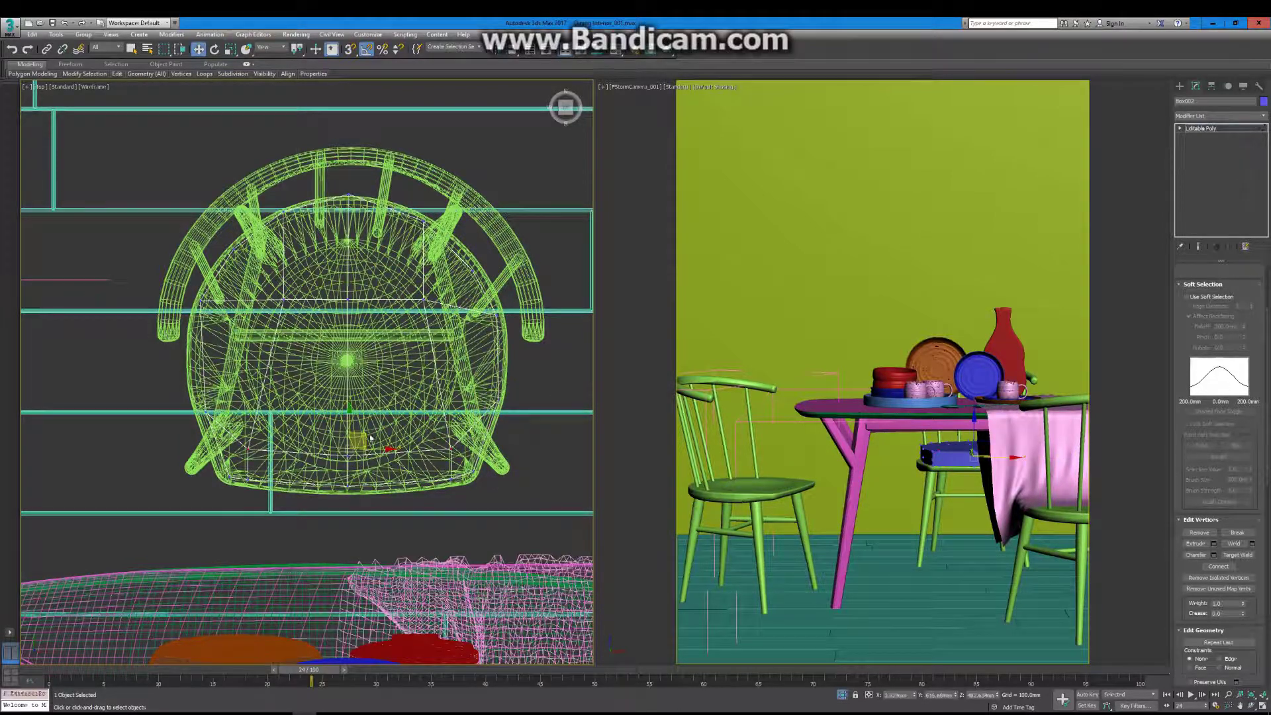
Step: Switch to edge editing and inspect the cushion in the front view
{"action": "right_click", "coordinate": [471, 418]}
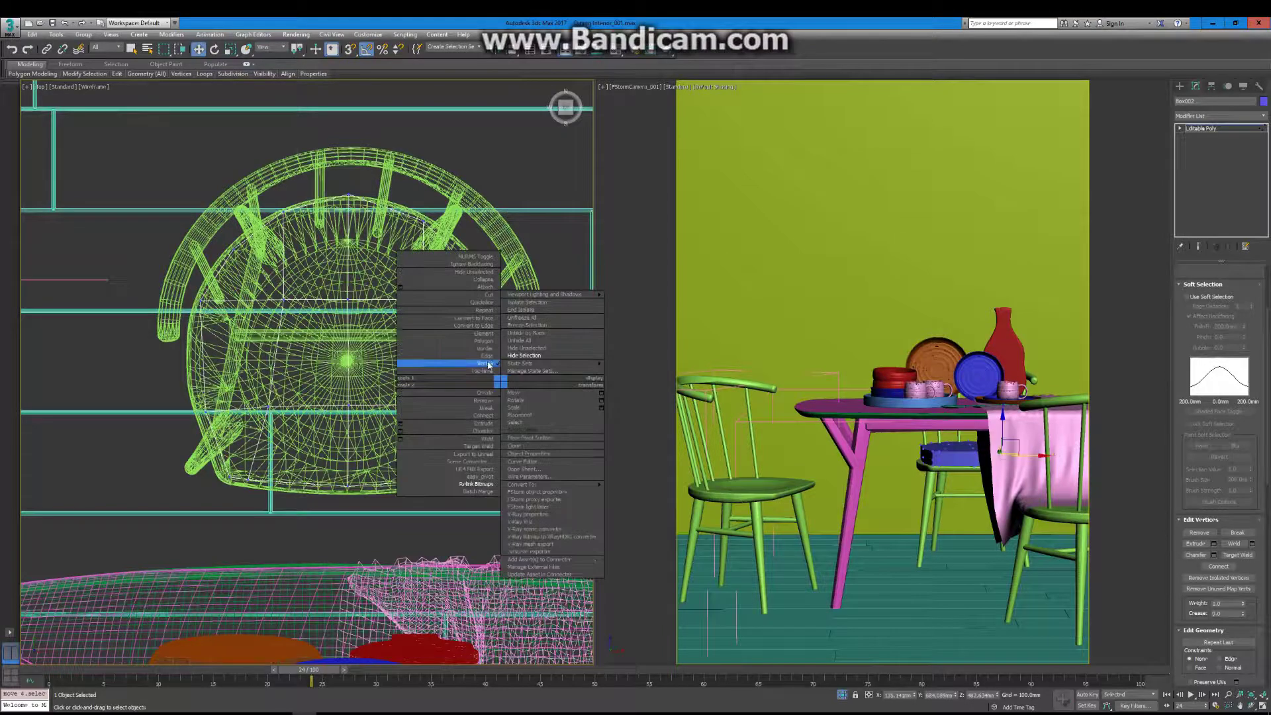
{"action": "left_click", "coordinate": [503, 384]}
{"action": "key", "text": "f"}
{"action": "scroll", "coordinate": [1230, 625], "scroll_direction": "down", "scroll_amount": 5}
{"action": "scroll", "coordinate": [1231, 625], "scroll_direction": "up", "scroll_amount": 3}
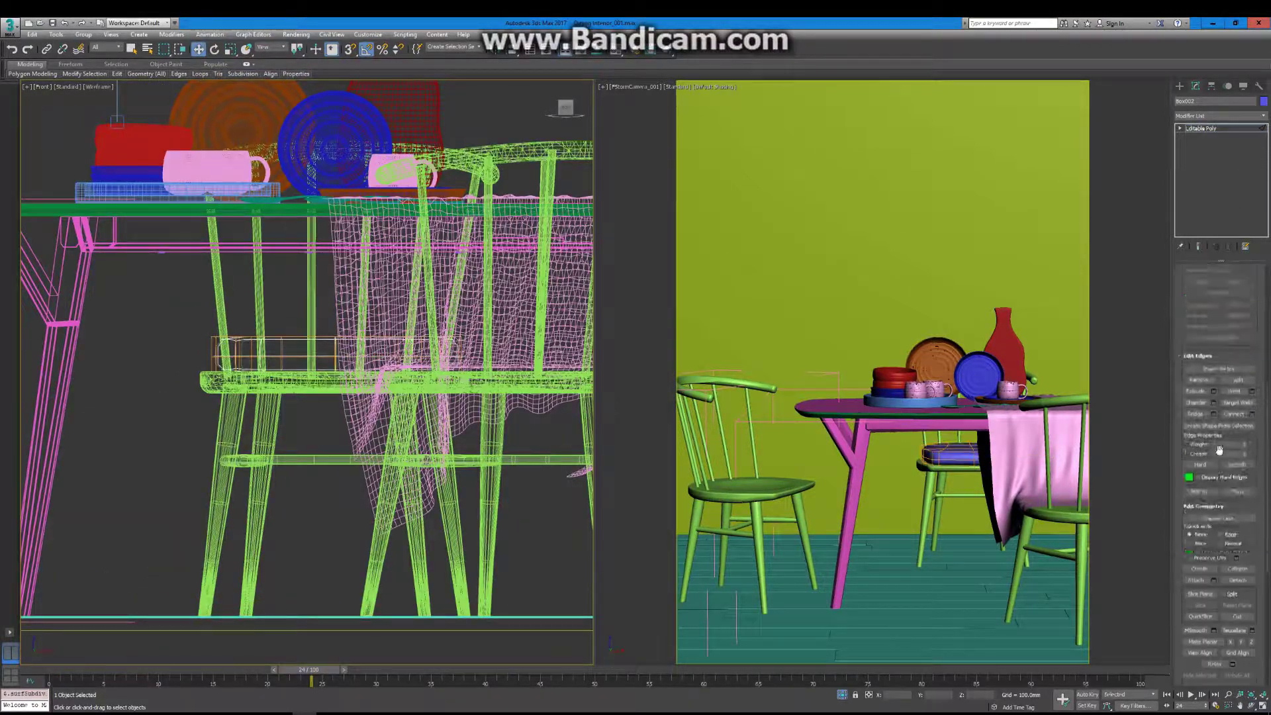
{"action": "scroll", "coordinate": [1201, 602], "scroll_direction": "up", "scroll_amount": 3}
{"action": "scroll", "coordinate": [1218, 463], "scroll_direction": "down", "scroll_amount": 5}
Step: Apply MSmooth to round the cushion, then isolate it for inspection
{"action": "left_click", "coordinate": [1213, 601]}
{"action": "scroll", "coordinate": [354, 447], "scroll_direction": "up", "scroll_amount": 3}
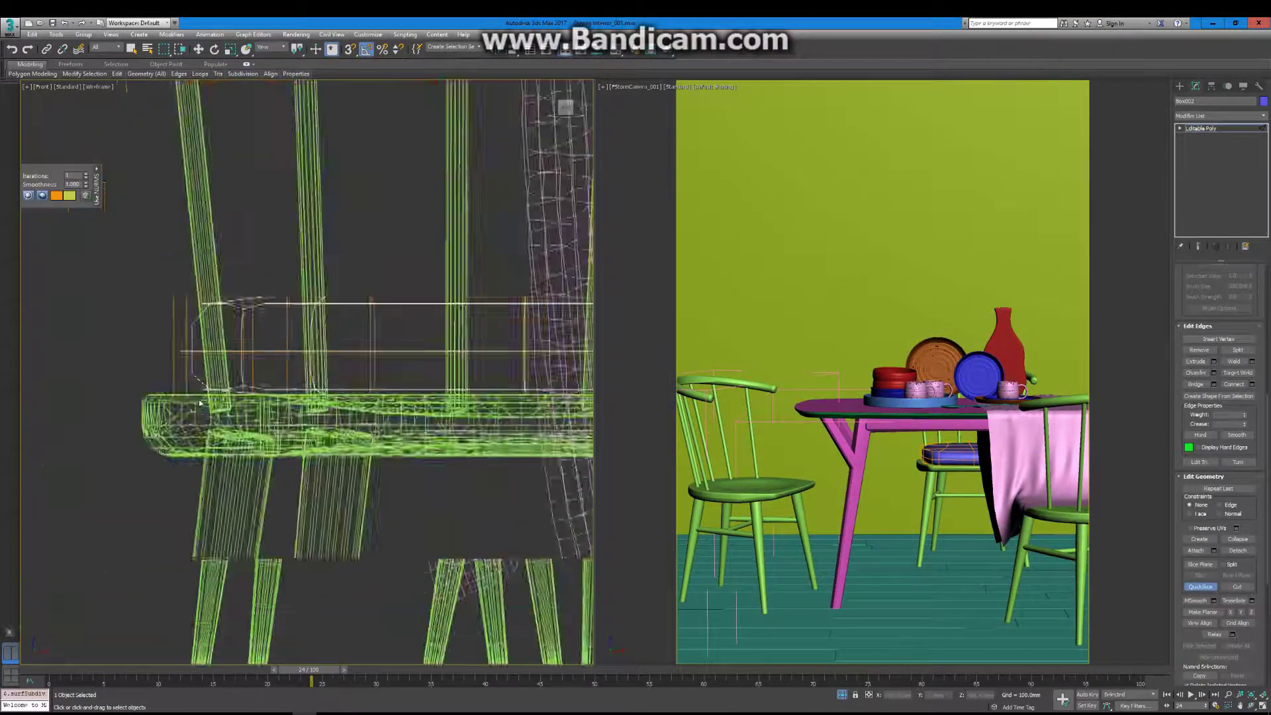
{"action": "scroll", "coordinate": [354, 448], "scroll_direction": "up", "scroll_amount": 3}
{"action": "middle_click_drag", "start_coordinate": [355, 450], "coordinate": [366, 544]}
{"action": "key", "text": "w"}
{"action": "scroll", "coordinate": [1223, 601], "scroll_direction": "down", "scroll_amount": 5}
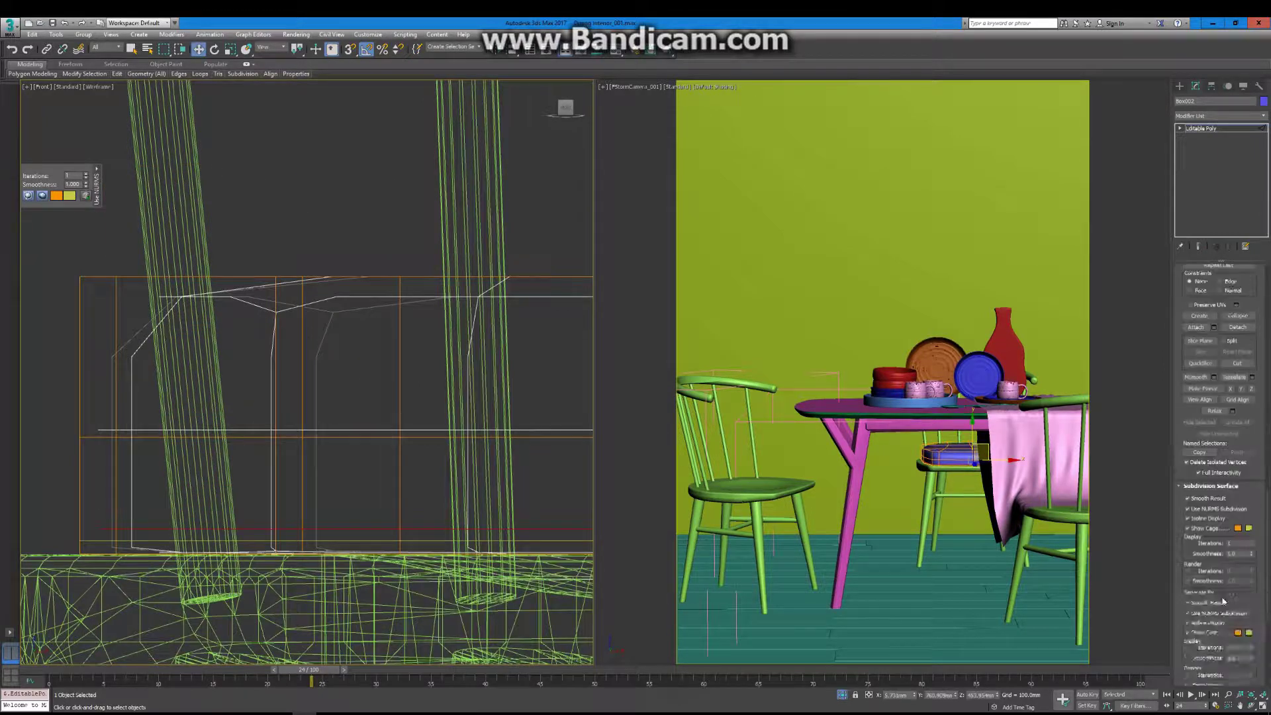
{"action": "key", "text": "alt+q"}
{"action": "middle_click_drag", "start_coordinate": [288, 328], "coordinate": [406, 362], "text": "alt"}
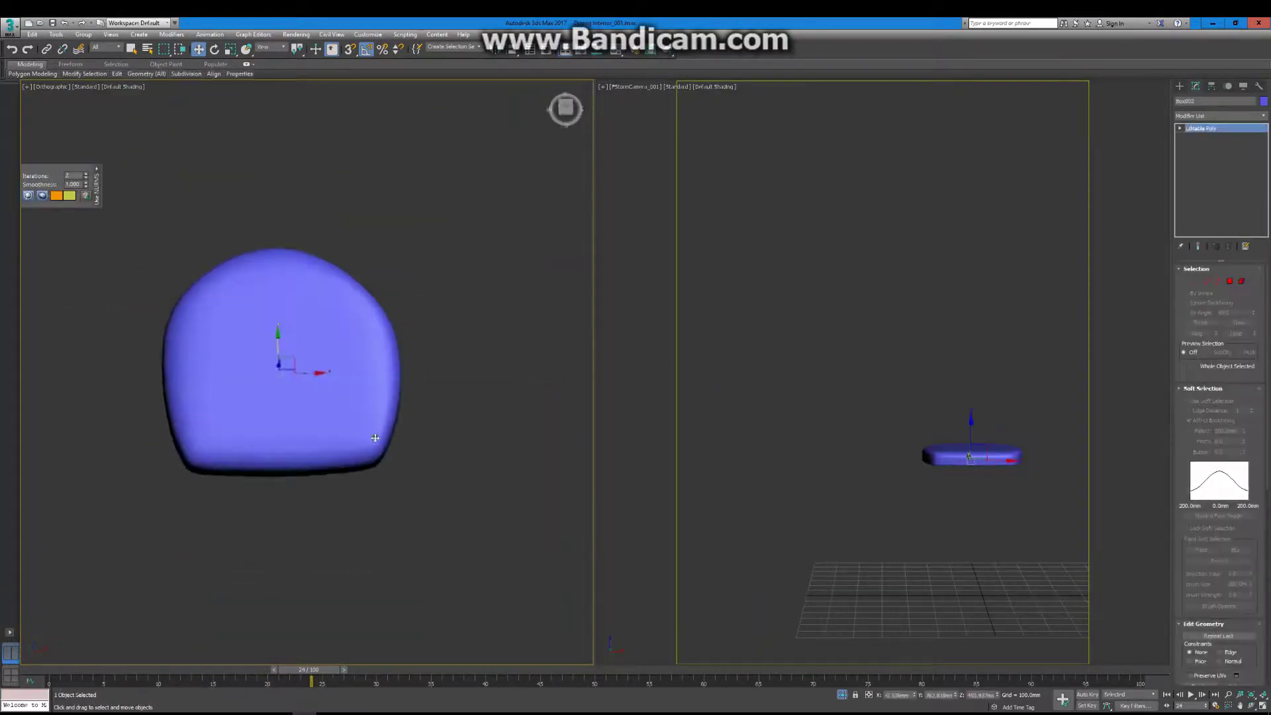
{"action": "scroll", "coordinate": [407, 362], "scroll_direction": "up", "scroll_amount": 5}
{"action": "scroll", "coordinate": [477, 403], "scroll_direction": "down", "scroll_amount": 5}
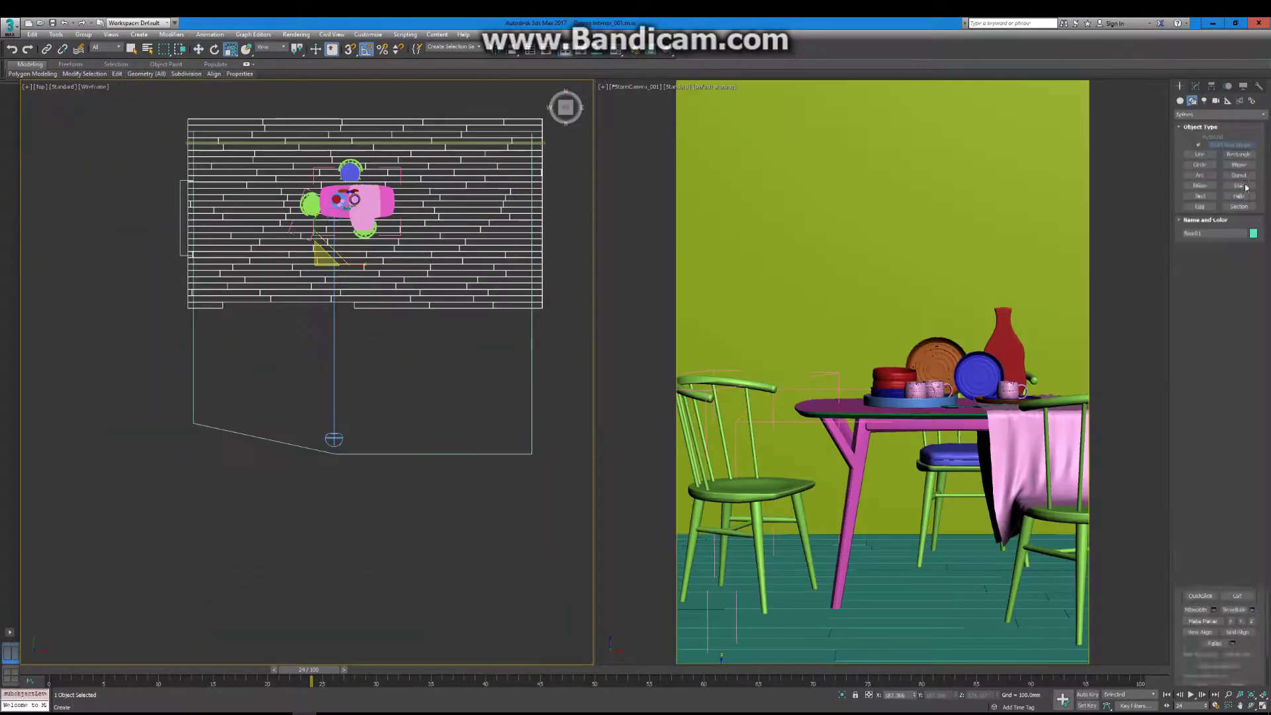
Step: Draw a large plane over the room floor
{"action": "left_click_drag", "start_coordinate": [185, 129], "coordinate": [544, 461]}
{"action": "key", "text": "w"}
{"action": "key", "text": "f"}
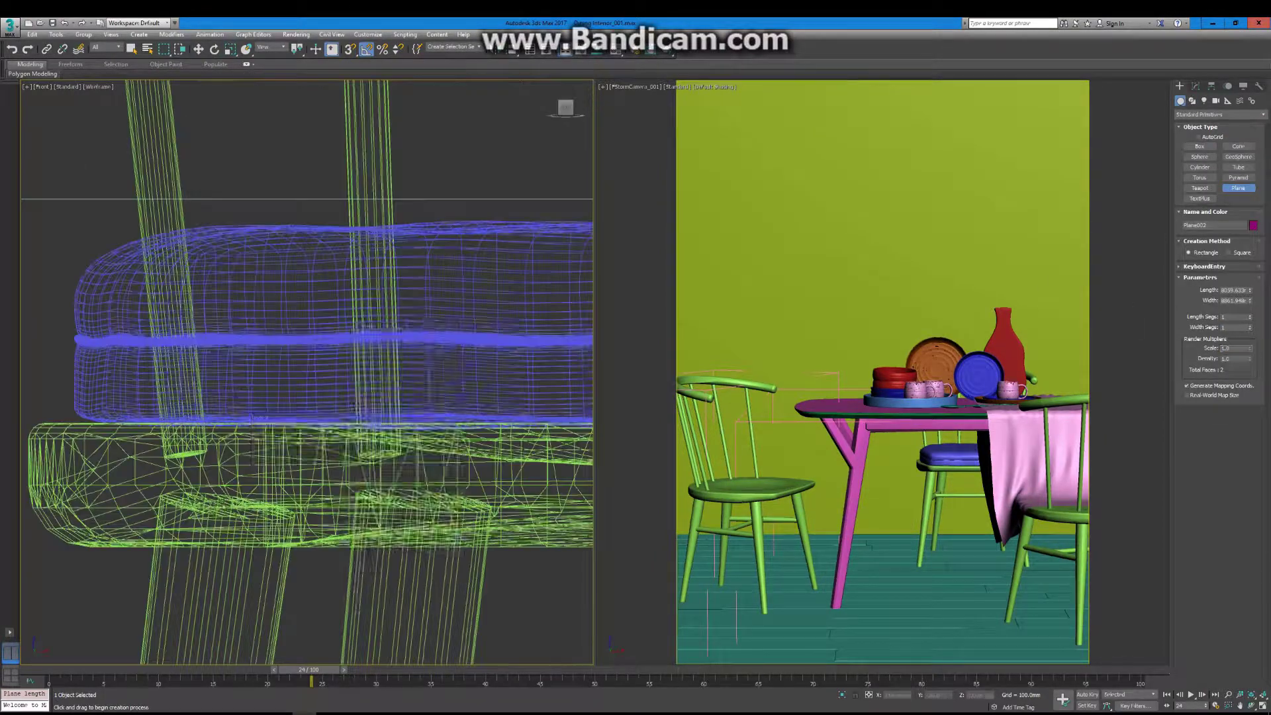
{"action": "scroll", "coordinate": [437, 297], "scroll_direction": "up", "scroll_amount": 5}
Step: Add UVW mapping below the tablecloth's cloth simulation and fit it to the cloth
{"action": "left_click", "coordinate": [410, 322]}
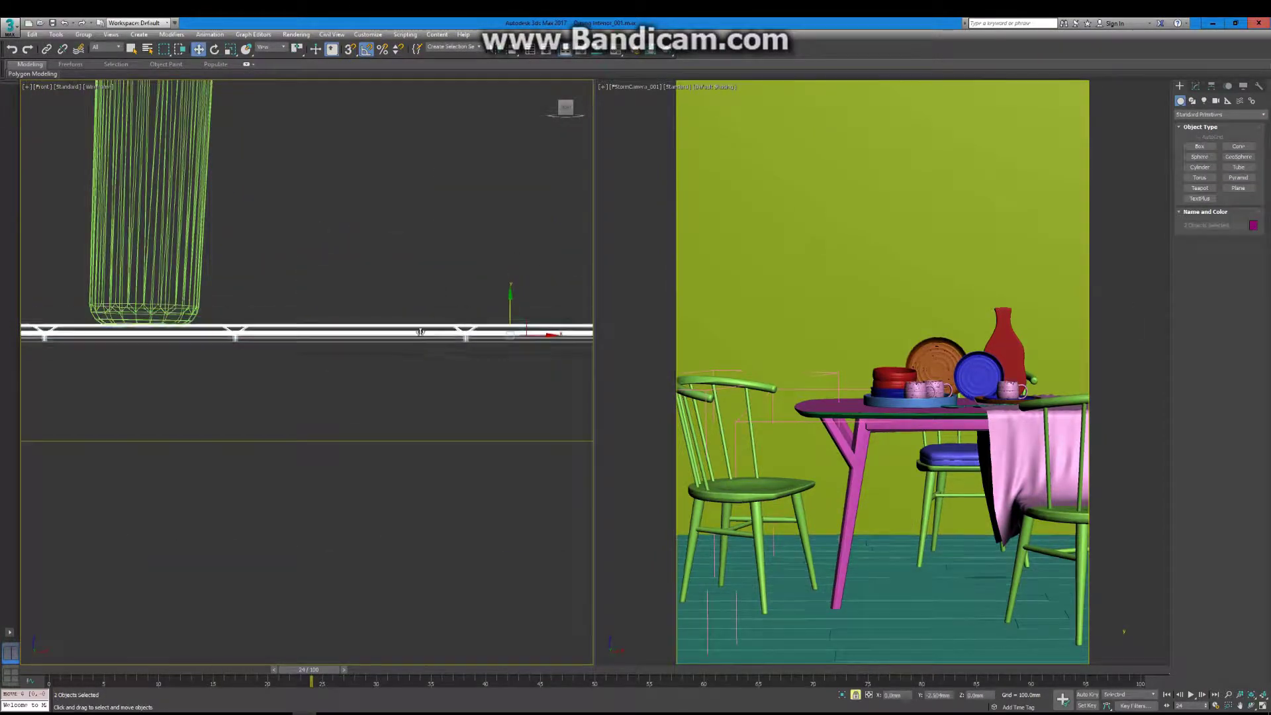
{"action": "key", "text": "t"}
{"action": "scroll", "coordinate": [458, 358], "scroll_direction": "down", "scroll_amount": 3}
{"action": "left_click", "coordinate": [1196, 87]}
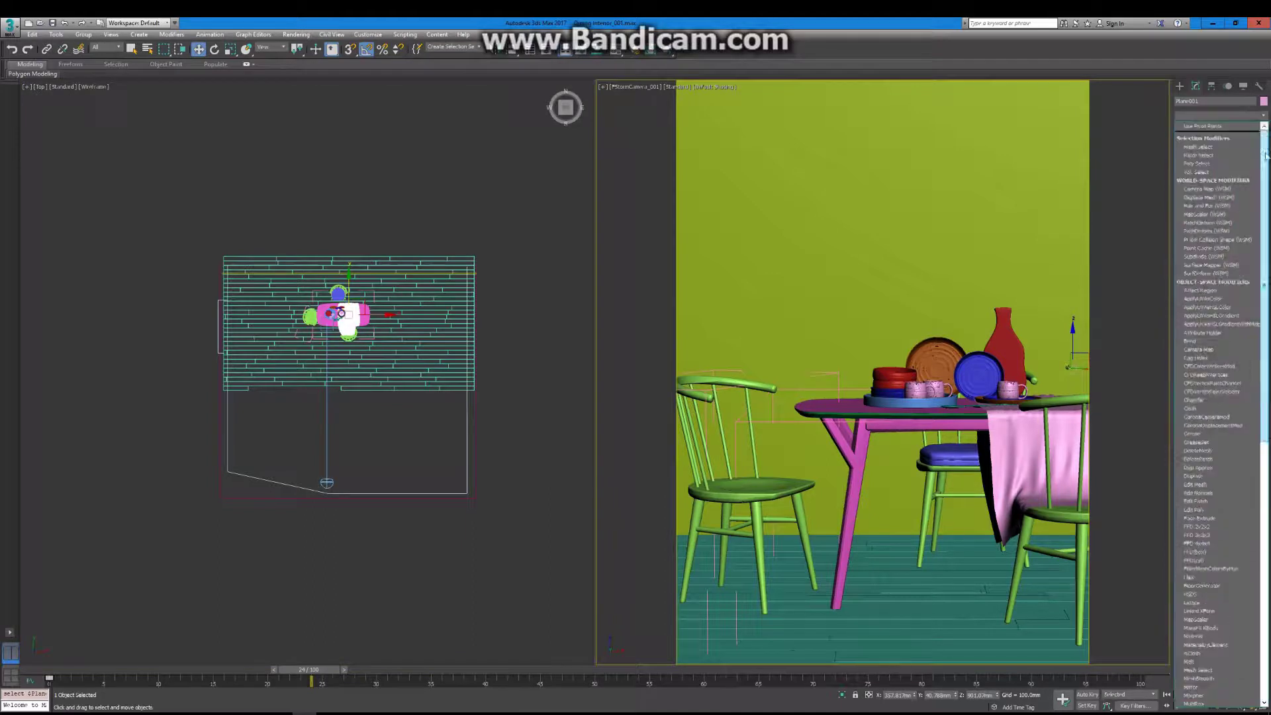
{"action": "left_click_drag", "start_coordinate": [1206, 129], "coordinate": [1215, 145]}
{"action": "left_click", "coordinate": [1202, 497]}
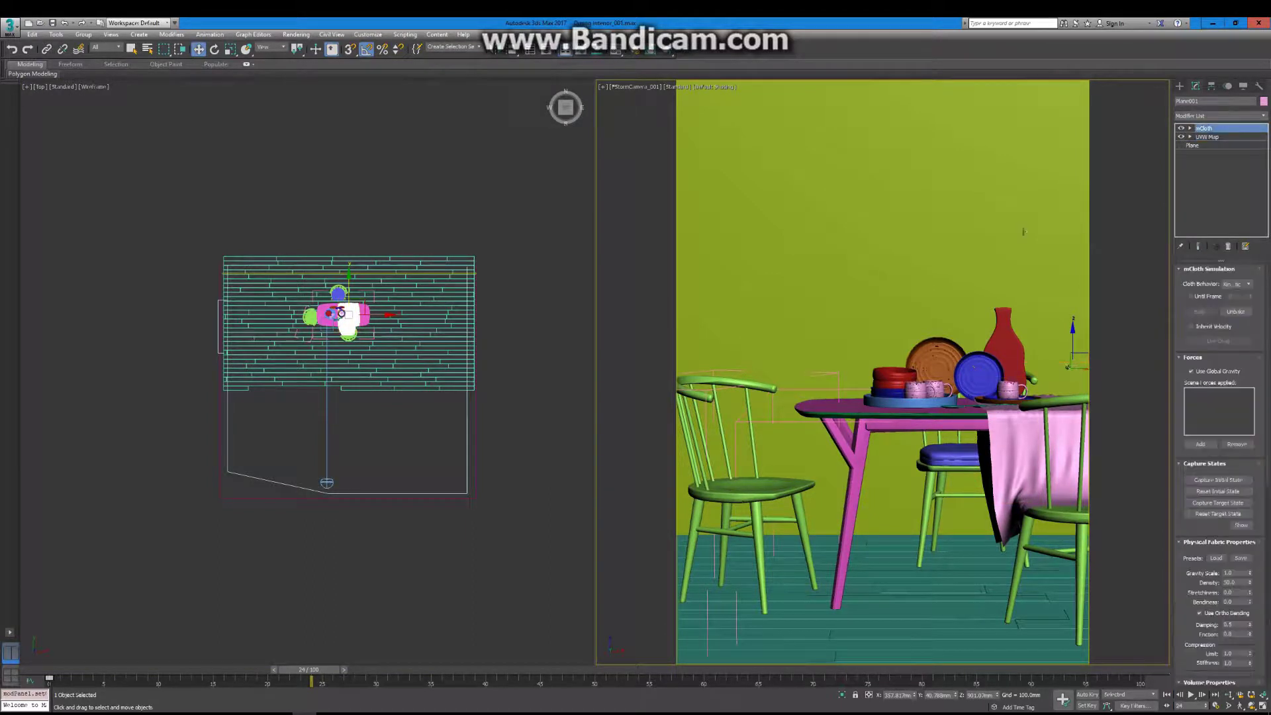
Step: Stack TurboSmooth, Push and Shell above the cloth simulation, with Shell below TurboSmooth
{"action": "left_click", "coordinate": [1243, 118]}
{"action": "left_click", "coordinate": [1211, 463]}
{"action": "key", "text": "Return"}
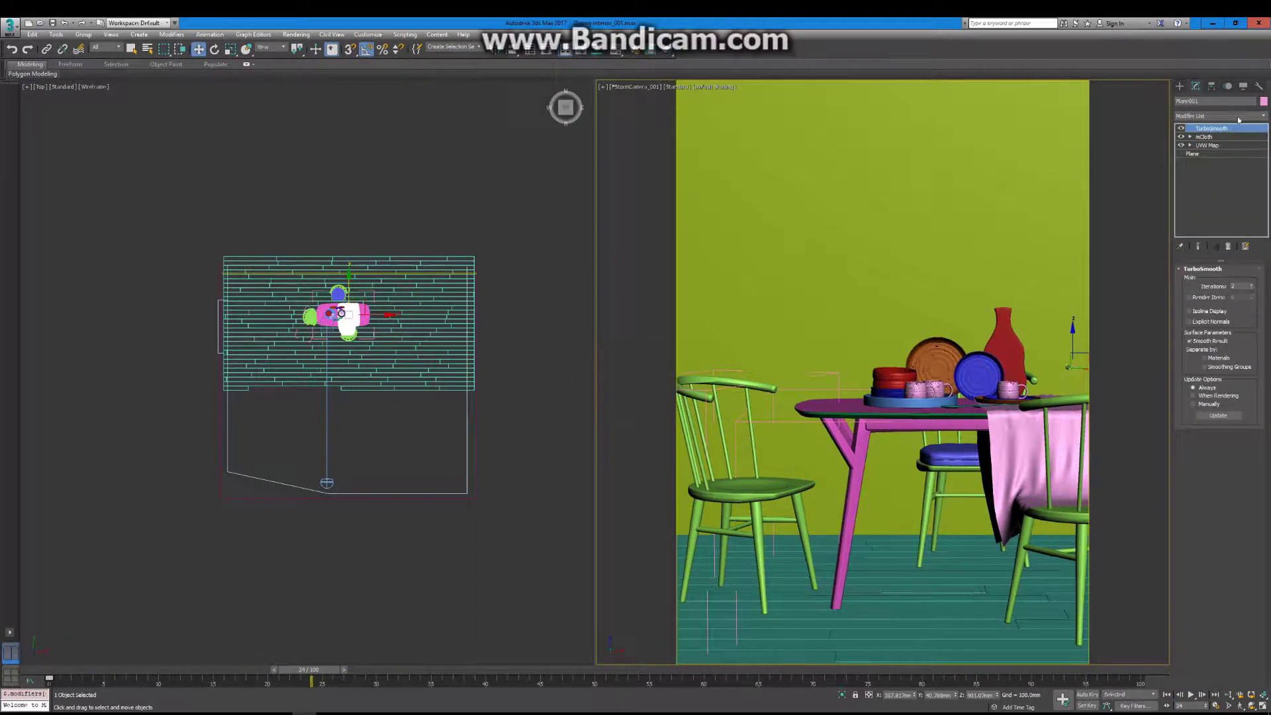
{"action": "left_click", "coordinate": [1239, 118]}
{"action": "left_click", "coordinate": [1211, 258]}
{"action": "left_click", "coordinate": [1239, 118]}
{"action": "left_click", "coordinate": [1212, 635]}
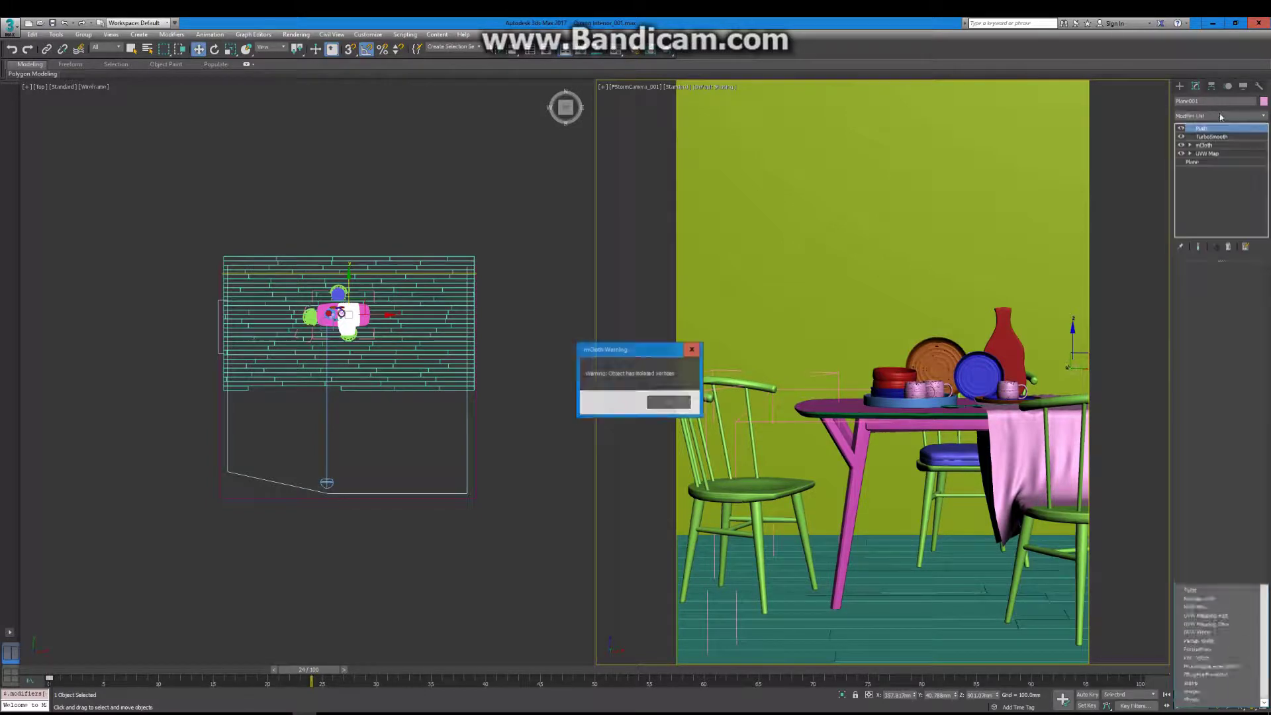
{"action": "key", "text": "Return"}
{"action": "left_click_drag", "start_coordinate": [1230, 154], "coordinate": [1230, 153]}
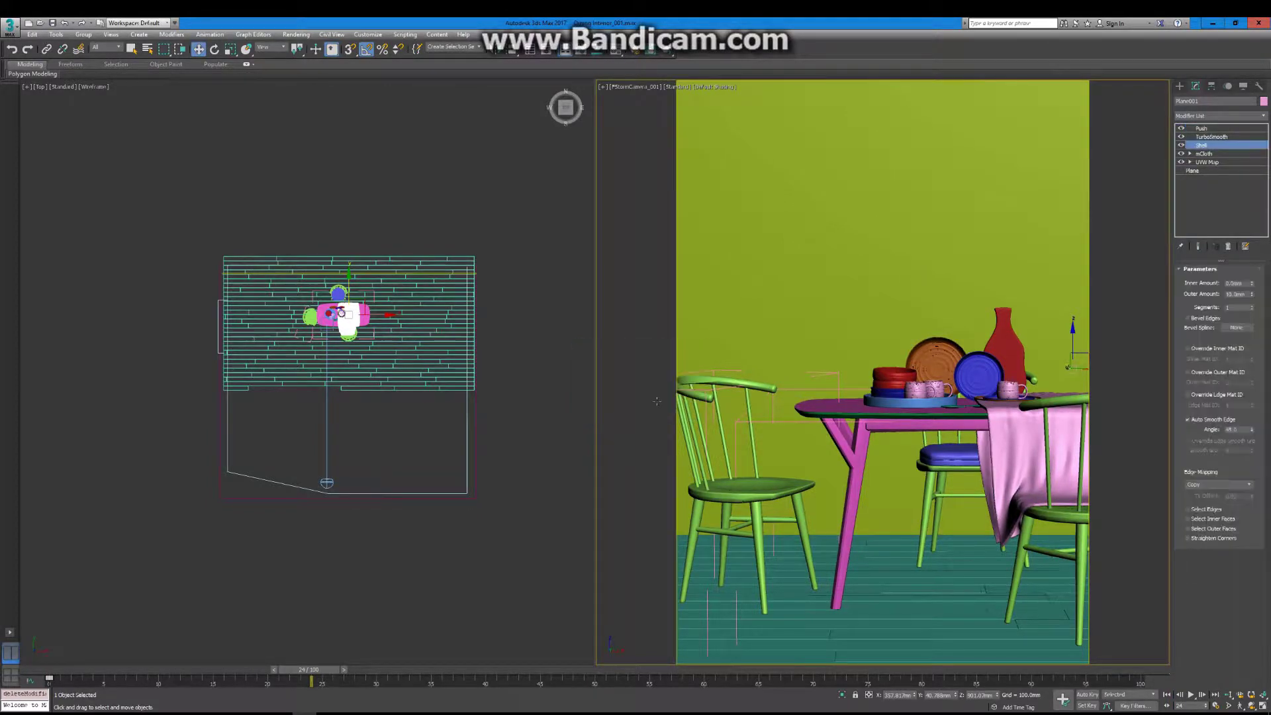
Step: Isolate the tablecloth and give Shell 3 mm outer and 2 mm inner thickness
{"action": "key", "text": "alt+q"}
{"action": "type", "text": "3"}
{"action": "key", "text": "Return"}
{"action": "key", "text": "shift+Tab"}
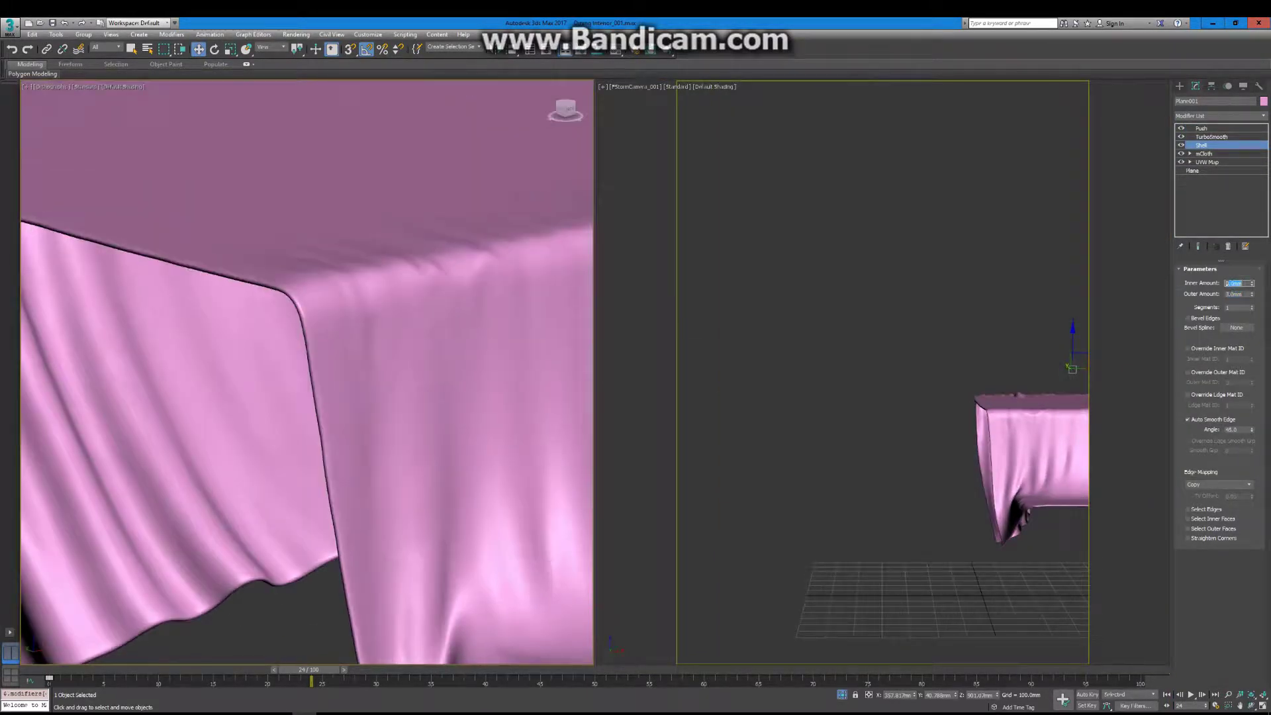
{"action": "type", "text": "2"}
{"action": "key", "text": "Return"}
Step: Exit isolation and drag Push below Shell, keeping the reorder despite the mCloth warning
{"action": "left_click", "coordinate": [1239, 128]}
{"action": "left_click", "coordinate": [841, 694]}
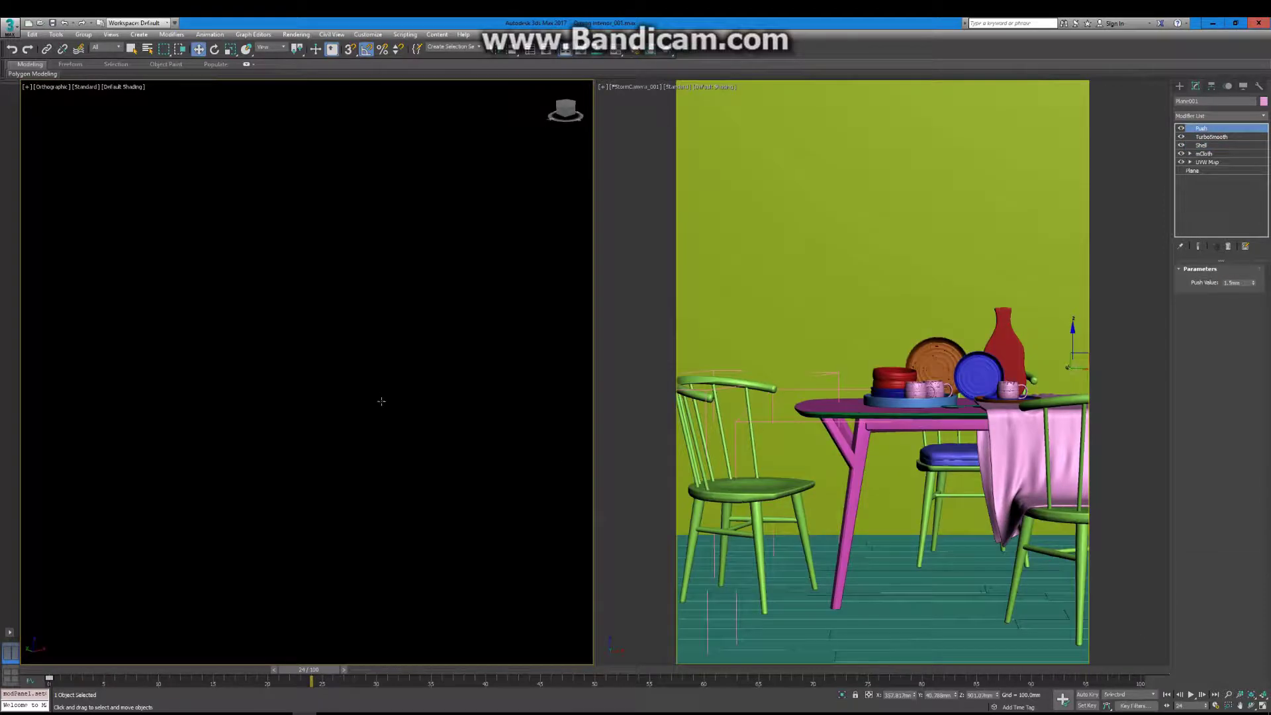
{"action": "key", "text": "p"}
{"action": "scroll", "coordinate": [322, 337], "scroll_direction": "up", "scroll_amount": 5}
{"action": "scroll", "coordinate": [321, 337], "scroll_direction": "up", "scroll_amount": 3}
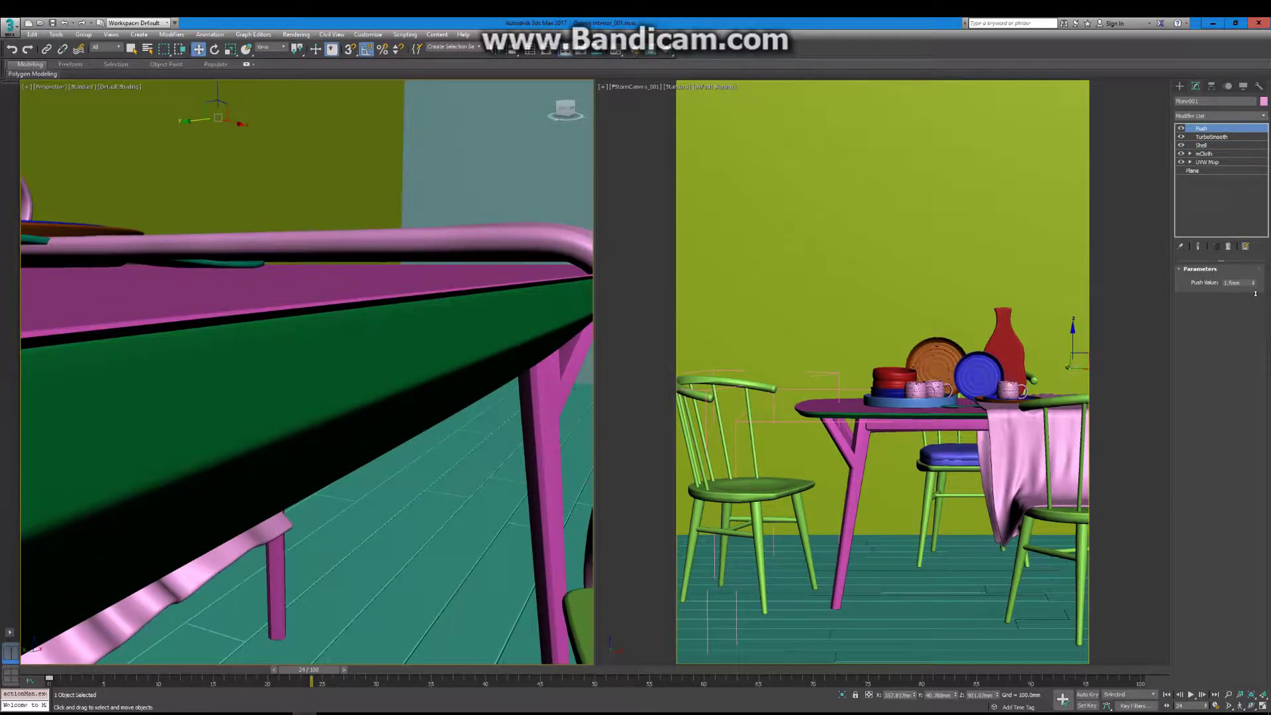
{"action": "left_click_drag", "start_coordinate": [1224, 128], "coordinate": [1234, 149]}
{"action": "left_click", "coordinate": [667, 401]}
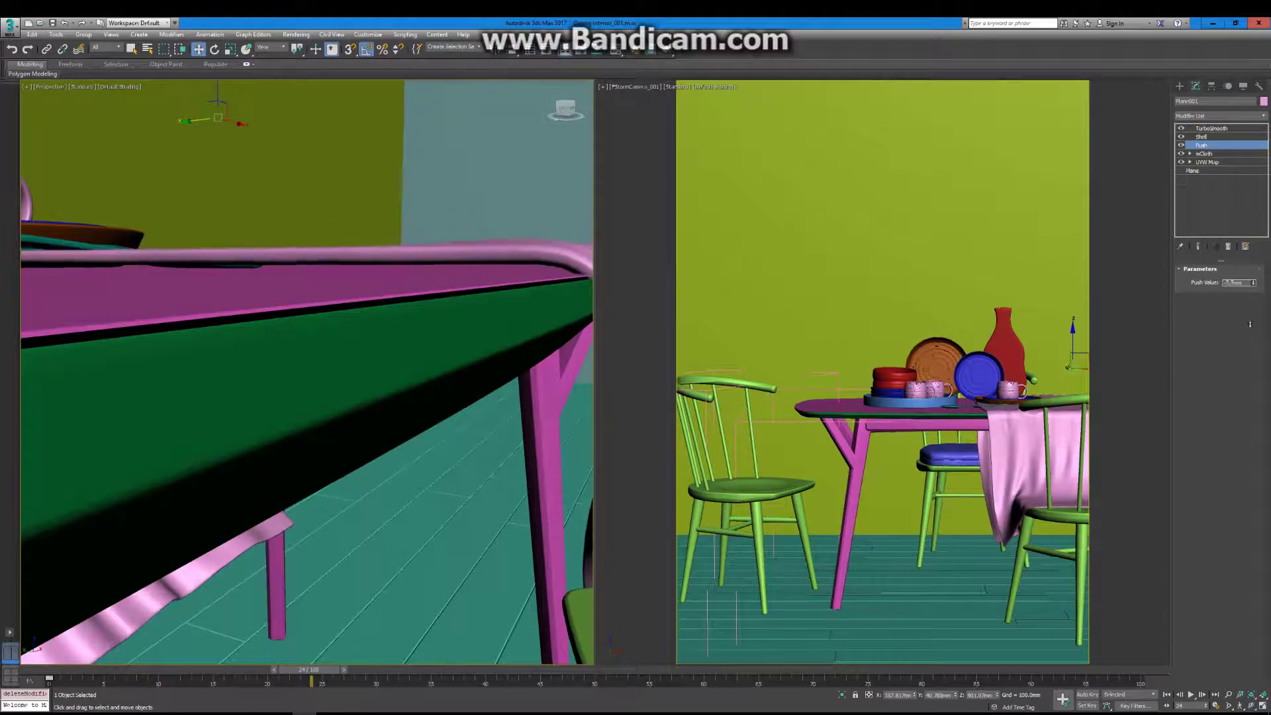
Step: Orbit to check the cloth over the table edge and chair, then select the chair group
{"action": "middle_click_drag", "start_coordinate": [199, 124], "coordinate": [351, 193], "text": "alt"}
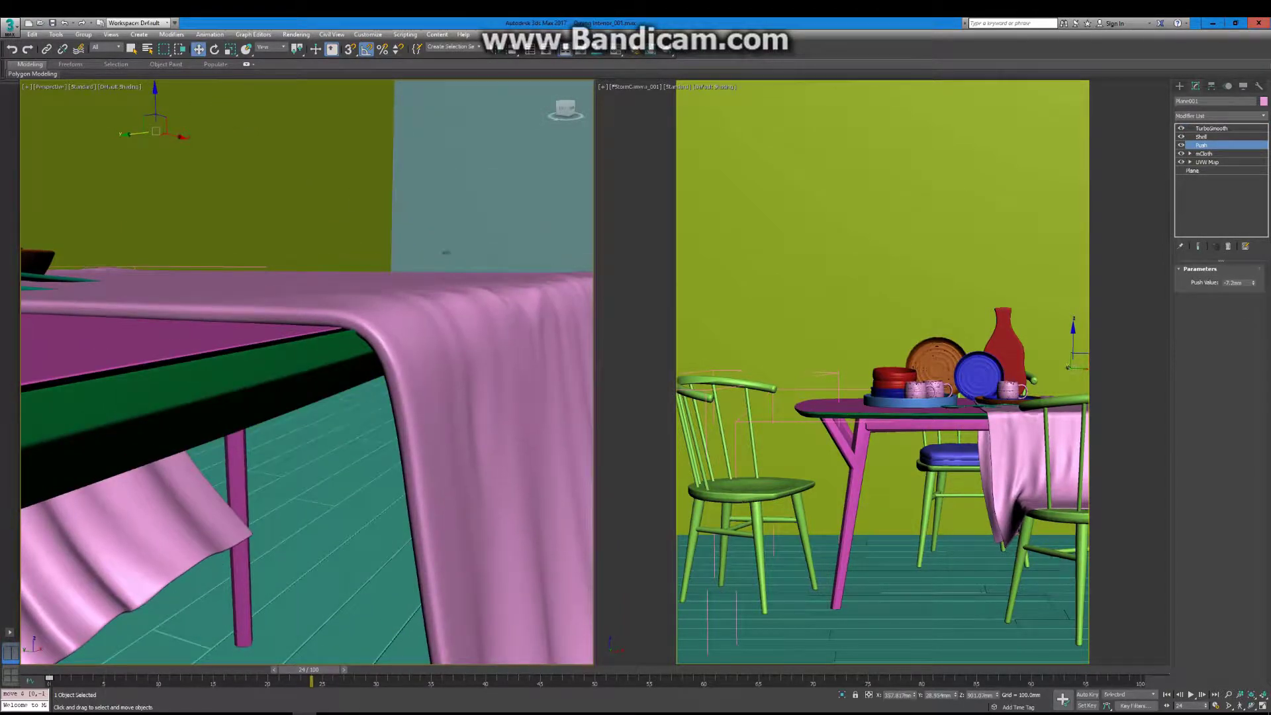
{"action": "mouse_move", "coordinate": [446, 252]}
{"action": "middle_mouse_down", "text": "alt"}
{"action": "mouse_move", "coordinate": [331, 332]}
{"action": "mouse_move", "coordinate": [370, 487]}
{"action": "middle_mouse_up", "text": "alt"}
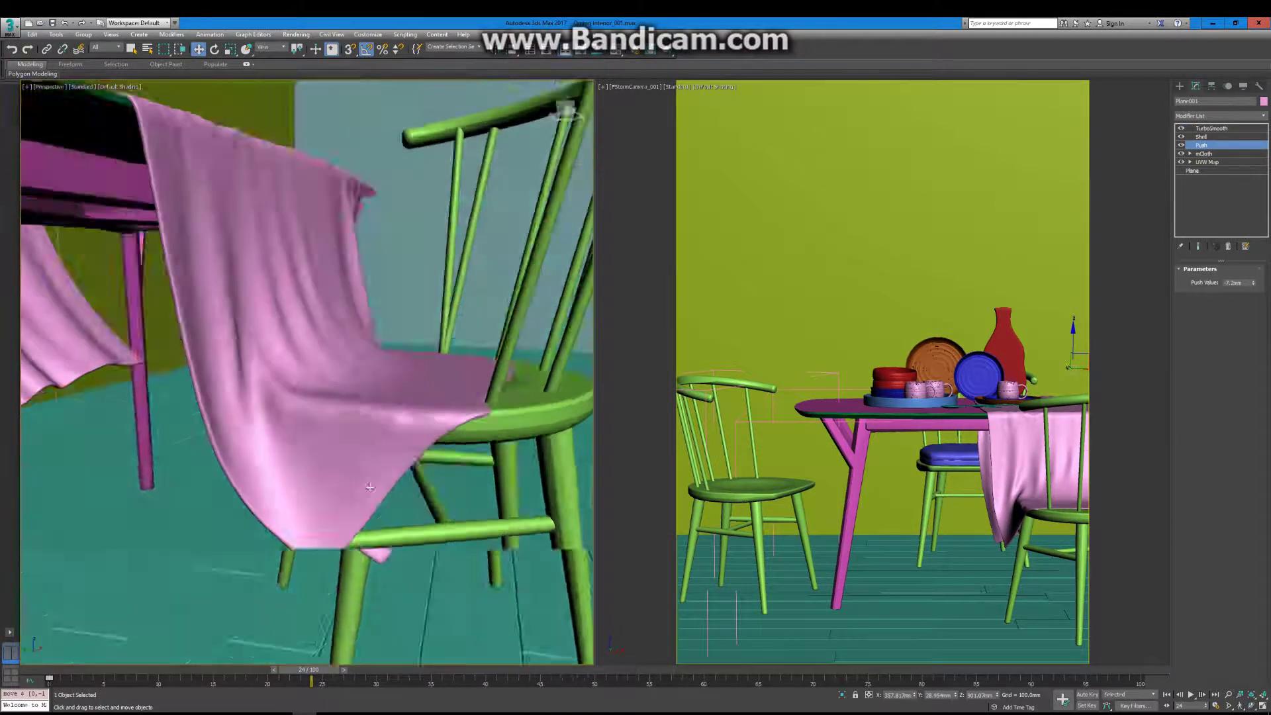
{"action": "right_click", "coordinate": [369, 397]}
{"action": "left_click", "coordinate": [369, 397]}
Step: Switch to a wireframe Top view of the table and select the pink mug
{"action": "scroll", "coordinate": [554, 447], "scroll_direction": "down", "scroll_amount": 10}
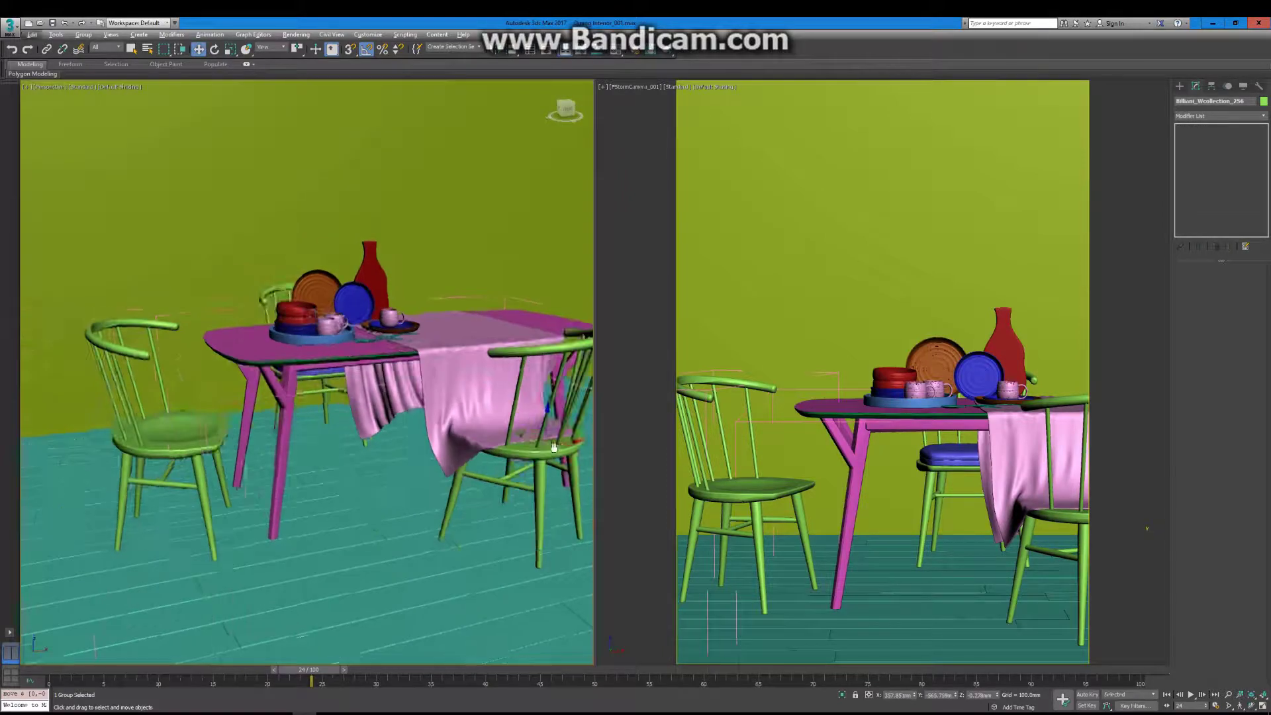
{"action": "scroll", "coordinate": [553, 447], "scroll_direction": "down", "scroll_amount": 3}
{"action": "key", "text": "t"}
{"action": "scroll", "coordinate": [331, 371], "scroll_direction": "up", "scroll_amount": 5}
{"action": "key", "text": "F3"}
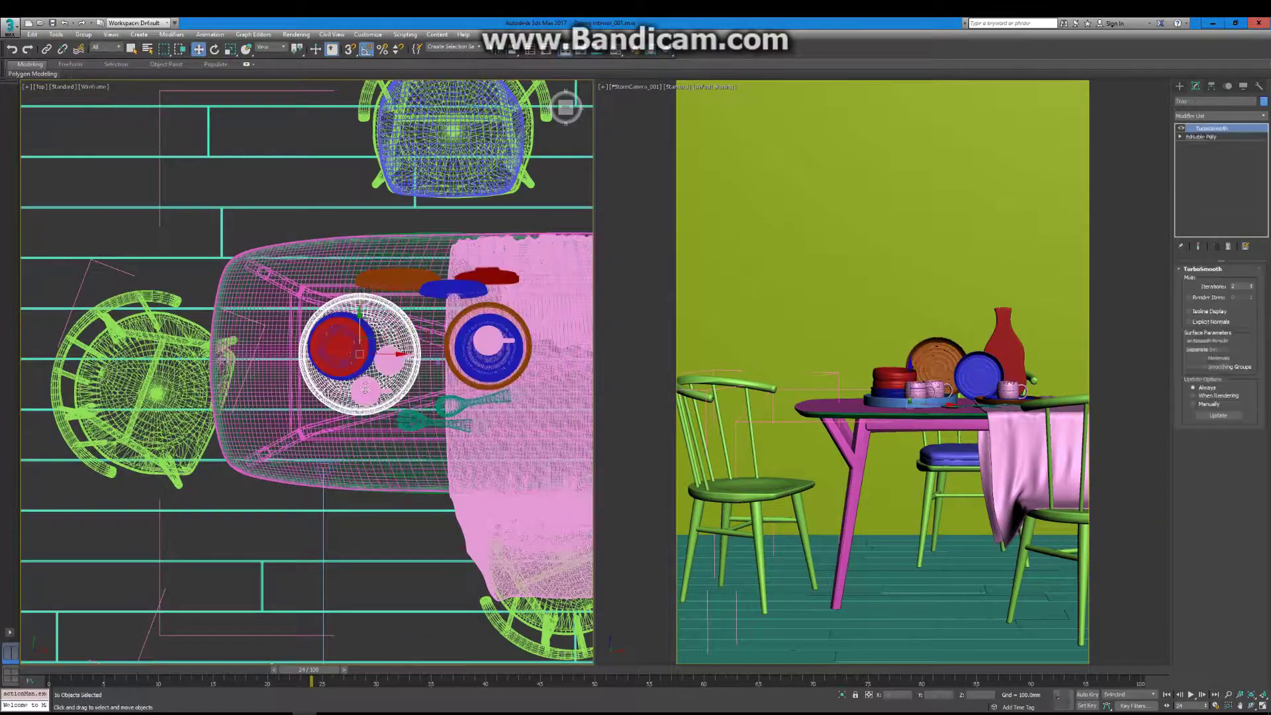
{"action": "scroll", "coordinate": [198, 311], "scroll_direction": "down", "scroll_amount": 4}
{"action": "scroll", "coordinate": [198, 311], "scroll_direction": "up", "scroll_amount": 6}
{"action": "left_click", "coordinate": [368, 436]}
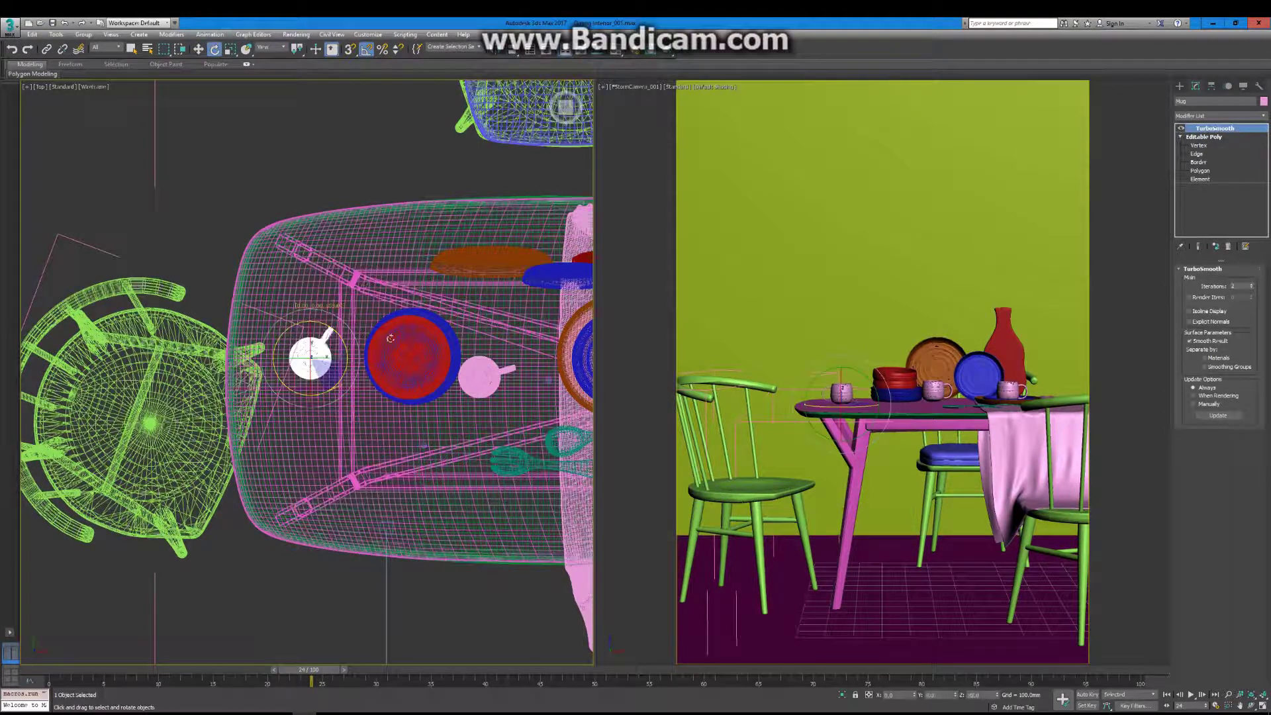
Step: Pan across the table and move the mug into place on the tabletop
{"action": "middle_click_drag", "start_coordinate": [487, 368], "coordinate": [309, 378]}
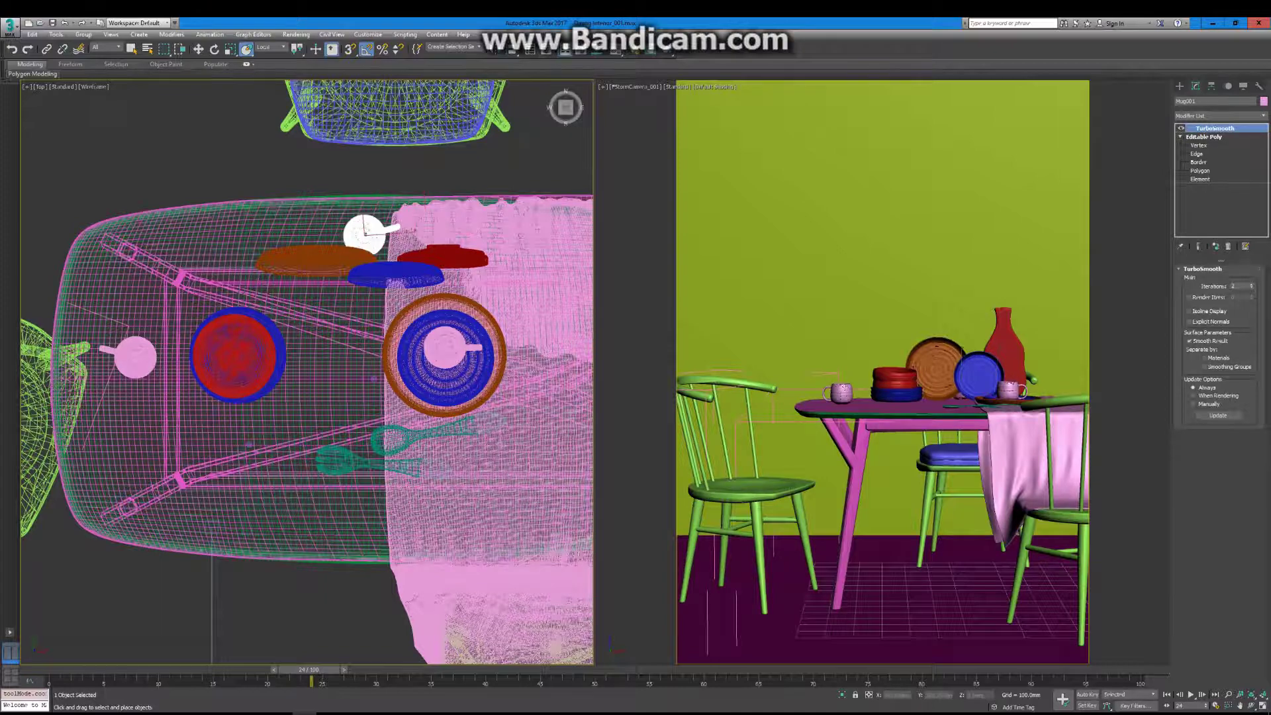
{"action": "key", "text": "ctrl+z"}
{"action": "key", "text": "ctrl+z"}
{"action": "scroll", "coordinate": [304, 370], "scroll_direction": "down", "scroll_amount": 3}
{"action": "scroll", "coordinate": [304, 370], "scroll_direction": "up", "scroll_amount": 3}
{"action": "key", "text": "w"}
{"action": "left_click", "coordinate": [345, 288]}
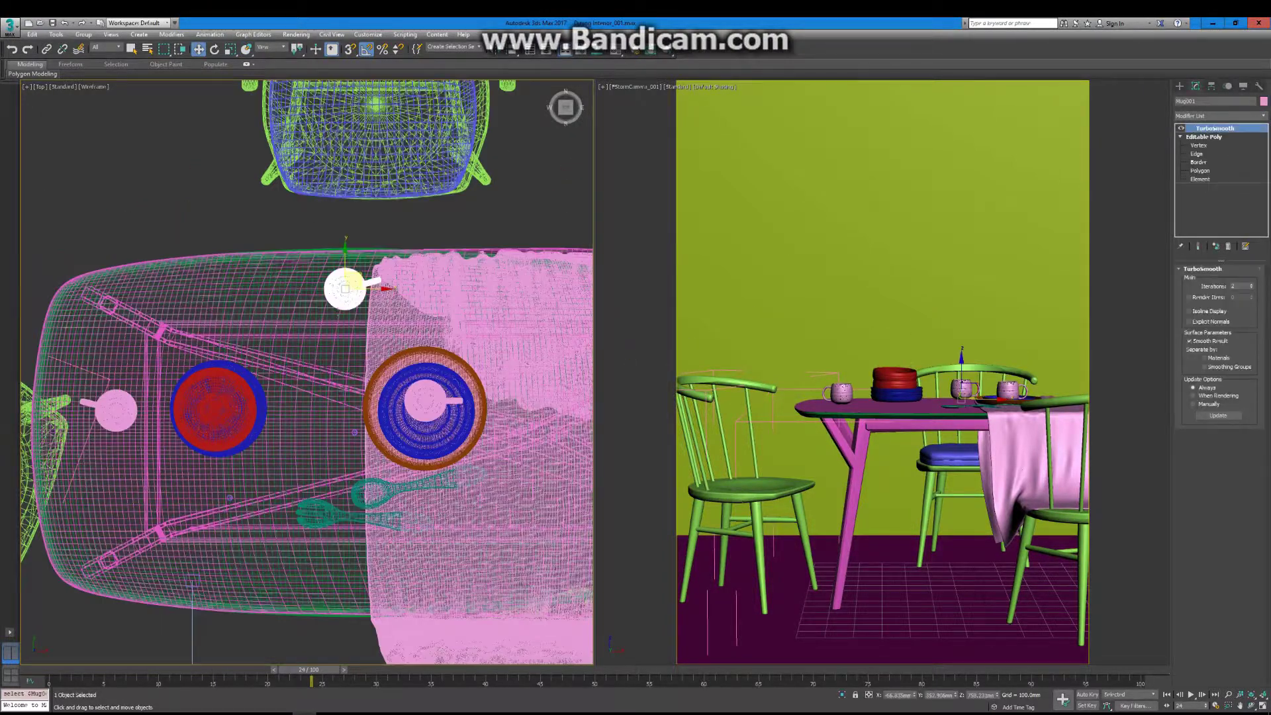
{"action": "key", "text": "F3"}
{"action": "mouse_move", "coordinate": [345, 288]}
{"action": "middle_mouse_down", "text": "alt"}
{"action": "mouse_move", "coordinate": [329, 438]}
{"action": "mouse_move", "coordinate": [385, 374]}
{"action": "mouse_move", "coordinate": [401, 414]}
{"action": "middle_mouse_up", "text": "alt"}
Step: Rotate the mug in the Top view and add another cup to the selection
{"action": "key", "text": "t"}
{"action": "key", "text": "e"}
{"action": "key", "text": "w"}
{"action": "left_click", "coordinate": [473, 323], "text": "ctrl"}
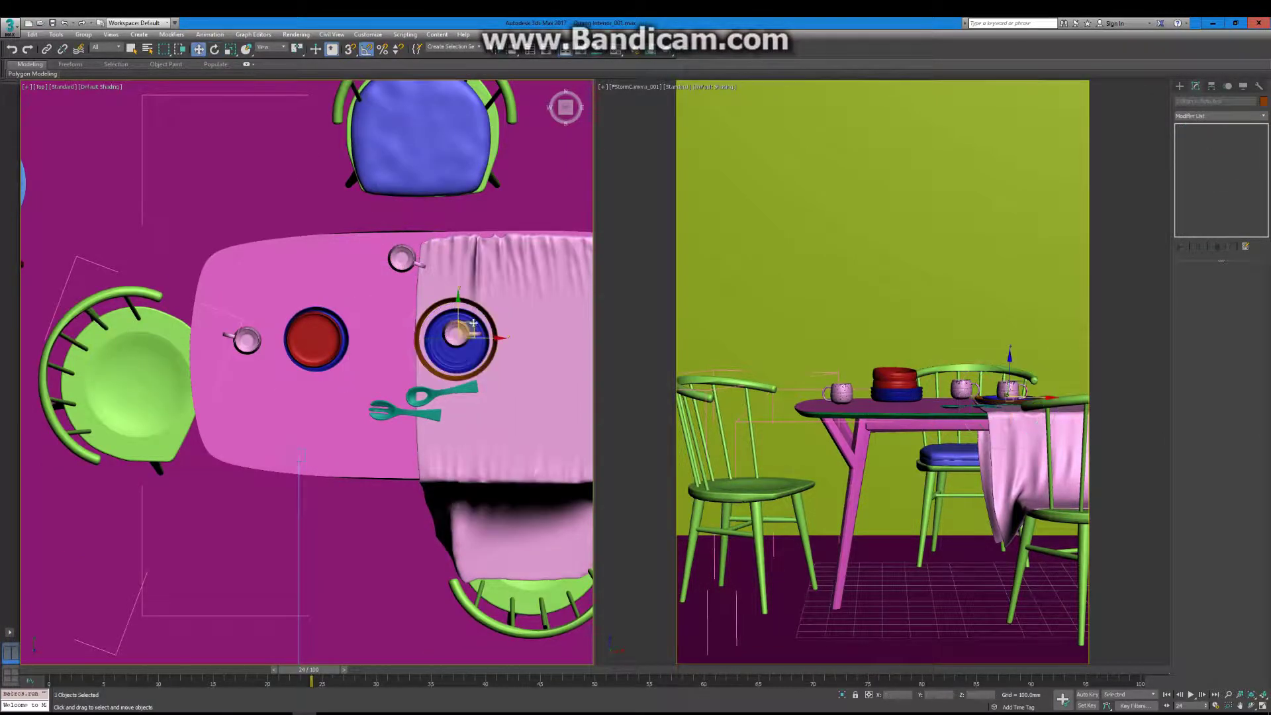
{"action": "scroll", "coordinate": [379, 353], "scroll_direction": "up", "scroll_amount": 5}
{"action": "scroll", "coordinate": [322, 363], "scroll_direction": "down", "scroll_amount": 4}
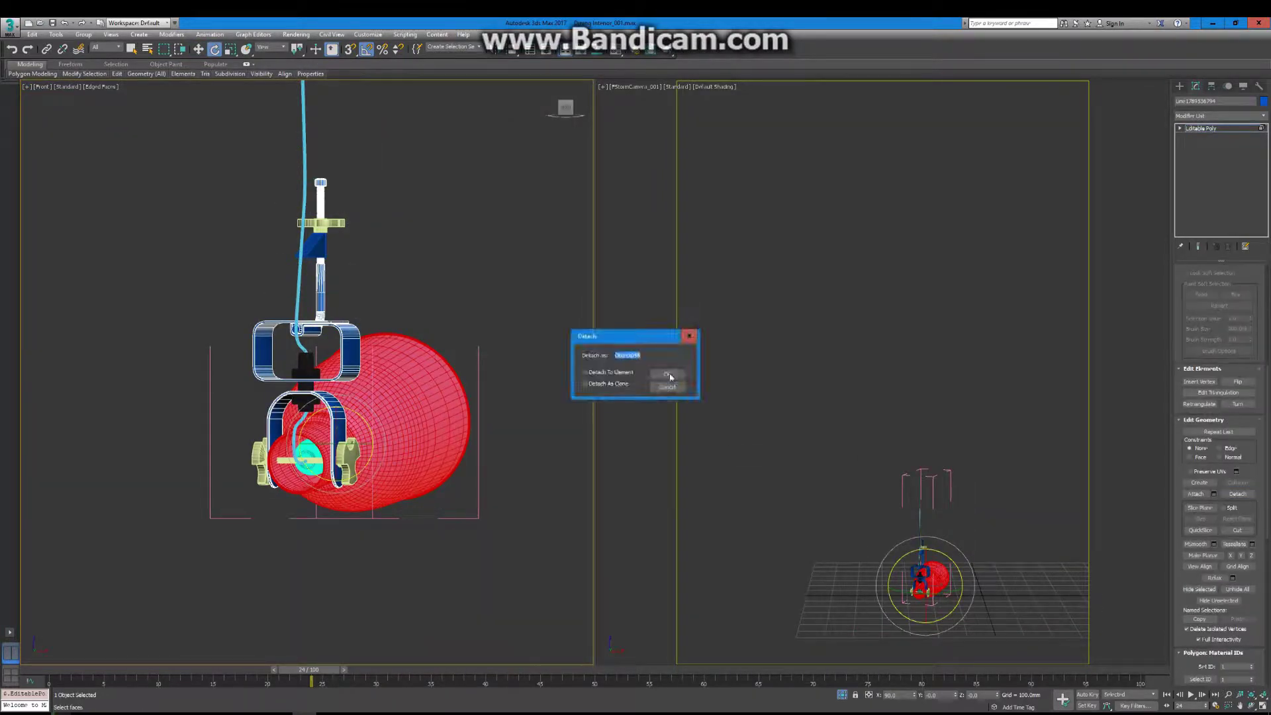
Step: Explode the lamp group and regroup its parts into one new group
{"action": "left_click", "coordinate": [330, 463]}
{"action": "middle_click_drag", "start_coordinate": [330, 463], "coordinate": [344, 410], "text": "alt"}
{"action": "scroll", "coordinate": [330, 397], "scroll_direction": "up", "scroll_amount": 5}
{"action": "left_click", "coordinate": [83, 35]}
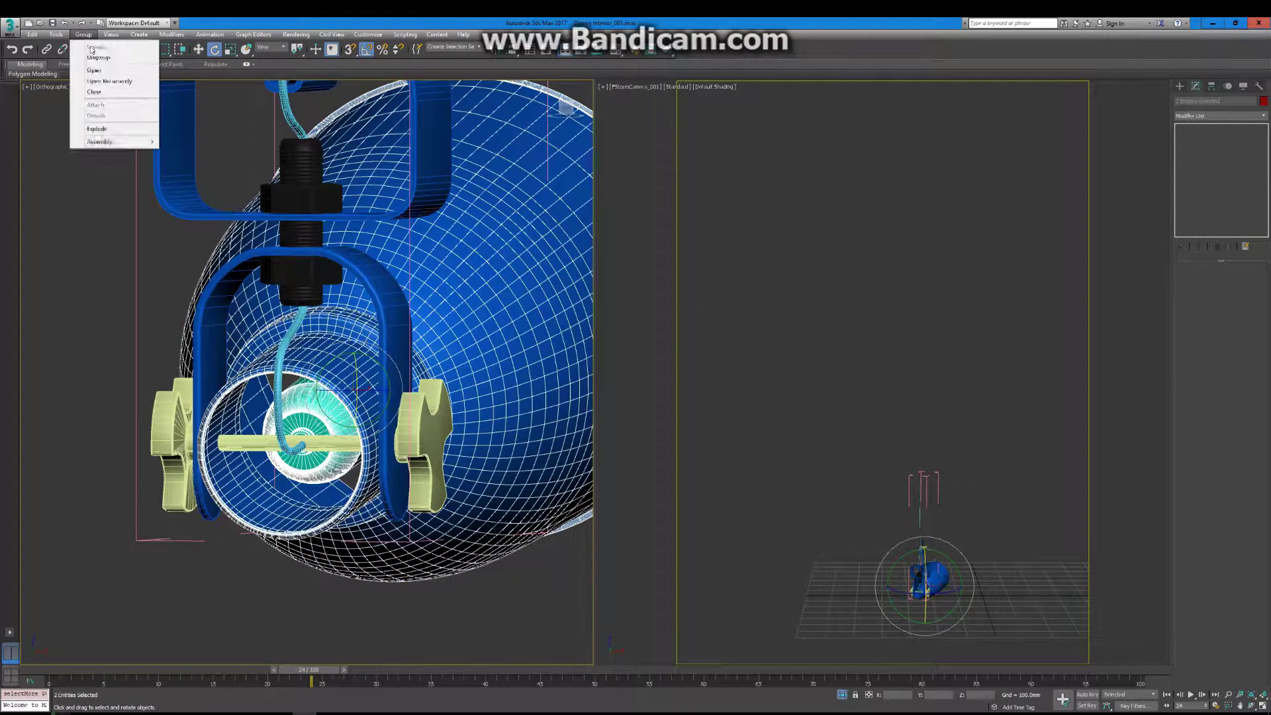
{"action": "left_click", "coordinate": [98, 128]}
{"action": "left_click", "coordinate": [84, 35]}
{"action": "key", "text": "Return"}
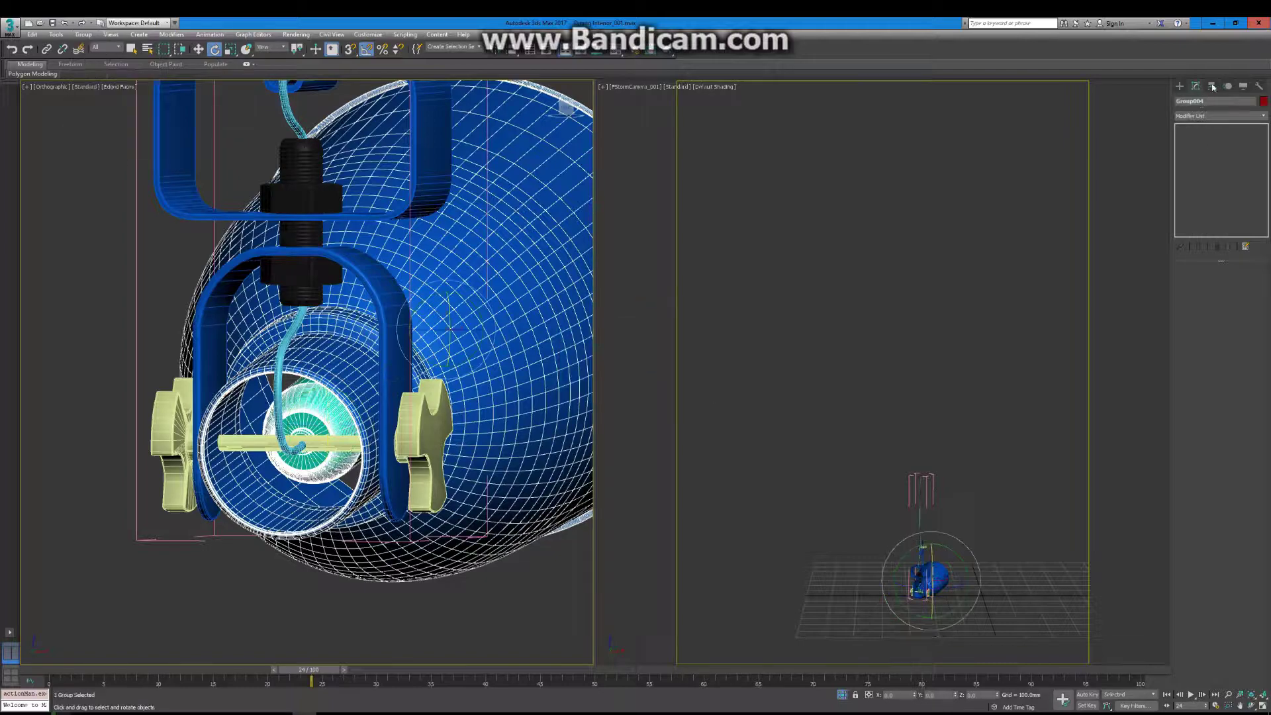
Step: Frame the lamp from above and align the group's pivot
{"action": "left_click", "coordinate": [1211, 86]}
{"action": "key", "text": "t"}
{"action": "key", "text": "z"}
{"action": "key", "text": "w"}
{"action": "key", "text": "alt+a"}
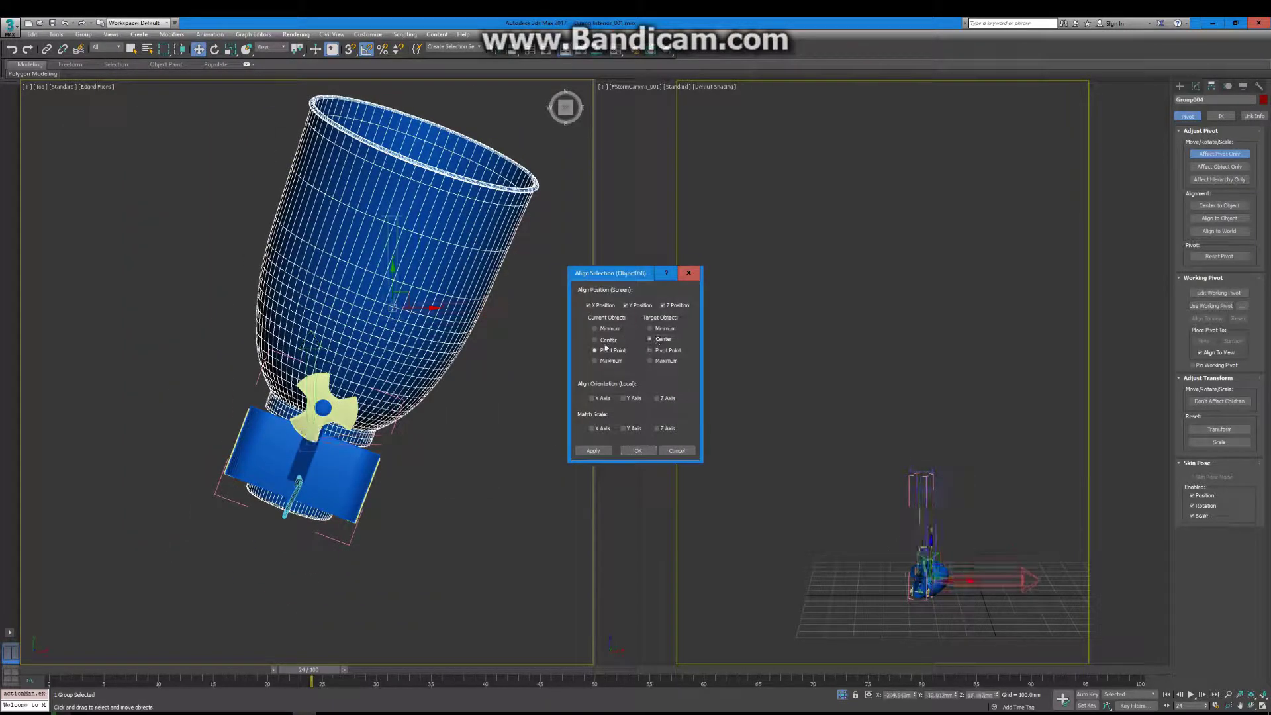
{"action": "left_click", "coordinate": [638, 450]}
Step: Switch to Local reference coordinates and rotate the lamp so it hangs vertically
{"action": "key", "text": "l"}
{"action": "scroll", "coordinate": [452, 399], "scroll_direction": "up", "scroll_amount": 5}
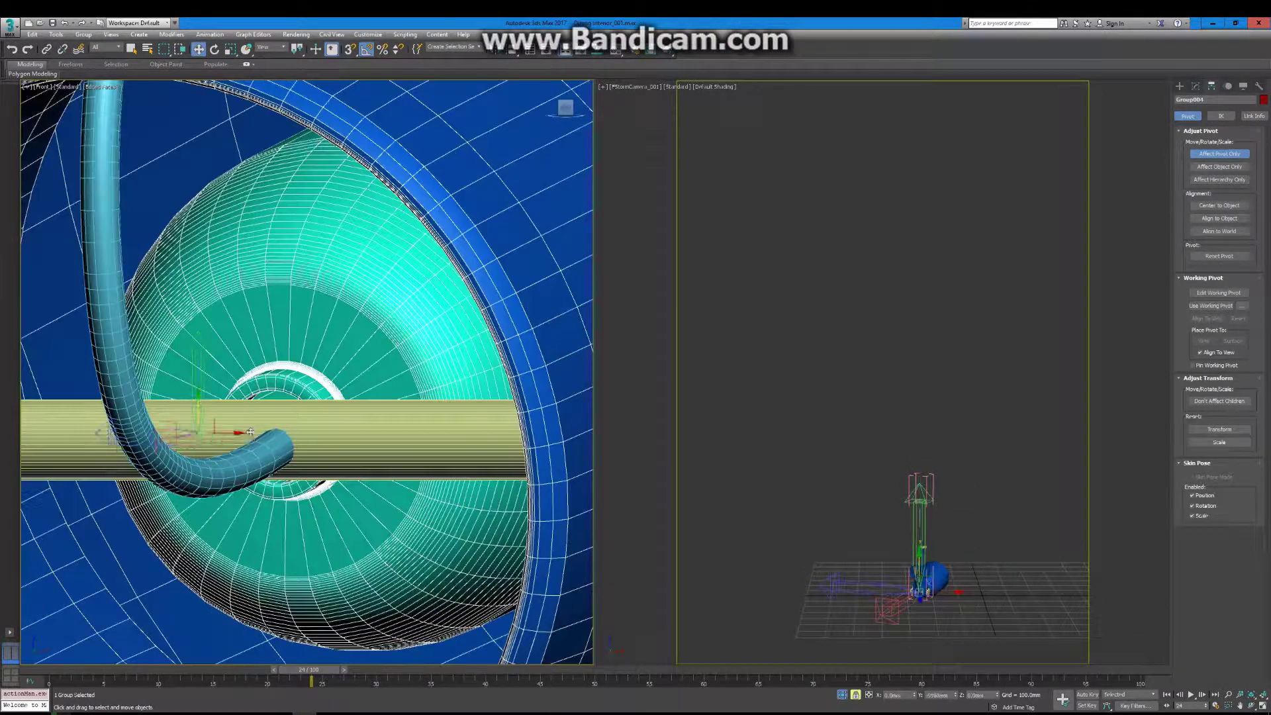
{"action": "scroll", "coordinate": [452, 400], "scroll_direction": "down", "scroll_amount": 3}
{"action": "middle_click_drag", "start_coordinate": [452, 400], "coordinate": [294, 356], "text": "alt"}
{"action": "scroll", "coordinate": [294, 356], "scroll_direction": "up", "scroll_amount": 5}
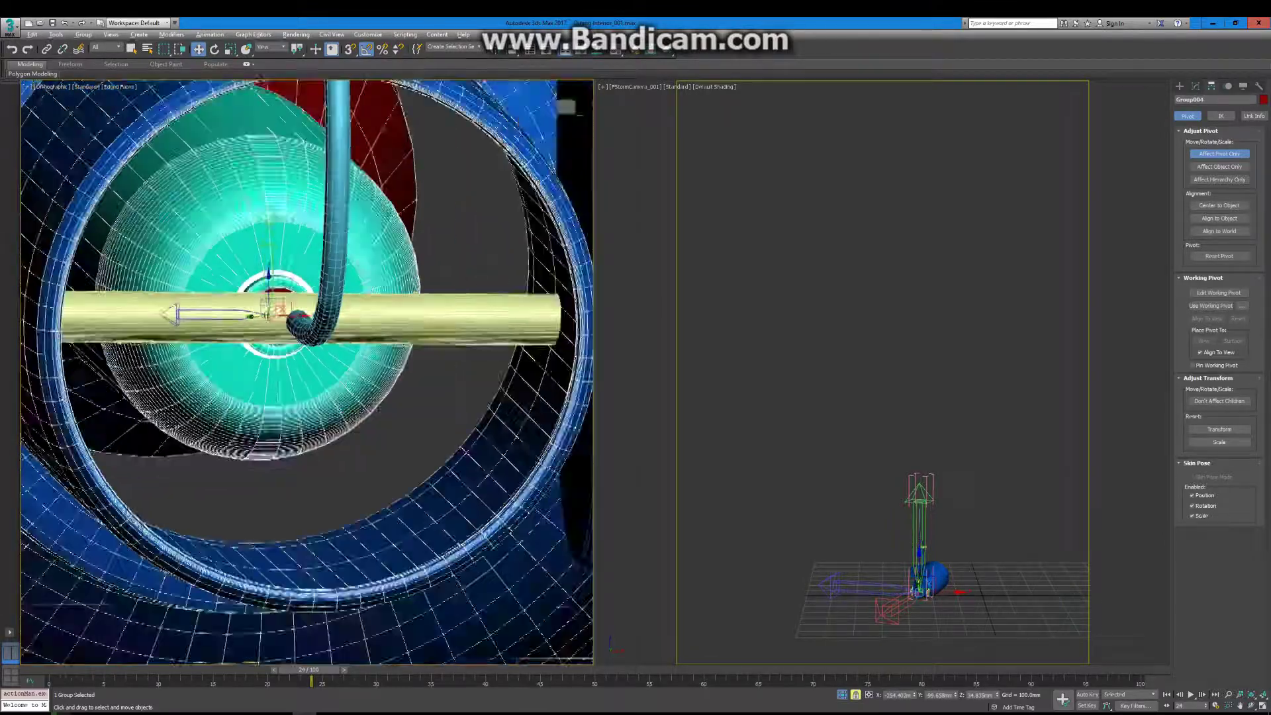
{"action": "key", "text": "t"}
{"action": "left_click", "coordinate": [270, 46]}
{"action": "left_click", "coordinate": [271, 121]}
{"action": "scroll", "coordinate": [279, 484], "scroll_direction": "up", "scroll_amount": 3}
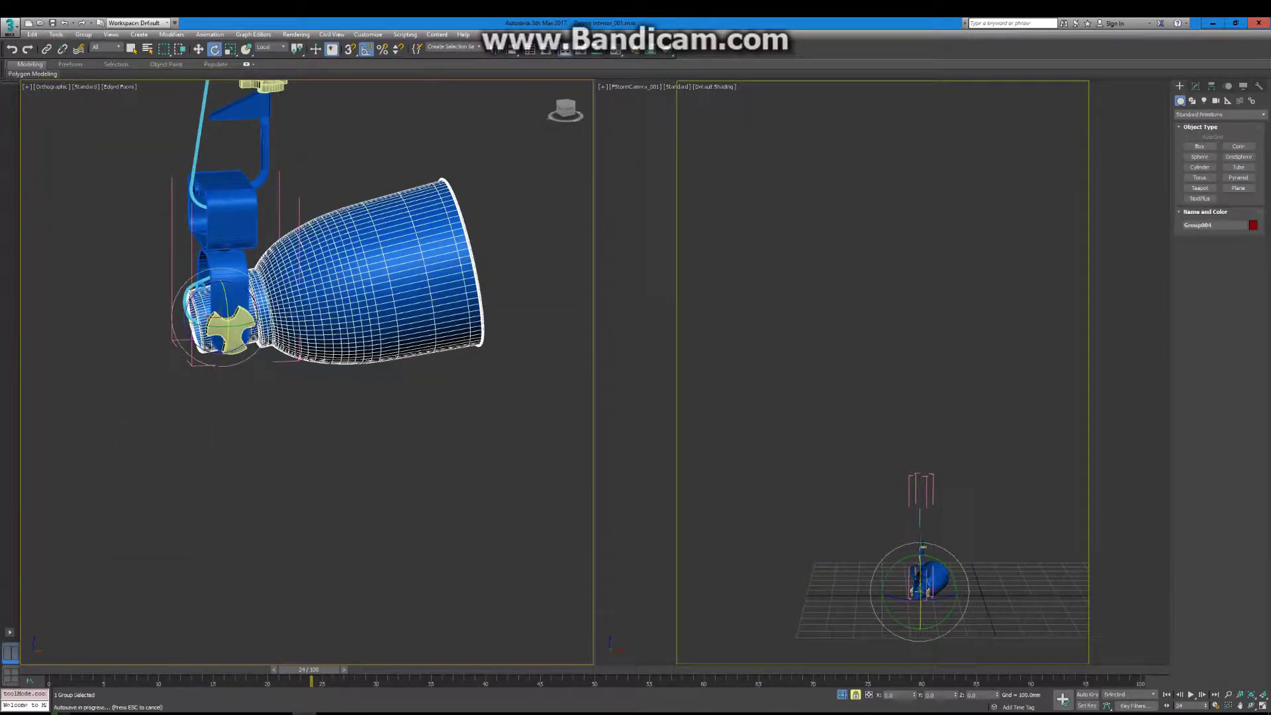
{"action": "left_click_drag", "start_coordinate": [255, 284], "coordinate": [225, 370]}
{"action": "scroll", "coordinate": [287, 410], "scroll_direction": "down", "scroll_amount": 3}
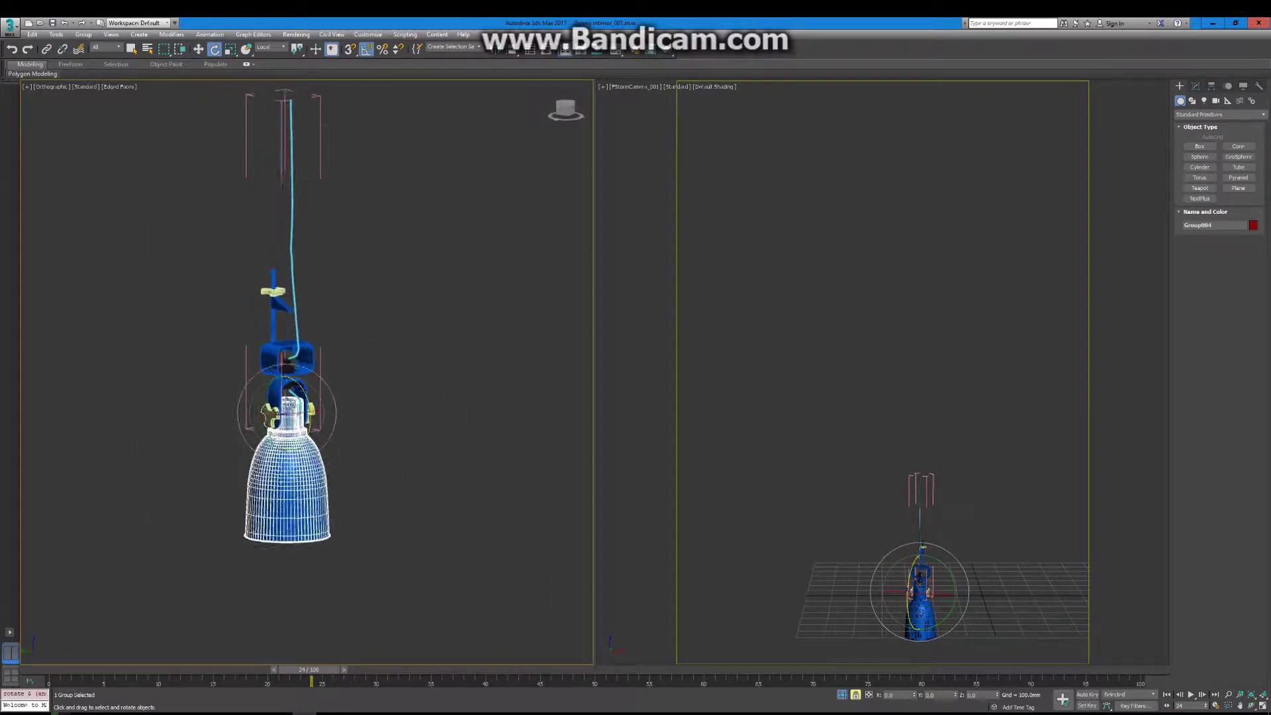
{"action": "scroll", "coordinate": [287, 397], "scroll_direction": "up", "scroll_amount": 5}
Step: Adjust the lamp wire vertices, reselect the whole lamp group and exit isolation
{"action": "left_click_drag", "start_coordinate": [1244, 431], "coordinate": [1244, 435]}
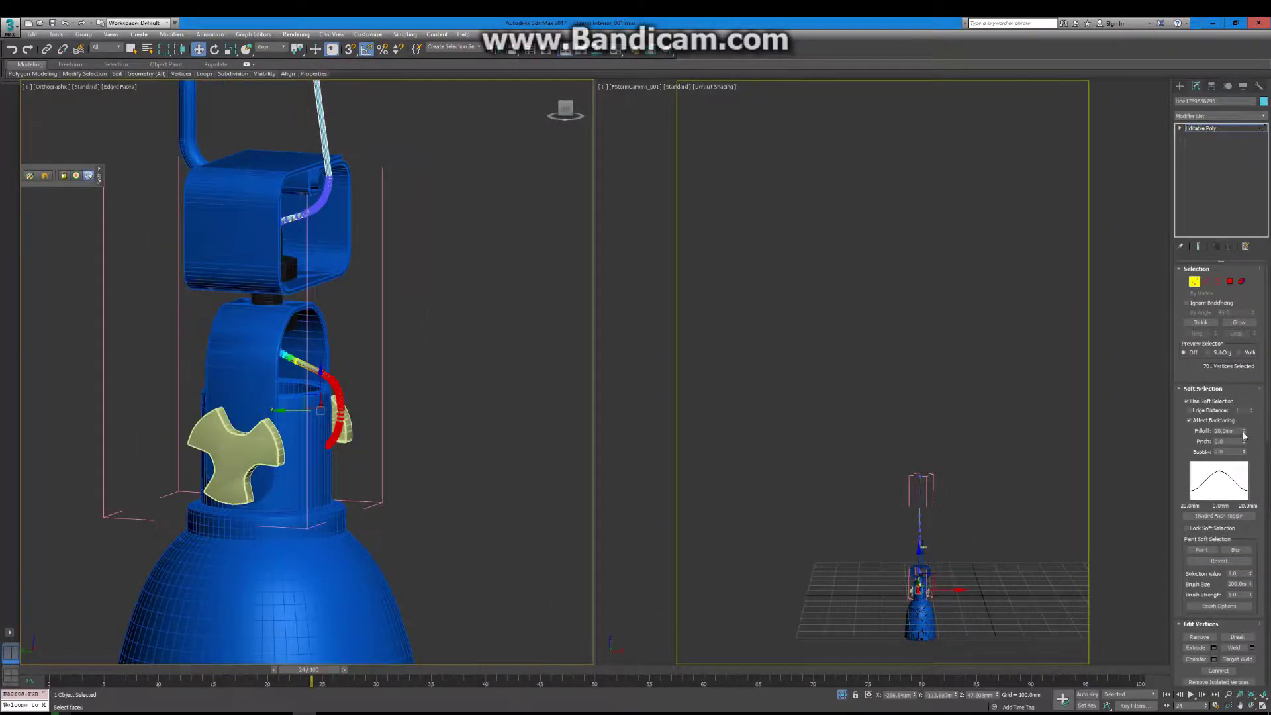
{"action": "left_click", "coordinate": [83, 33]}
{"action": "left_click", "coordinate": [99, 95]}
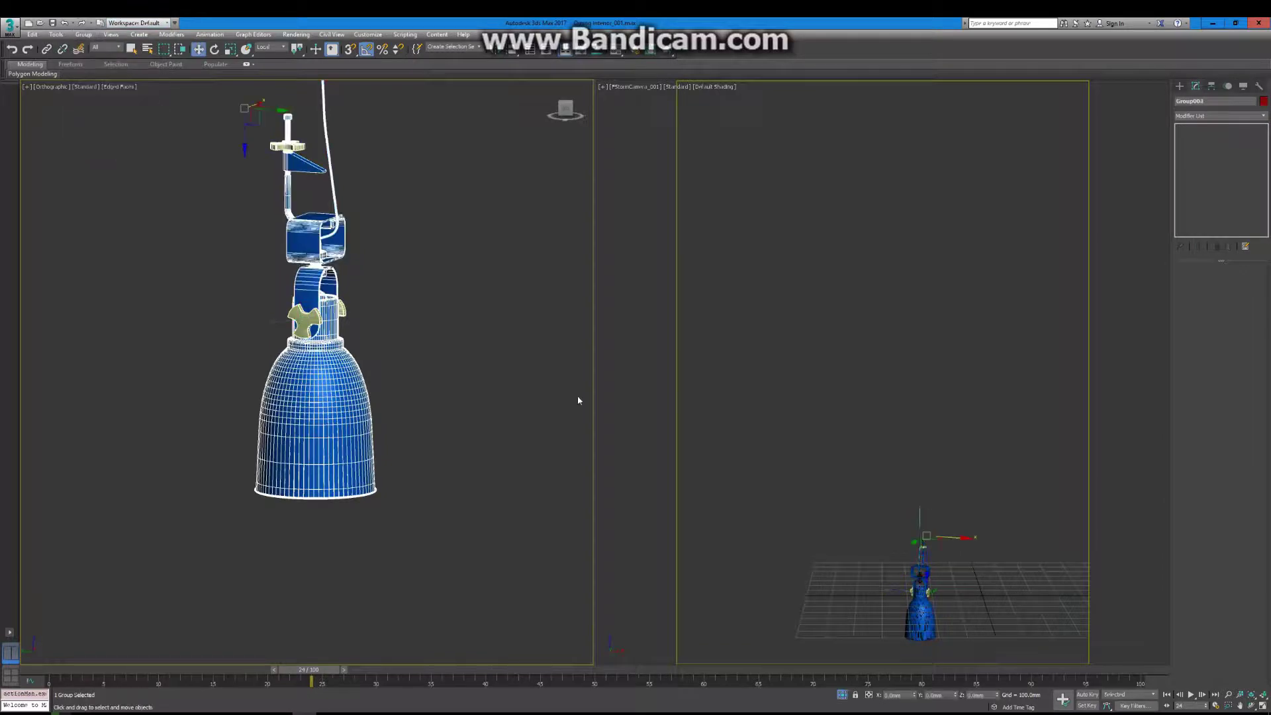
{"action": "key", "text": "alt+q"}
Step: In the Front view, raise the lamp above the table and scale it down
{"action": "key", "text": "f"}
{"action": "right_click", "coordinate": [301, 414]}
{"action": "scroll", "coordinate": [291, 397], "scroll_direction": "down", "scroll_amount": 3}
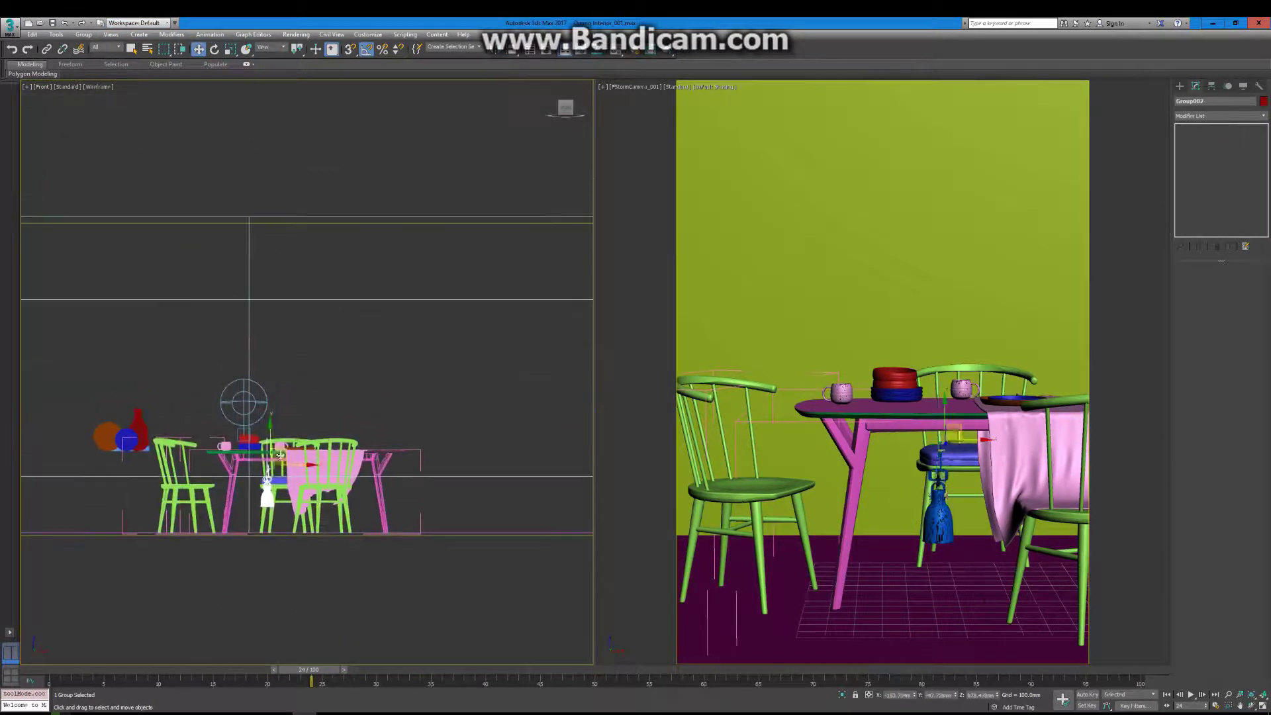
{"action": "left_click_drag", "start_coordinate": [291, 450], "coordinate": [298, 317]}
{"action": "right_click", "coordinate": [311, 284]}
{"action": "left_click", "coordinate": [344, 371]}
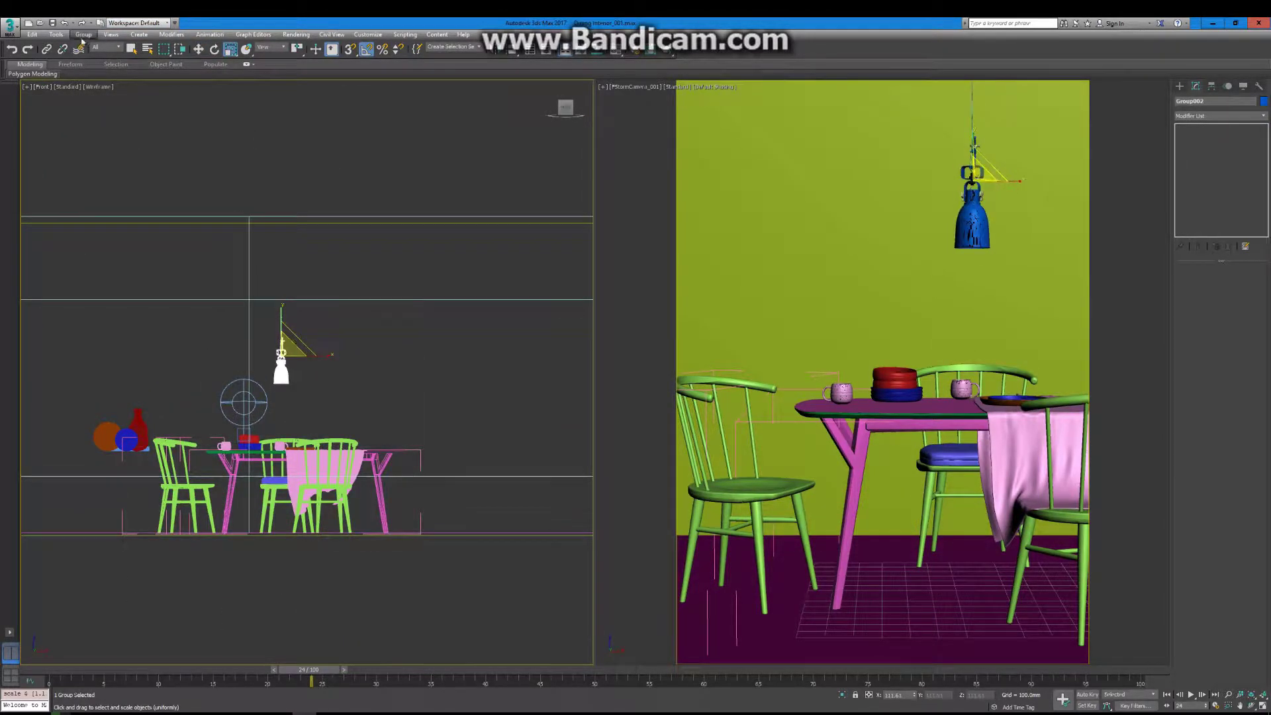
{"action": "key", "text": "z"}
{"action": "right_click", "coordinate": [332, 448]}
{"action": "left_click", "coordinate": [370, 457]}
{"action": "right_click", "coordinate": [351, 431]}
{"action": "left_click", "coordinate": [391, 440]}
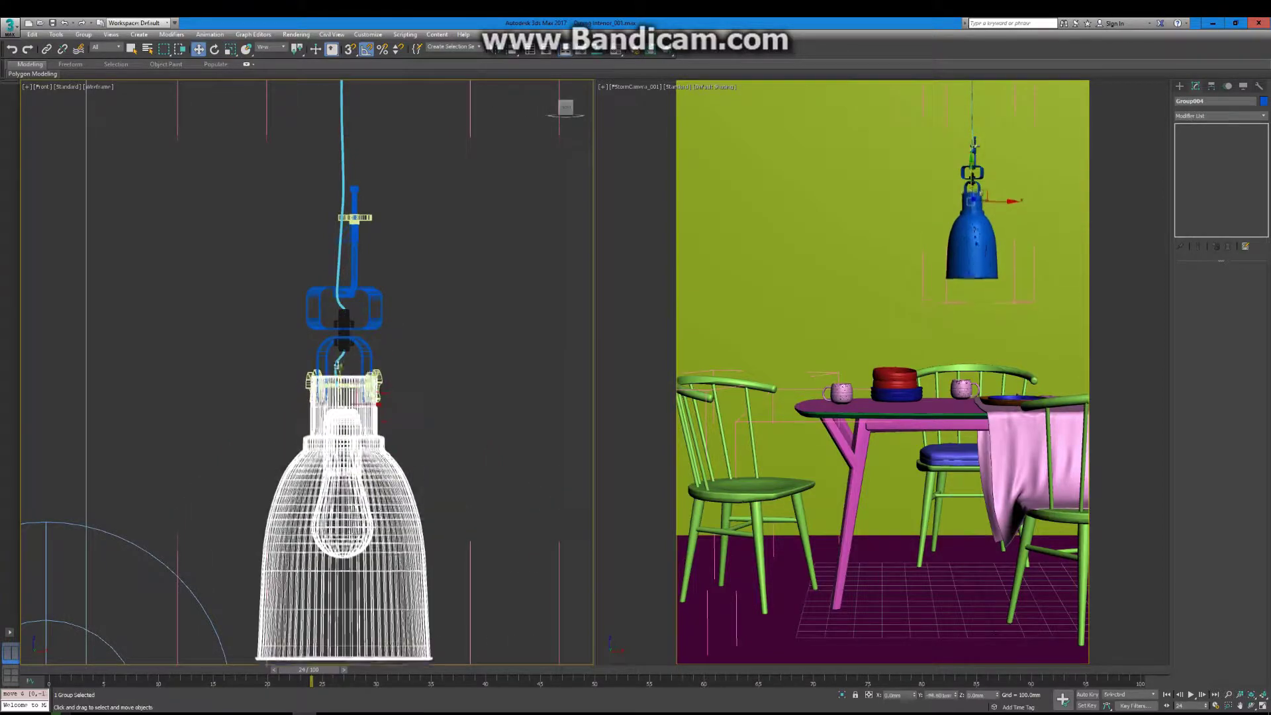
Step: Tweak the axle part's vertices, then raise the lamp group higher above the table
{"action": "scroll", "coordinate": [344, 371], "scroll_direction": "up", "scroll_amount": 5}
{"action": "left_click", "coordinate": [358, 463]}
{"action": "scroll", "coordinate": [194, 507], "scroll_direction": "up", "scroll_amount": 2}
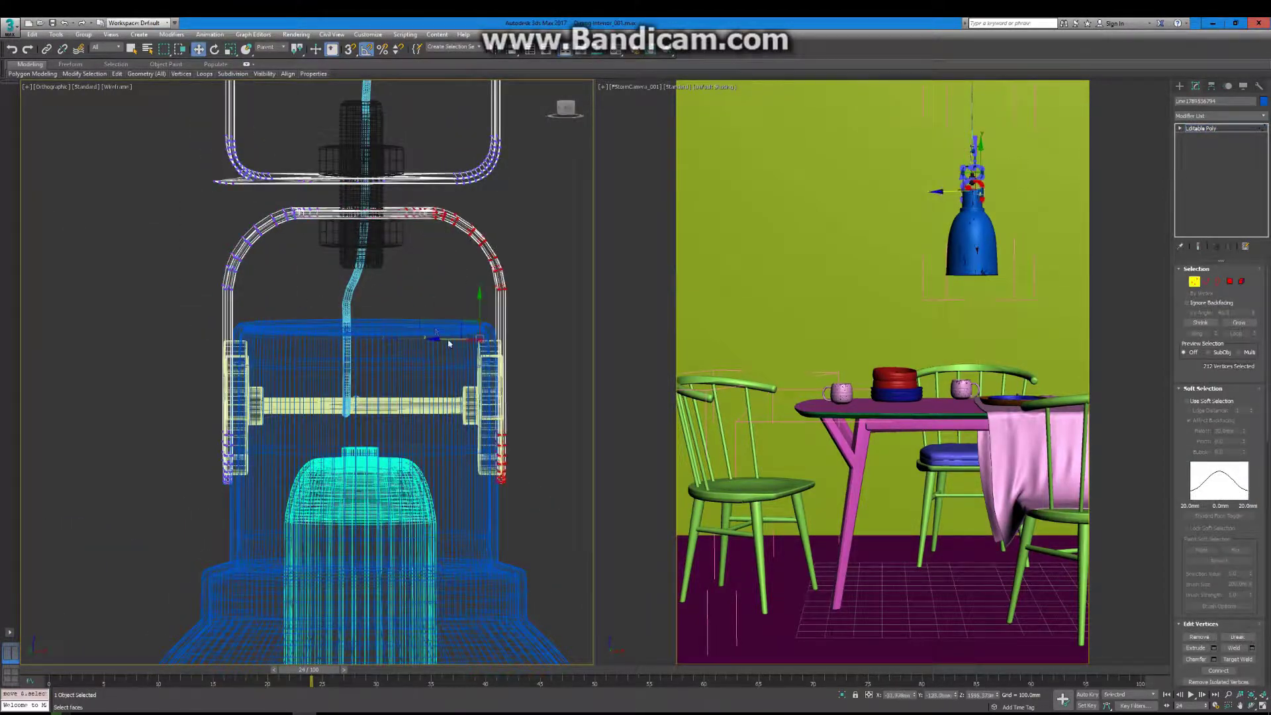
{"action": "left_click", "coordinate": [238, 405]}
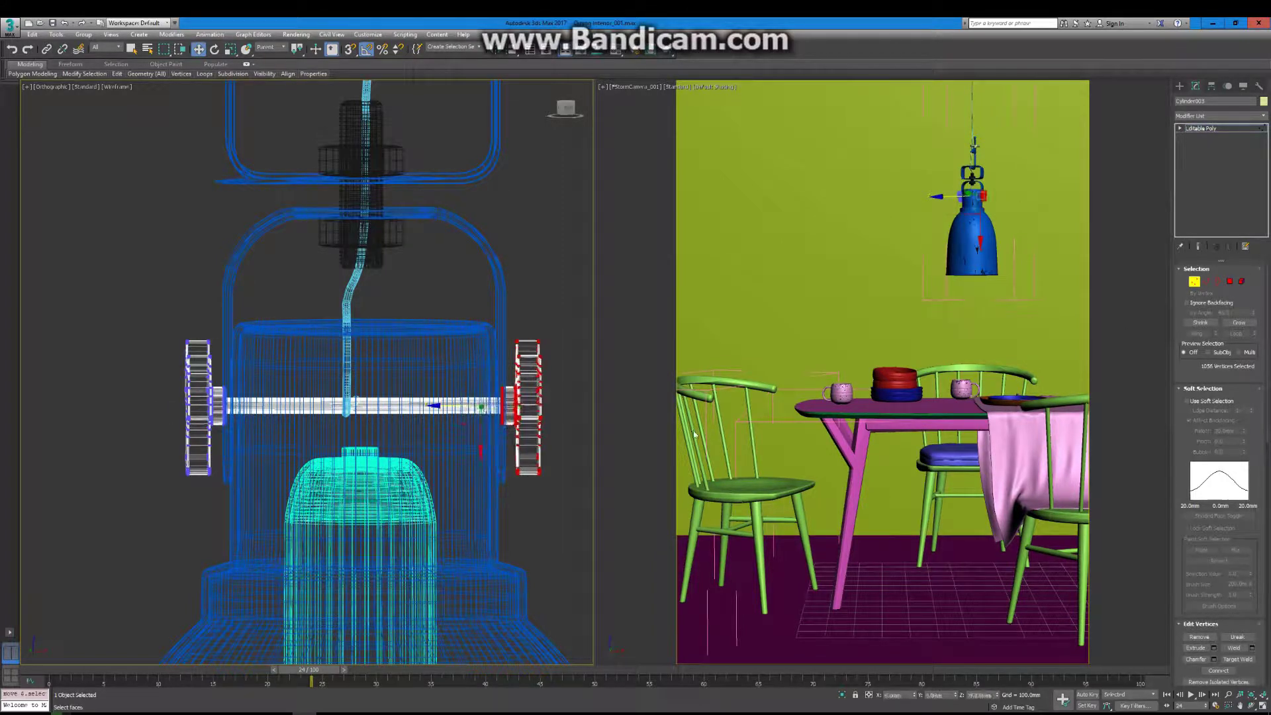
{"action": "left_click", "coordinate": [83, 33]}
{"action": "left_click", "coordinate": [92, 88]}
{"action": "scroll", "coordinate": [266, 367], "scroll_direction": "down", "scroll_amount": 5}
{"action": "left_click_drag", "start_coordinate": [289, 338], "coordinate": [289, 326]}
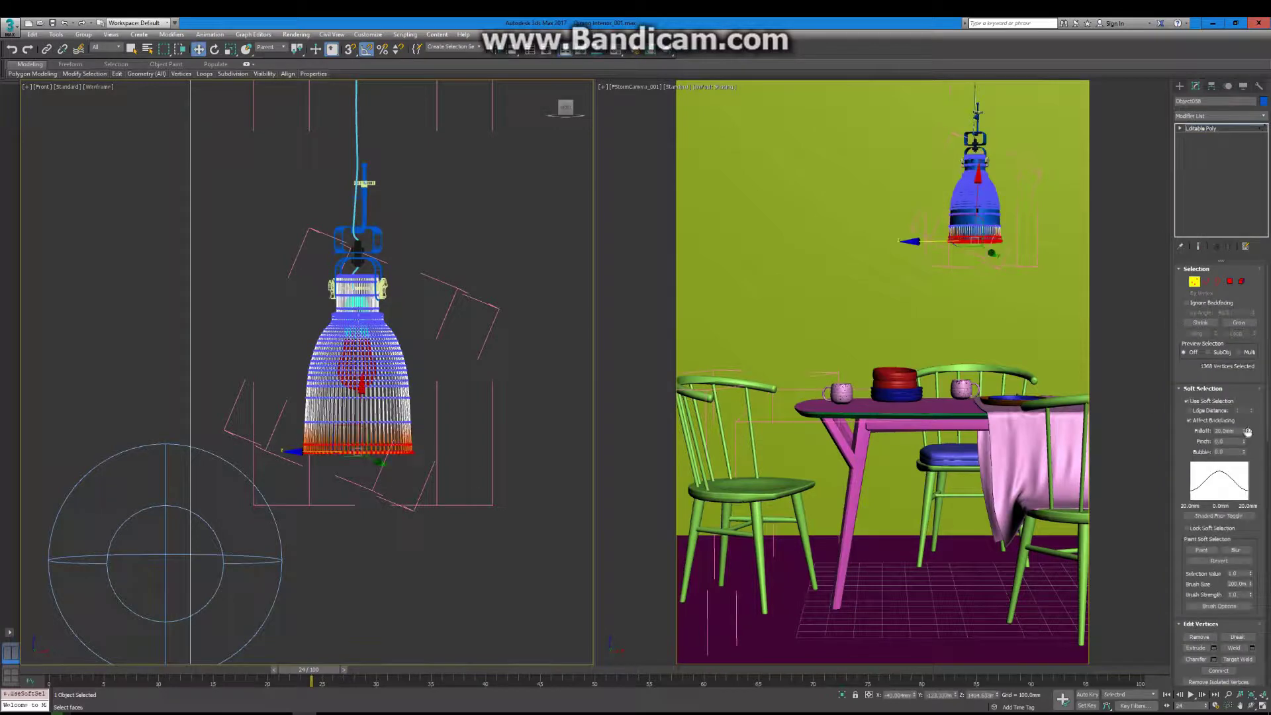
Step: Set soft selection falloff from 146.8mm to 80.74mm and lower the lamp slightly
{"action": "left_click_drag", "start_coordinate": [1247, 432], "coordinate": [1247, 403]}
{"action": "left_click_drag", "start_coordinate": [356, 362], "coordinate": [364, 381]}
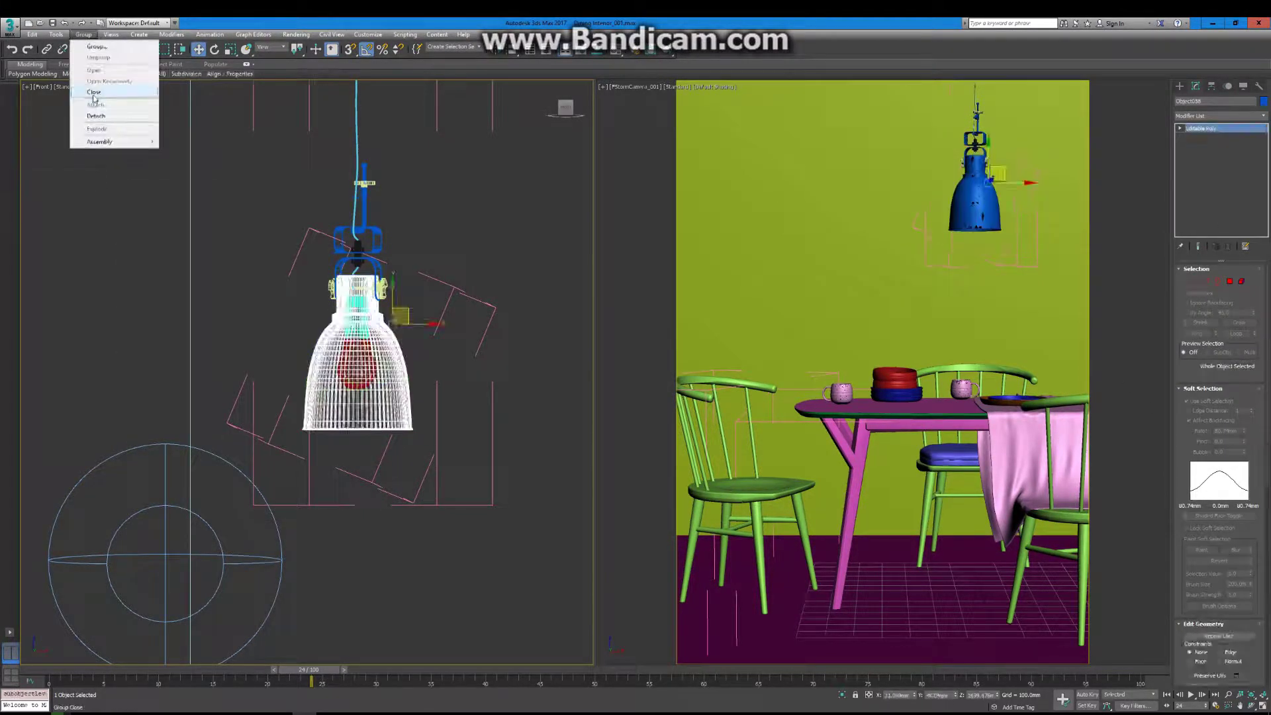
{"action": "left_click", "coordinate": [134, 176]}
{"action": "scroll", "coordinate": [353, 357], "scroll_direction": "down", "scroll_amount": 3}
{"action": "left_click", "coordinate": [354, 358]}
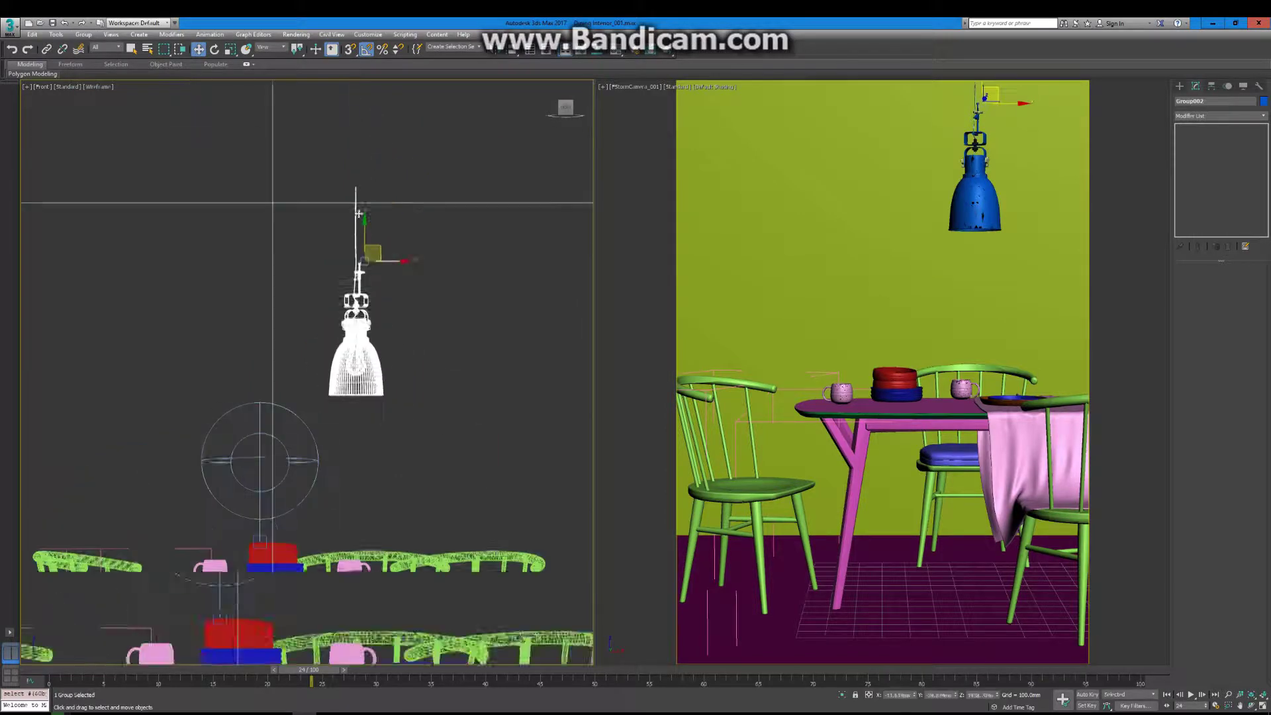
{"action": "left_click_drag", "start_coordinate": [365, 230], "coordinate": [364, 253]}
{"action": "left_click", "coordinate": [527, 282]}
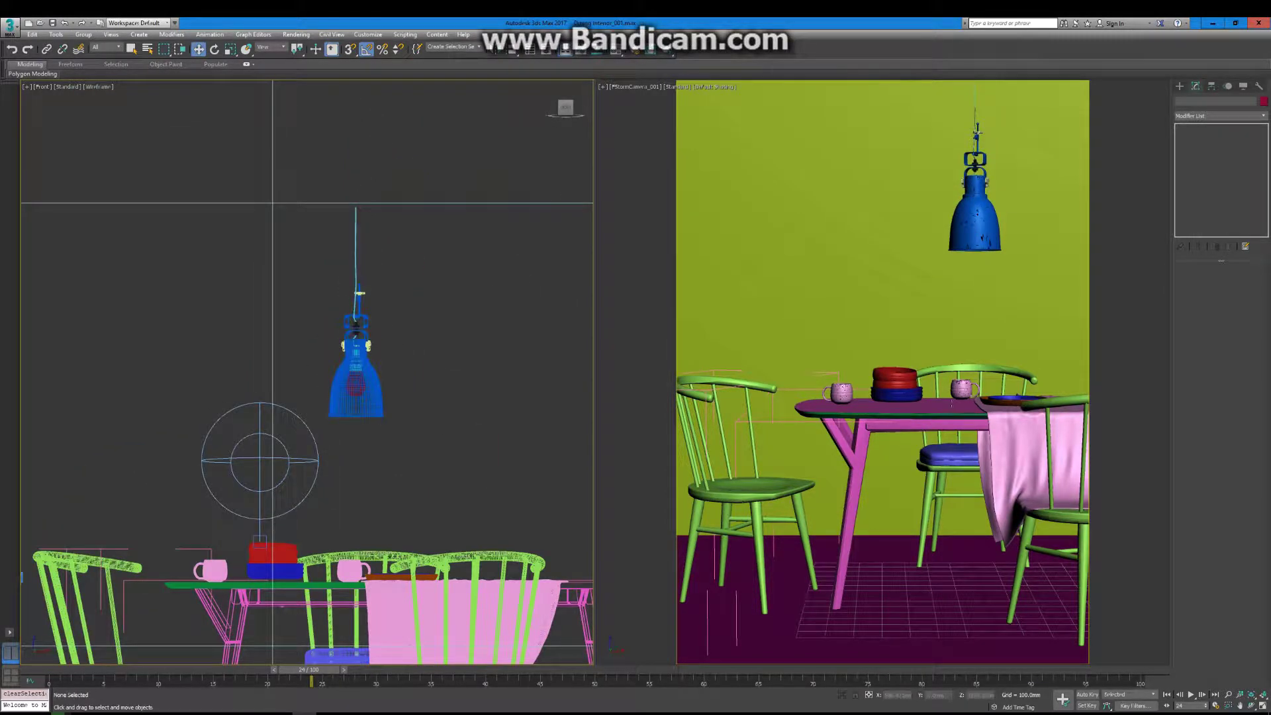
Step: In the Top view, select a bowl for rotation with exact typed values
{"action": "key", "text": "t"}
{"action": "scroll", "coordinate": [297, 344], "scroll_direction": "down", "scroll_amount": 2}
{"action": "left_click", "coordinate": [298, 345]}
{"action": "key", "text": "e"}
{"action": "key", "text": "F12"}
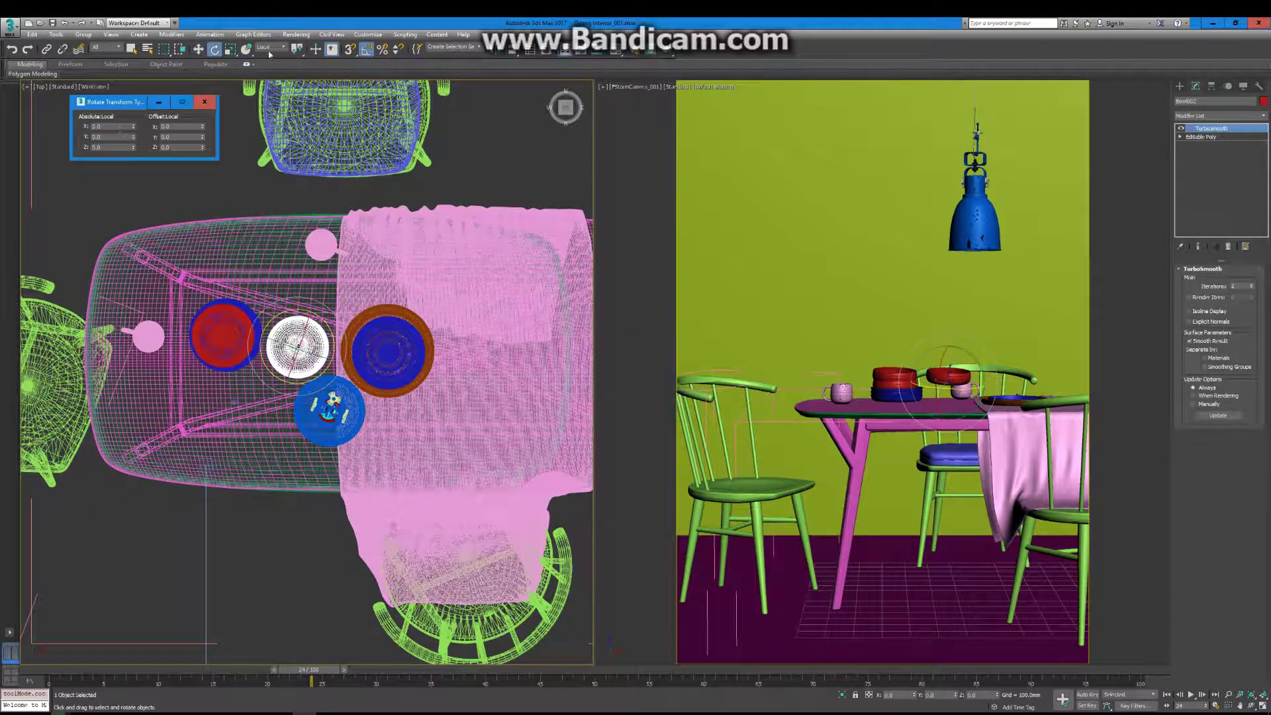
Step: Select all of the vase's polygons and isolate it in the front view
{"action": "left_click", "coordinate": [205, 102]}
{"action": "left_click", "coordinate": [1200, 137]}
{"action": "key", "text": "4"}
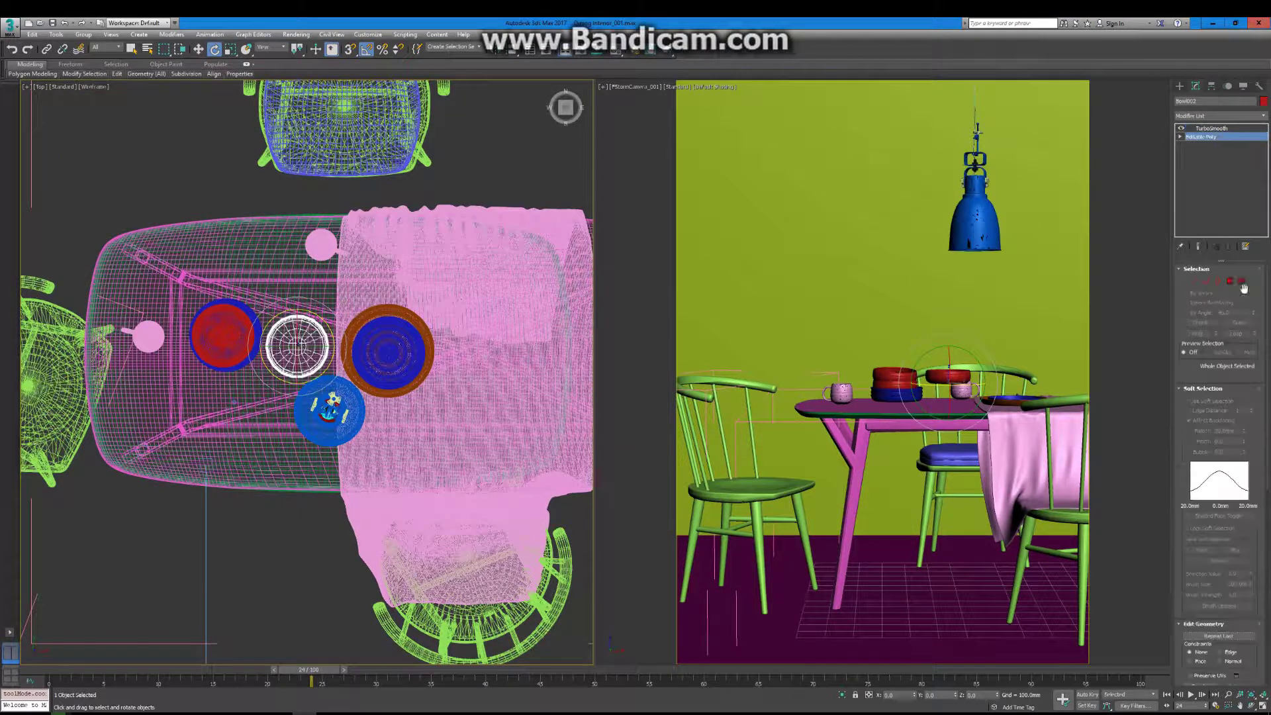
{"action": "scroll", "coordinate": [297, 344], "scroll_direction": "up", "scroll_amount": 5}
{"action": "right_click", "coordinate": [354, 334]}
{"action": "left_click", "coordinate": [397, 363]}
{"action": "key", "text": "f"}
{"action": "key", "text": "alt+q"}
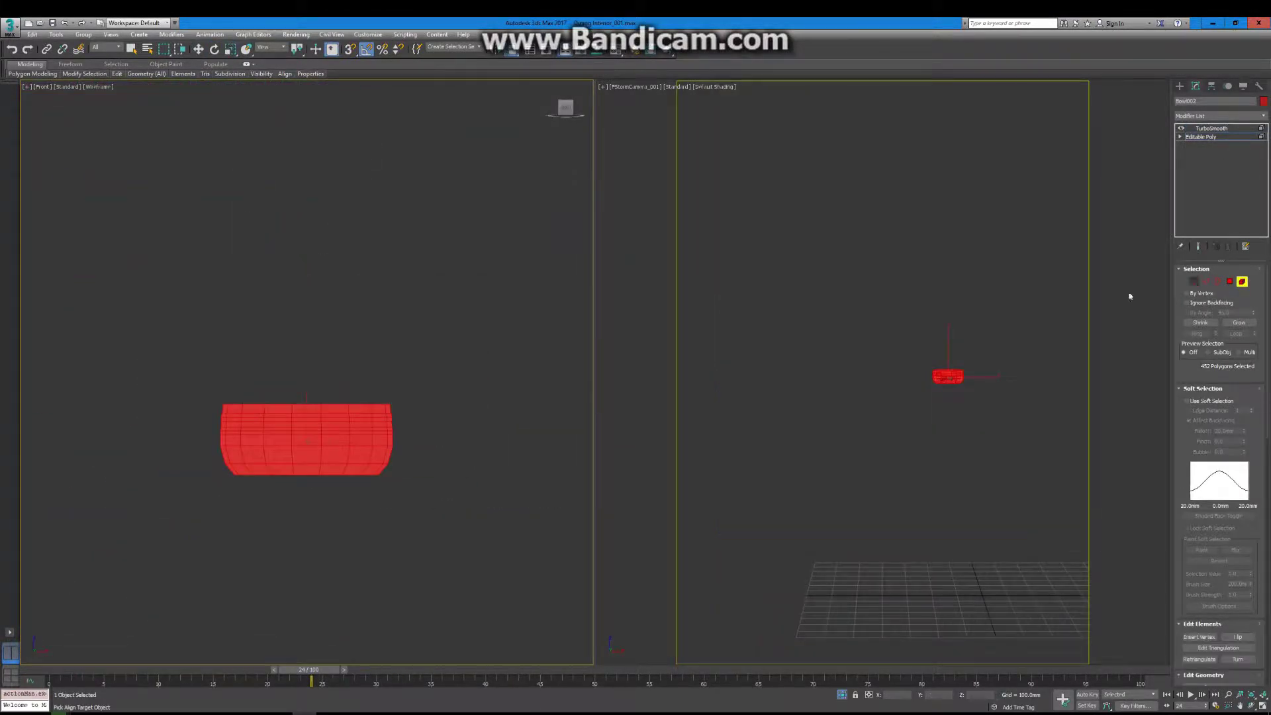
Step: Scale the vase's vertices at vertex level
{"action": "key", "text": "1"}
{"action": "right_click", "coordinate": [292, 363]}
{"action": "left_click", "coordinate": [311, 373]}
{"action": "key", "text": "r"}
{"action": "key", "text": "t"}
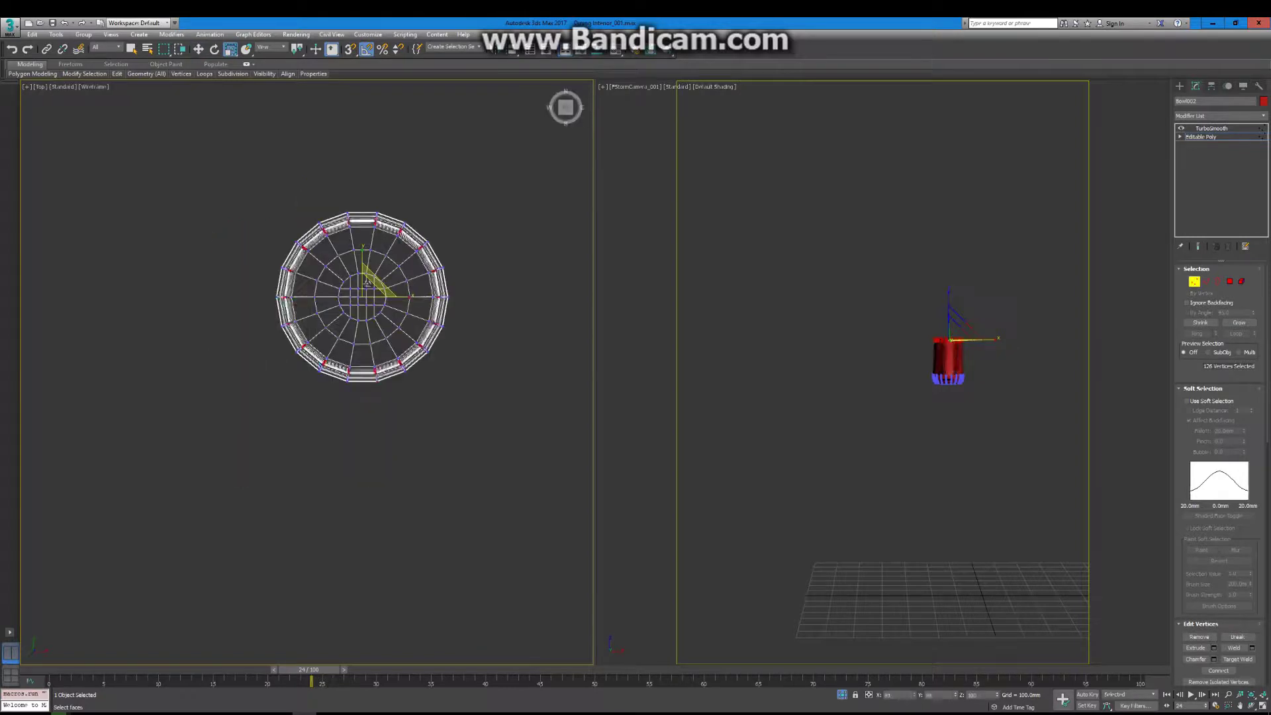
{"action": "key", "text": "l"}
Step: Add a Noise modifier to the red vase with Scale 2.8
{"action": "right_click", "coordinate": [439, 389]}
{"action": "left_click", "coordinate": [466, 385]}
{"action": "scroll", "coordinate": [465, 391], "scroll_direction": "up", "scroll_amount": 3}
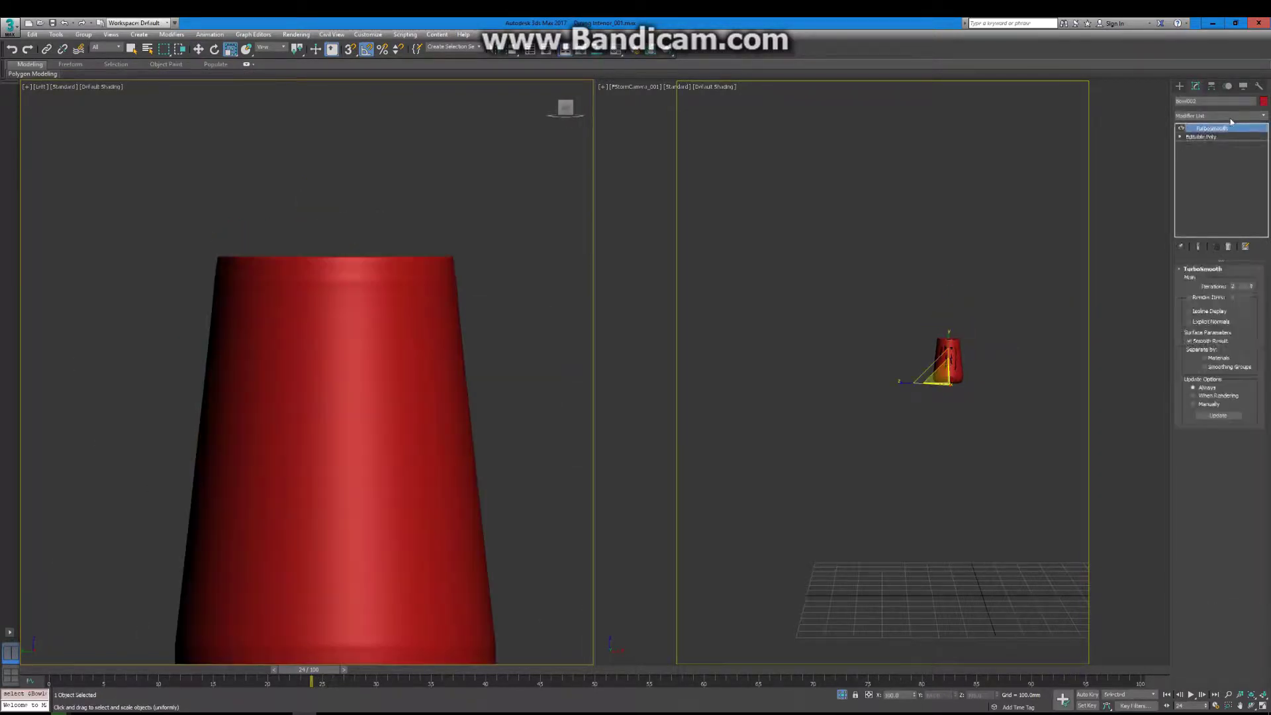
{"action": "left_click", "coordinate": [1220, 116]}
{"action": "left_click", "coordinate": [1234, 366]}
{"action": "type", "text": "2.8"}
{"action": "key", "text": "Return"}
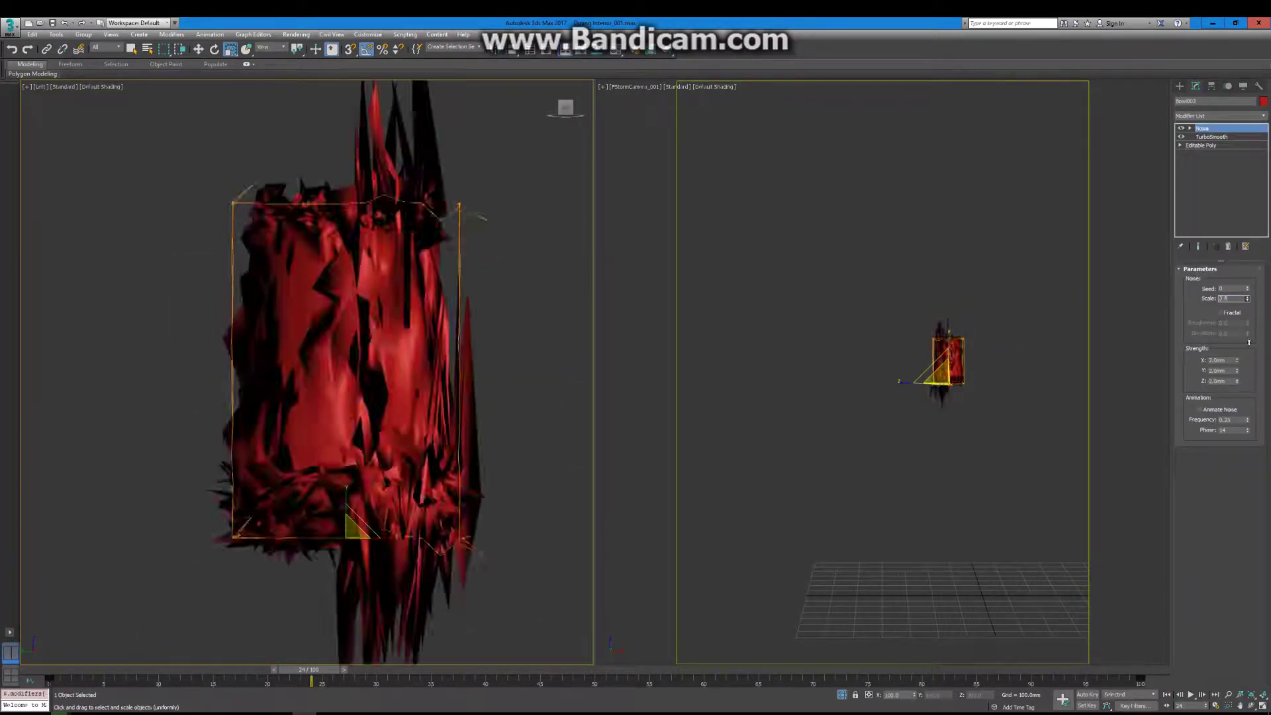
{"action": "scroll", "coordinate": [327, 279], "scroll_direction": "down", "scroll_amount": 2}
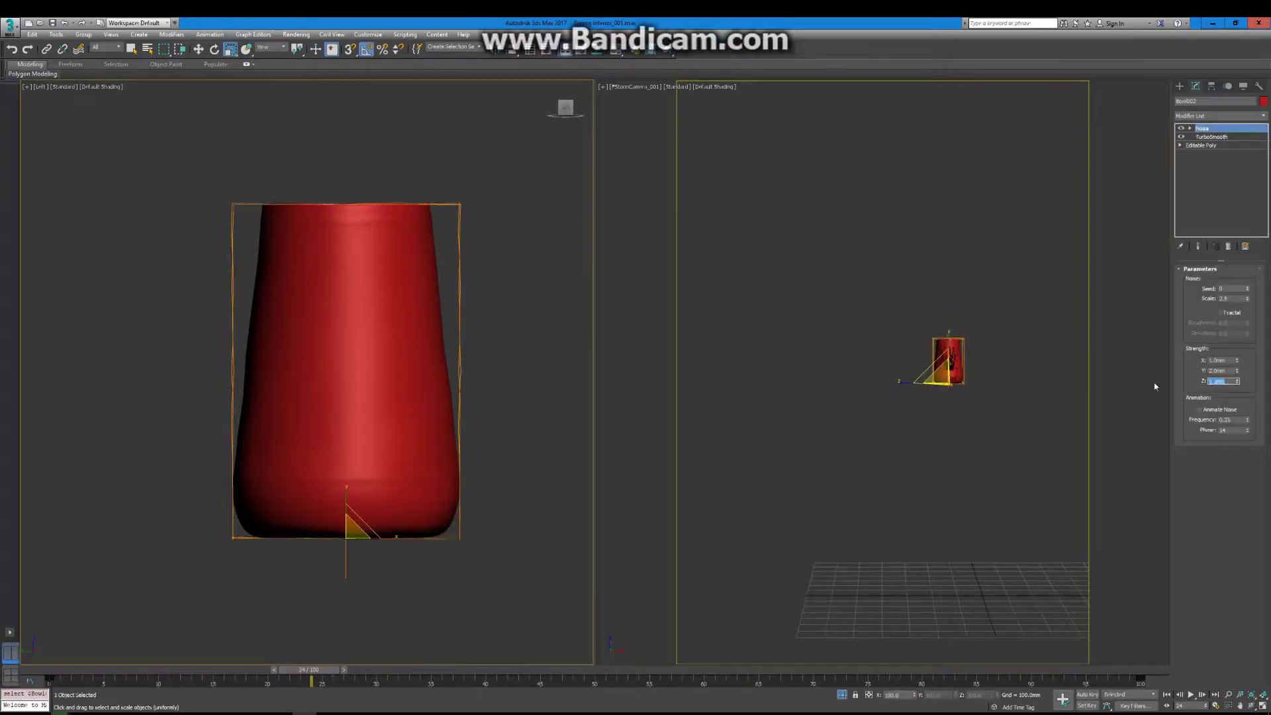
Step: Exit isolation and move the plate stack down-right across the tabletop
{"action": "left_click", "coordinate": [1079, 388]}
{"action": "left_click", "coordinate": [845, 695]}
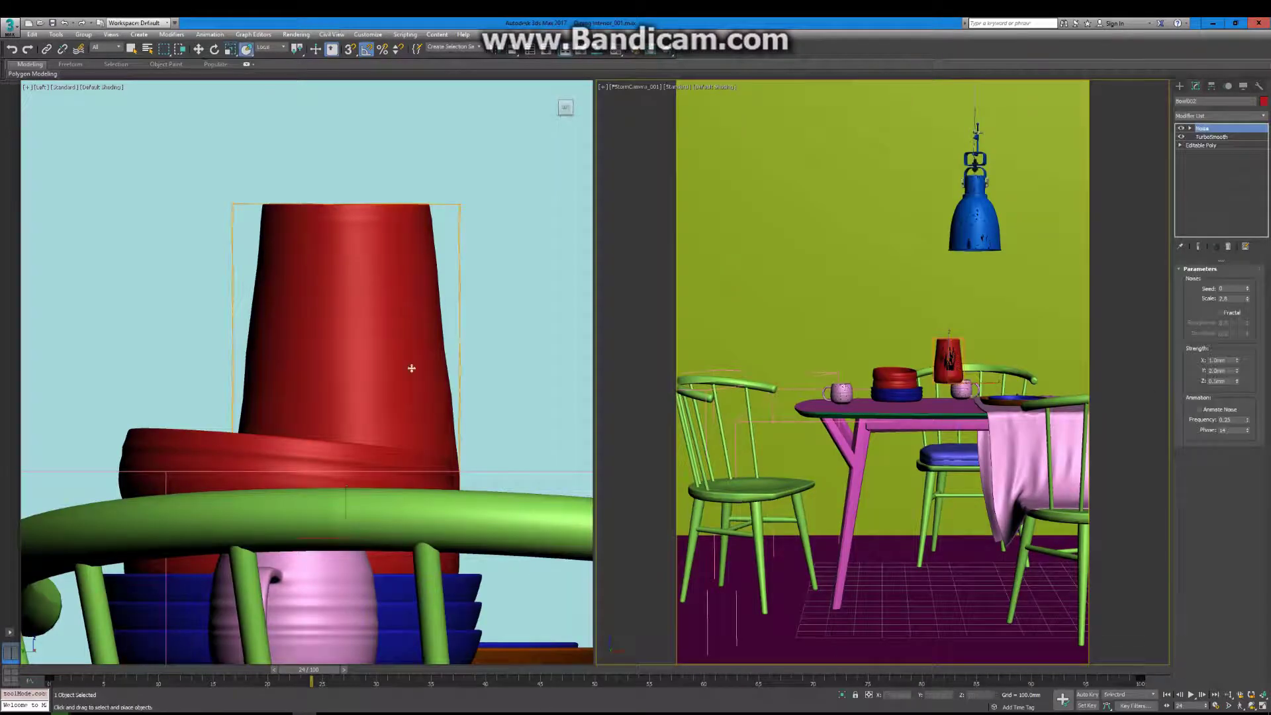
{"action": "middle_click_drag", "start_coordinate": [411, 368], "coordinate": [370, 317], "text": "alt"}
{"action": "left_click_drag", "start_coordinate": [369, 317], "coordinate": [275, 284]}
{"action": "right_click", "coordinate": [285, 465]}
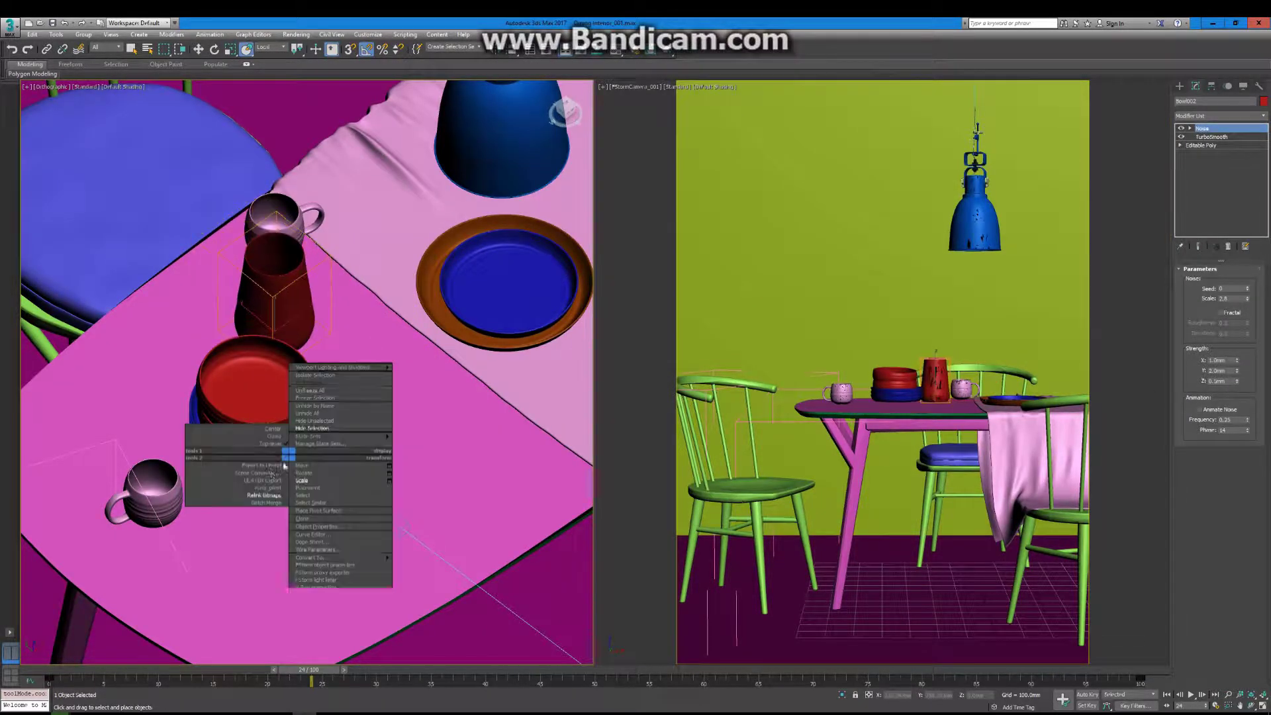
{"action": "left_click", "coordinate": [302, 465]}
{"action": "left_click_drag", "start_coordinate": [224, 383], "coordinate": [322, 469]}
{"action": "left_click_drag", "start_coordinate": [269, 388], "coordinate": [377, 469]}
{"action": "left_click", "coordinate": [387, 364]}
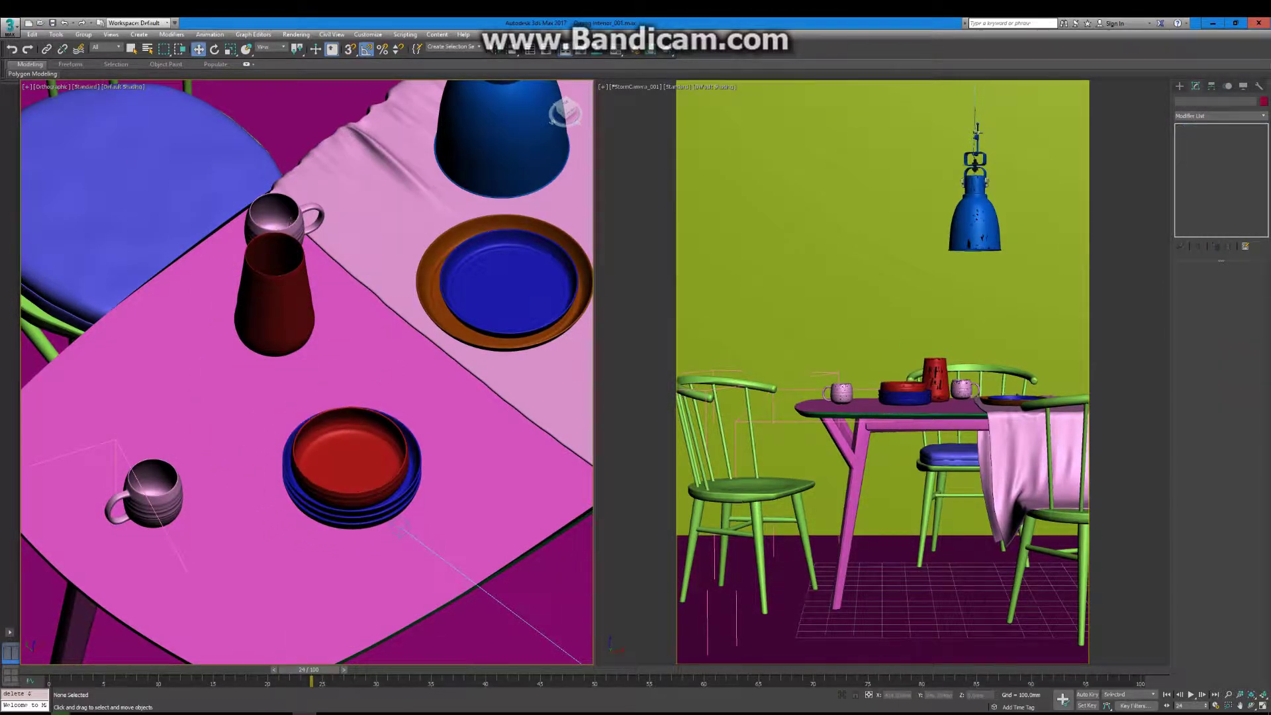
Step: Reposition the red vase, select the mug, and nudge the camera left in wireframe top view
{"action": "middle_click_drag", "start_coordinate": [387, 364], "coordinate": [331, 344], "text": "alt"}
{"action": "left_click_drag", "start_coordinate": [238, 317], "coordinate": [247, 344]}
{"action": "left_click", "coordinate": [309, 236]}
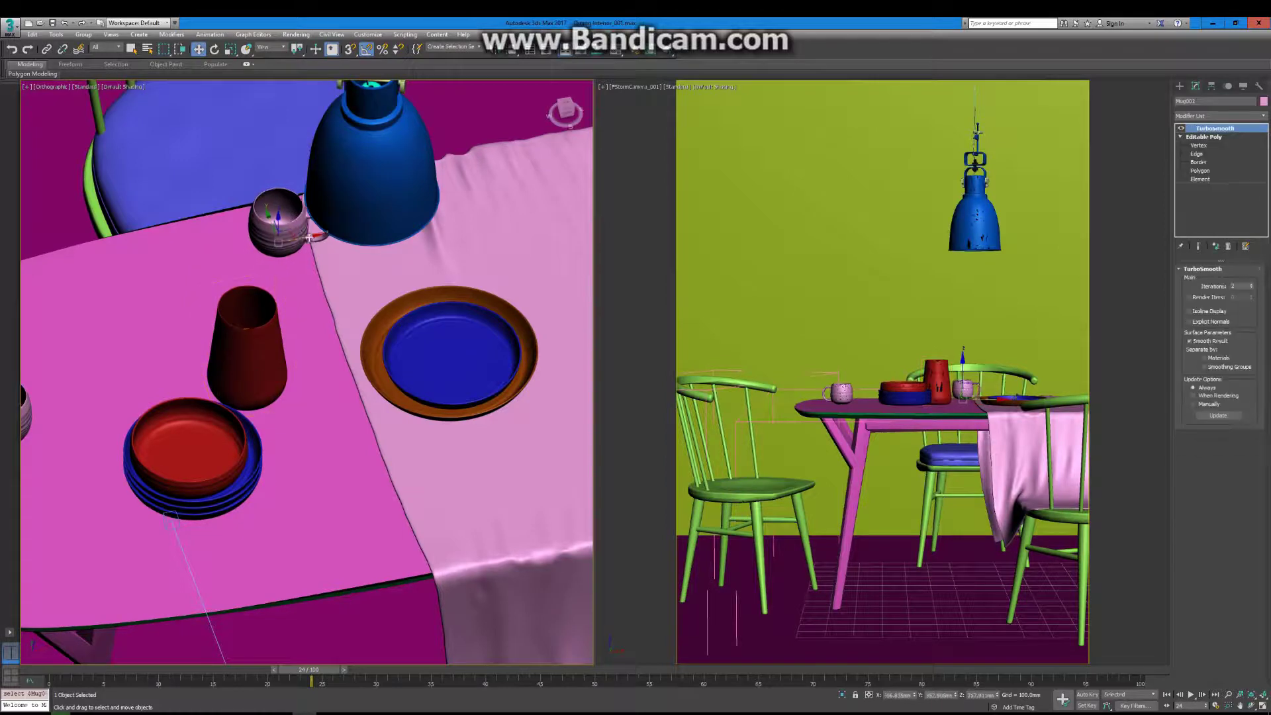
{"action": "scroll", "coordinate": [305, 238], "scroll_direction": "down", "scroll_amount": 5}
{"action": "key", "text": "t"}
{"action": "key", "text": "F3"}
{"action": "mouse_move", "coordinate": [297, 450]}
{"action": "left_mouse_down"}
{"action": "mouse_move", "coordinate": [282, 450]}
{"action": "mouse_move", "coordinate": [301, 450]}
{"action": "left_mouse_up"}
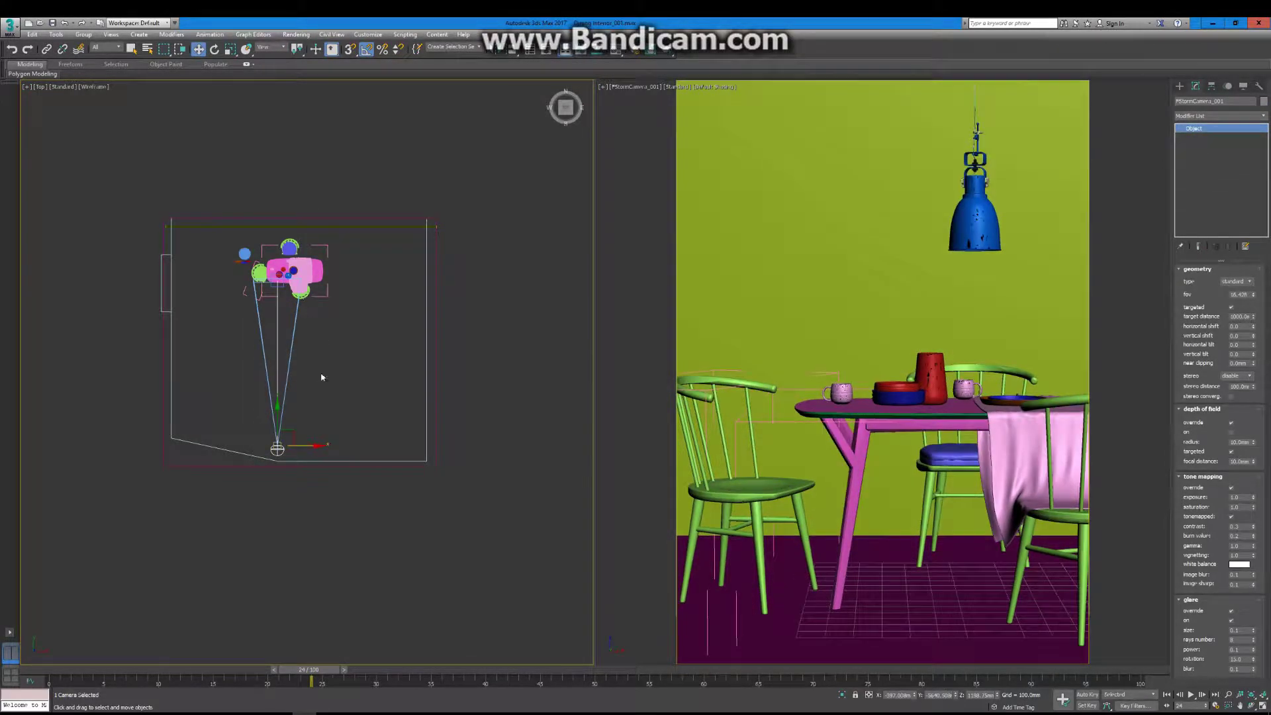
Step: Rotate the table and chairs set slightly, then zoom out showing camera and lights
{"action": "left_click", "coordinate": [289, 248]}
{"action": "left_click", "coordinate": [1243, 86]}
{"action": "key", "text": "e"}
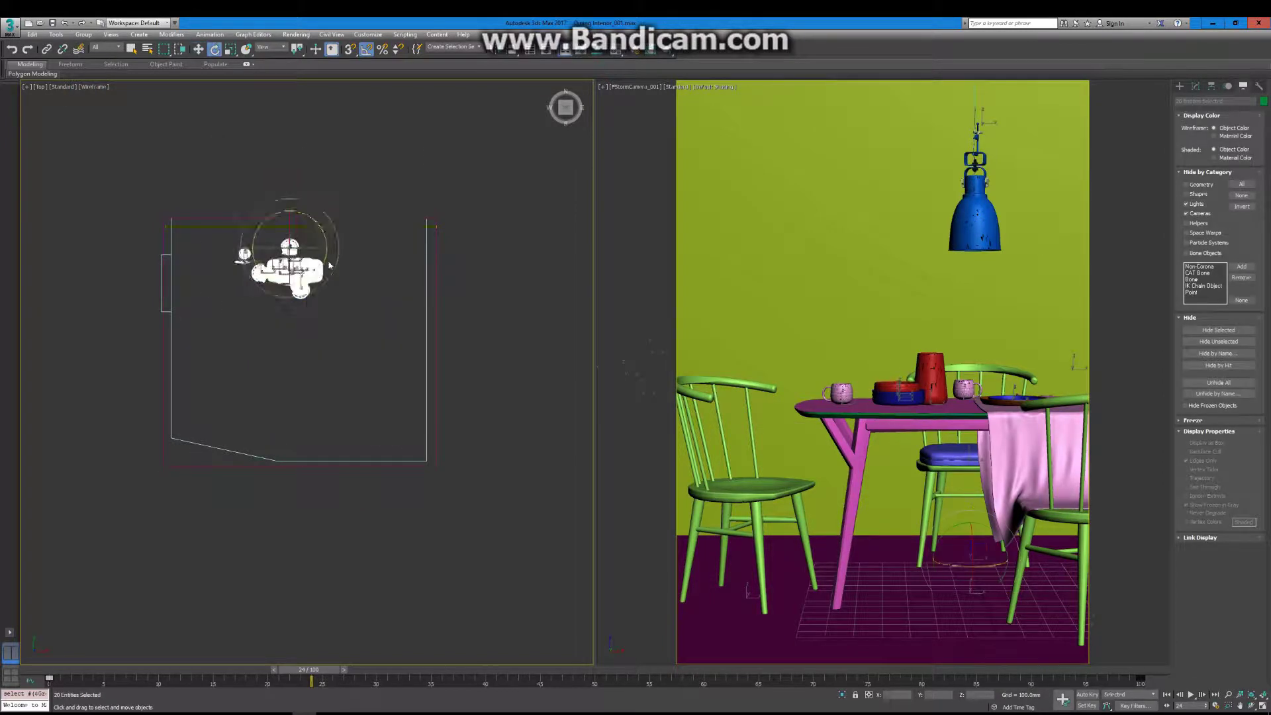
{"action": "key", "text": "z"}
{"action": "left_click_drag", "start_coordinate": [307, 248], "coordinate": [311, 264]}
{"action": "left_click", "coordinate": [364, 272]}
{"action": "key", "text": "shift+l"}
{"action": "key", "text": "shift+c"}
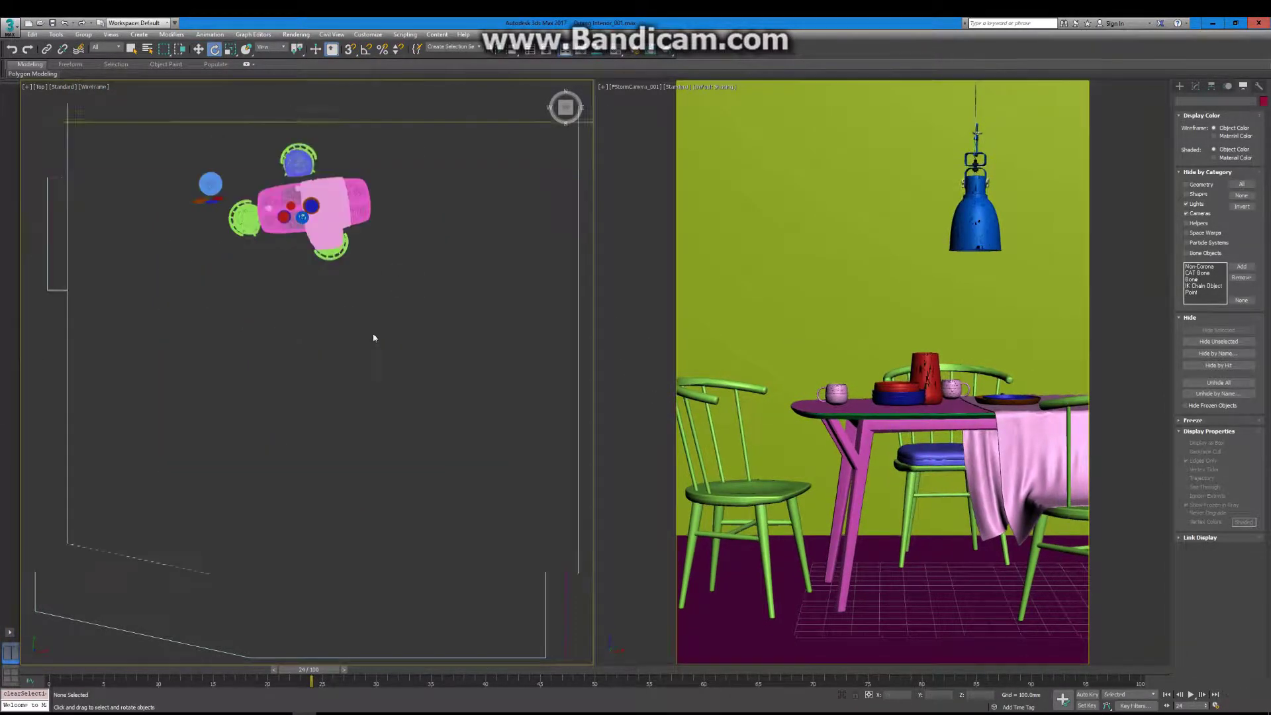
{"action": "key", "text": "z"}
Step: Create an FStorm light beside the left wall and Shift-drag an Instance copy downward
{"action": "left_click", "coordinate": [1179, 86]}
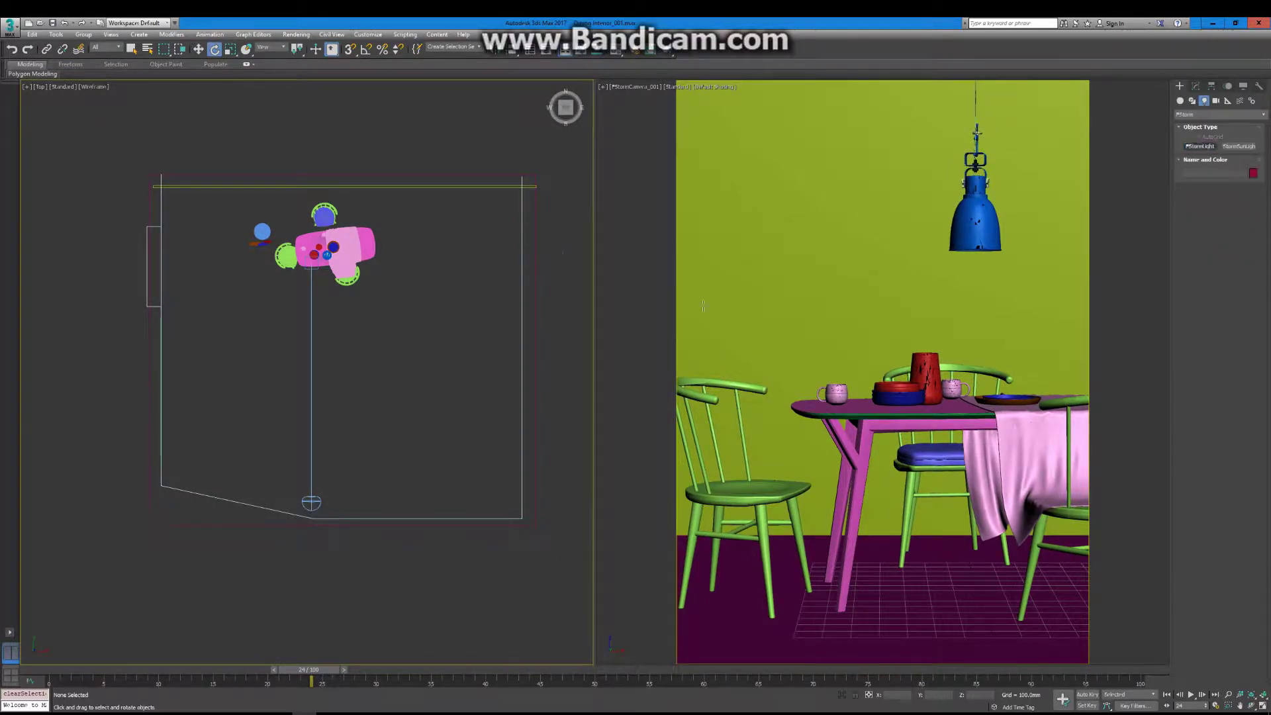
{"action": "scroll", "coordinate": [311, 370], "scroll_direction": "down", "scroll_amount": 5}
{"action": "scroll", "coordinate": [311, 371], "scroll_direction": "up", "scroll_amount": 5}
{"action": "left_click_drag", "start_coordinate": [271, 385], "coordinate": [308, 371]}
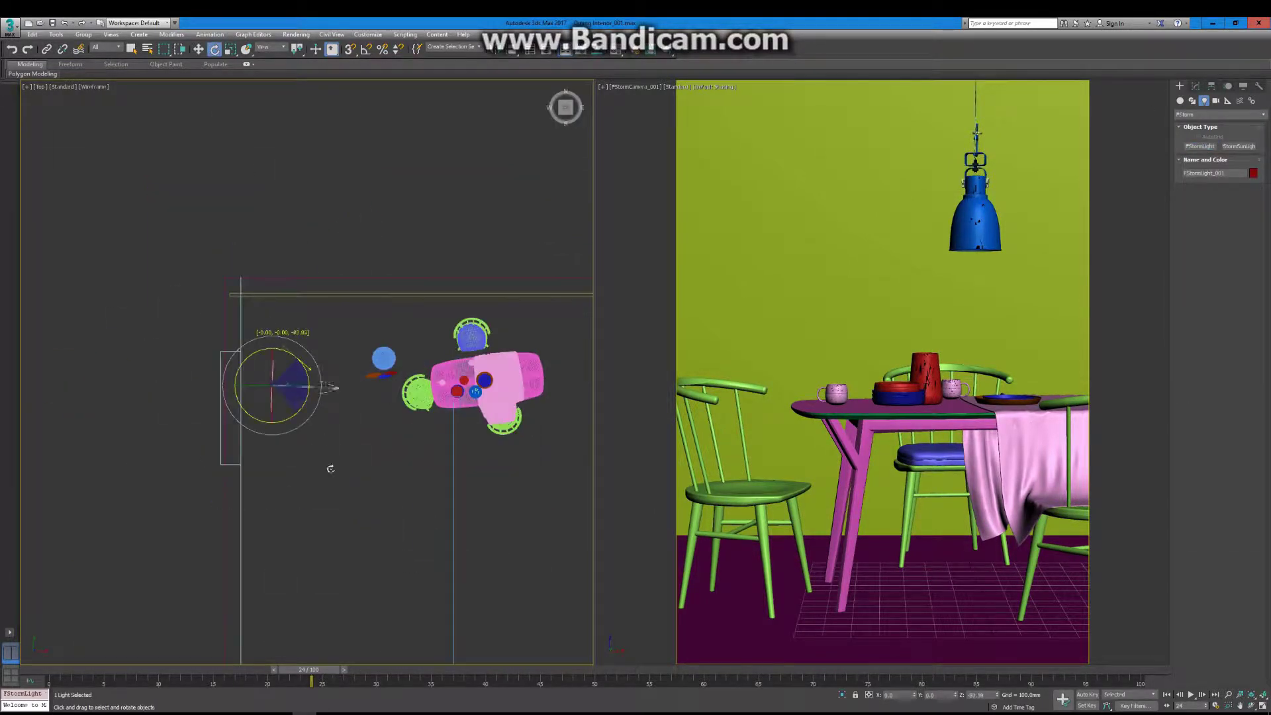
{"action": "left_click_drag", "start_coordinate": [242, 324], "coordinate": [242, 490], "text": "shift"}
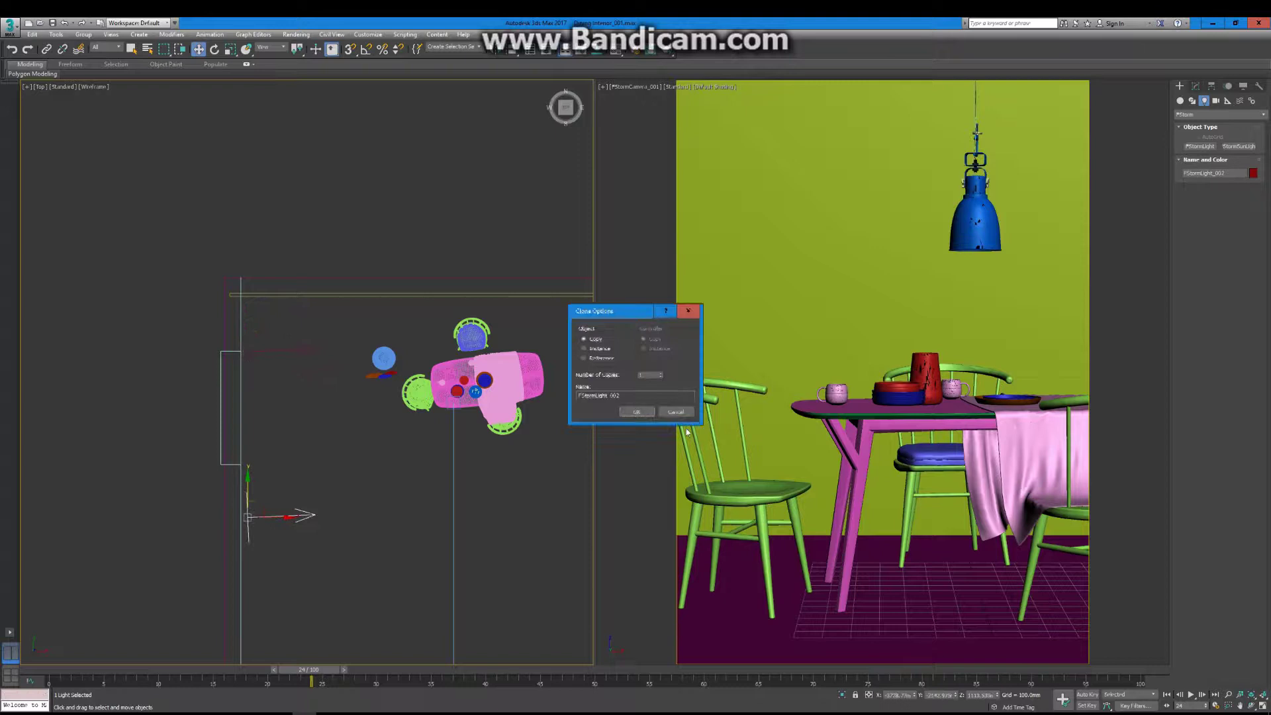
{"action": "left_click", "coordinate": [636, 411]}
{"action": "scroll", "coordinate": [309, 313], "scroll_direction": "down", "scroll_amount": 4}
{"action": "scroll", "coordinate": [320, 313], "scroll_direction": "up", "scroll_amount": 2}
Step: Select the instanced lights and position them in the front view
{"action": "key", "text": "e"}
{"action": "scroll", "coordinate": [325, 434], "scroll_direction": "down", "scroll_amount": 3}
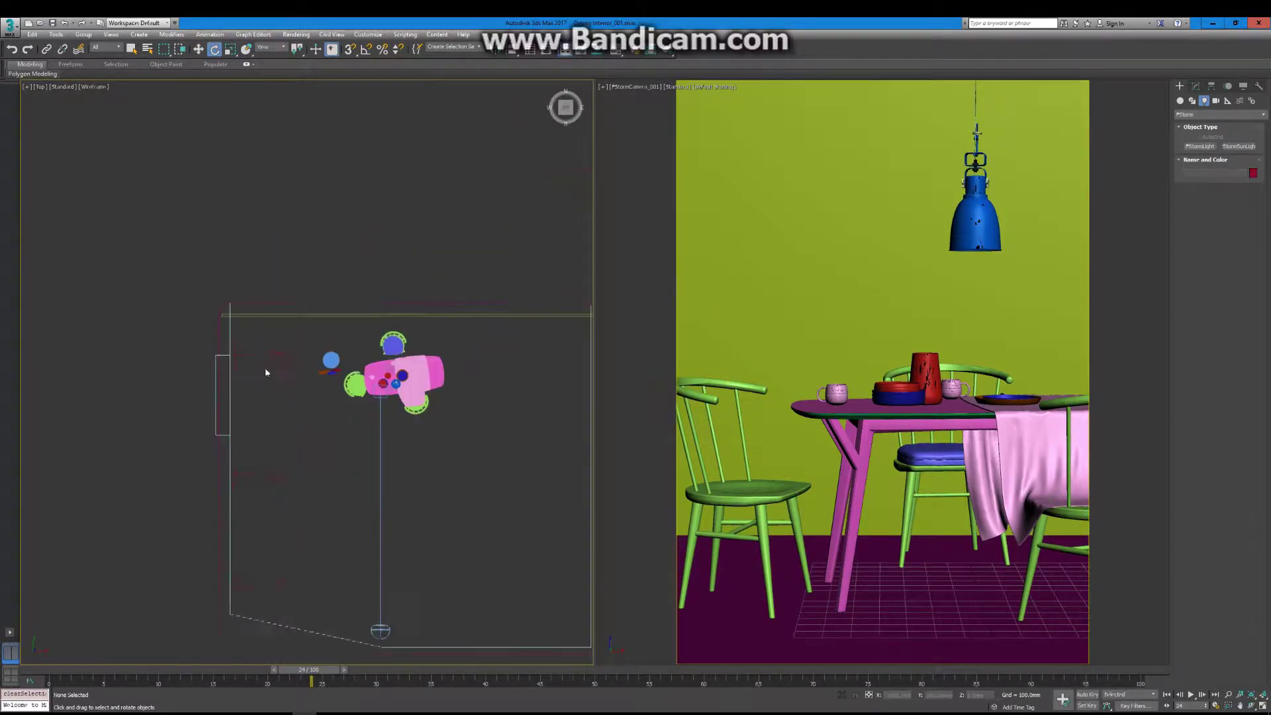
{"action": "left_click", "coordinate": [232, 355]}
{"action": "key", "text": "f"}
{"action": "right_click", "coordinate": [274, 373]}
{"action": "left_click", "coordinate": [284, 388]}
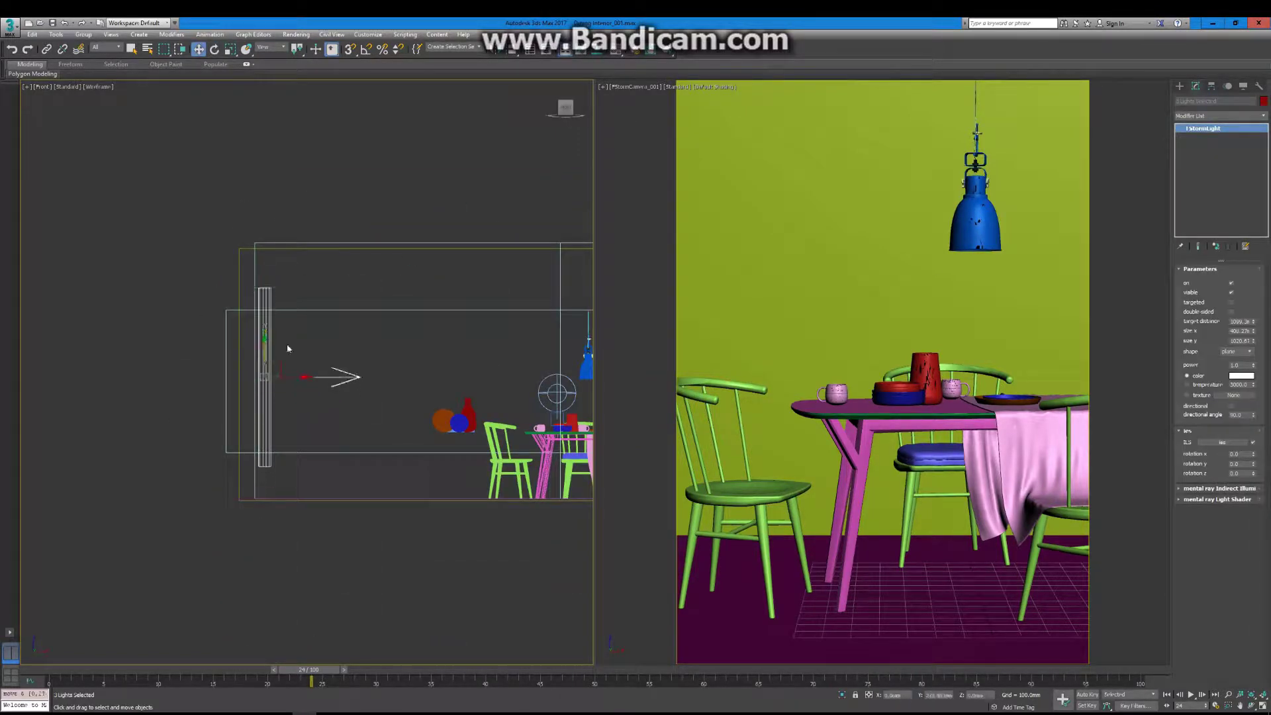
Step: Switch the lights from temperature to a white Color and activate the camera view
{"action": "left_click", "coordinate": [1201, 378]}
{"action": "left_click", "coordinate": [1241, 375]}
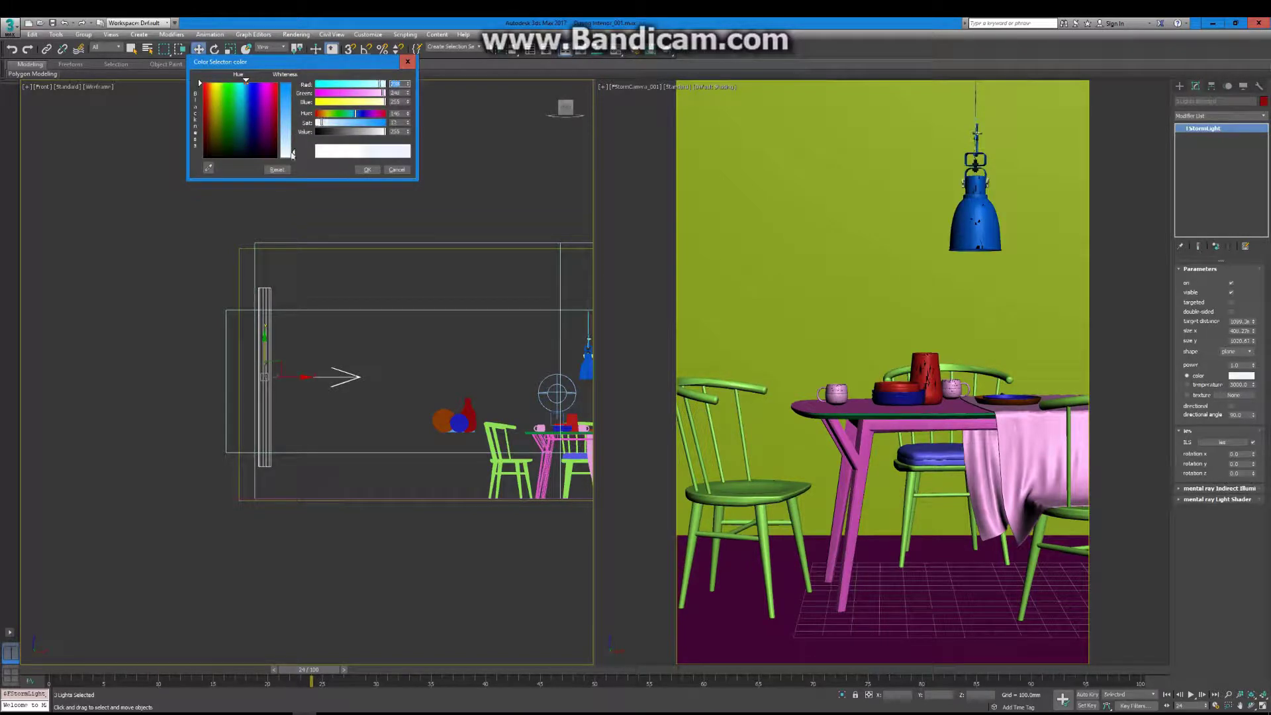
{"action": "left_click", "coordinate": [368, 169]}
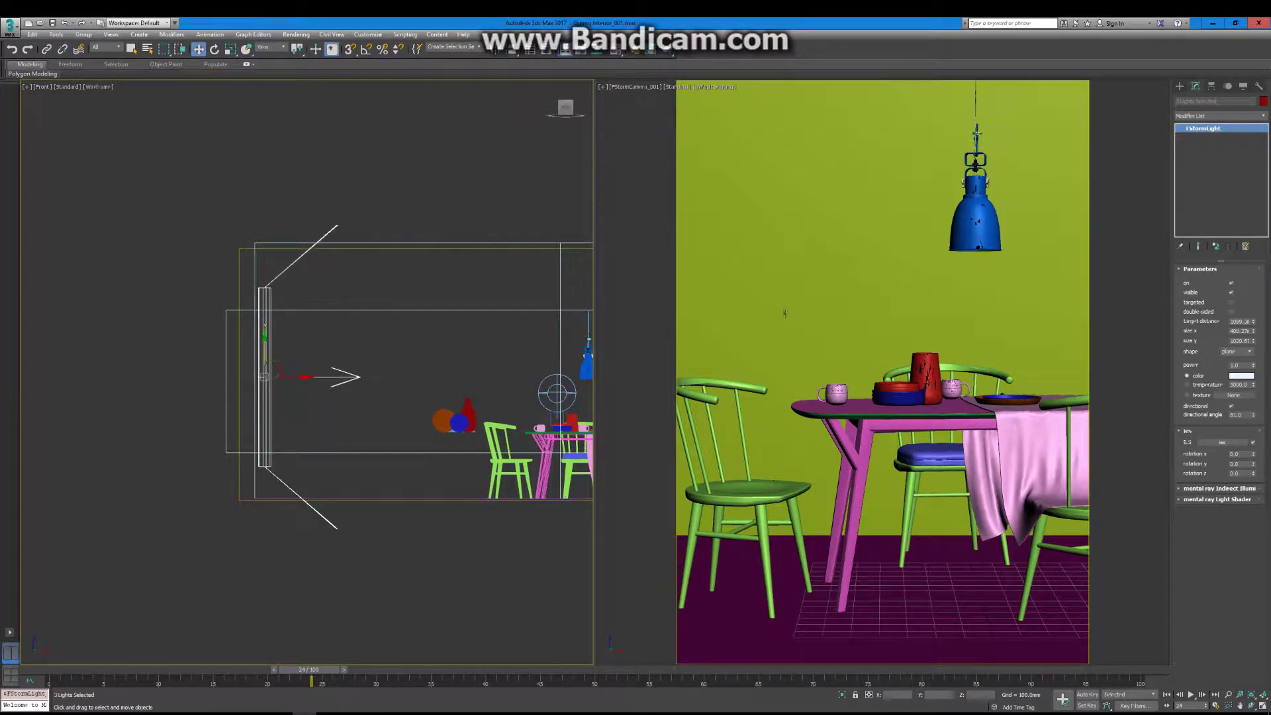
{"action": "right_click", "coordinate": [778, 296]}
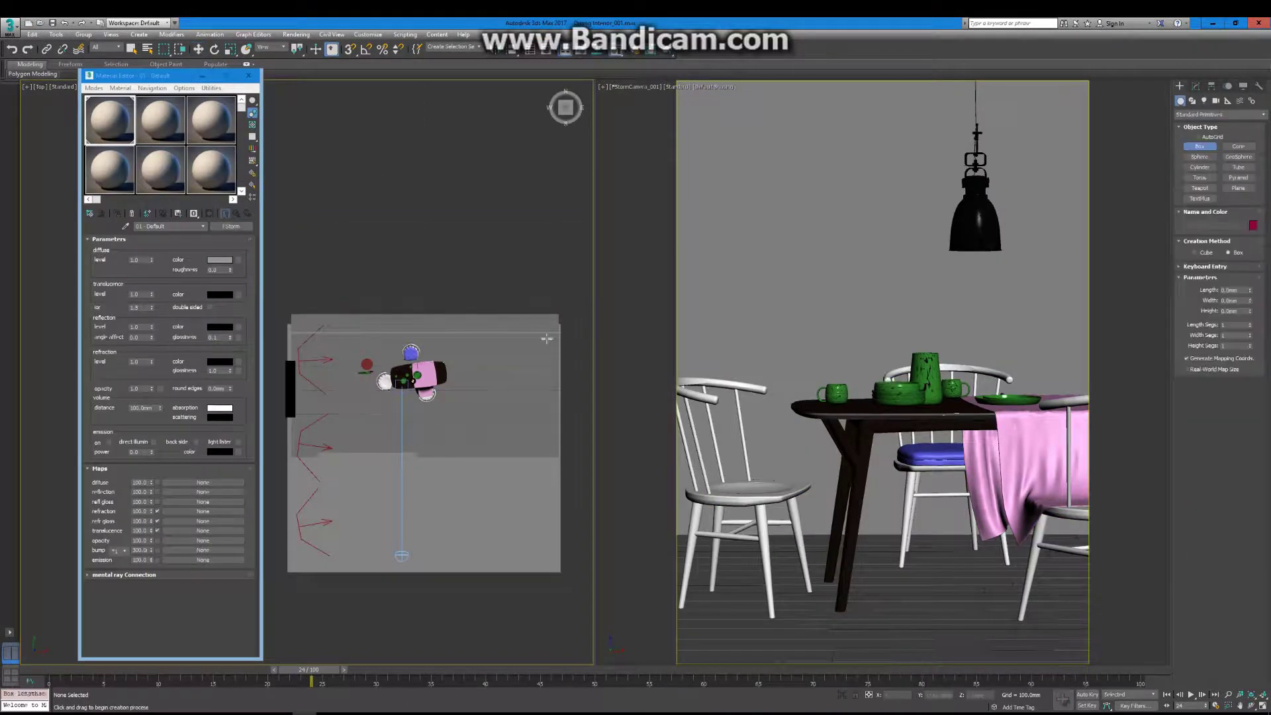
Step: Check the floor's object properties and start the FStorm interactive render
{"action": "right_click", "coordinate": [438, 302]}
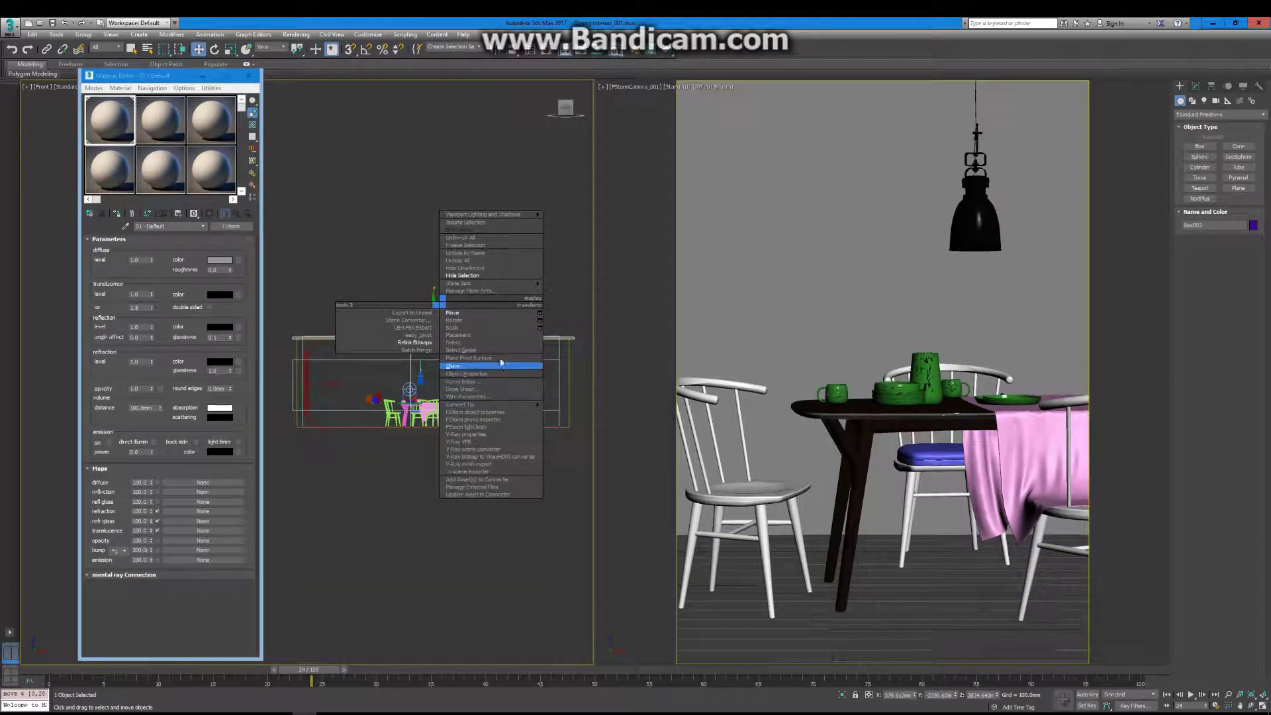
{"action": "left_click", "coordinate": [502, 369]}
{"action": "left_click", "coordinate": [669, 511]}
{"action": "key", "text": "F10"}
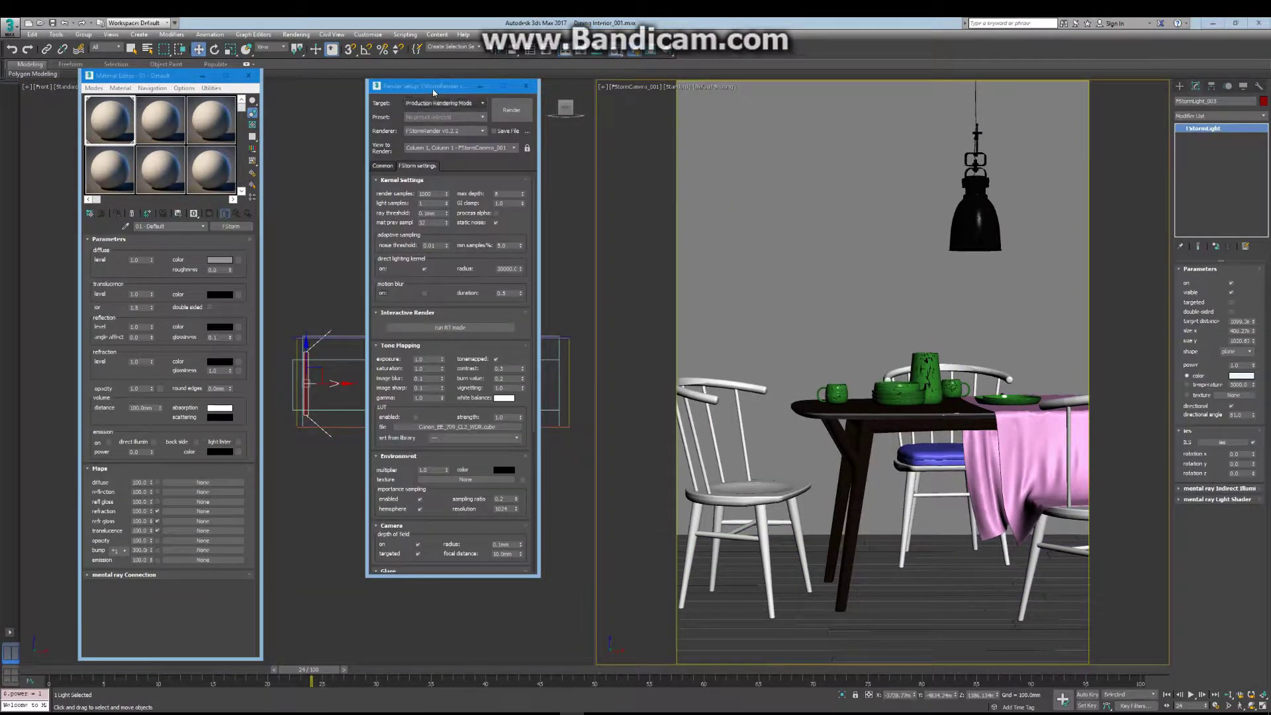
{"action": "left_click", "coordinate": [404, 323]}
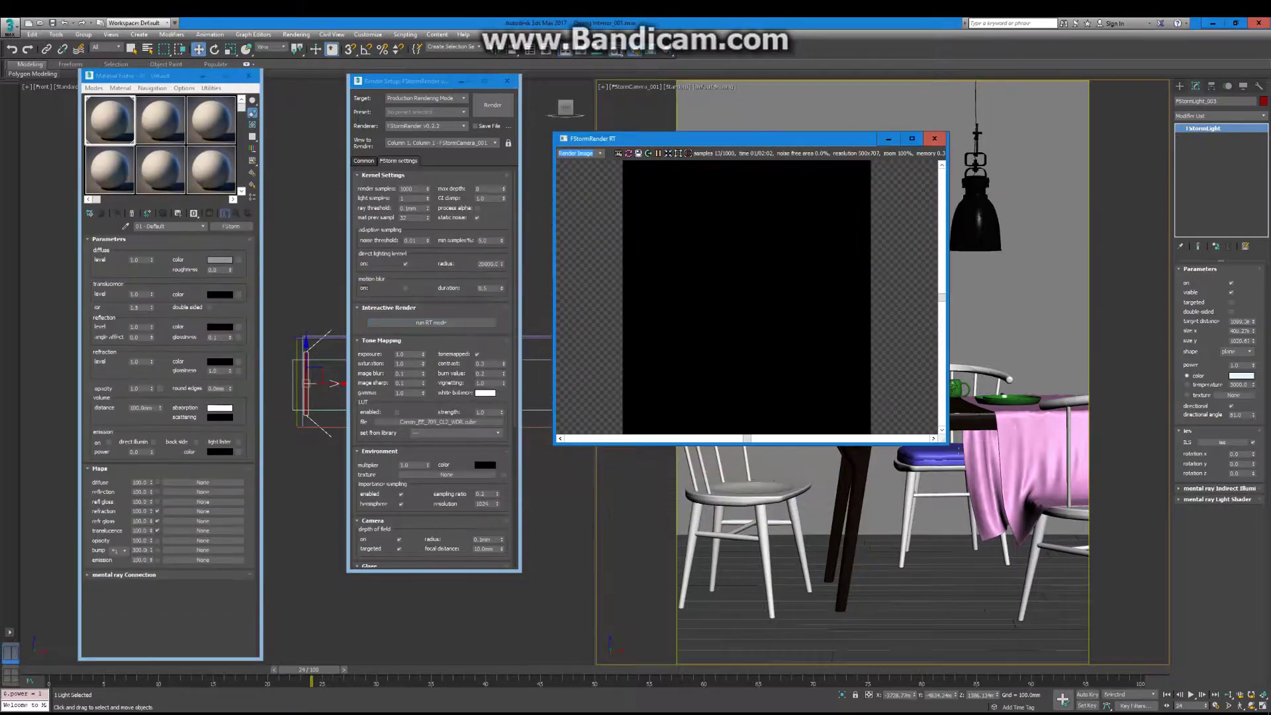
Step: Set the light Power to 100 and adjust the environment colour
{"action": "double_click", "coordinate": [1238, 365]}
{"action": "type", "text": "100"}
{"action": "key", "text": "Return"}
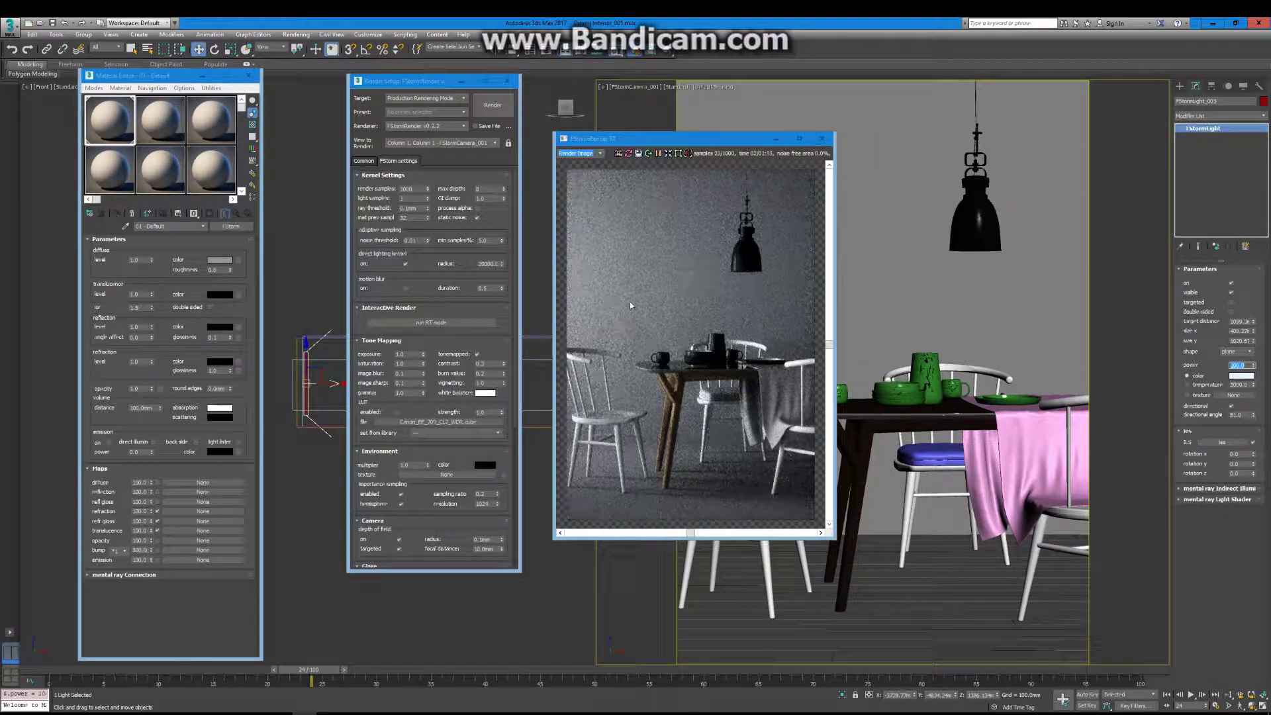
{"action": "left_click", "coordinate": [484, 465]}
{"action": "left_click_drag", "start_coordinate": [293, 84], "coordinate": [293, 159]}
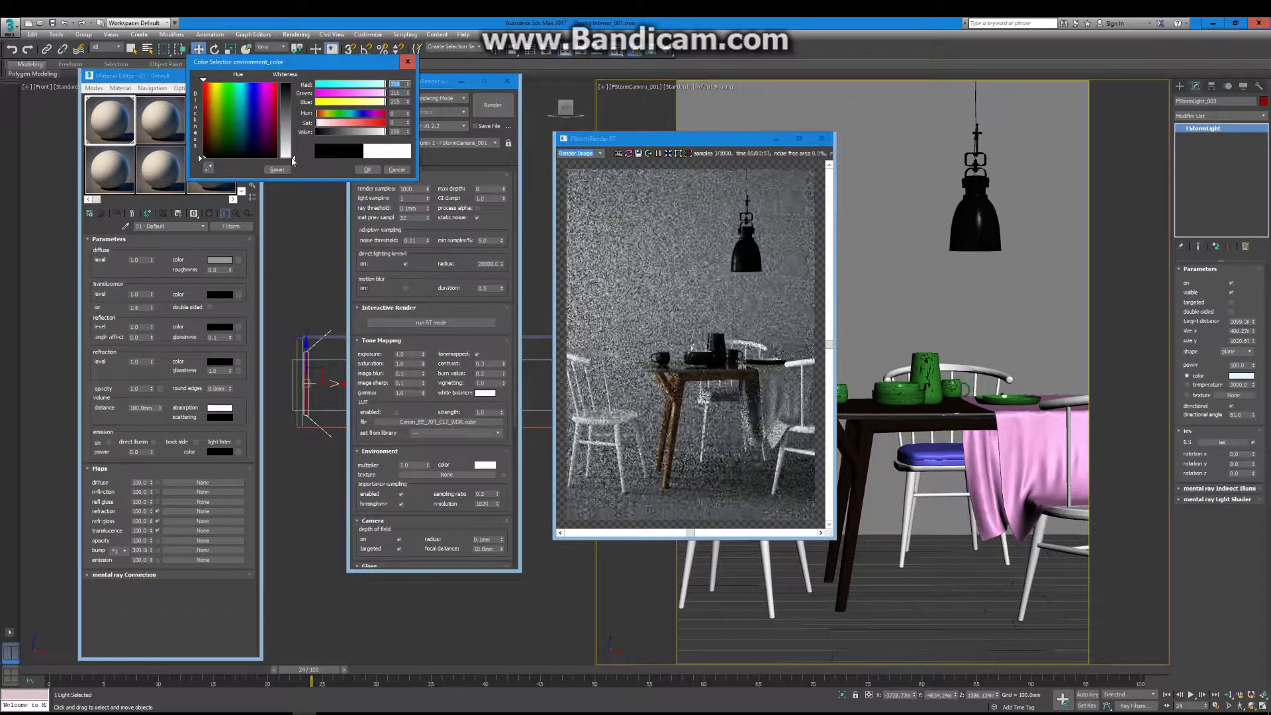
{"action": "left_click", "coordinate": [395, 170]}
{"action": "left_click", "coordinate": [484, 464]}
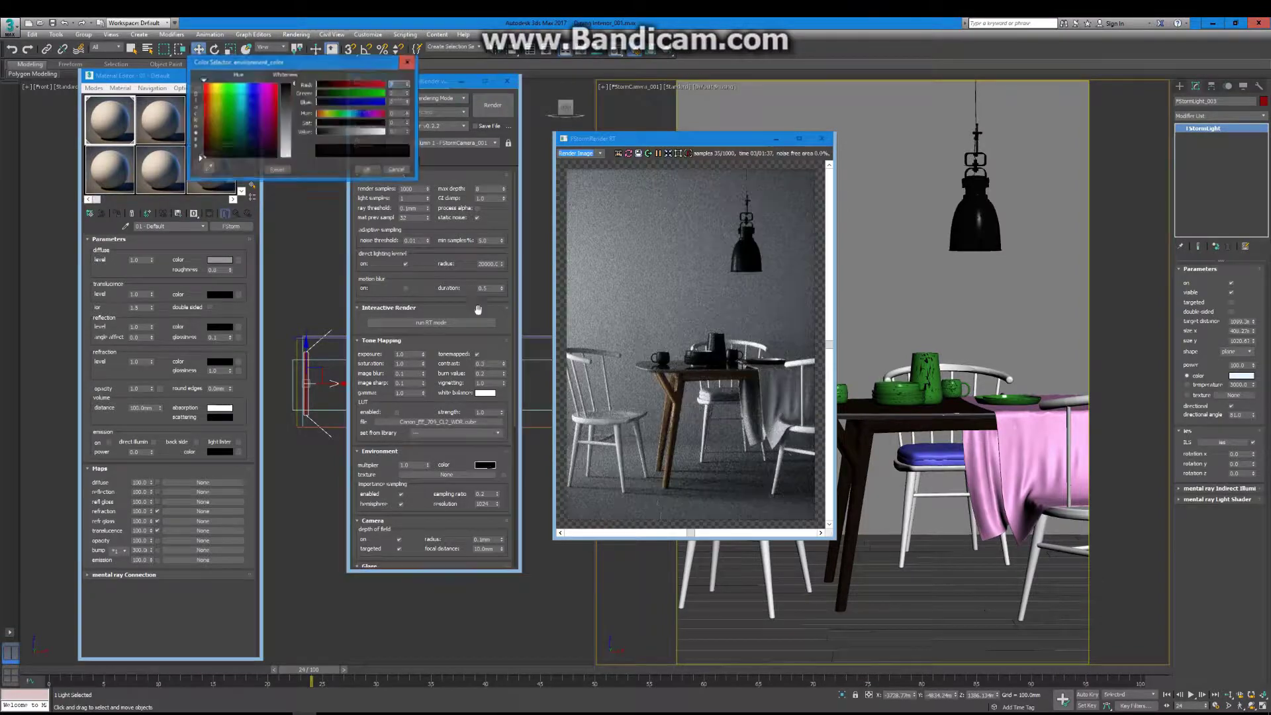
{"action": "left_click", "coordinate": [395, 170]}
Step: Choose the Canon WDR LUT from the library and set the environment colour to black
{"action": "scroll", "coordinate": [440, 377], "scroll_direction": "down", "scroll_amount": 1}
{"action": "scroll", "coordinate": [424, 364], "scroll_direction": "down", "scroll_amount": 1}
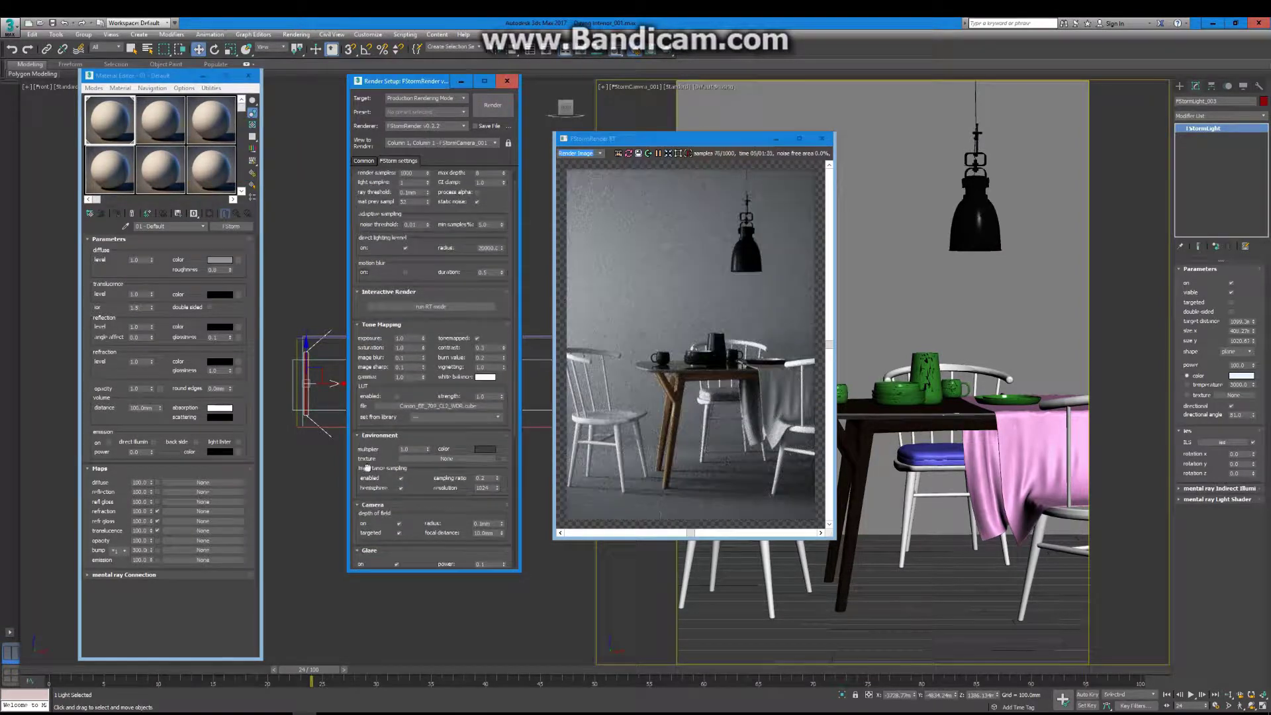
{"action": "scroll", "coordinate": [403, 351], "scroll_direction": "down", "scroll_amount": 1}
{"action": "scroll", "coordinate": [389, 343], "scroll_direction": "down", "scroll_amount": 2}
{"action": "scroll", "coordinate": [389, 343], "scroll_direction": "down", "scroll_amount": 1}
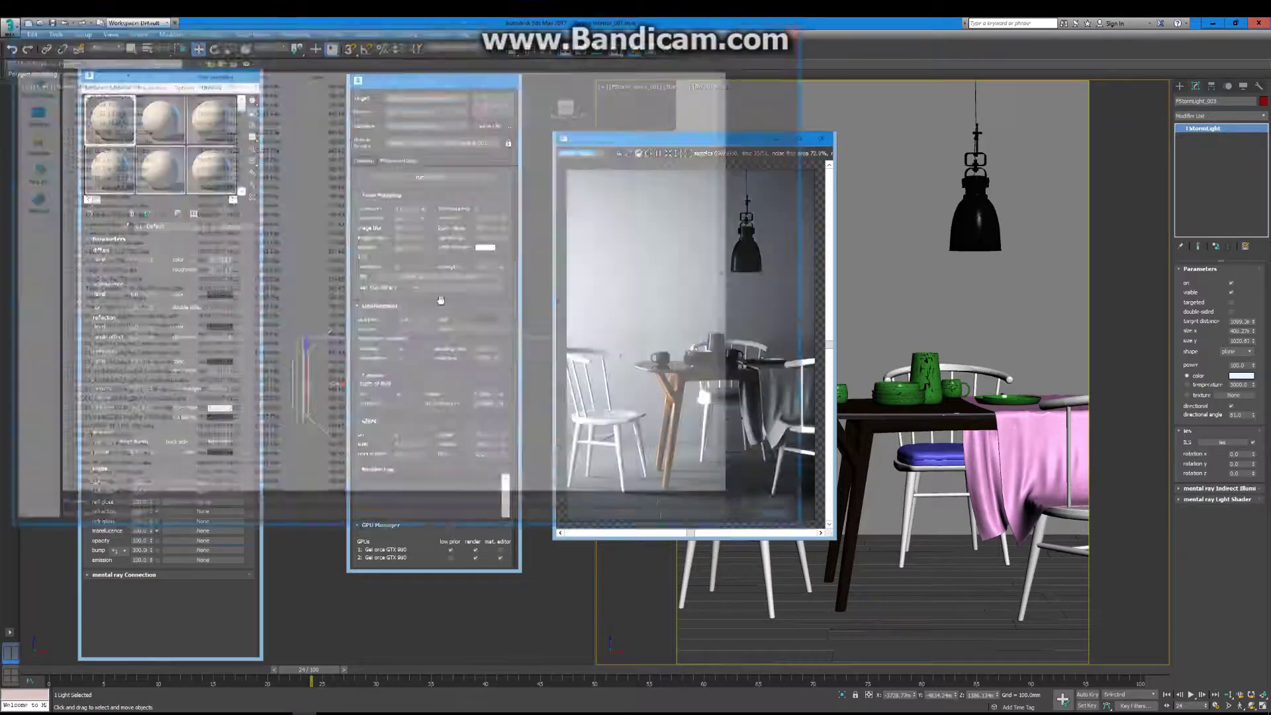
{"action": "left_click", "coordinate": [493, 286]}
{"action": "left_click", "coordinate": [450, 340]}
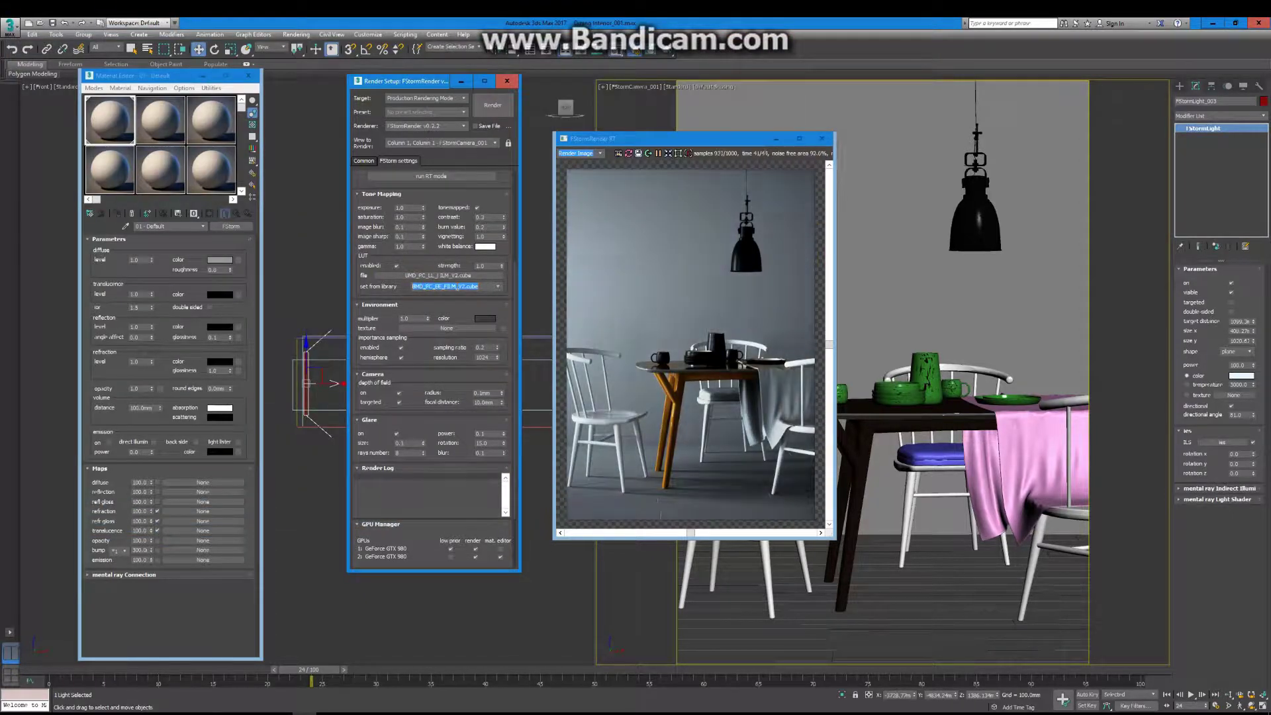
{"action": "left_click", "coordinate": [485, 318]}
{"action": "left_click", "coordinate": [367, 170]}
Step: Set the direct lighting radius to 5000 and retint the light colour bluish
{"action": "scroll", "coordinate": [430, 298], "scroll_direction": "up", "scroll_amount": 3}
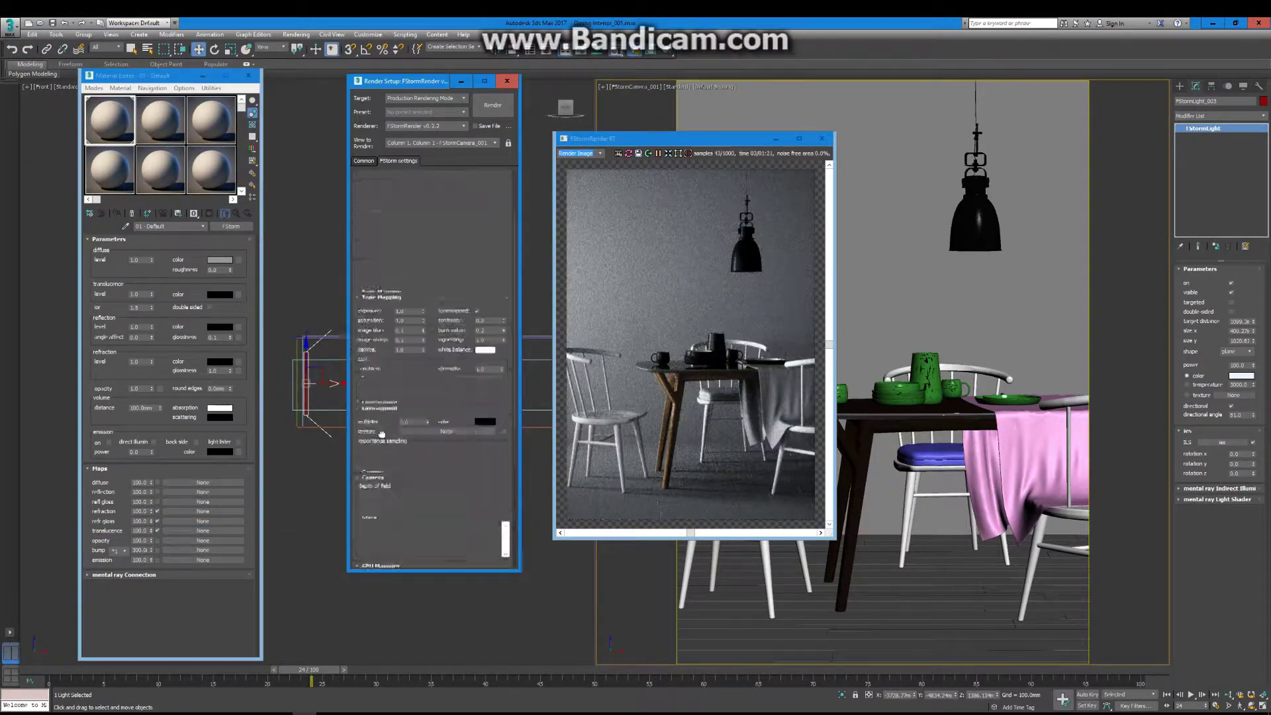
{"action": "double_click", "coordinate": [490, 263]}
{"action": "type", "text": "5000"}
{"action": "key", "text": "Return"}
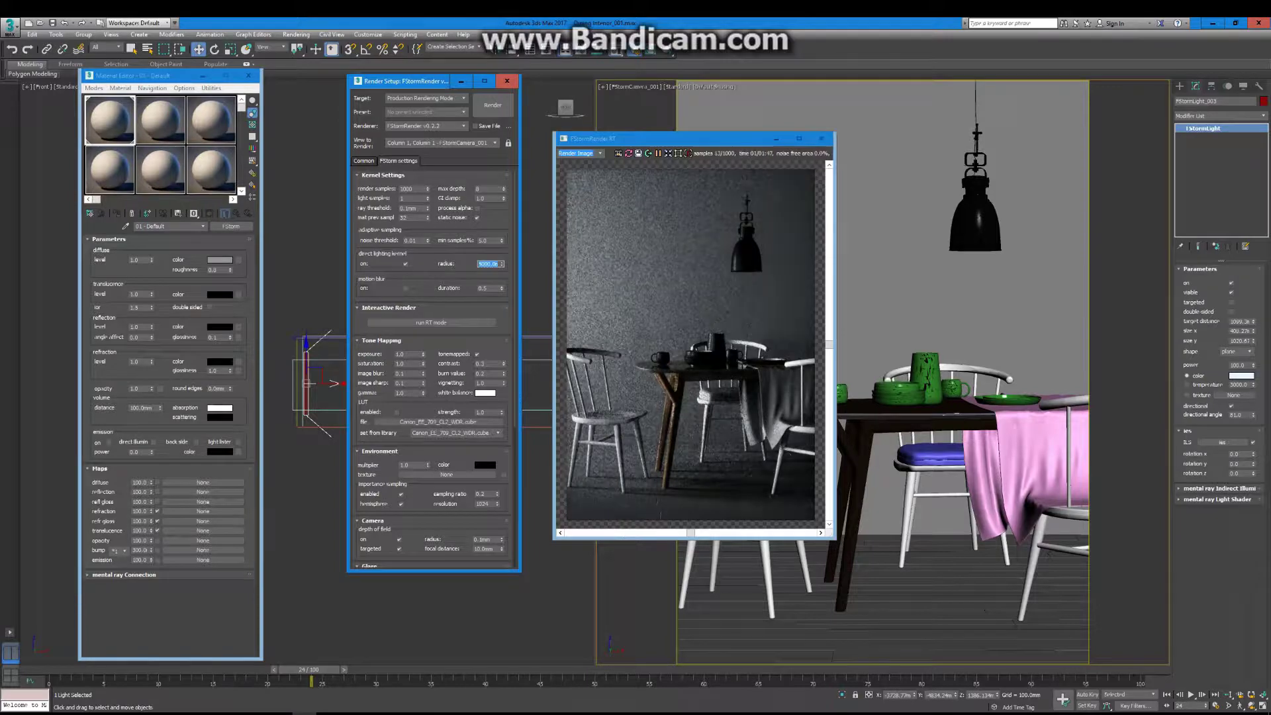
{"action": "type", "text": "5000"}
{"action": "key", "text": "Return"}
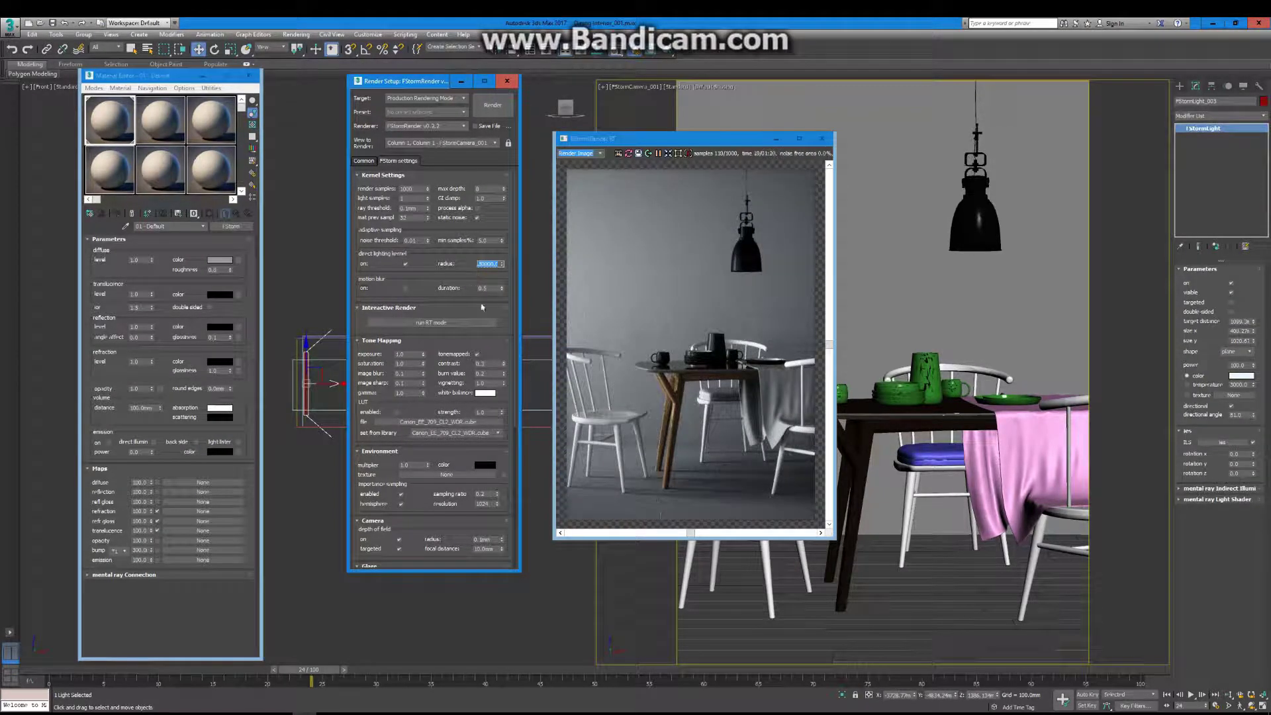
{"action": "left_click", "coordinate": [1240, 376]}
{"action": "left_click", "coordinate": [368, 171]}
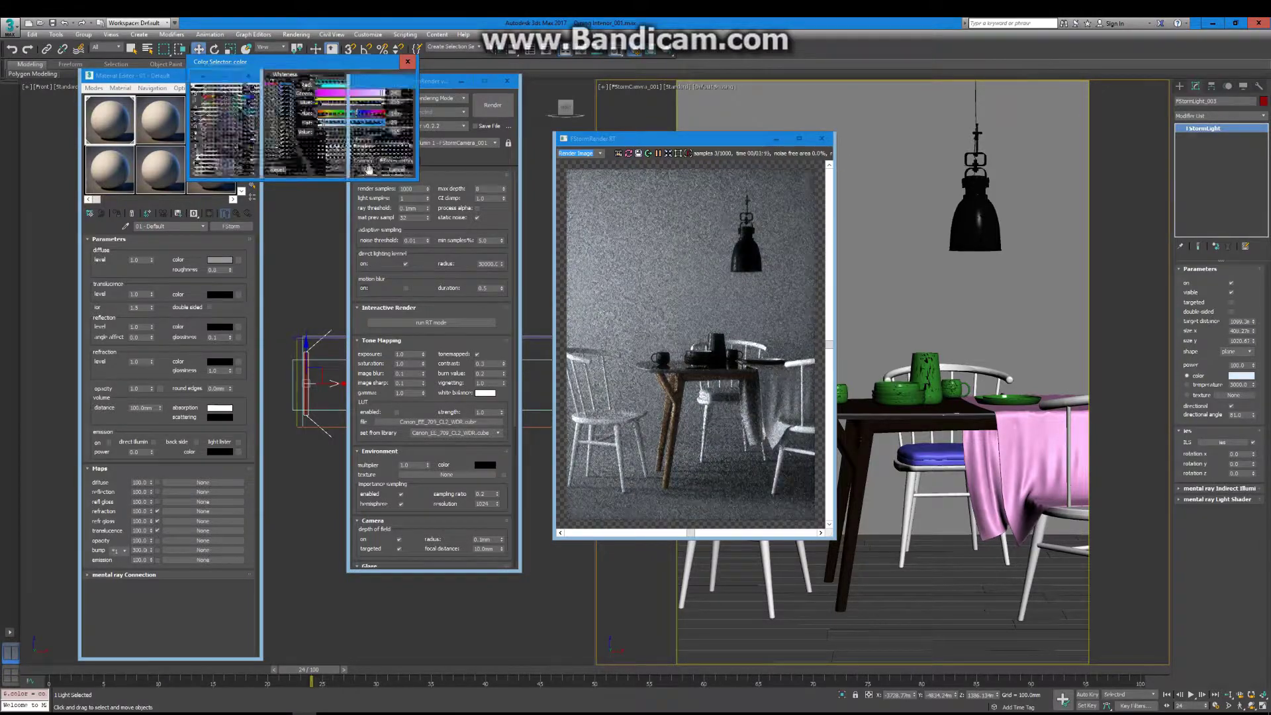
Step: Assign an FStorm Bitmap as the environment texture and open a comparison render
{"action": "left_click", "coordinate": [438, 475]}
{"action": "left_click", "coordinate": [582, 285]}
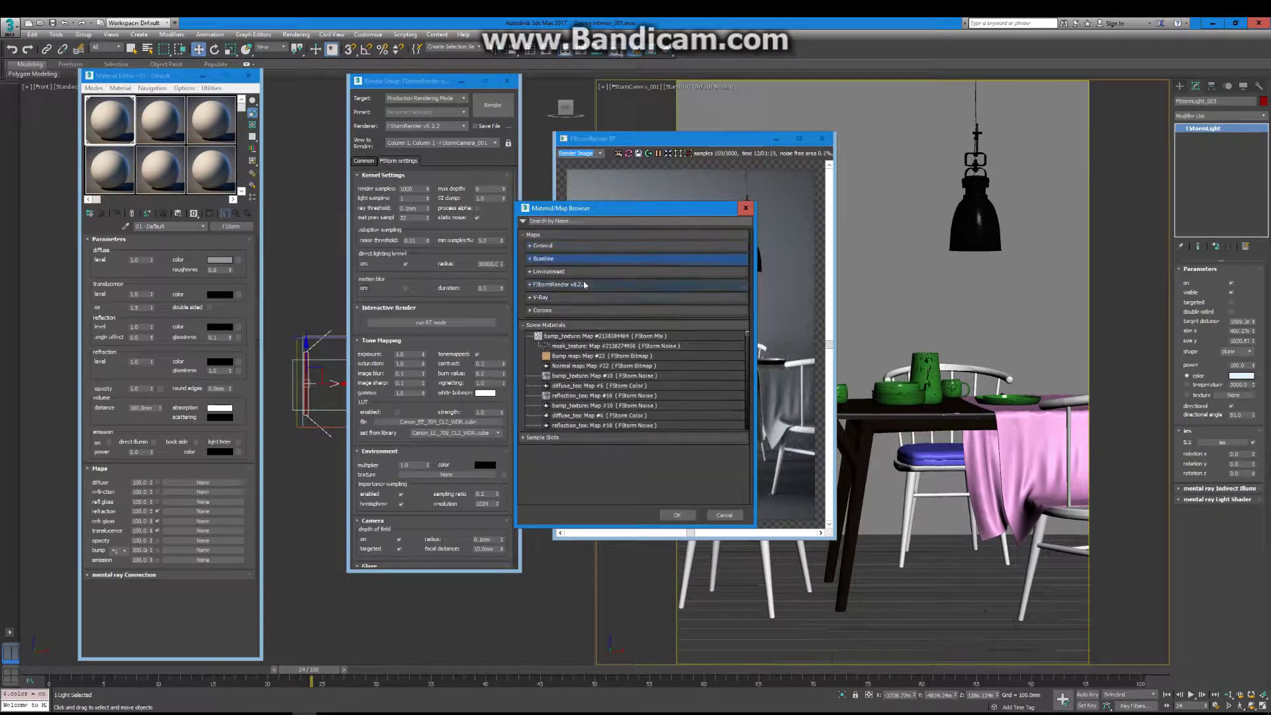
{"action": "double_click", "coordinate": [585, 294]}
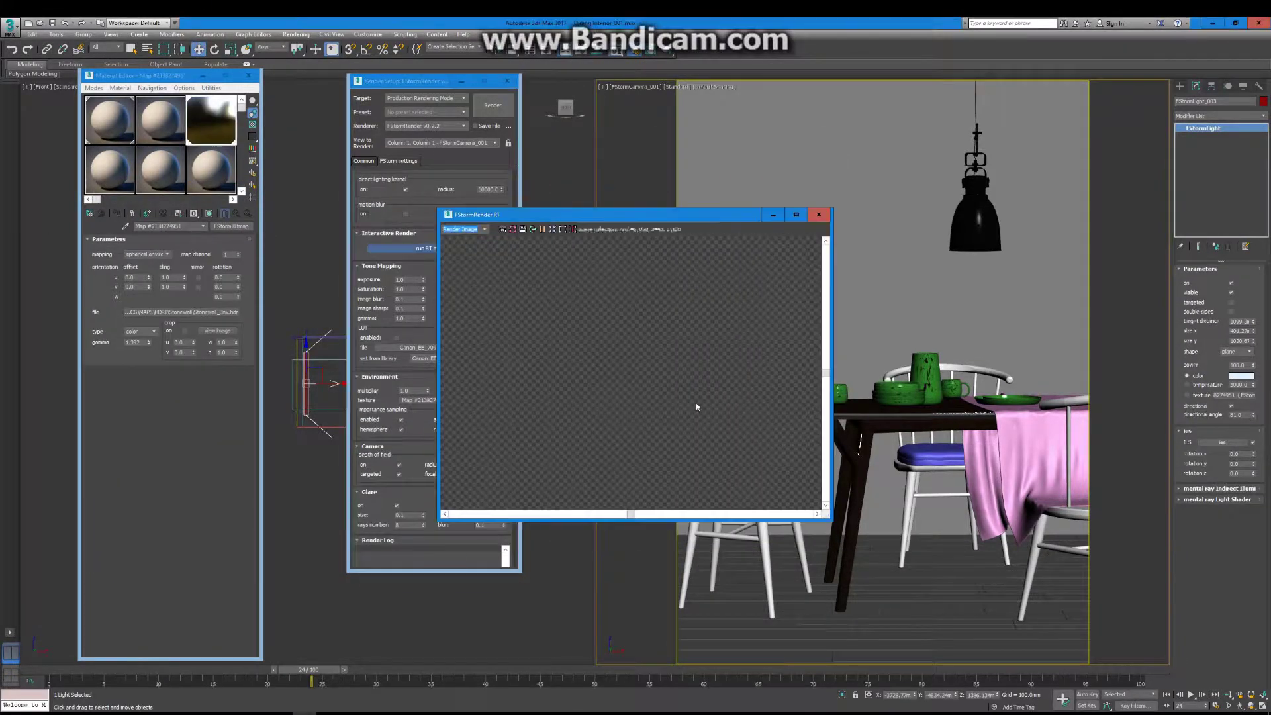
{"action": "left_click_drag", "start_coordinate": [832, 518], "coordinate": [744, 646]}
{"action": "left_click_drag", "start_coordinate": [503, 213], "coordinate": [624, 125]}
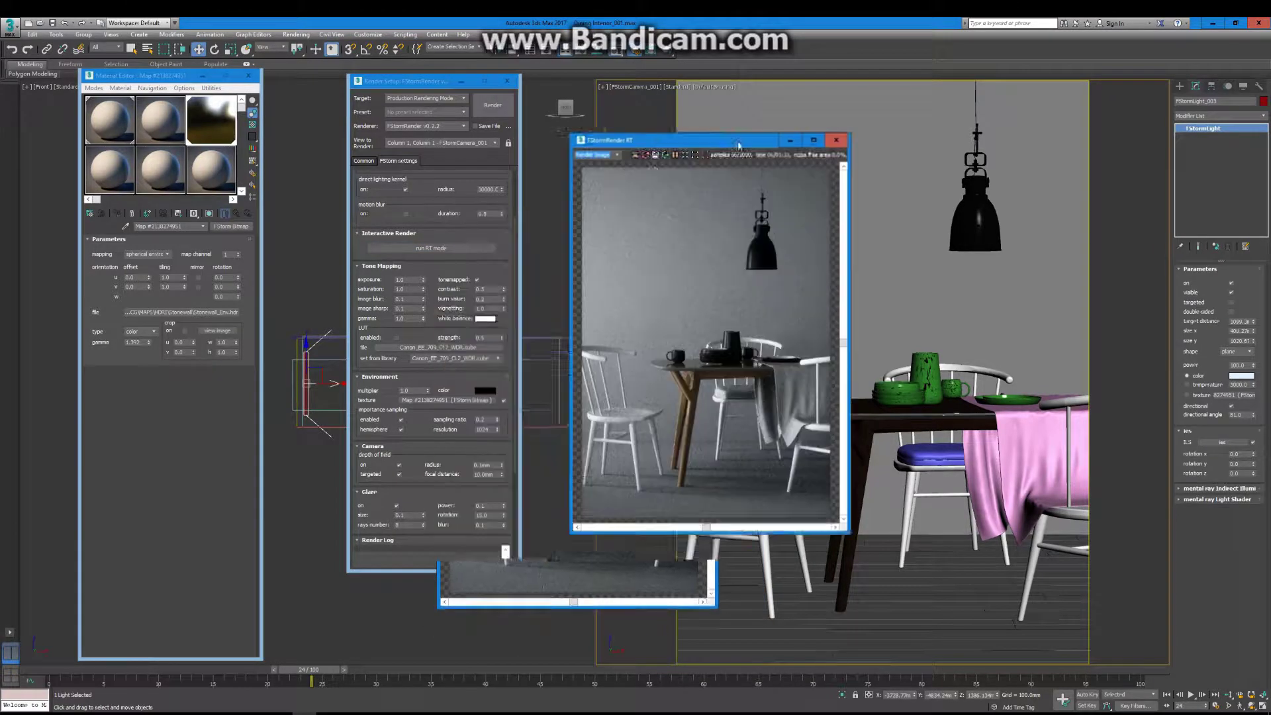
{"action": "left_click", "coordinate": [657, 140]}
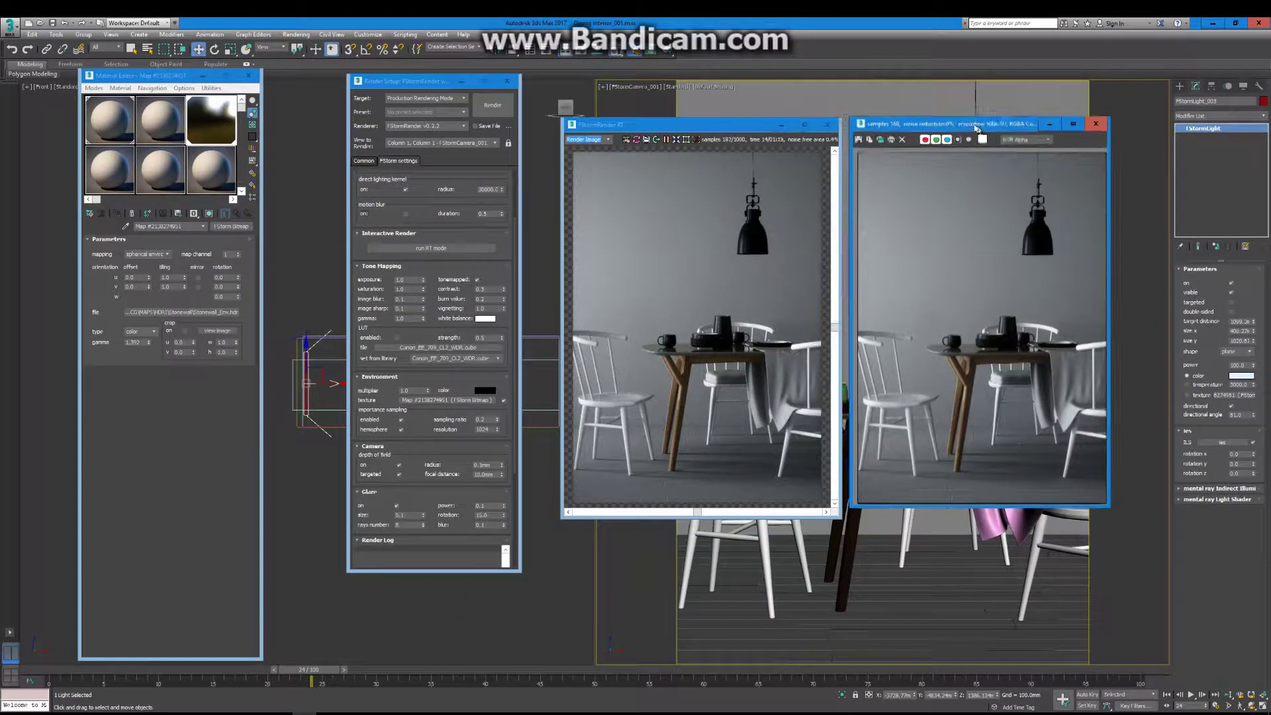
Step: Switch the light from colour to texture and enable the LUT in tone mapping
{"action": "left_click", "coordinate": [1188, 396]}
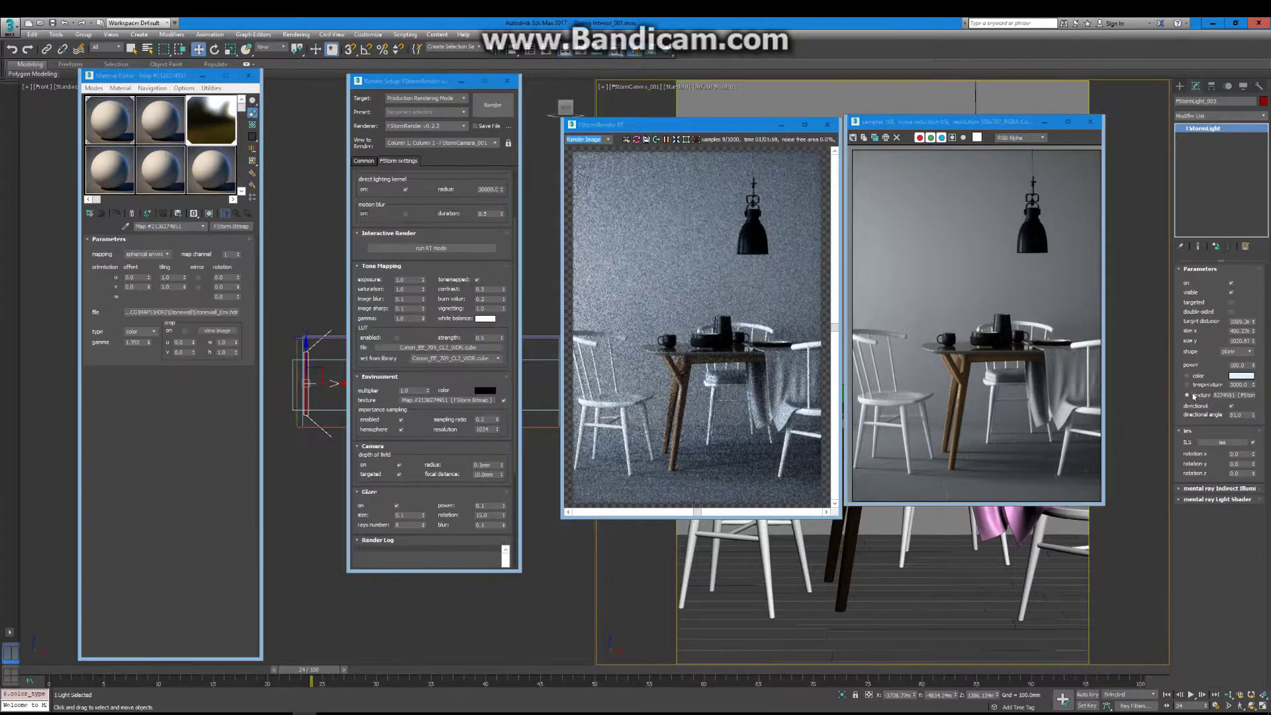
{"action": "left_click", "coordinate": [397, 338]}
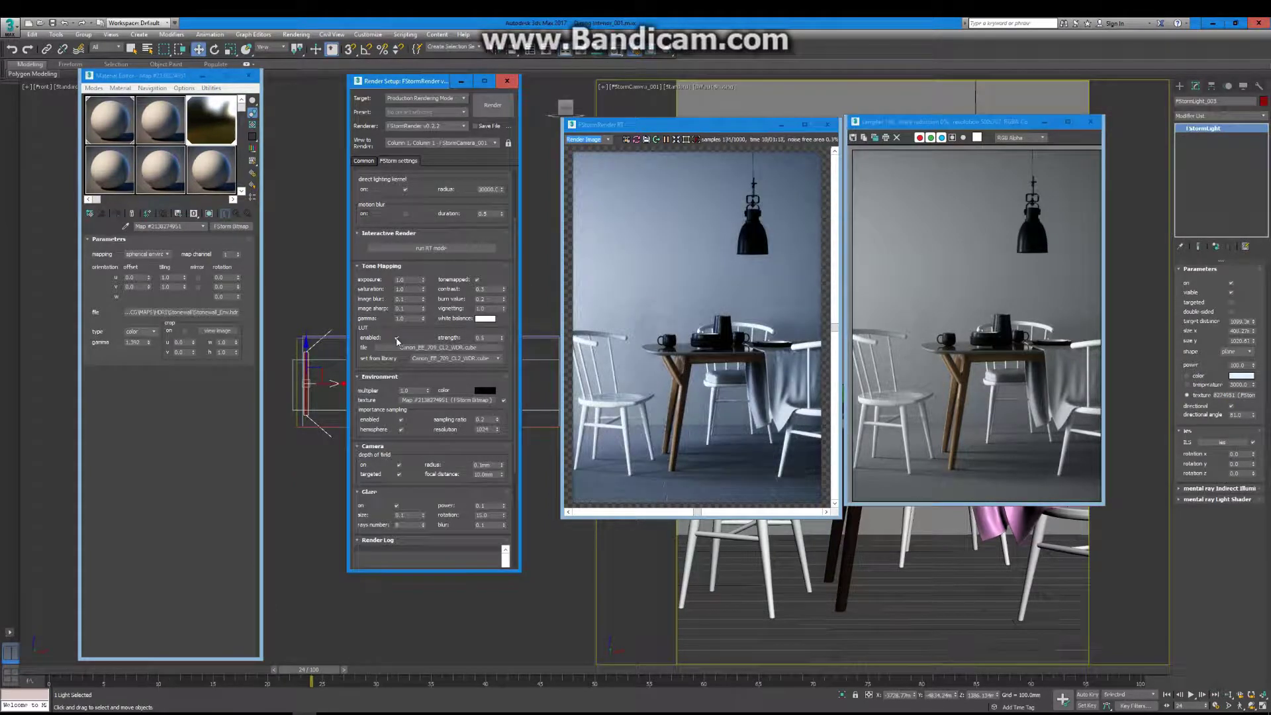
{"action": "left_click", "coordinate": [147, 49]}
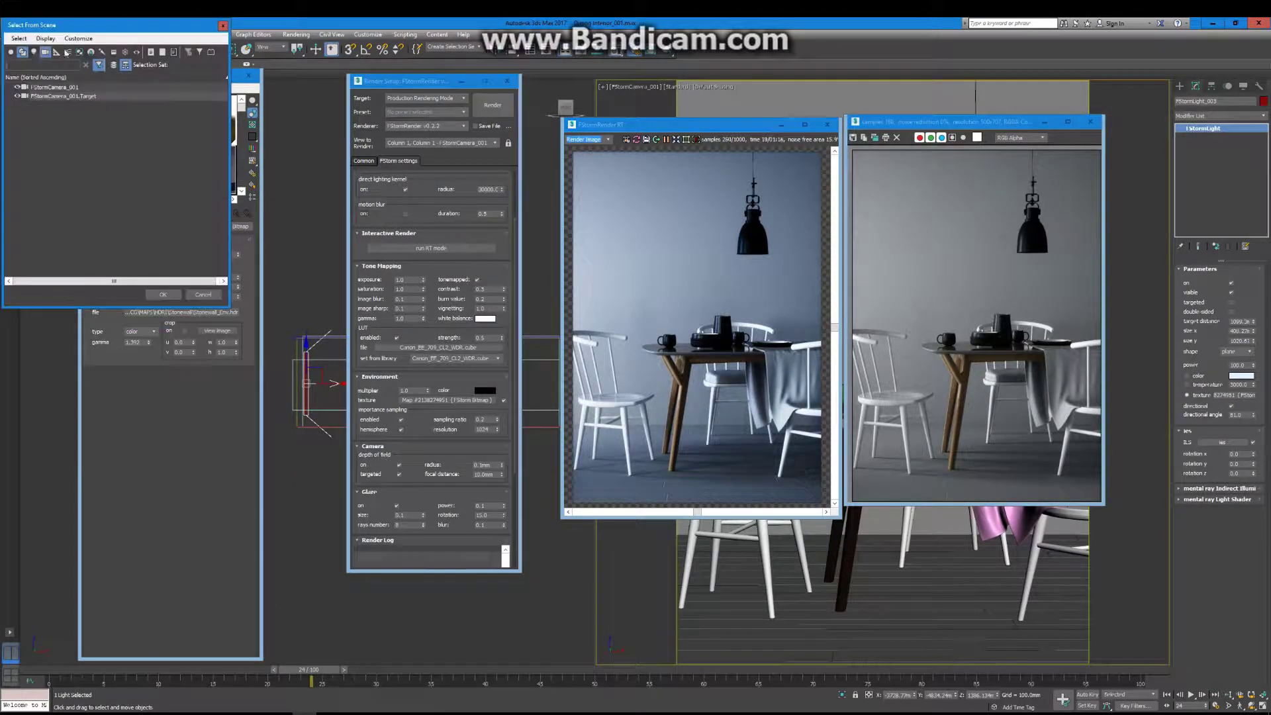
Step: Select FStormCamera_001 and tune its vignetting, gamma and burn value overrides
{"action": "double_click", "coordinate": [44, 86]}
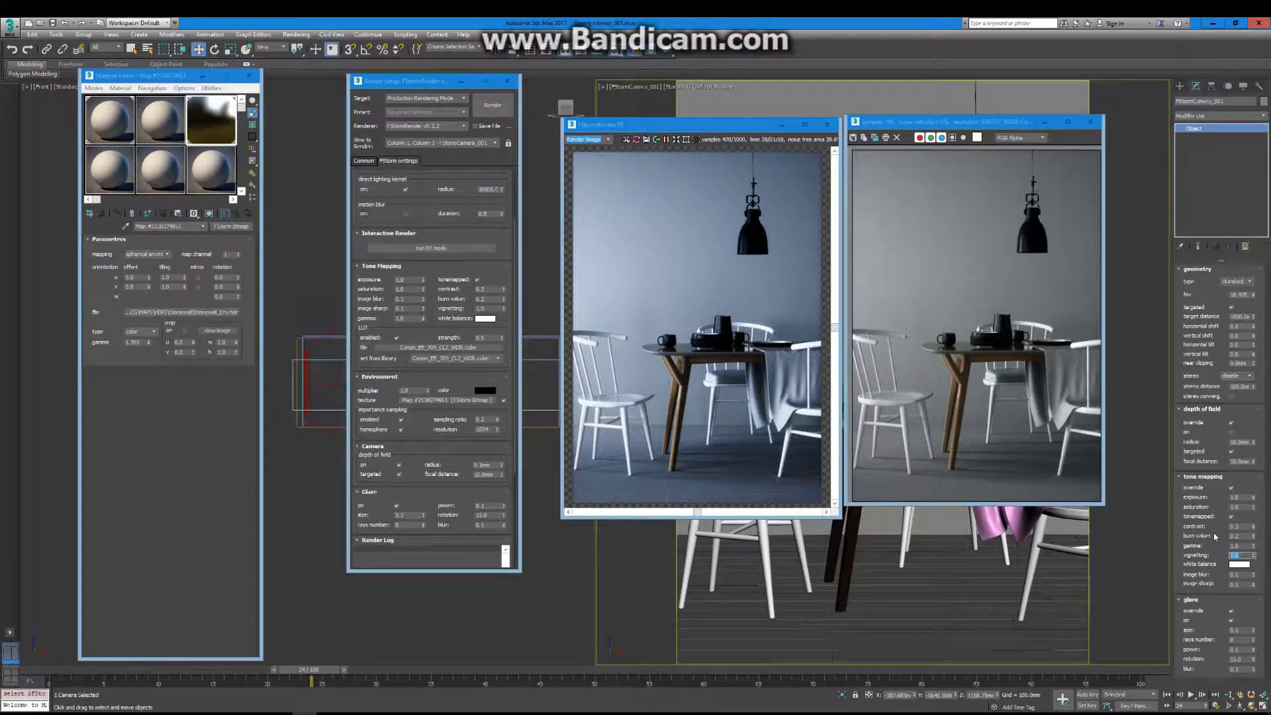
{"action": "key", "text": "Return"}
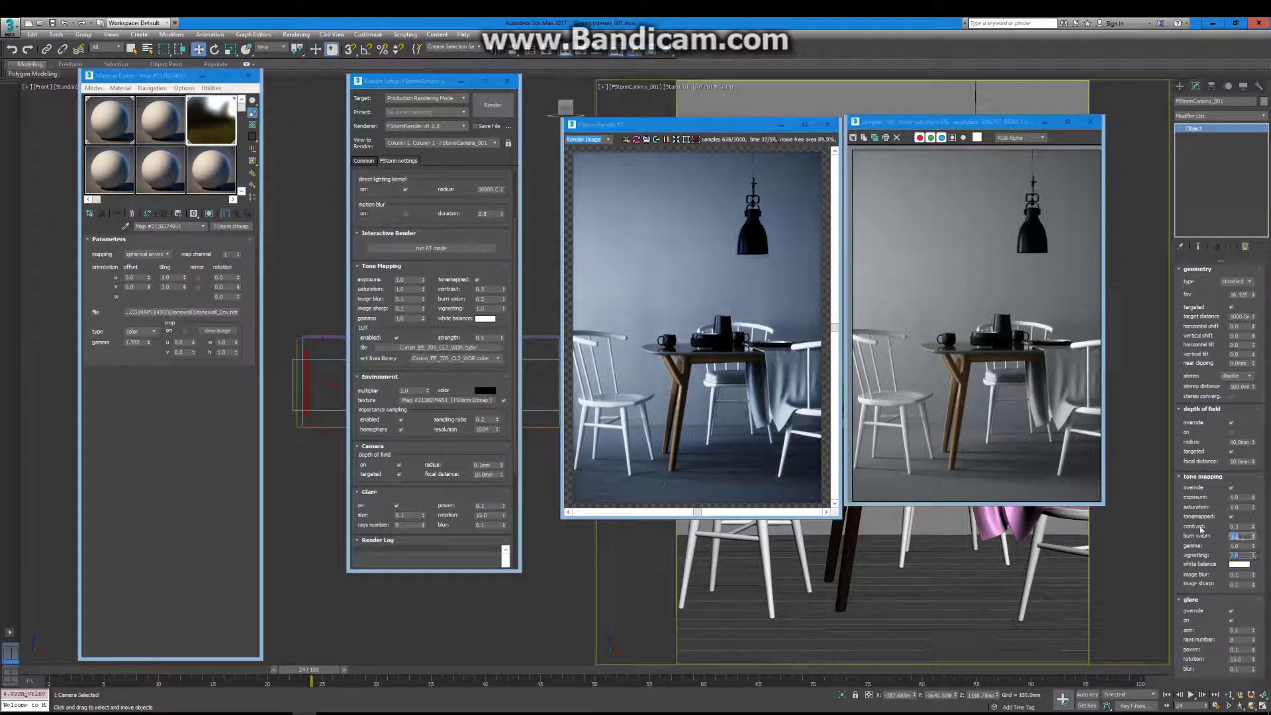
{"action": "key", "text": "Tab"}
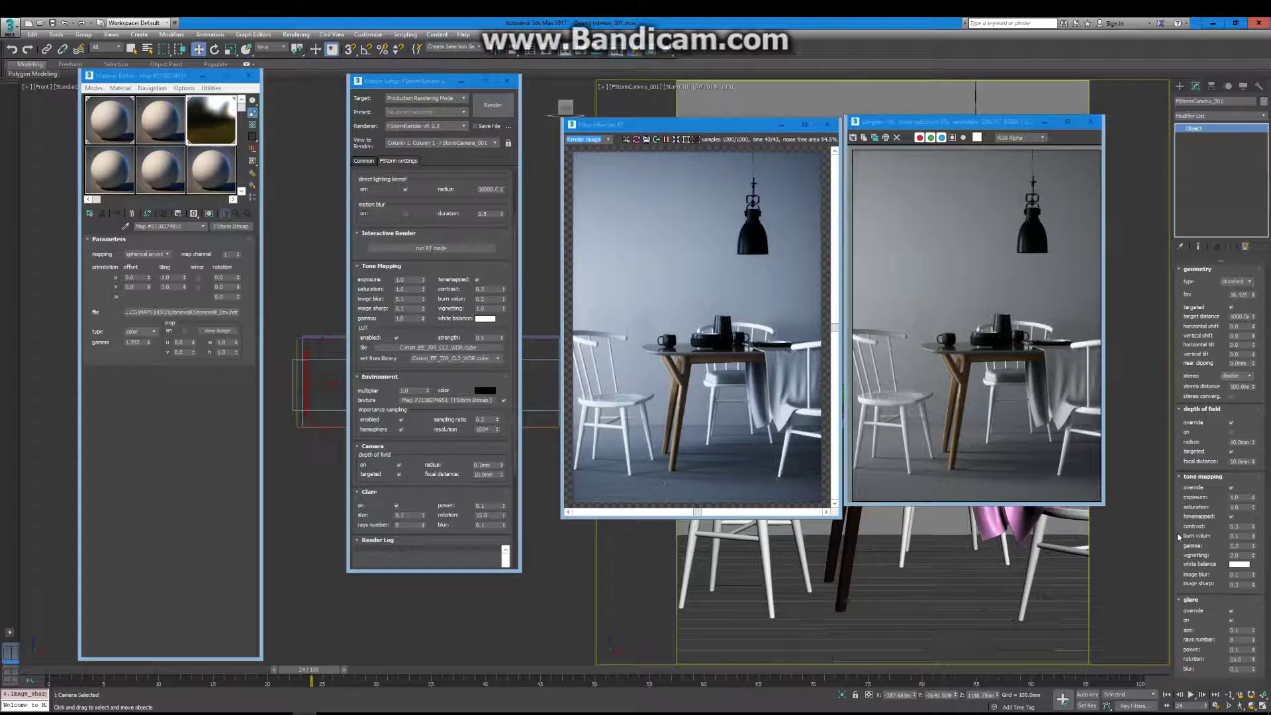
{"action": "double_click", "coordinate": [1238, 535]}
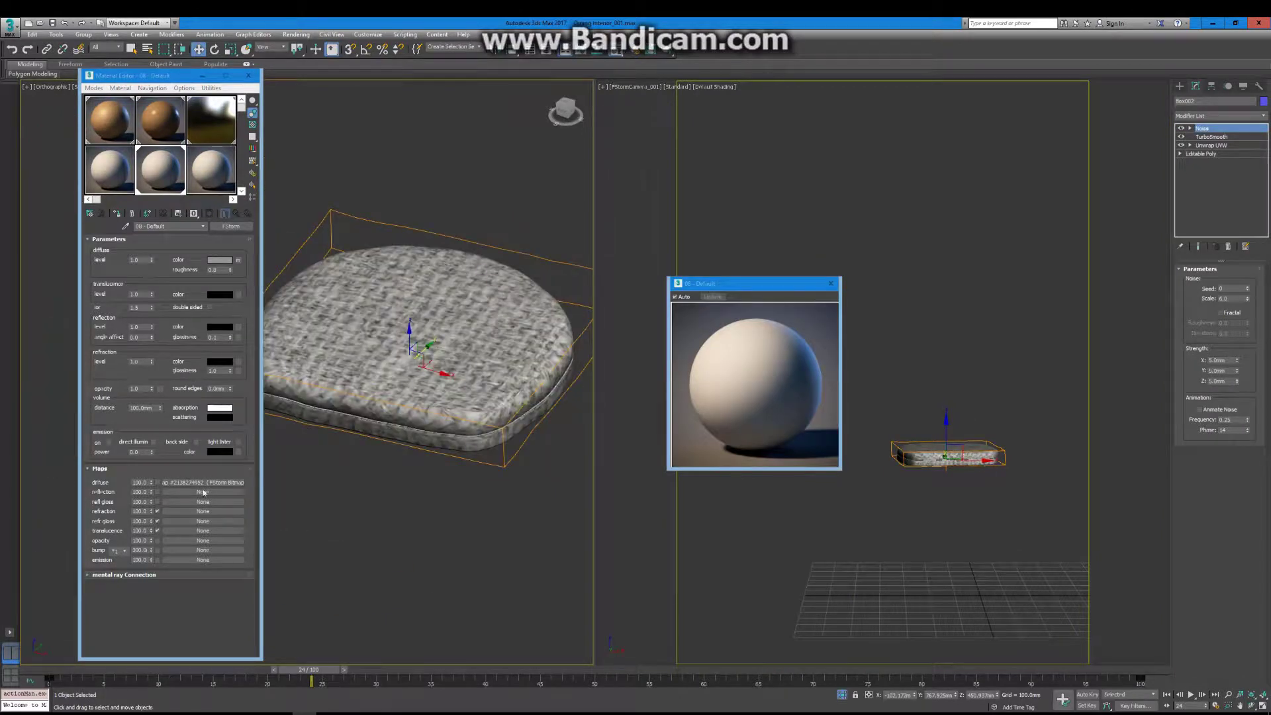
Step: Inspect the cushion's diffuse bitmap and its UV unwrap faces
{"action": "left_click", "coordinate": [202, 482]}
{"action": "scroll", "coordinate": [423, 428], "scroll_direction": "up", "scroll_amount": 3}
{"action": "scroll", "coordinate": [424, 429], "scroll_direction": "down", "scroll_amount": 2}
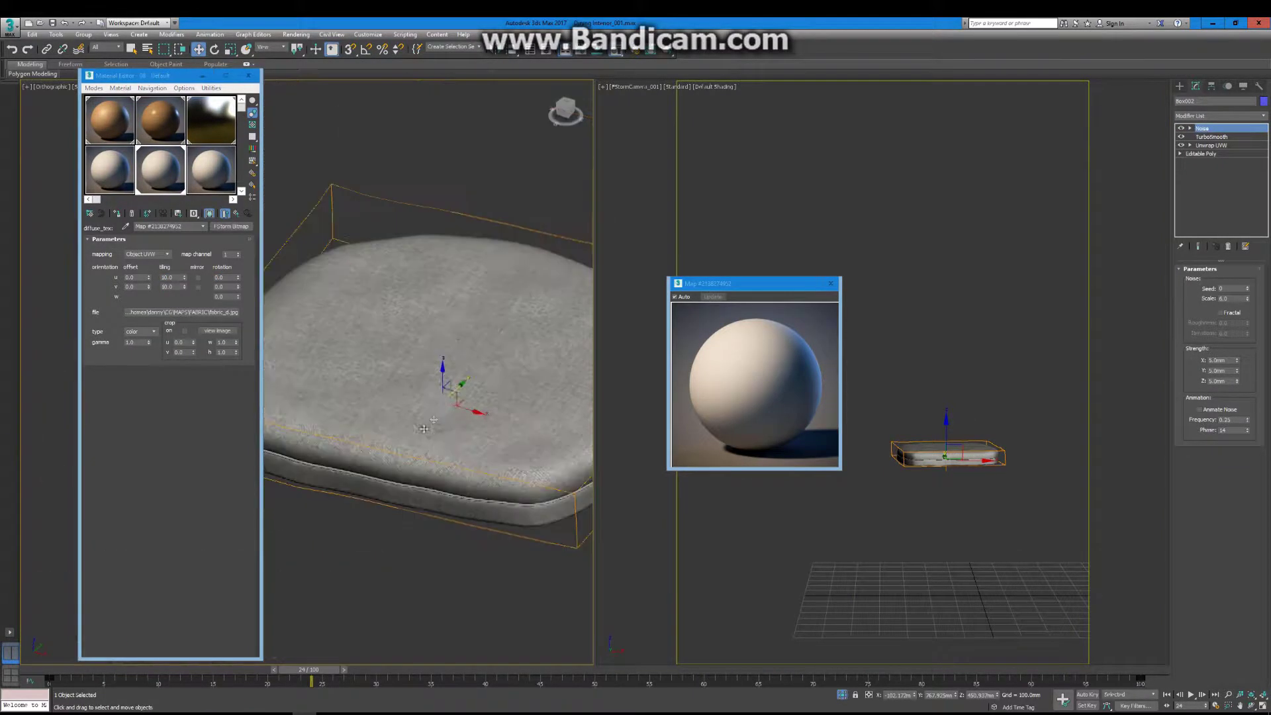
{"action": "left_click", "coordinate": [1211, 145]}
{"action": "left_click", "coordinate": [1205, 285]}
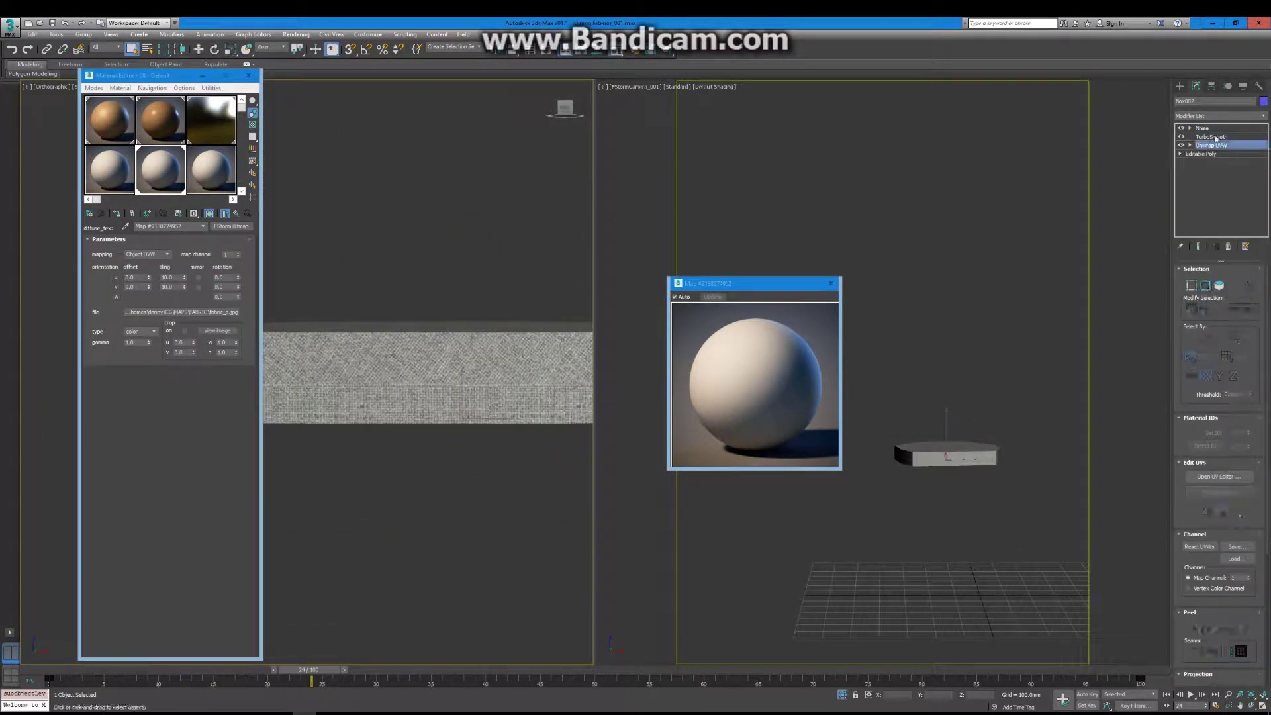
{"action": "left_click", "coordinate": [1213, 137]}
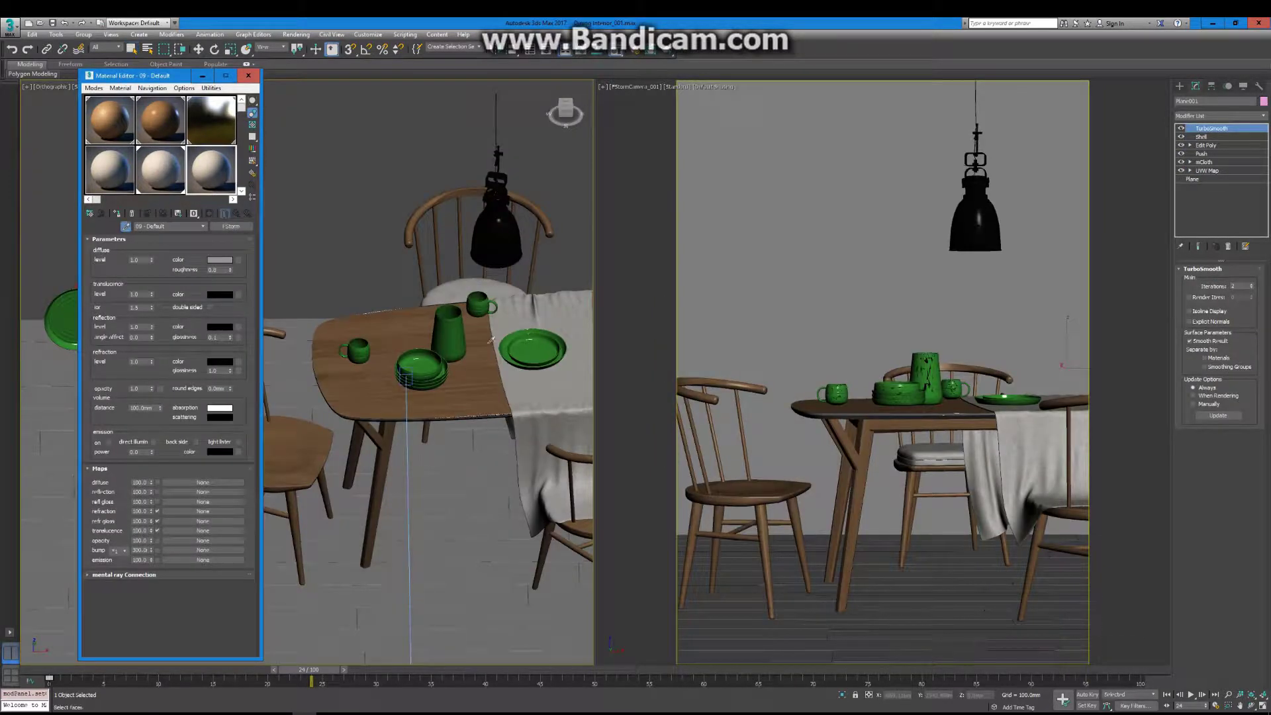
Step: Change Ceramic_1's diffuse from green to a white FStorm Color map
{"action": "left_click", "coordinate": [219, 260]}
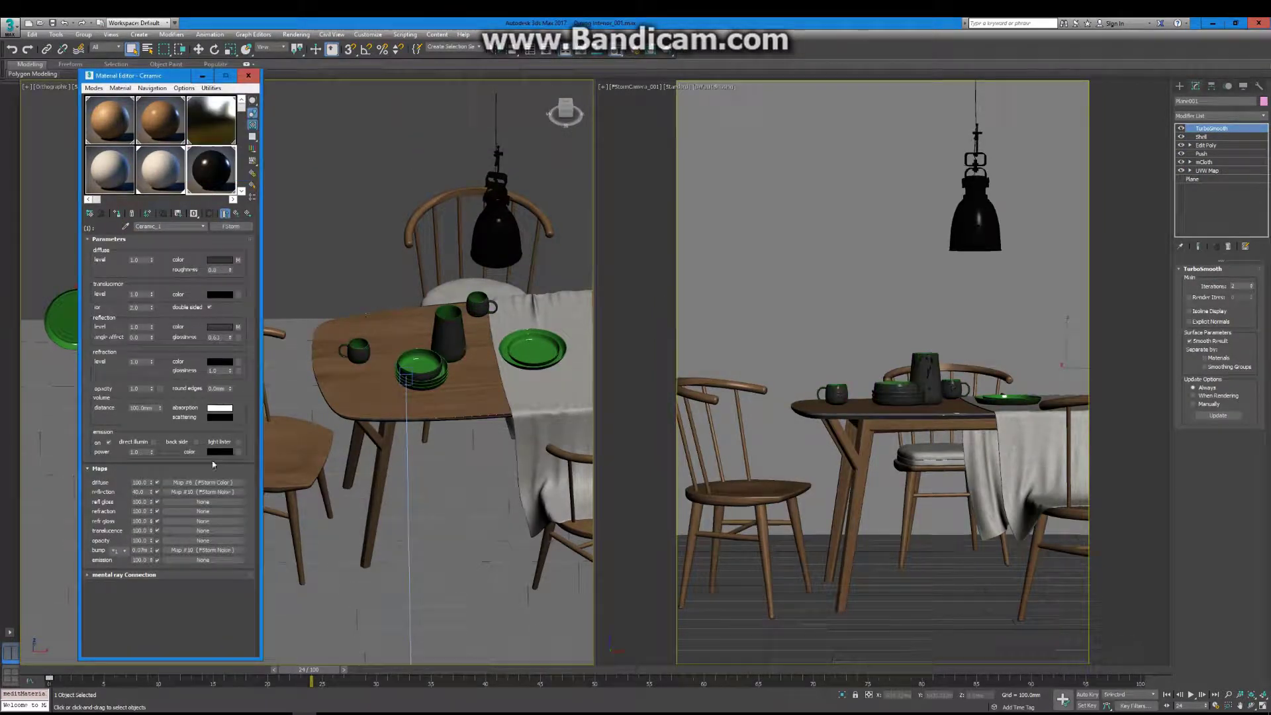
{"action": "left_click", "coordinate": [199, 485]}
{"action": "left_click", "coordinate": [156, 255]}
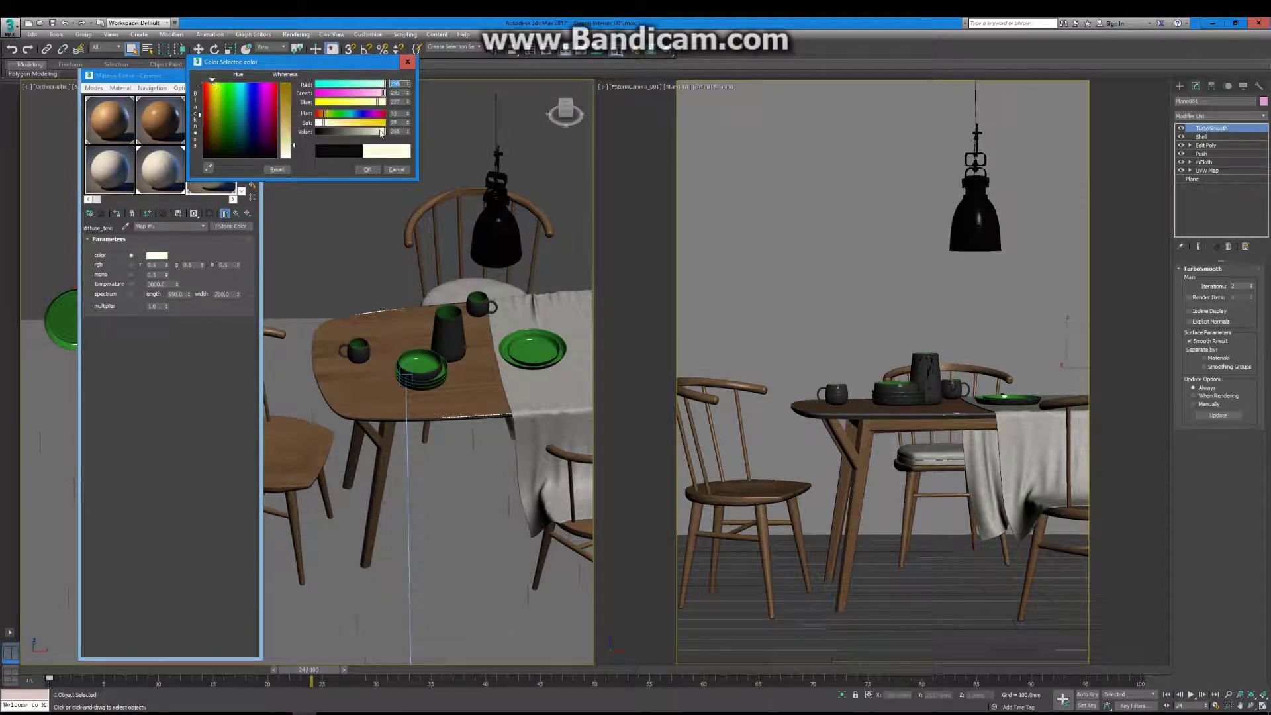
{"action": "left_click", "coordinate": [367, 170]}
{"action": "left_click", "coordinate": [237, 213]}
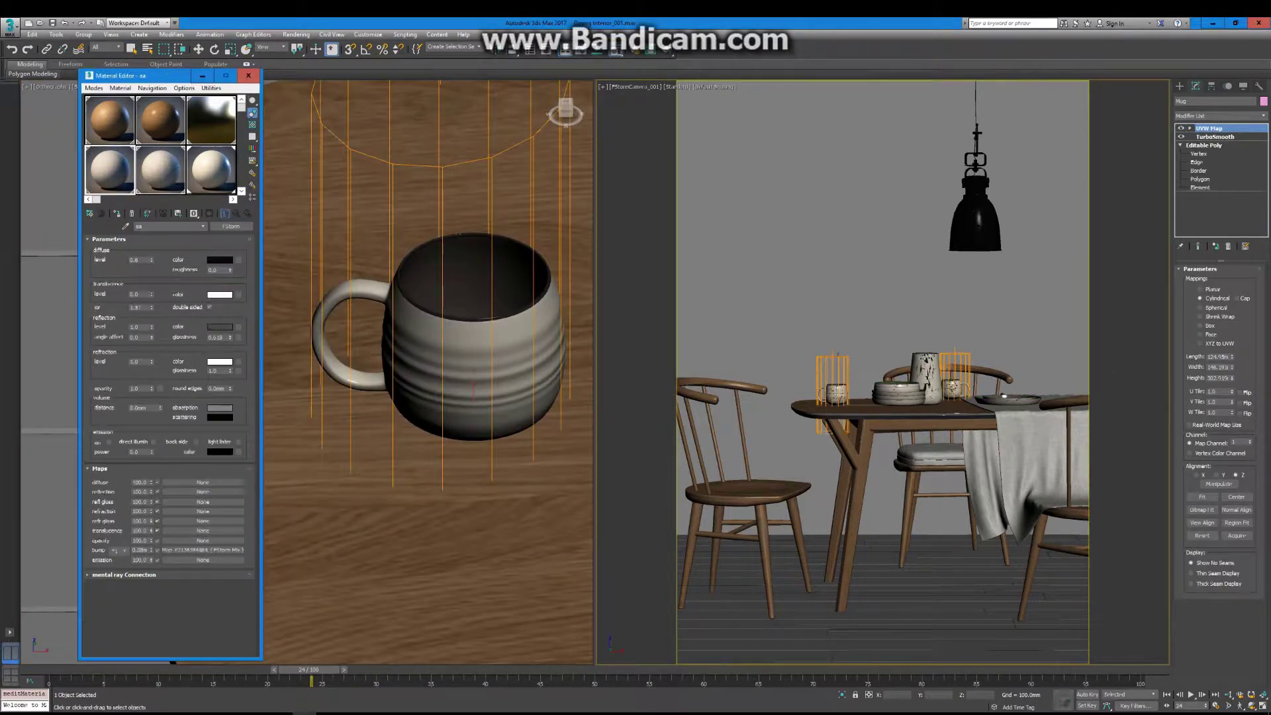
{"action": "left_click", "coordinate": [220, 259]}
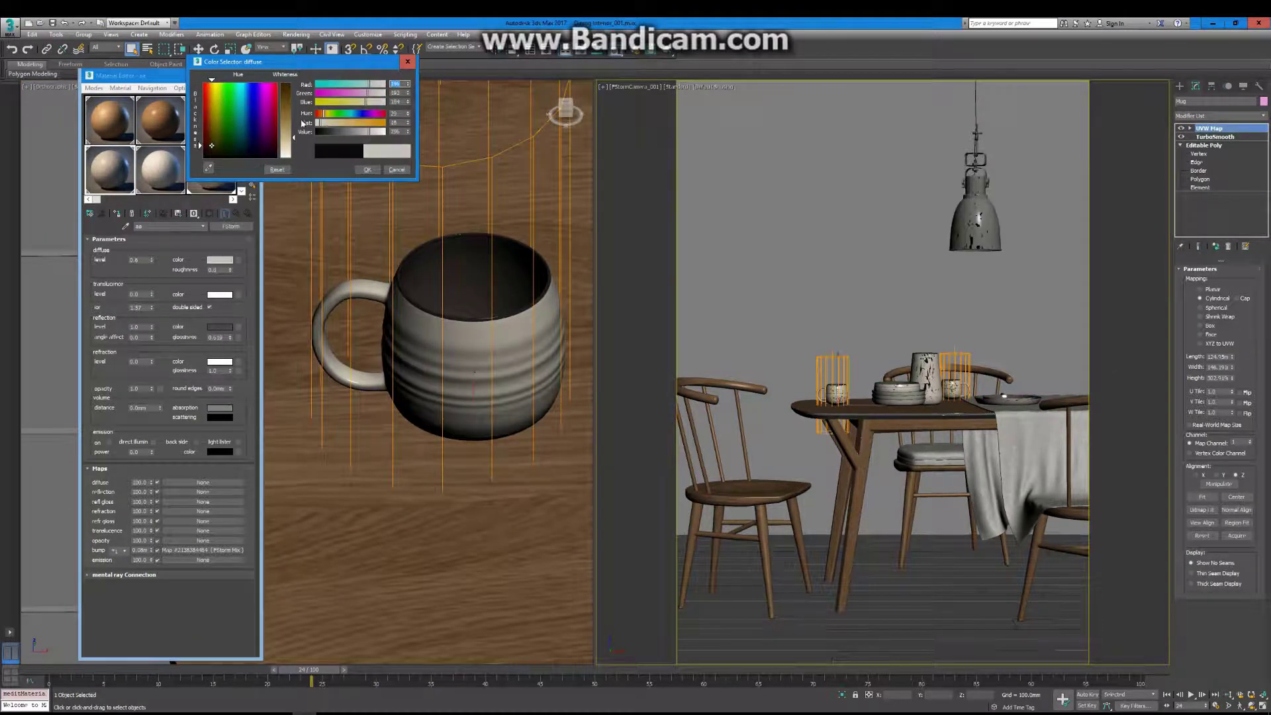
Step: Give the mug a cream diffuse, an FStorm Bitmap diffuse map at amount 0, and white reflection
{"action": "left_click", "coordinate": [373, 171]}
{"action": "left_click", "coordinate": [193, 485]}
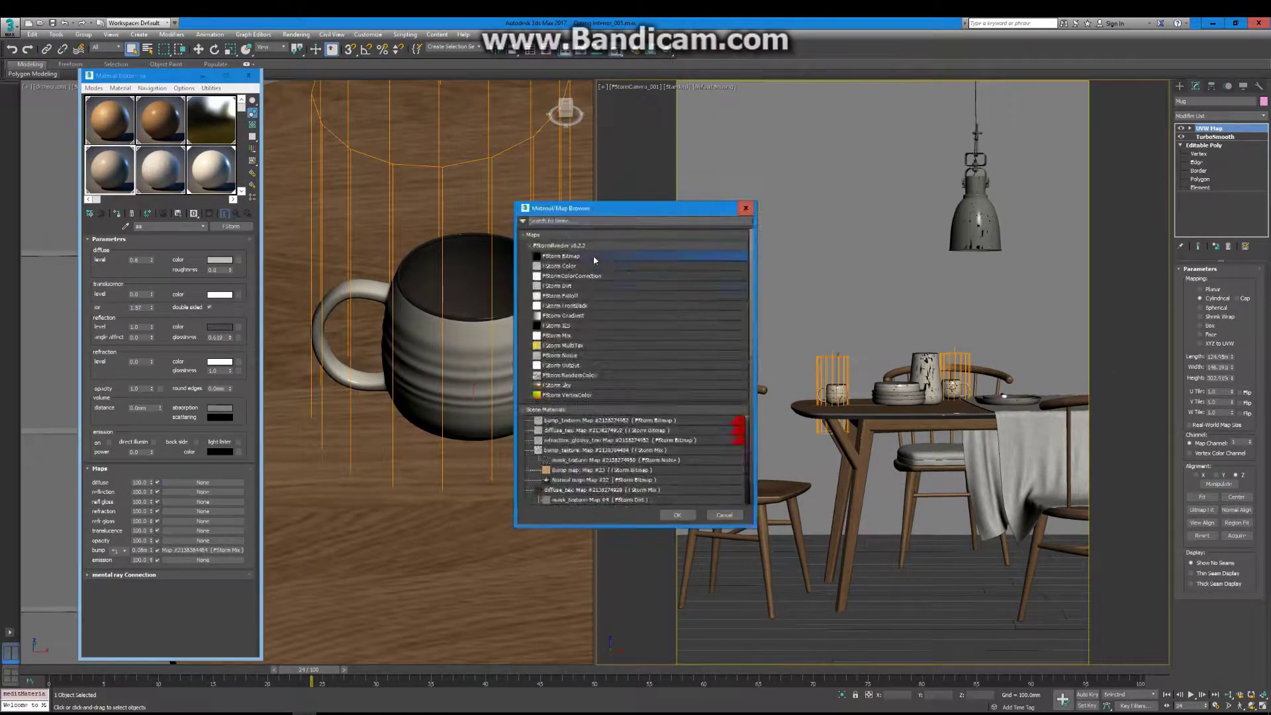
{"action": "double_click", "coordinate": [596, 278]}
{"action": "right_click", "coordinate": [151, 483]}
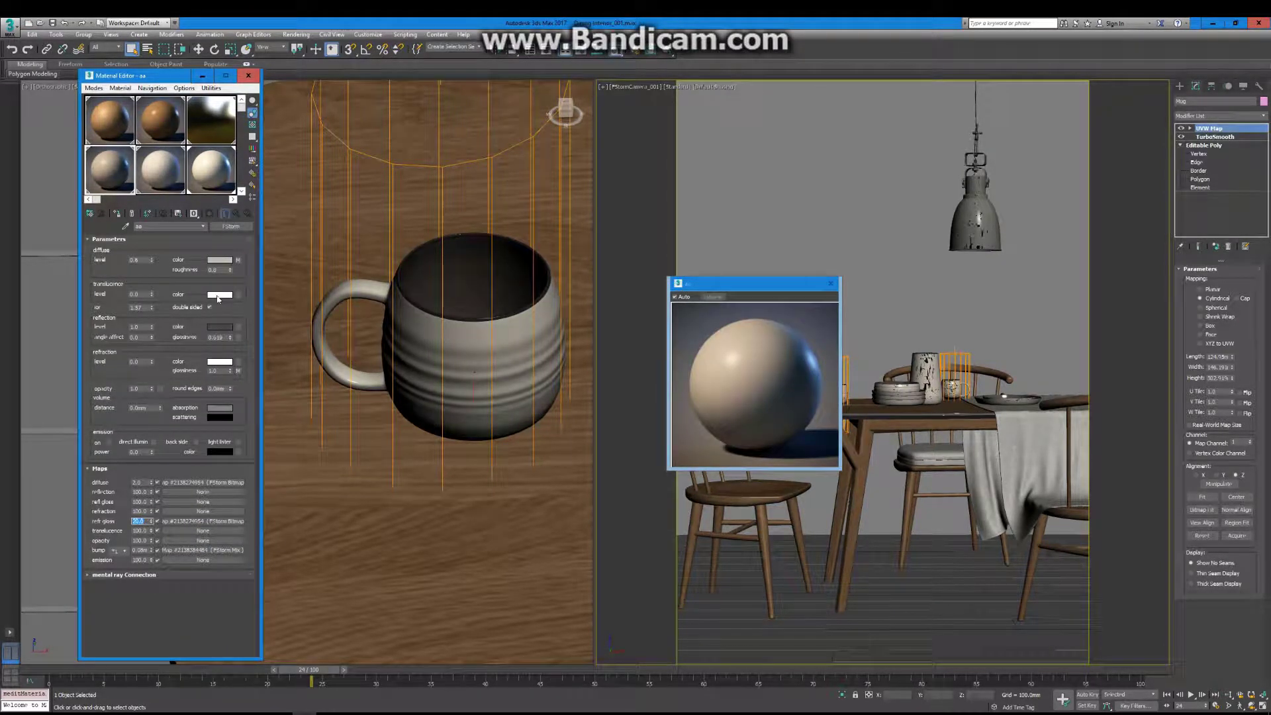
{"action": "left_click", "coordinate": [219, 326]}
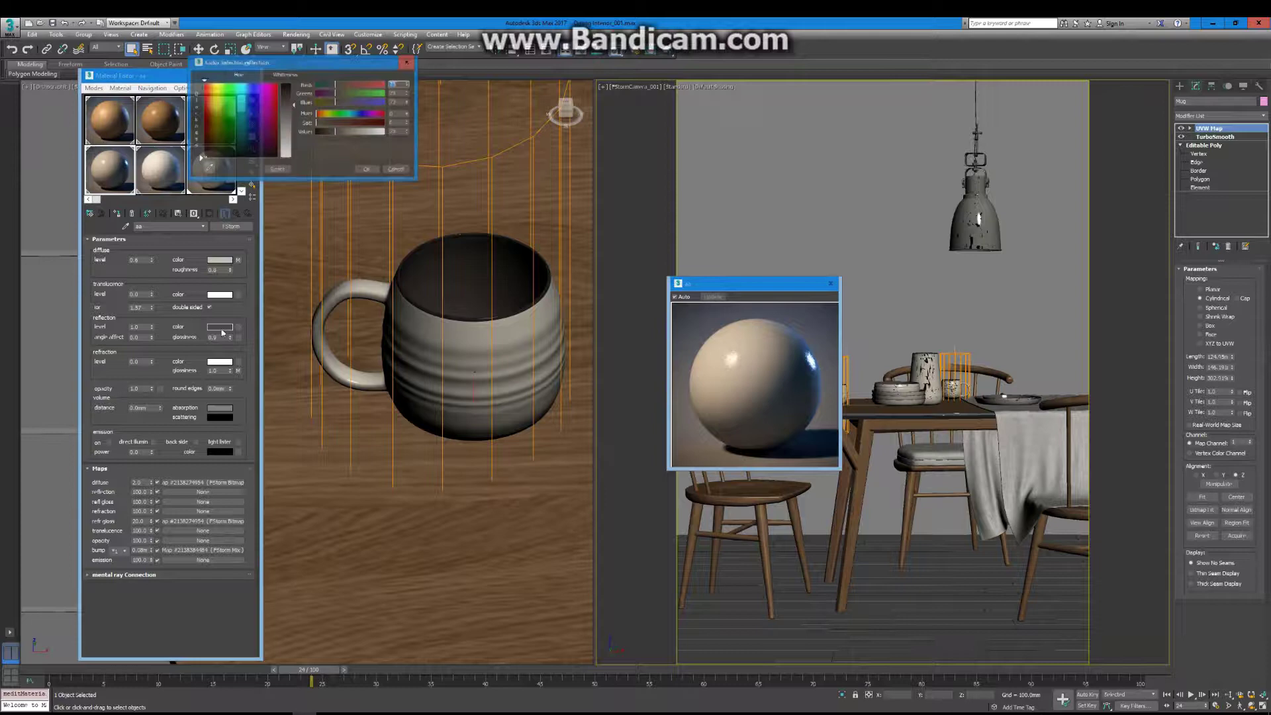
{"action": "left_click", "coordinate": [373, 171]}
{"action": "left_click", "coordinate": [140, 550]}
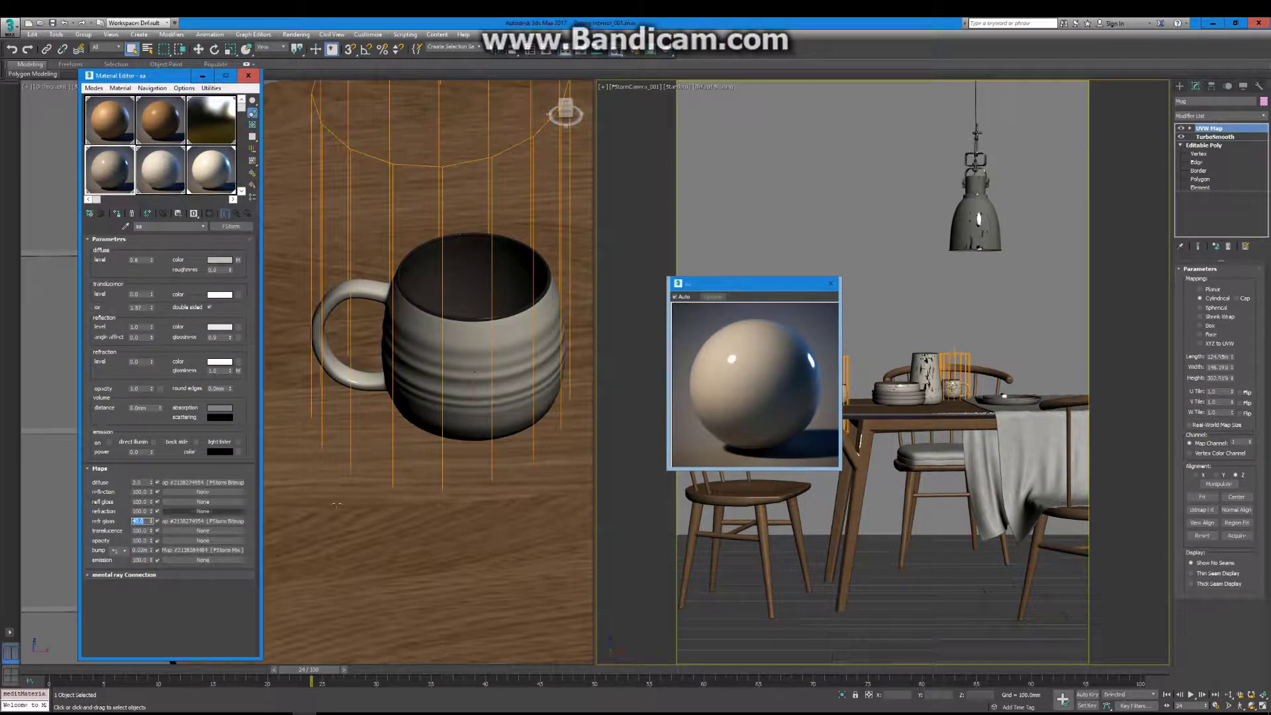
{"action": "left_click", "coordinate": [830, 284]}
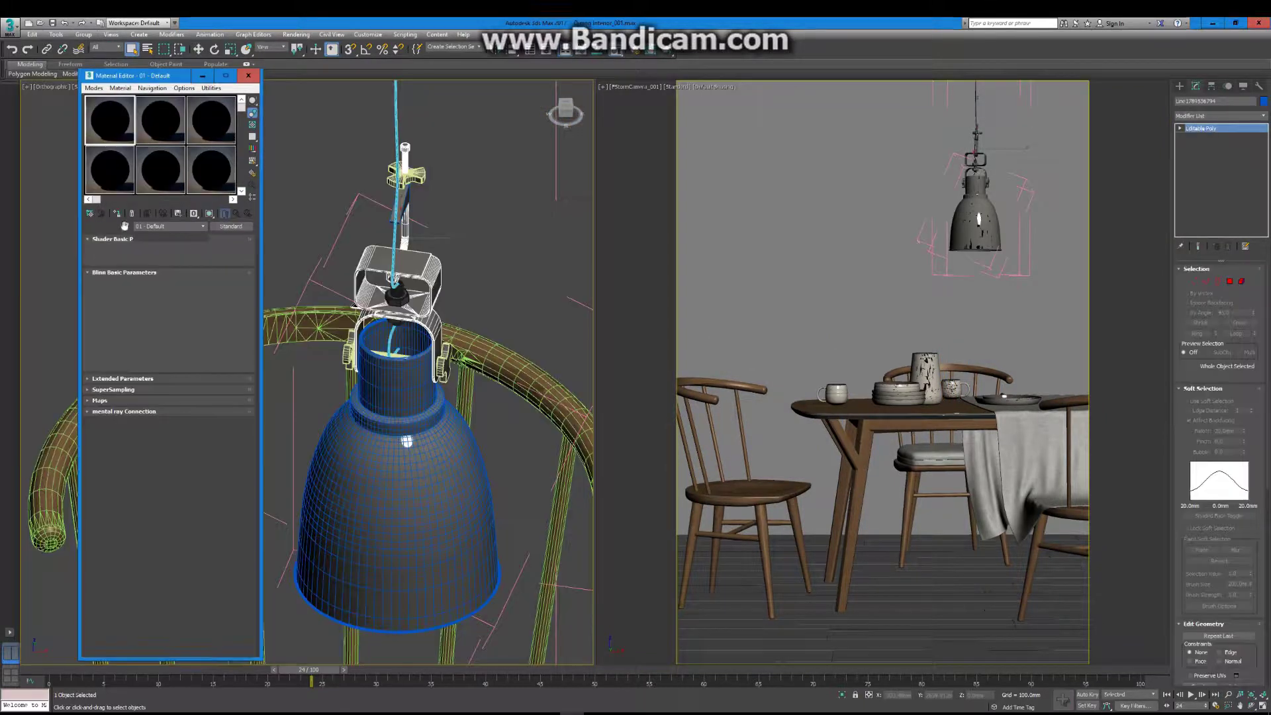
Step: Create an FStorm material with an orange reflection colour, assign it to the lamp and name it nickle
{"action": "left_click", "coordinate": [533, 419]}
{"action": "scroll", "coordinate": [629, 397], "scroll_direction": "down", "scroll_amount": 1}
{"action": "double_click", "coordinate": [563, 411]}
{"action": "left_click", "coordinate": [220, 260]}
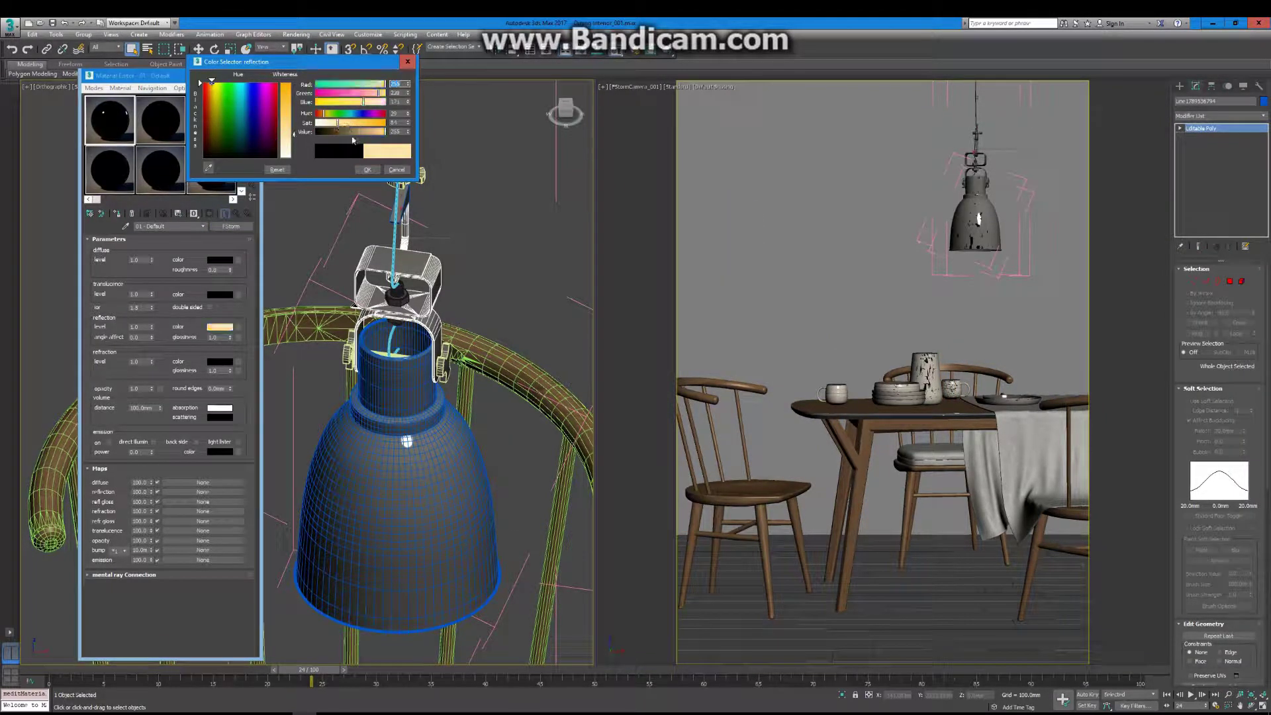
{"action": "left_click", "coordinate": [367, 170]}
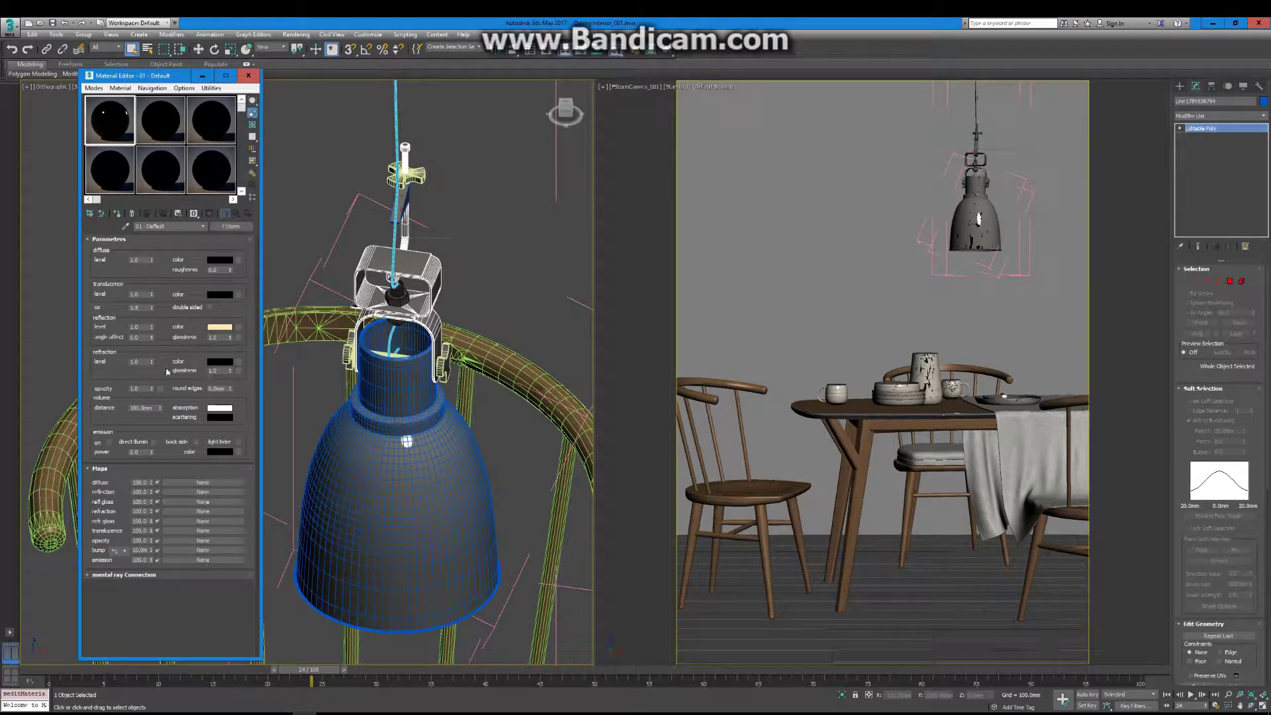
{"action": "left_click", "coordinate": [219, 327]}
{"action": "left_click_drag", "start_coordinate": [331, 122], "coordinate": [359, 133]}
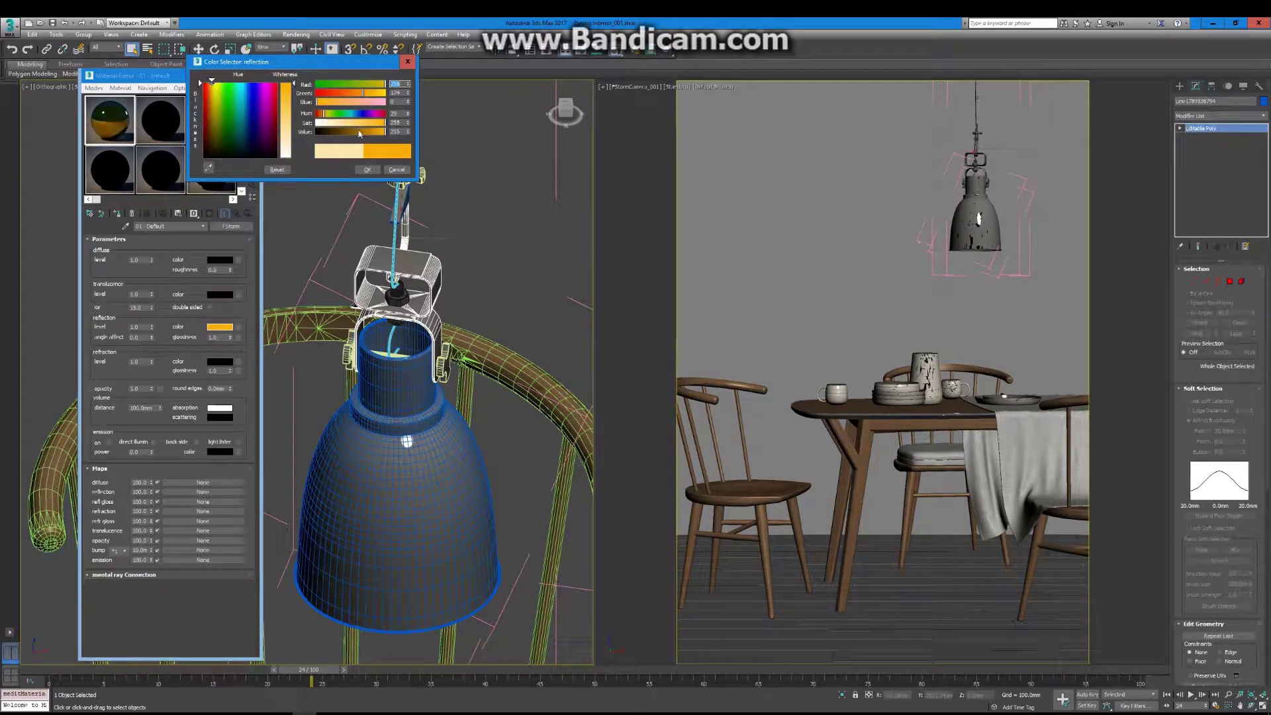
{"action": "left_click_drag", "start_coordinate": [418, 263], "coordinate": [418, 264]}
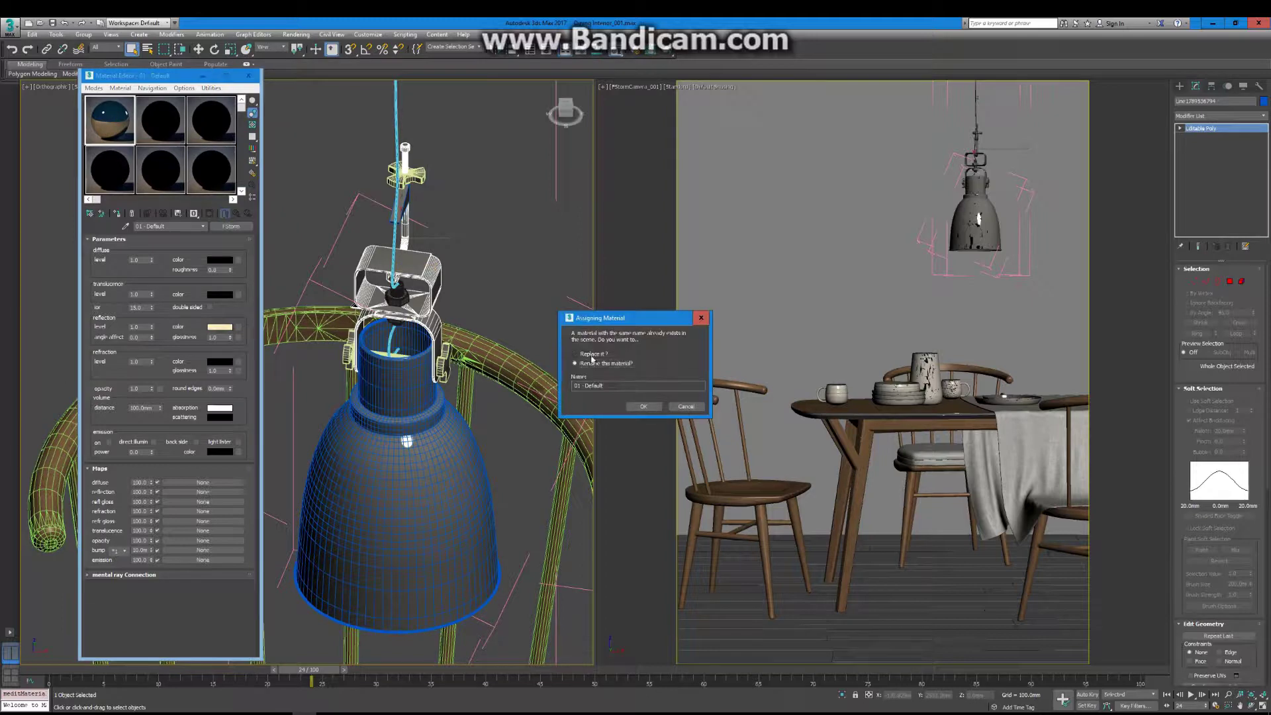
{"action": "type", "text": "ckle"}
{"action": "key", "text": "Return"}
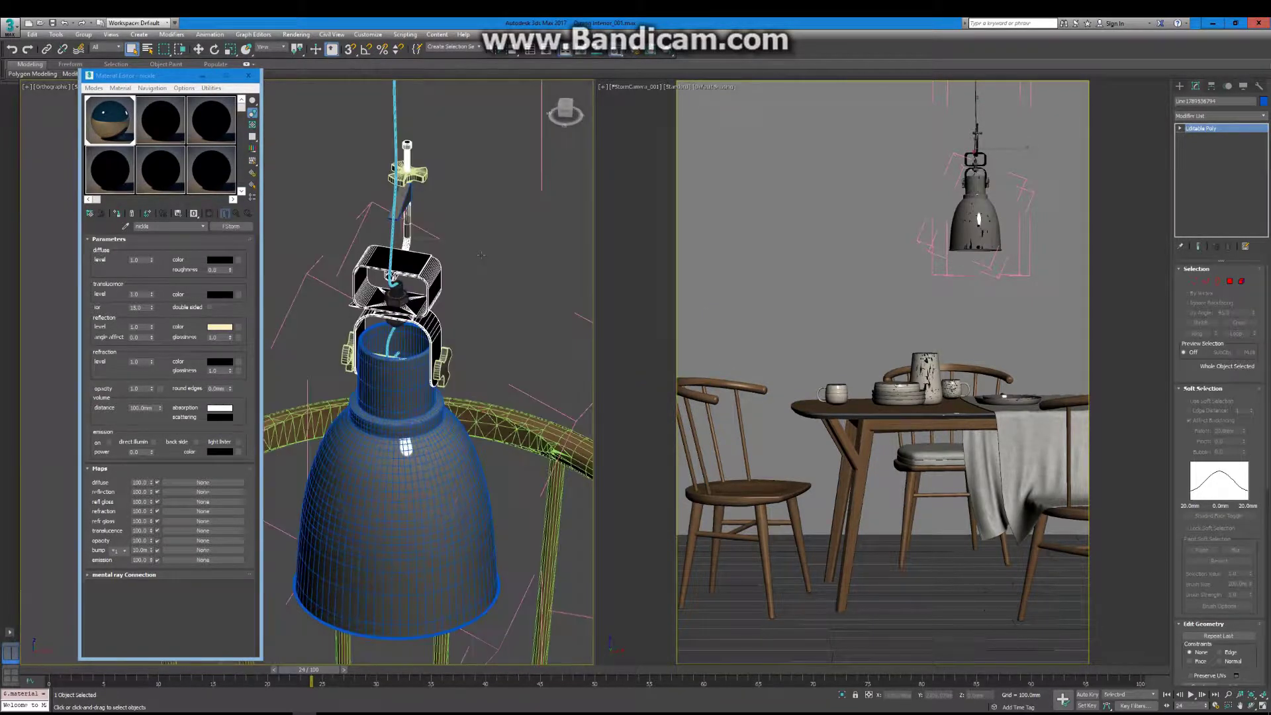
Step: Lighten the steel material's reflection colour to light grey
{"action": "key", "text": "4"}
{"action": "scroll", "coordinate": [397, 278], "scroll_direction": "up", "scroll_amount": 3}
{"action": "scroll", "coordinate": [397, 278], "scroll_direction": "up", "scroll_amount": 3}
{"action": "scroll", "coordinate": [397, 278], "scroll_direction": "up", "scroll_amount": 2}
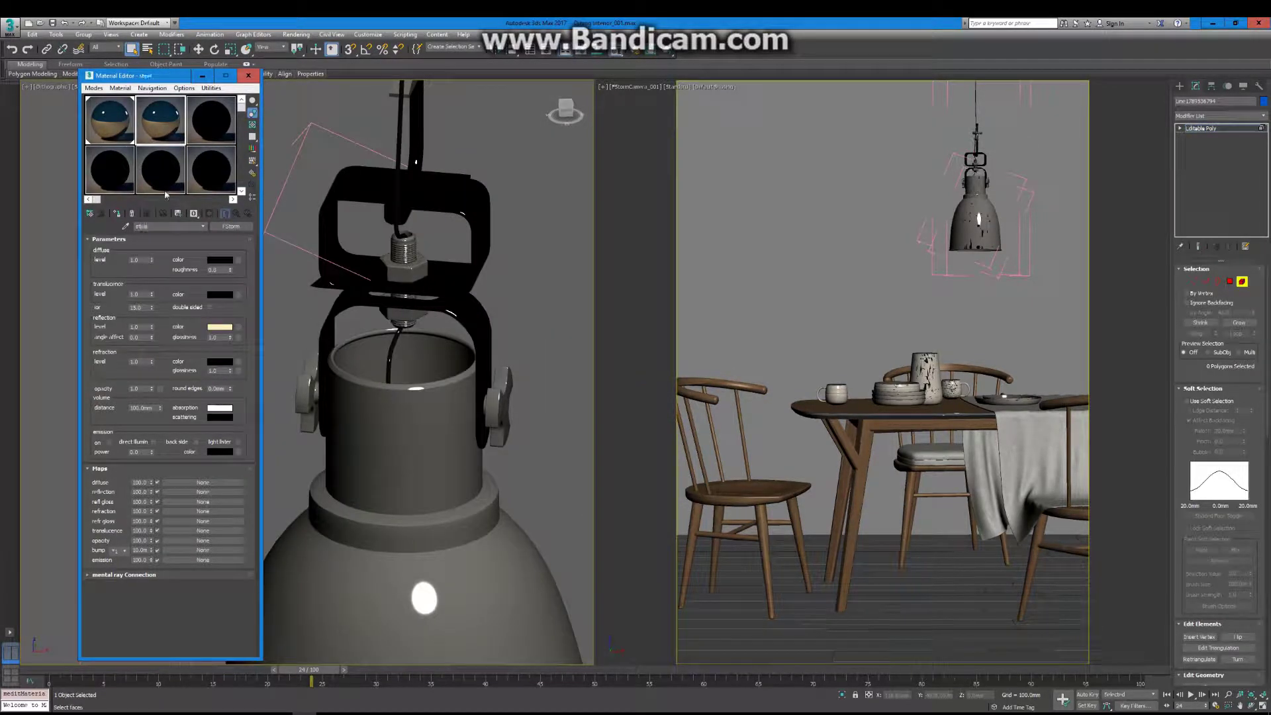
{"action": "left_click", "coordinate": [220, 327]}
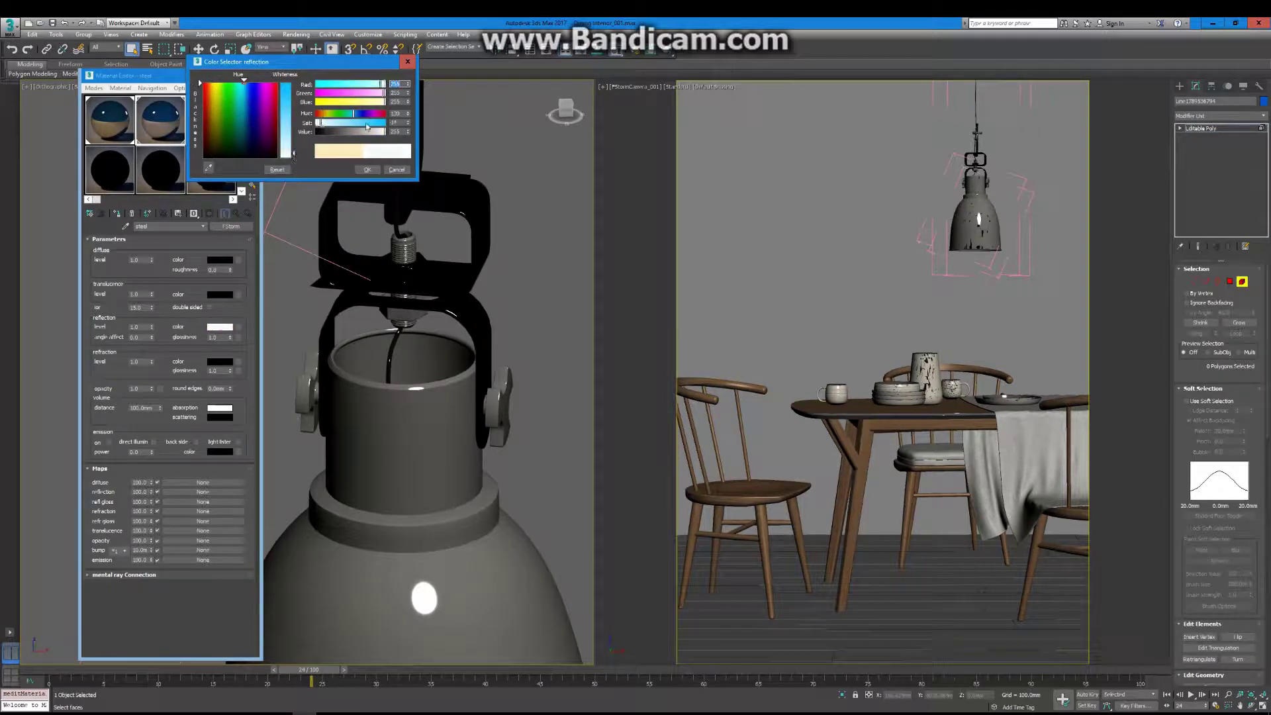
{"action": "left_click_drag", "start_coordinate": [367, 127], "coordinate": [344, 131]}
{"action": "left_click", "coordinate": [367, 170]}
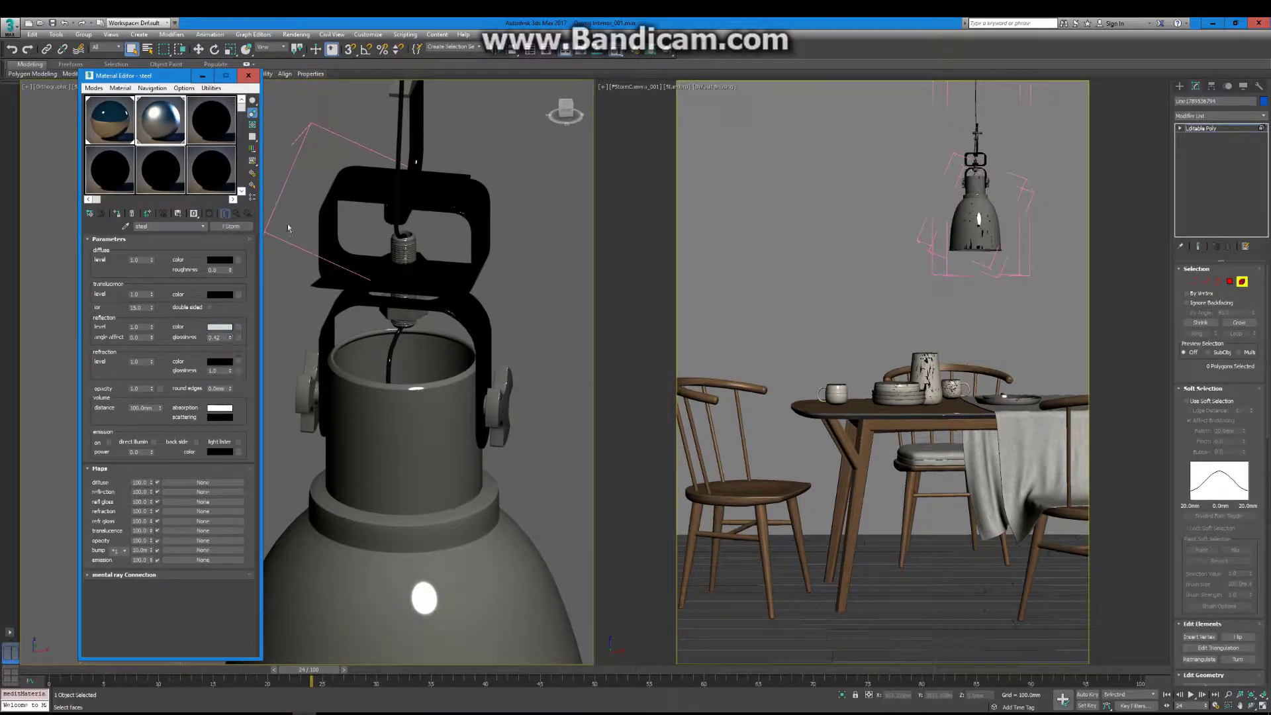
Step: Close the Material Editor and select the pendant lamp group Group004
{"action": "scroll", "coordinate": [288, 228], "scroll_direction": "down", "scroll_amount": 2}
{"action": "scroll", "coordinate": [331, 239], "scroll_direction": "down", "scroll_amount": 3}
{"action": "scroll", "coordinate": [397, 252], "scroll_direction": "up", "scroll_amount": 5}
{"action": "scroll", "coordinate": [484, 272], "scroll_direction": "down", "scroll_amount": 4}
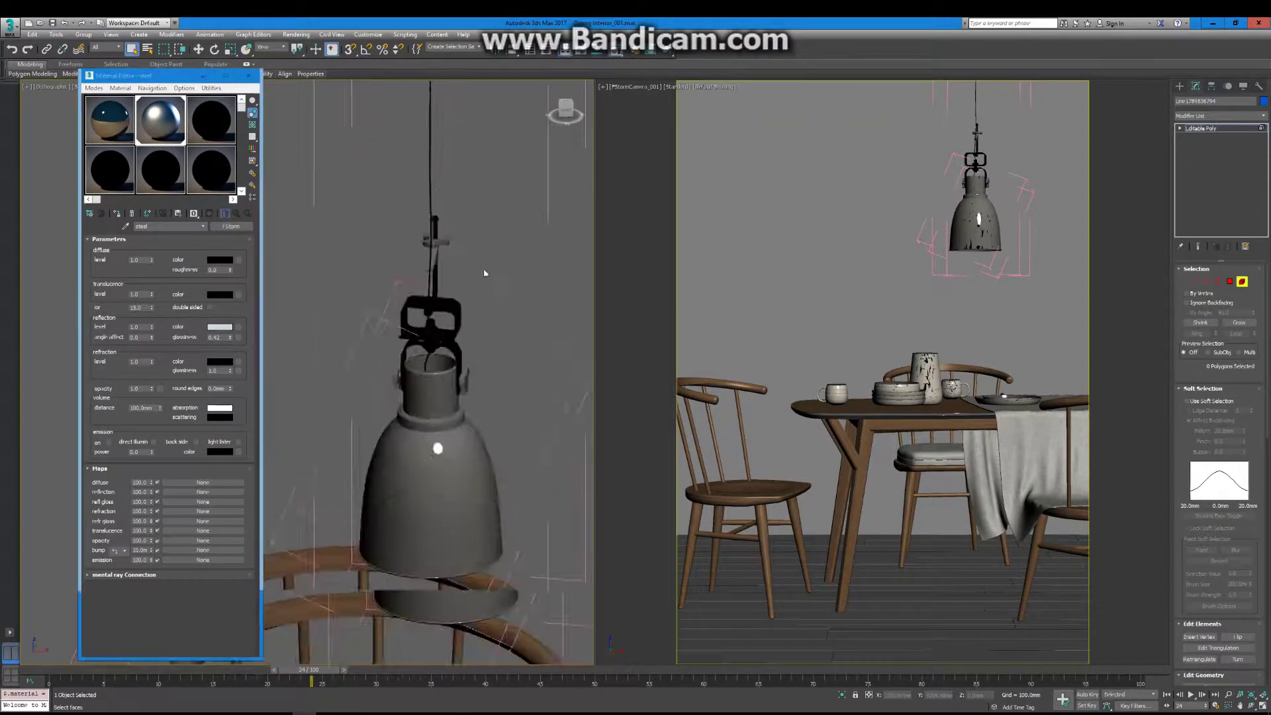
{"action": "scroll", "coordinate": [484, 272], "scroll_direction": "down", "scroll_amount": 3}
{"action": "left_click", "coordinate": [248, 74]}
{"action": "left_click", "coordinate": [83, 33]}
{"action": "left_click", "coordinate": [106, 92]}
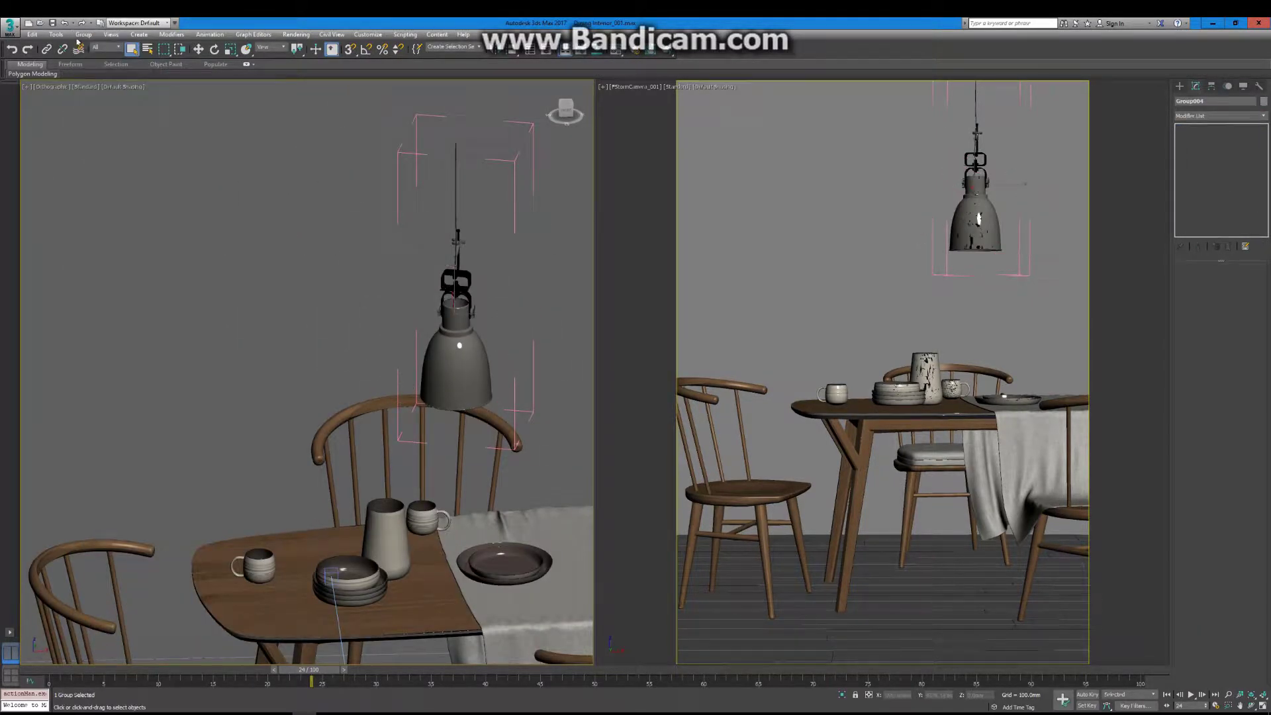
Step: Select the back wall box Box001 and assign the concrete material to it
{"action": "scroll", "coordinate": [391, 305], "scroll_direction": "down", "scroll_amount": 5}
{"action": "scroll", "coordinate": [397, 301], "scroll_direction": "up", "scroll_amount": 3}
{"action": "key", "text": "ctrl+a"}
{"action": "scroll", "coordinate": [403, 299], "scroll_direction": "down", "scroll_amount": 3}
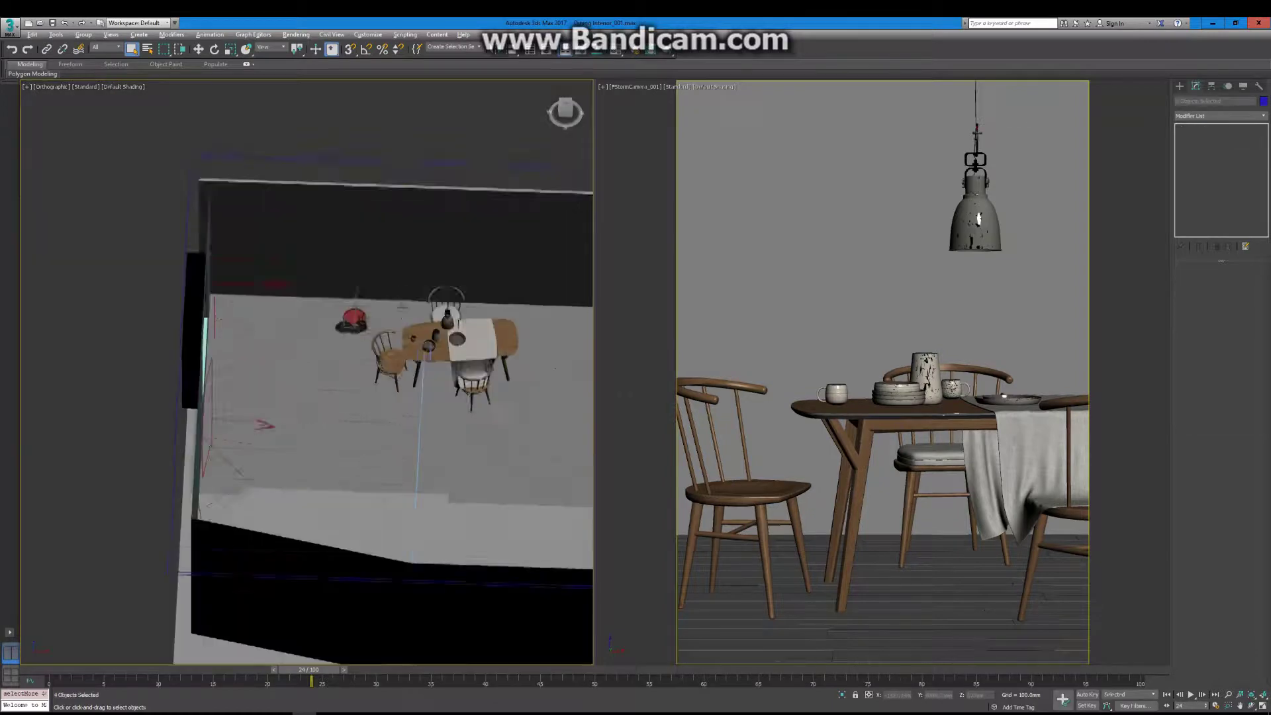
{"action": "right_click", "coordinate": [408, 298]}
{"action": "key", "text": "Escape"}
{"action": "middle_click_drag", "start_coordinate": [409, 297], "coordinate": [376, 357]}
{"action": "left_click", "coordinate": [463, 298]}
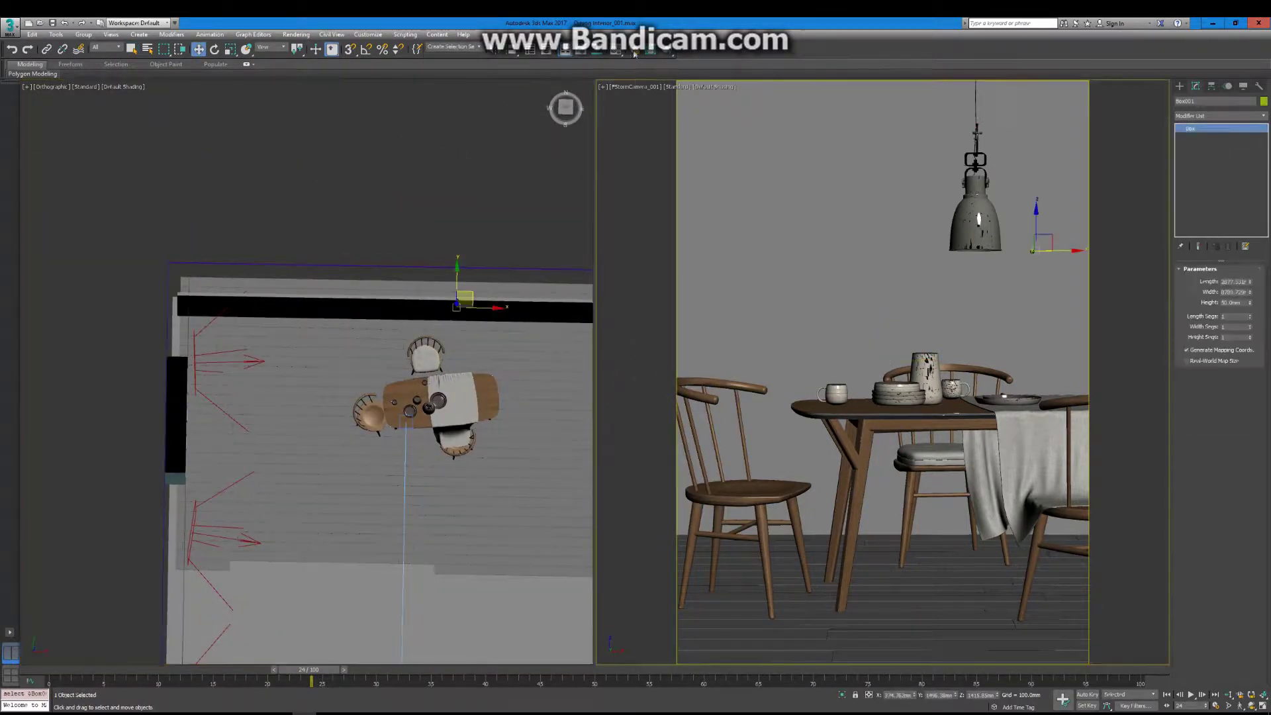
{"action": "key", "text": "m"}
{"action": "left_click", "coordinate": [89, 212]}
{"action": "double_click", "coordinate": [635, 370]}
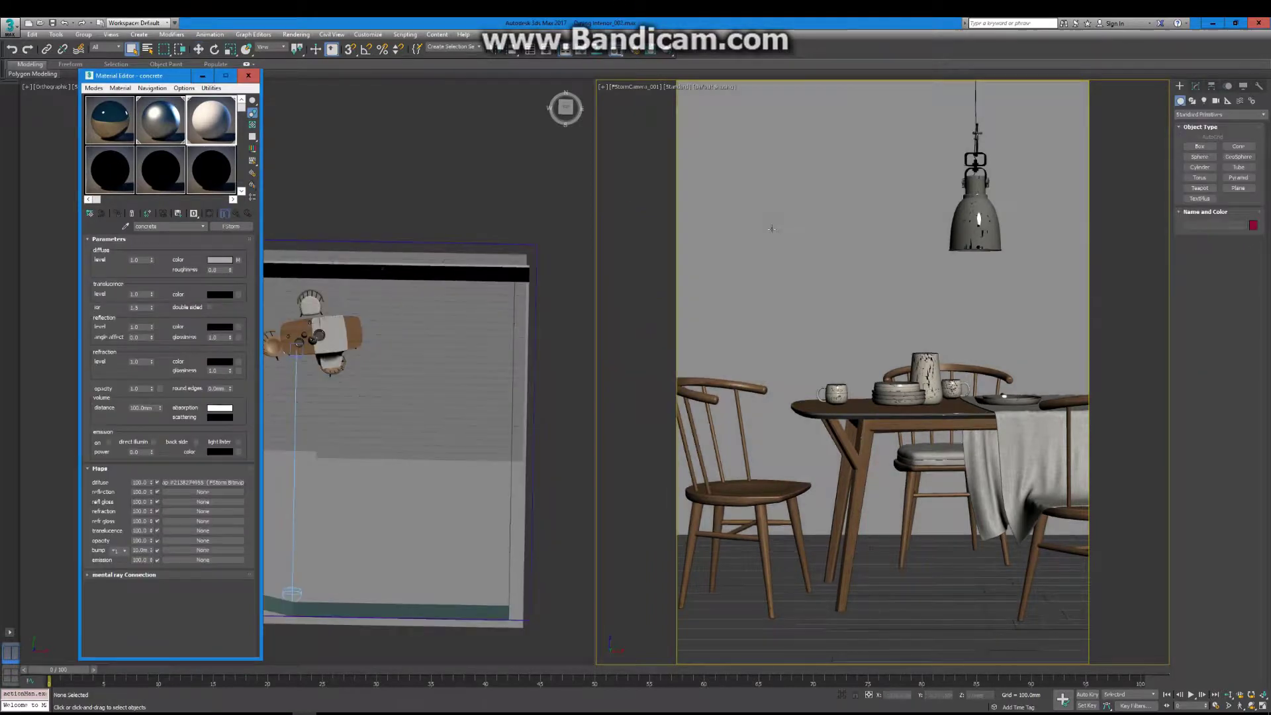
Step: Add a Box UVW Map to the wall and show the concrete texture in the viewport
{"action": "left_click", "coordinate": [1220, 116]}
{"action": "left_click", "coordinate": [1221, 314]}
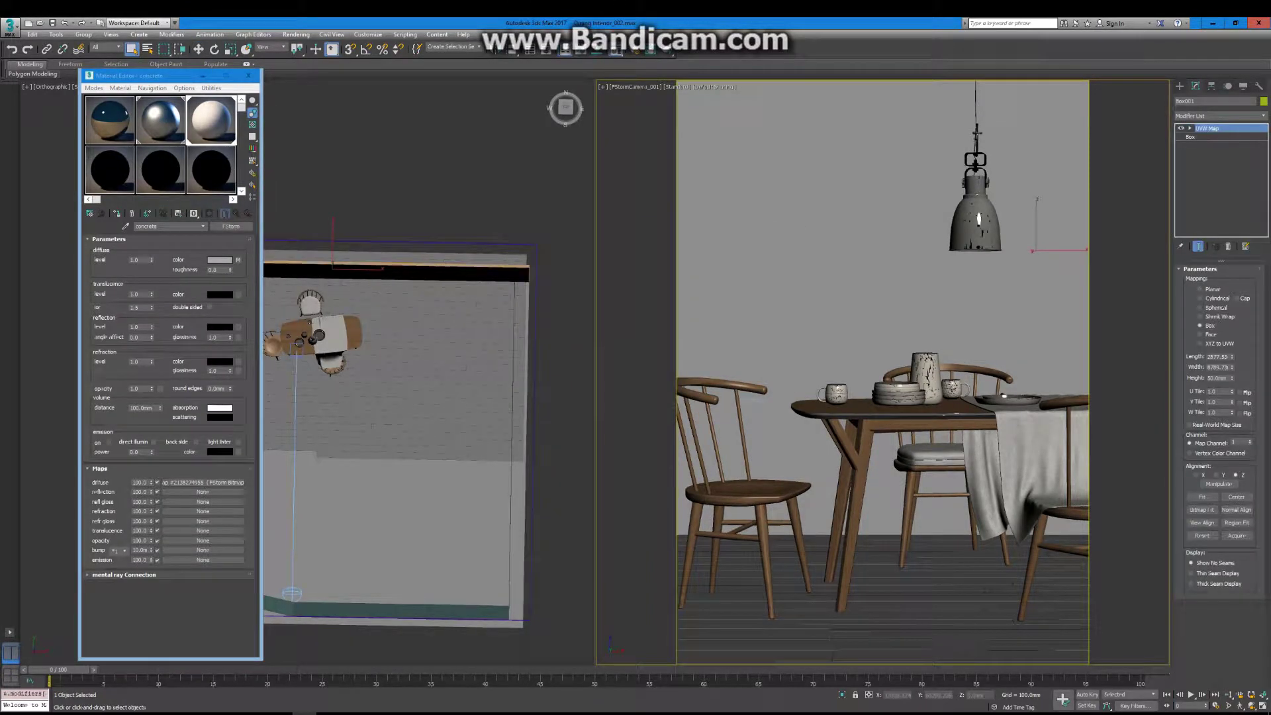
{"action": "left_click", "coordinate": [203, 482]}
{"action": "left_click", "coordinate": [209, 212]}
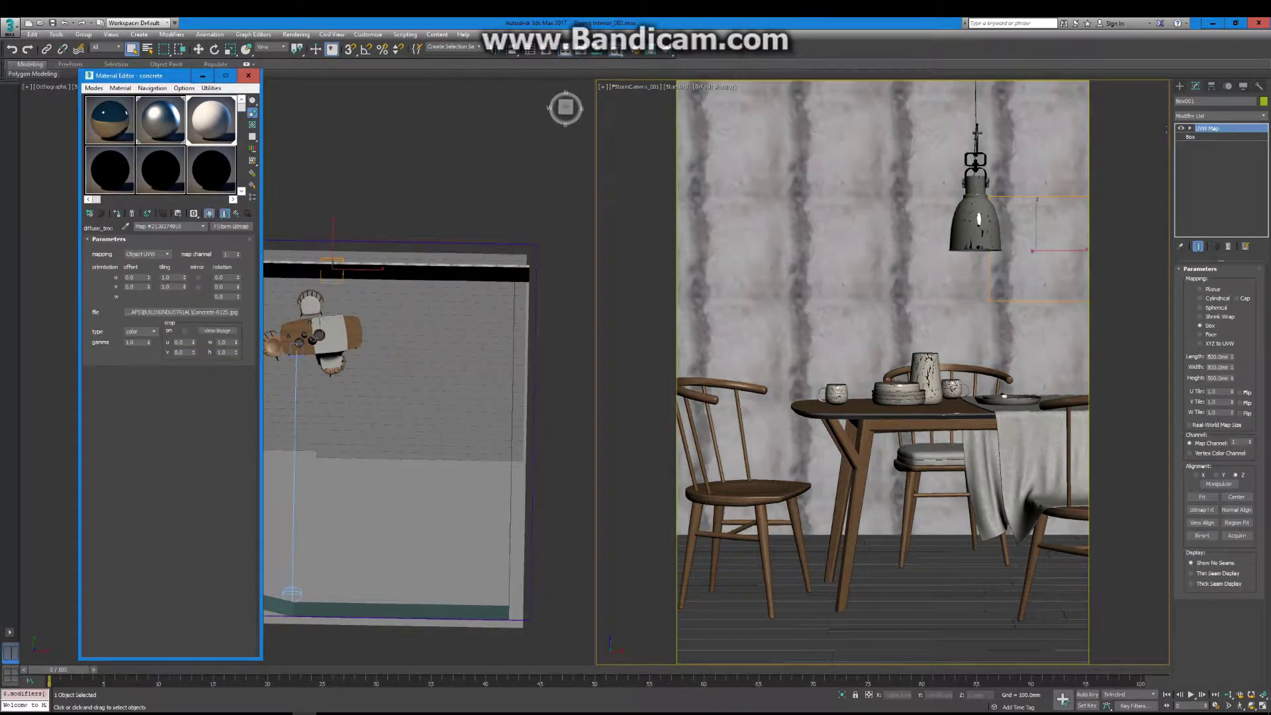
{"action": "left_click", "coordinate": [1190, 127]}
{"action": "left_click", "coordinate": [1208, 136]}
Step: Scale, rotate and move the mapping gizmo to fit the concrete texture on the wall
{"action": "right_click", "coordinate": [1050, 237]}
{"action": "right_click", "coordinate": [868, 309]}
{"action": "left_click", "coordinate": [882, 326]}
{"action": "mouse_move", "coordinate": [860, 296]}
{"action": "left_mouse_down"}
{"action": "mouse_move", "coordinate": [851, 311]}
{"action": "mouse_move", "coordinate": [883, 324]}
{"action": "left_mouse_up"}
{"action": "right_click", "coordinate": [897, 291]}
{"action": "left_click", "coordinate": [910, 292]}
{"action": "key", "text": "e"}
{"action": "key", "text": "w"}
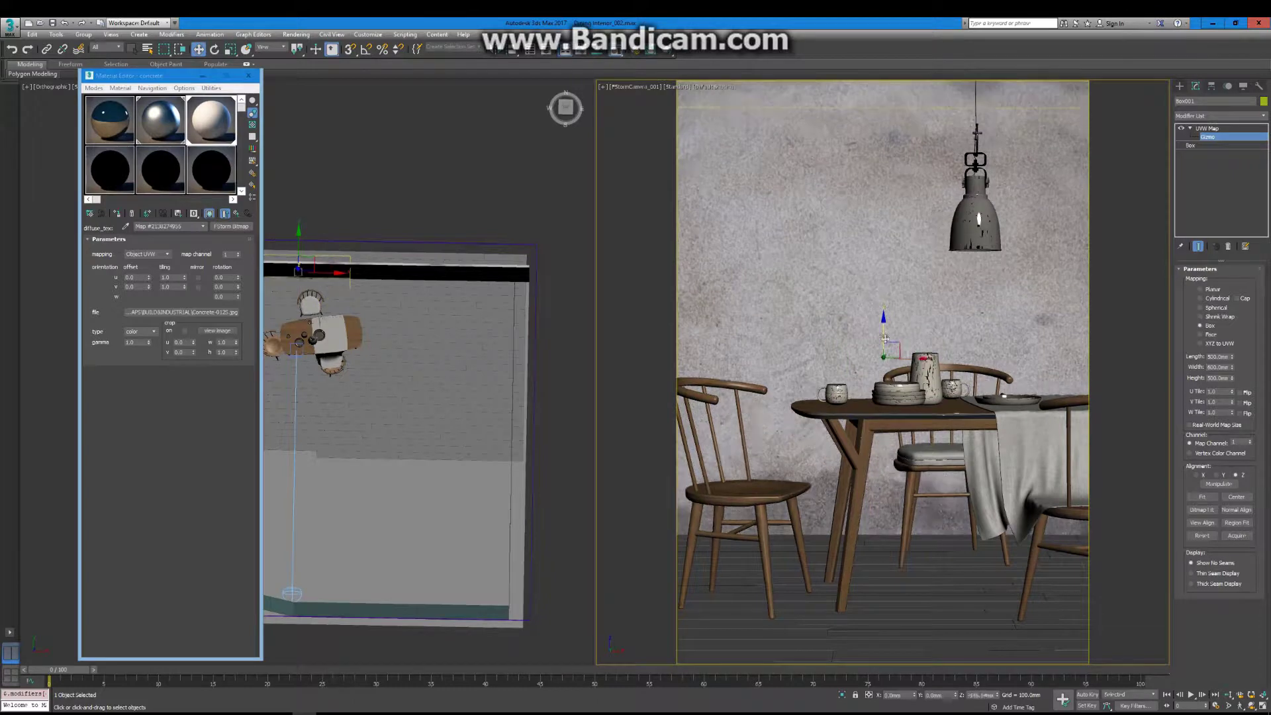
{"action": "left_click_drag", "start_coordinate": [884, 329], "coordinate": [886, 321]}
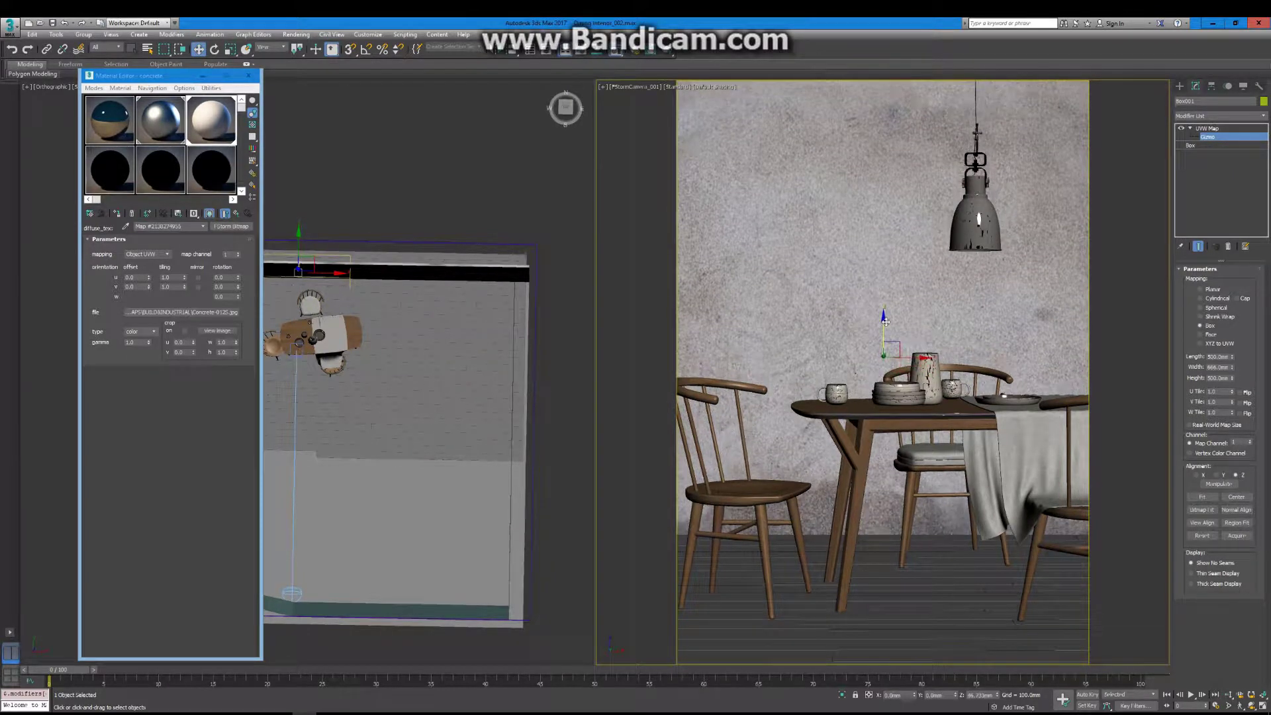
{"action": "double_click", "coordinate": [218, 131]}
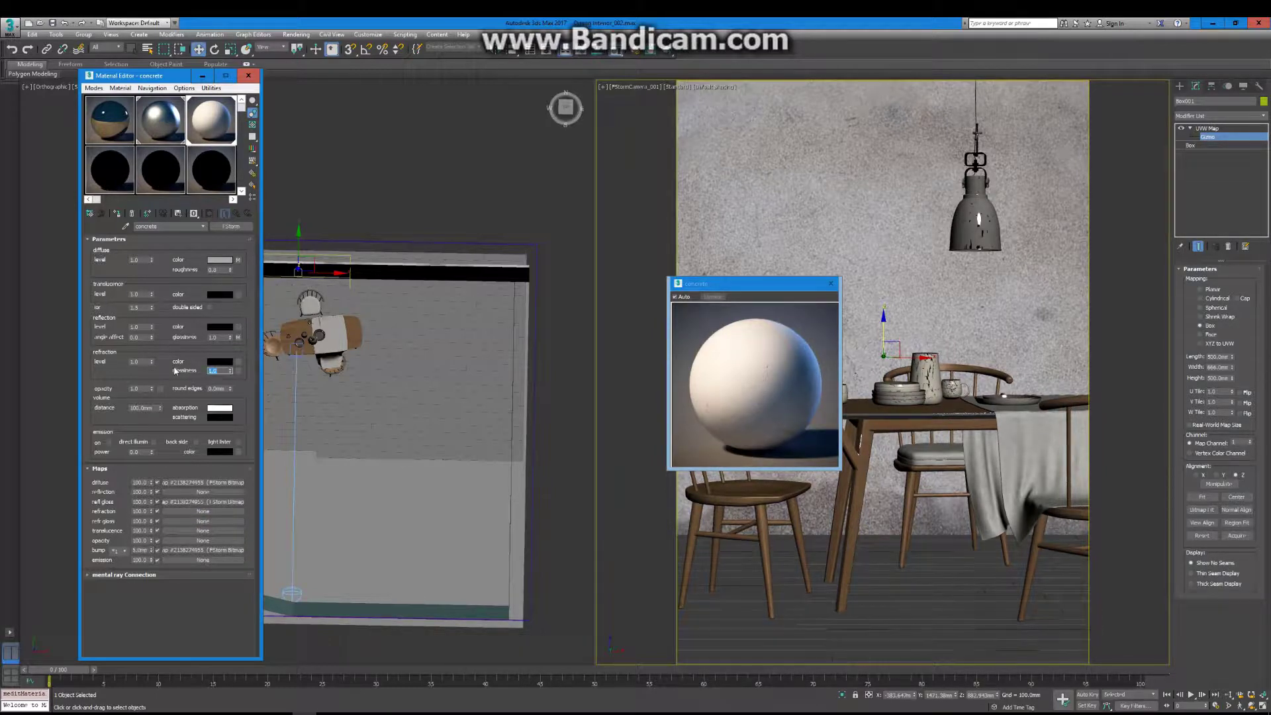
Step: Set the concrete's reflection glossiness to 0.5 and darken its reflection colour
{"action": "type", "text": "0.5"}
{"action": "left_click", "coordinate": [219, 326]}
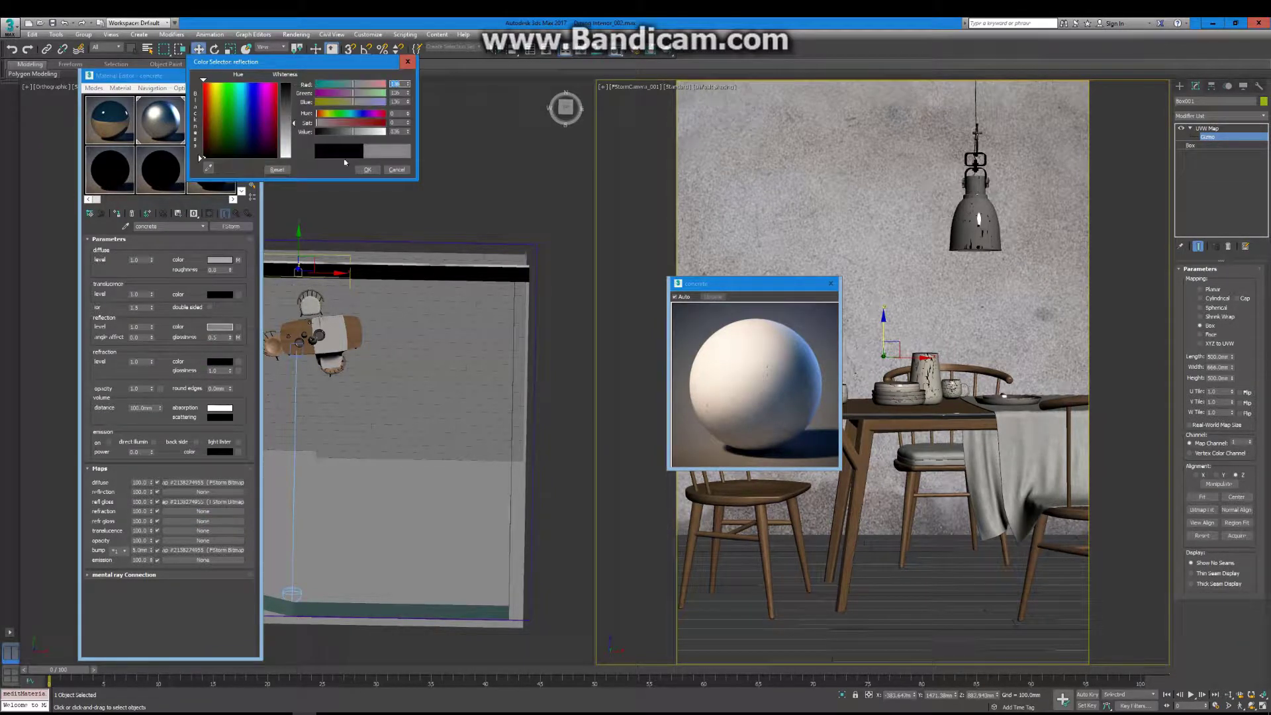
{"action": "left_click", "coordinate": [368, 169]}
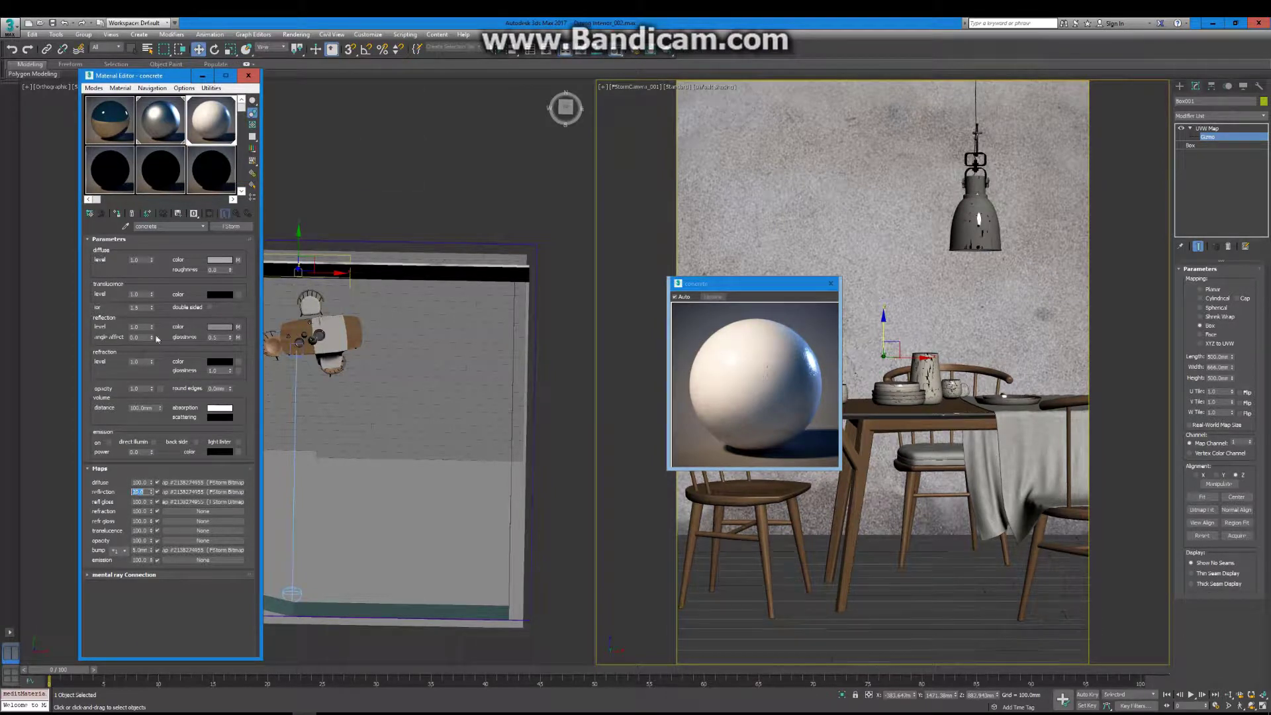
{"action": "left_click", "coordinate": [220, 327]}
{"action": "left_click_drag", "start_coordinate": [387, 151], "coordinate": [351, 151]}
{"action": "left_click", "coordinate": [367, 169]}
Step: Wrap the diffuse bitmap in a ColorCorrect map with a darker offset, then render with FStorm
{"action": "left_click", "coordinate": [212, 482]}
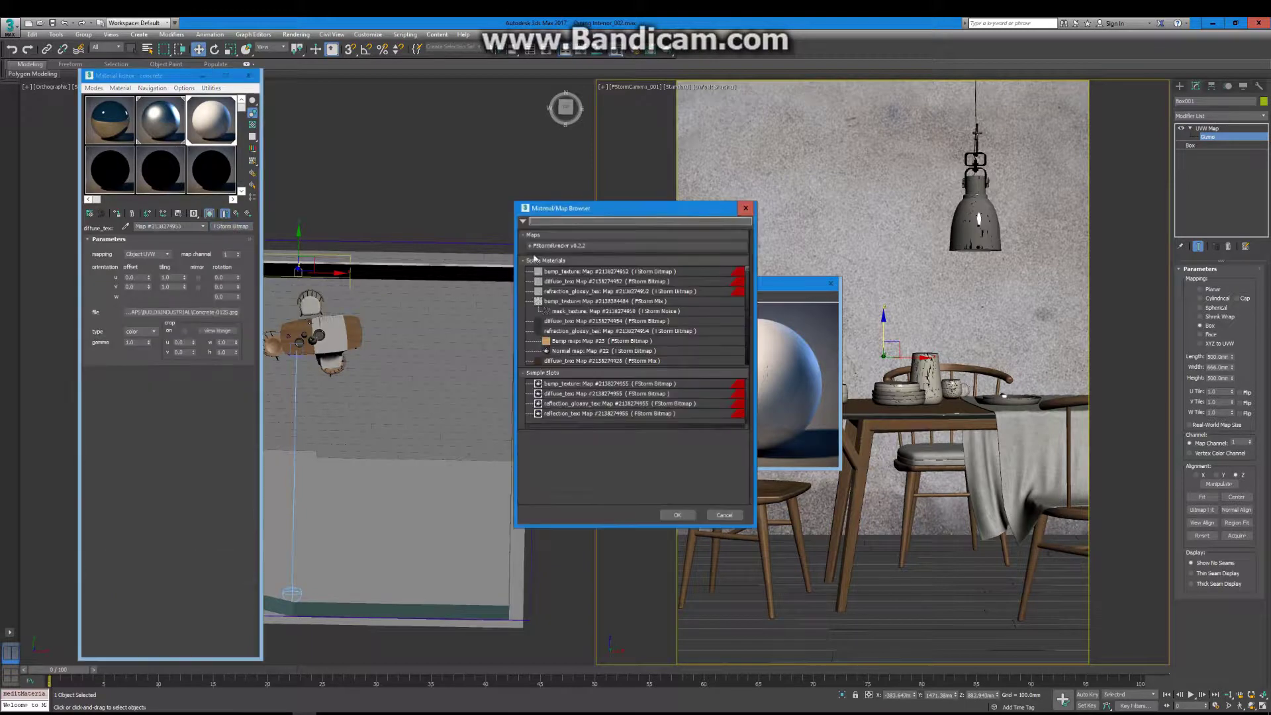
{"action": "double_click", "coordinate": [595, 318]}
{"action": "left_click", "coordinate": [198, 388]}
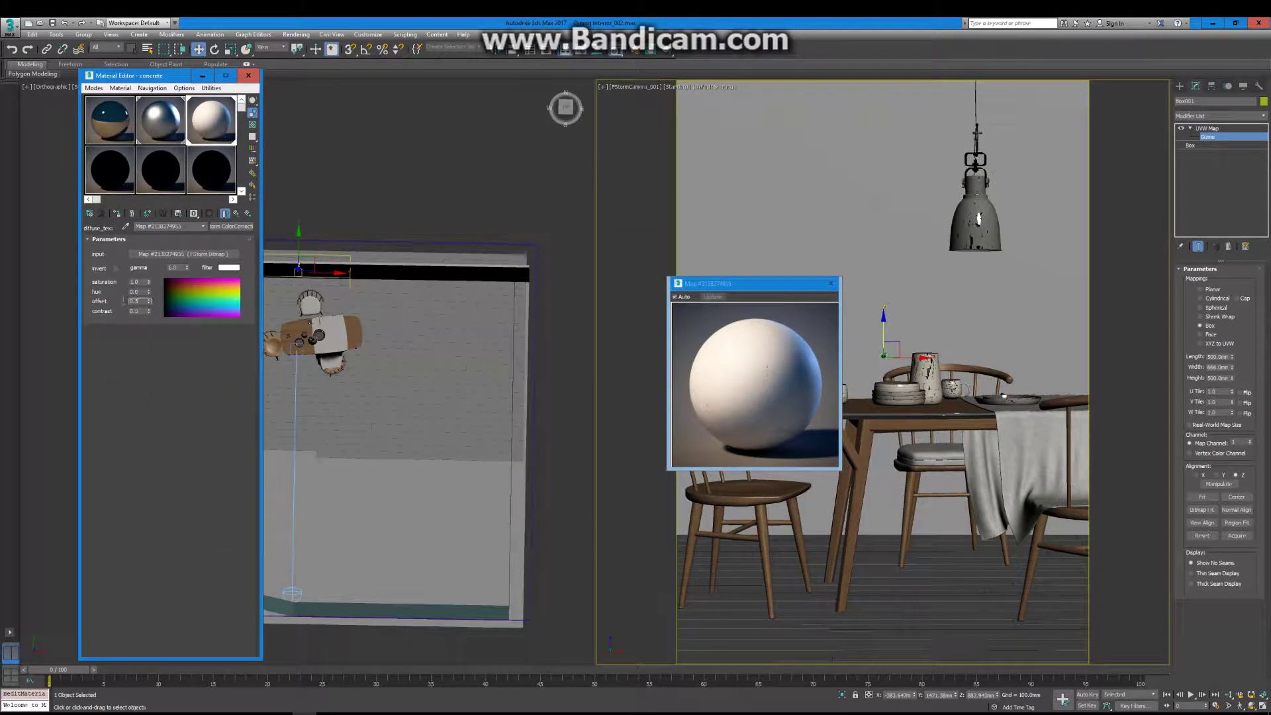
{"action": "key", "text": "Return"}
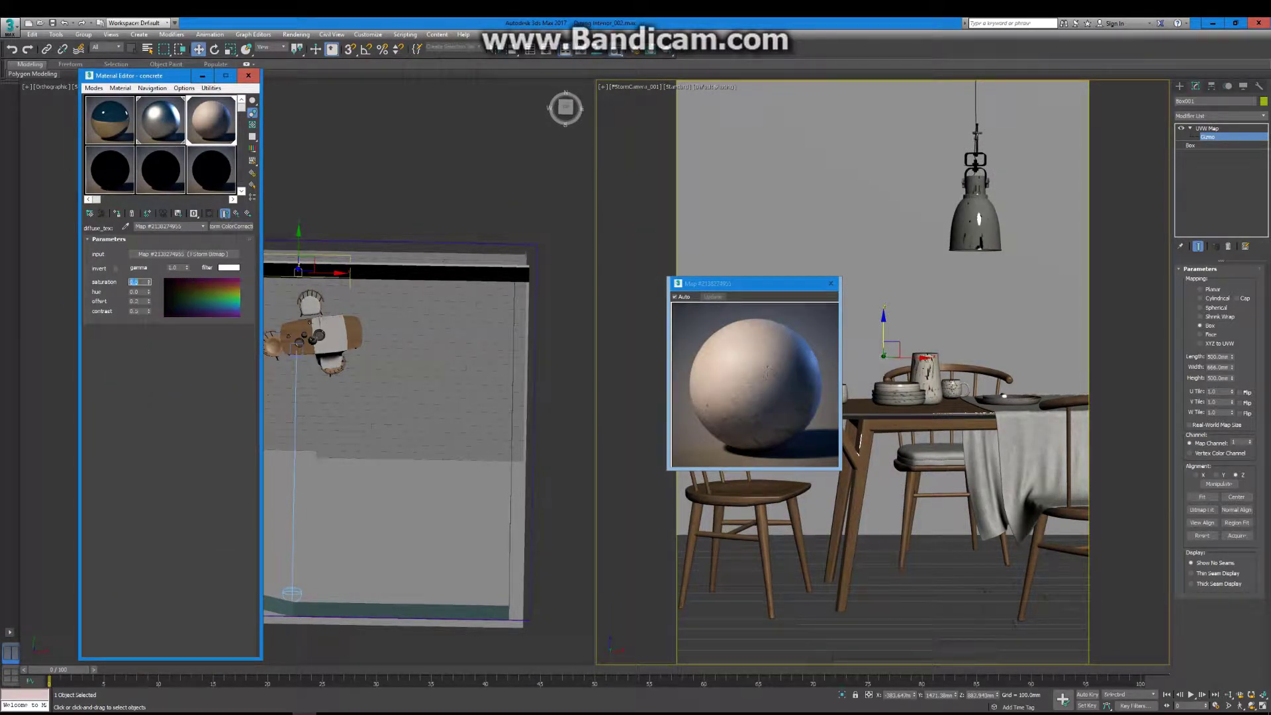
{"action": "left_click", "coordinate": [831, 285]}
{"action": "left_click", "coordinate": [209, 213]}
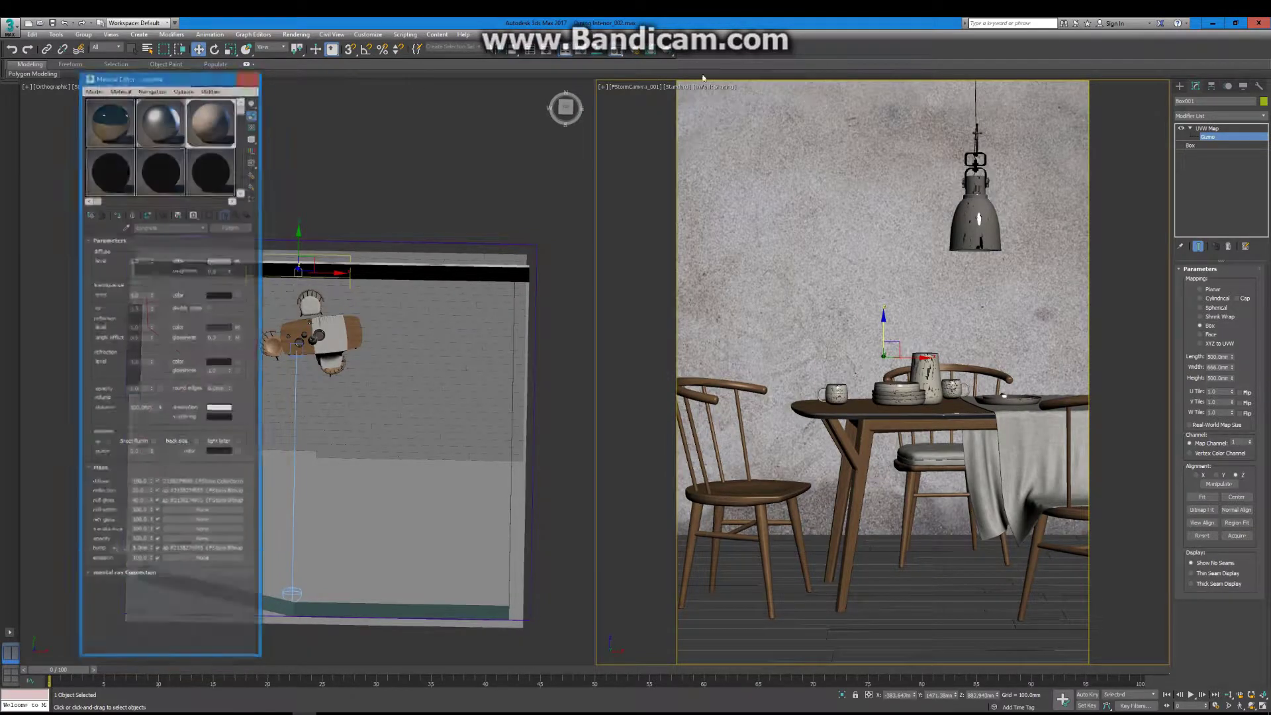
{"action": "left_click", "coordinate": [248, 76]}
{"action": "key", "text": "shift+q"}
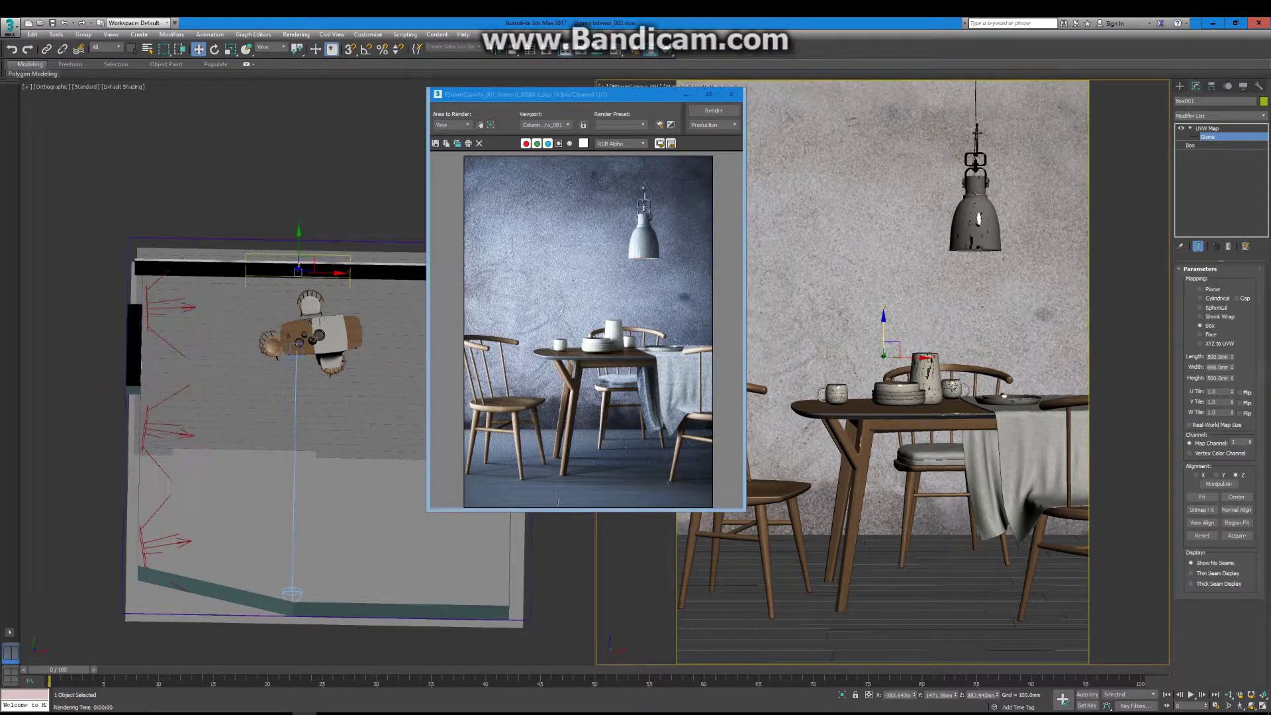
Step: Lower the diffuse map amount to 50 and slightly saturate the diffuse colour
{"action": "key", "text": "m"}
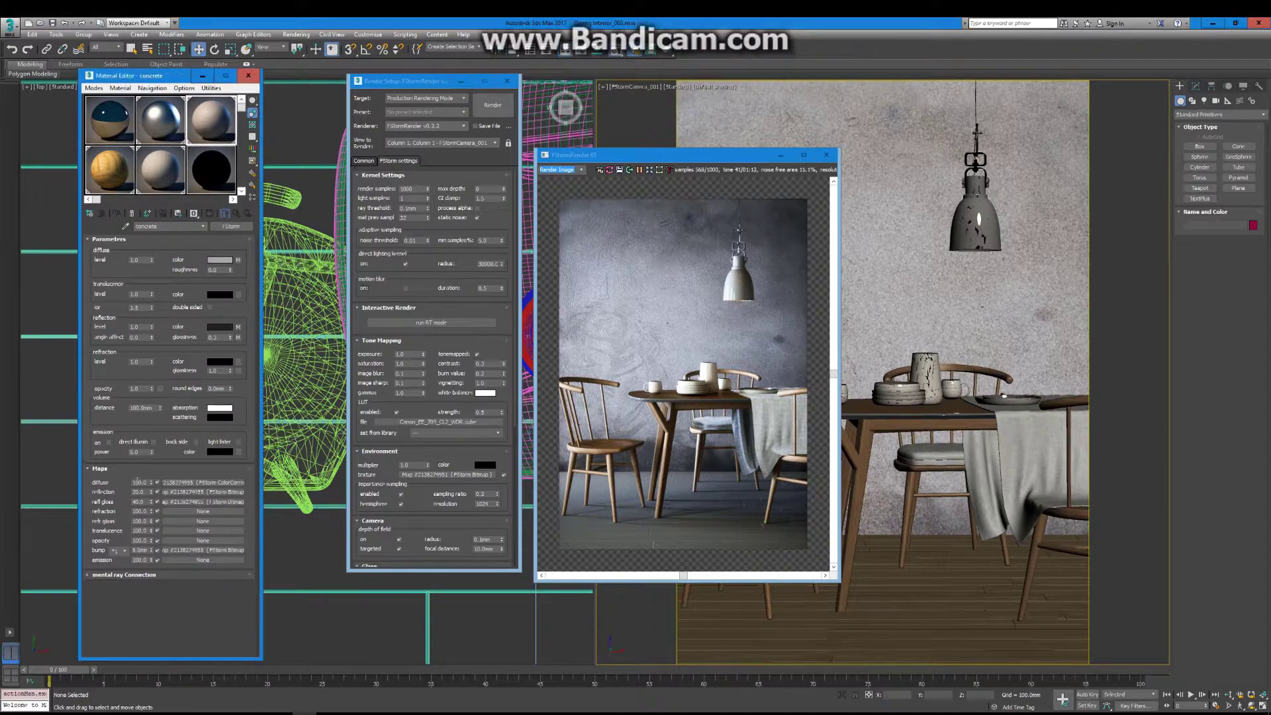
{"action": "type", "text": "50"}
{"action": "key", "text": "Return"}
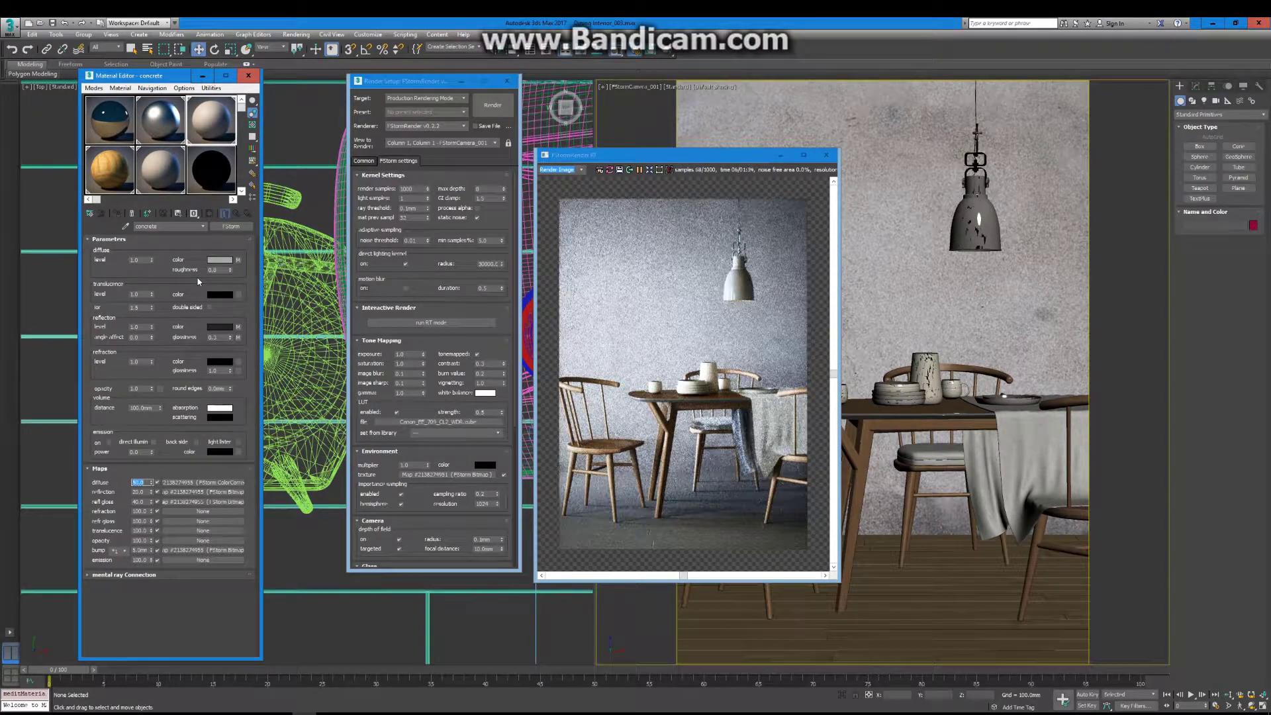
{"action": "left_click", "coordinate": [219, 259]}
{"action": "left_click_drag", "start_coordinate": [317, 123], "coordinate": [339, 126]}
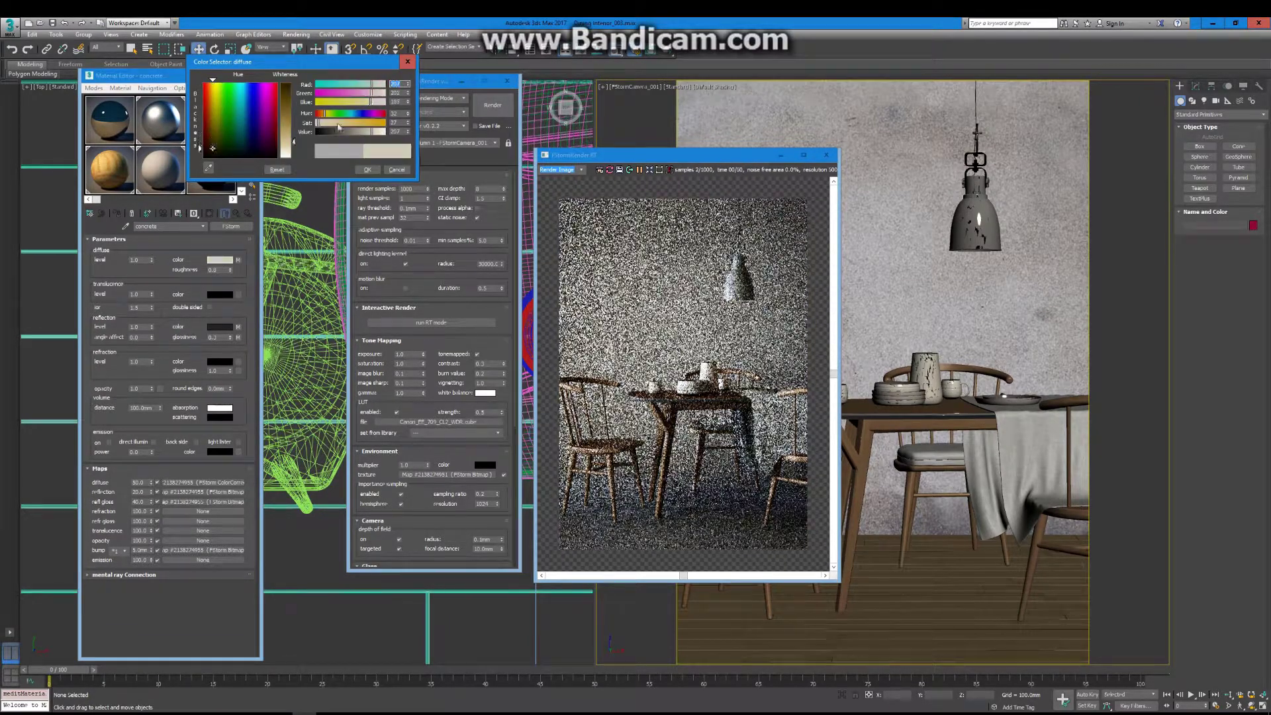
{"action": "left_click", "coordinate": [367, 169]}
{"action": "left_click", "coordinate": [942, 569]}
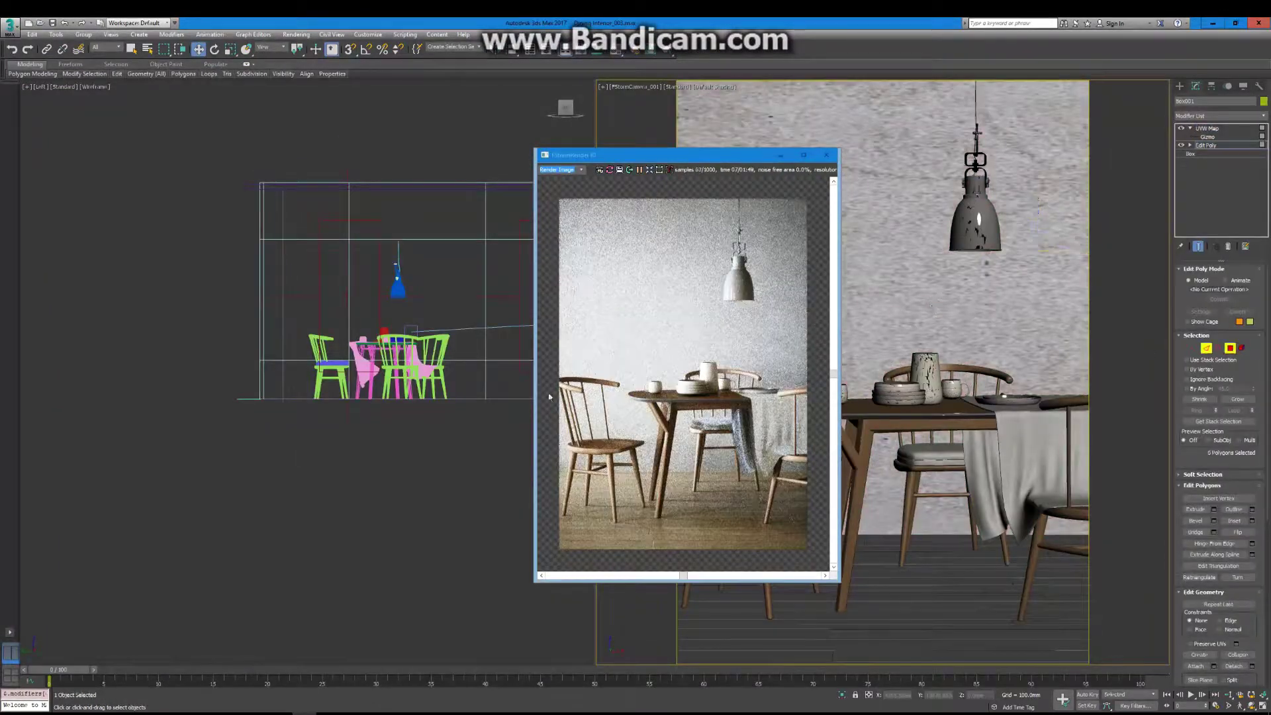
Step: Select the notch edge loop on the room shell and chamfer it
{"action": "left_click", "coordinate": [240, 399]}
{"action": "scroll", "coordinate": [271, 399], "scroll_direction": "up", "scroll_amount": 10}
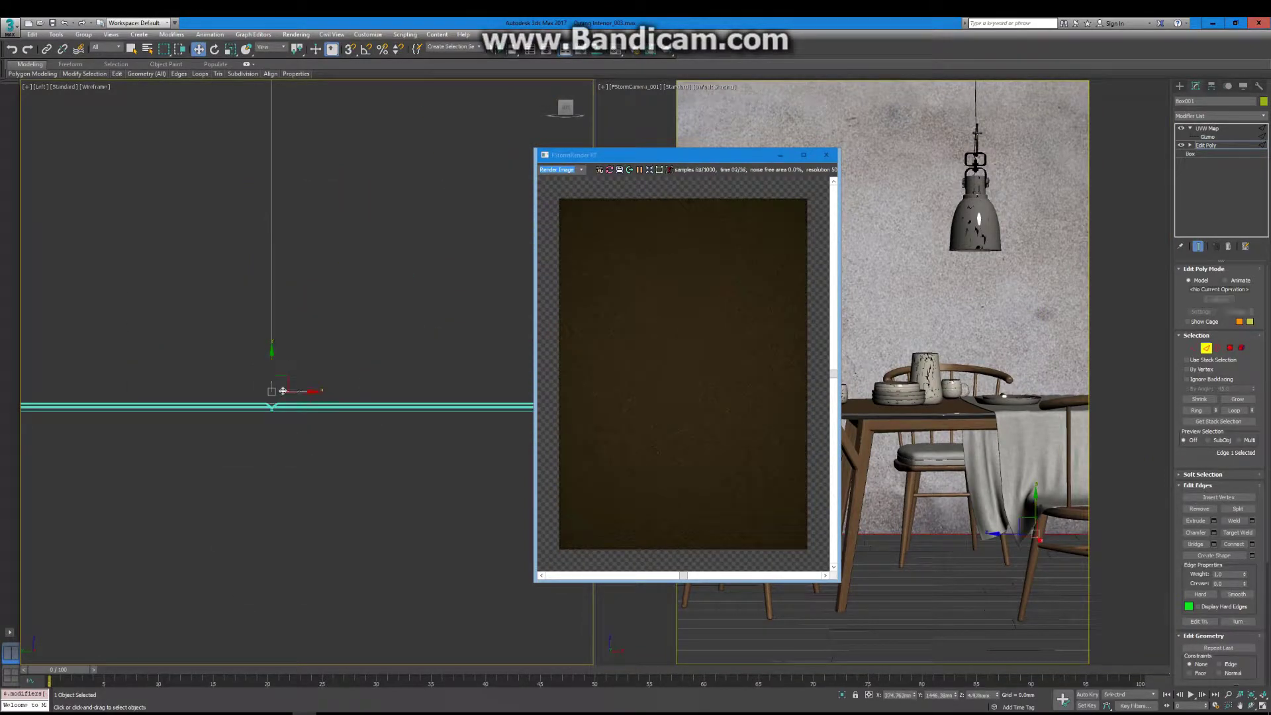
{"action": "double_click", "coordinate": [249, 405]}
{"action": "scroll", "coordinate": [271, 405], "scroll_direction": "up", "scroll_amount": 5}
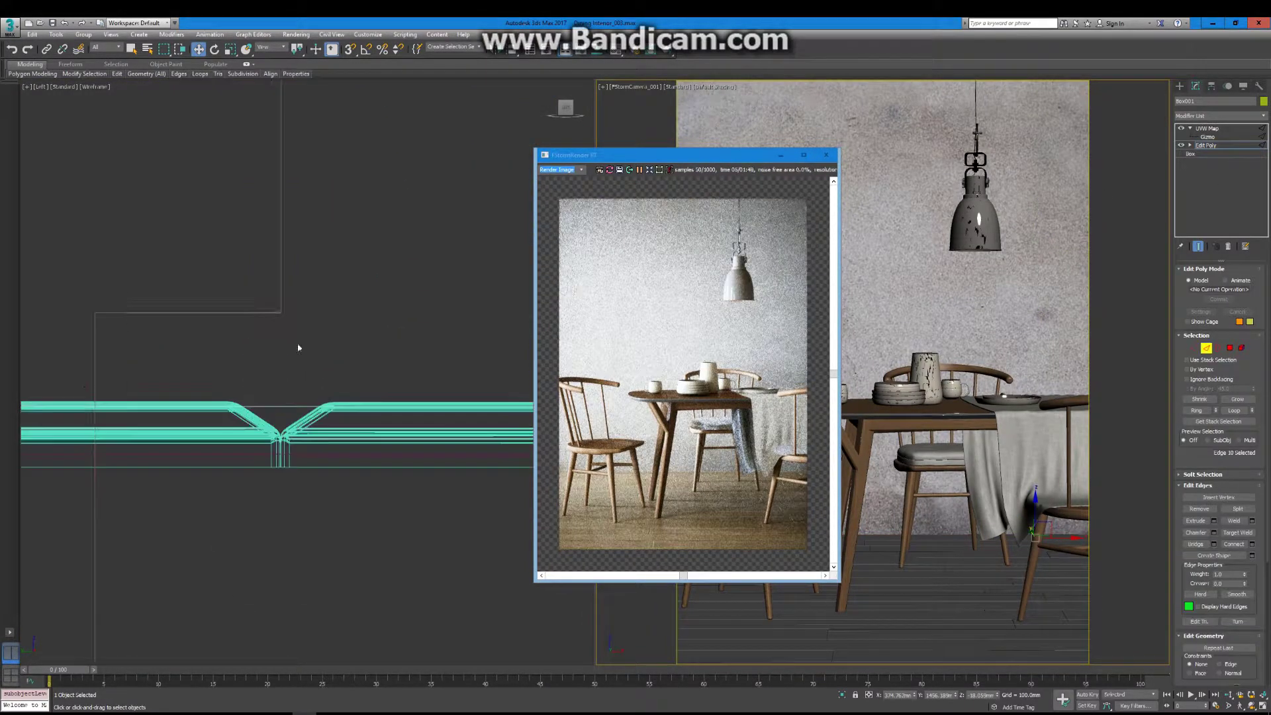
{"action": "key", "text": "ctrl+shift+c"}
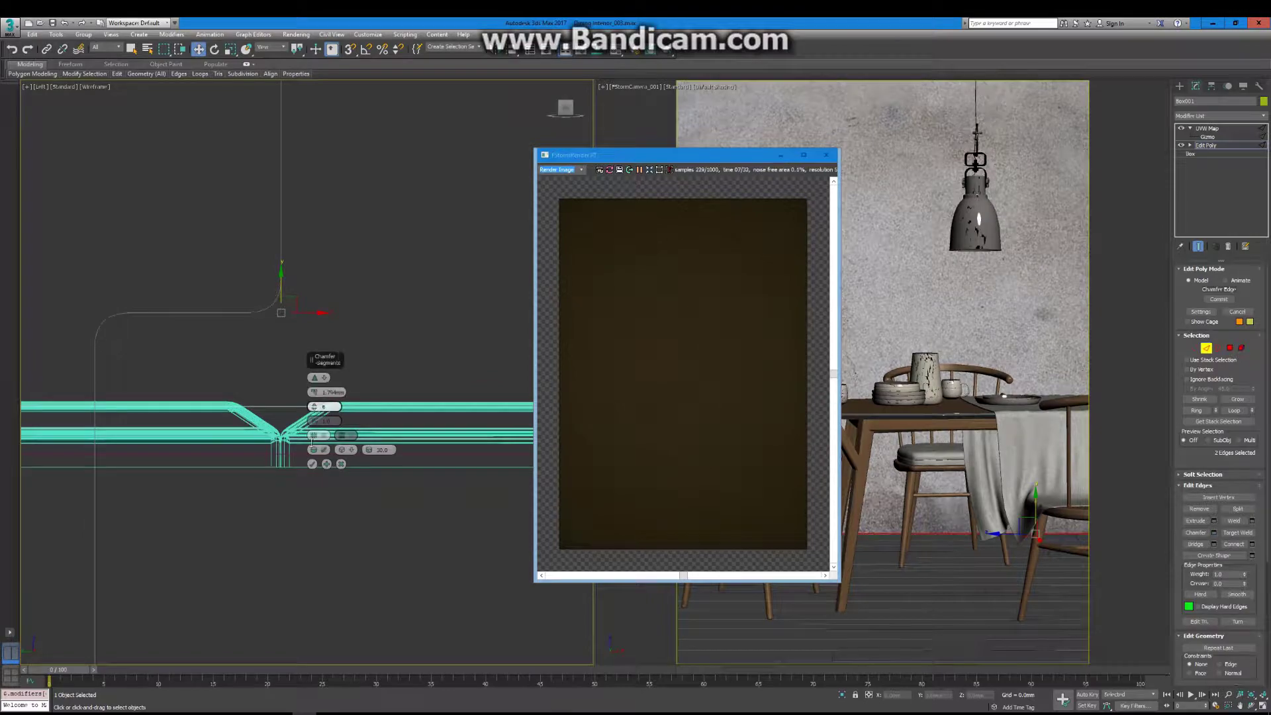
{"action": "left_click", "coordinate": [1207, 128]}
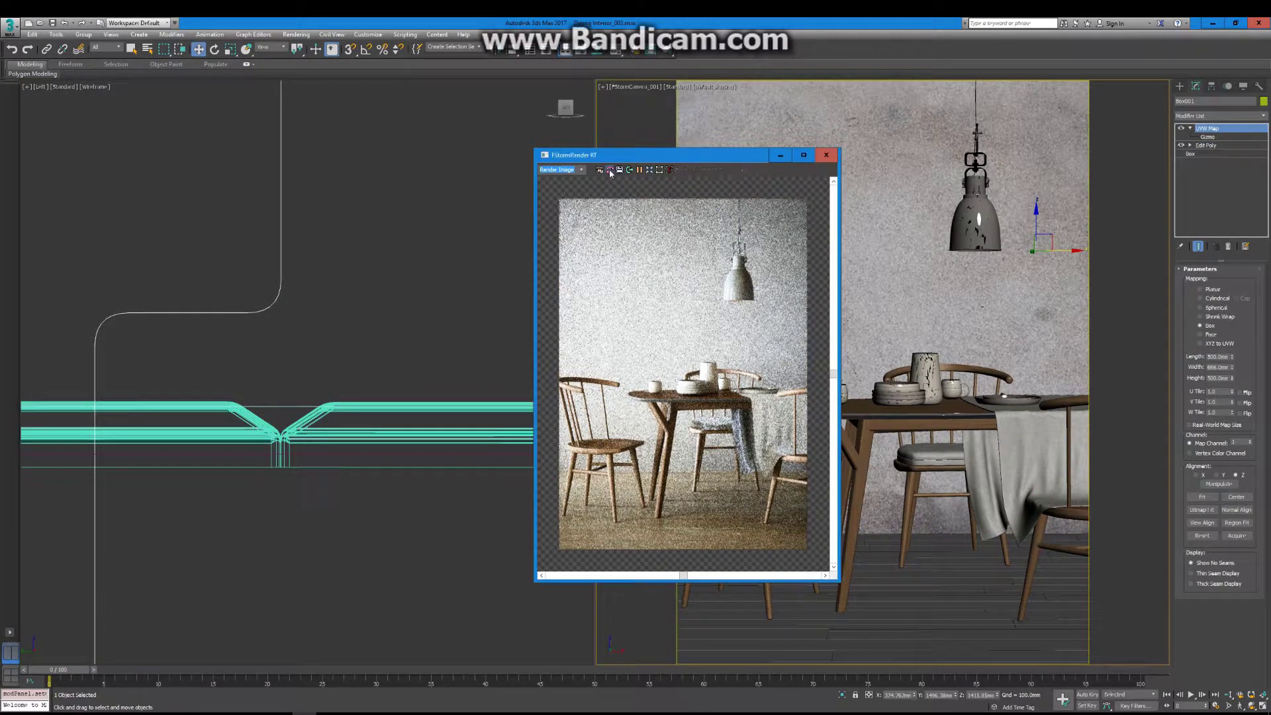
{"action": "left_click", "coordinate": [609, 169]}
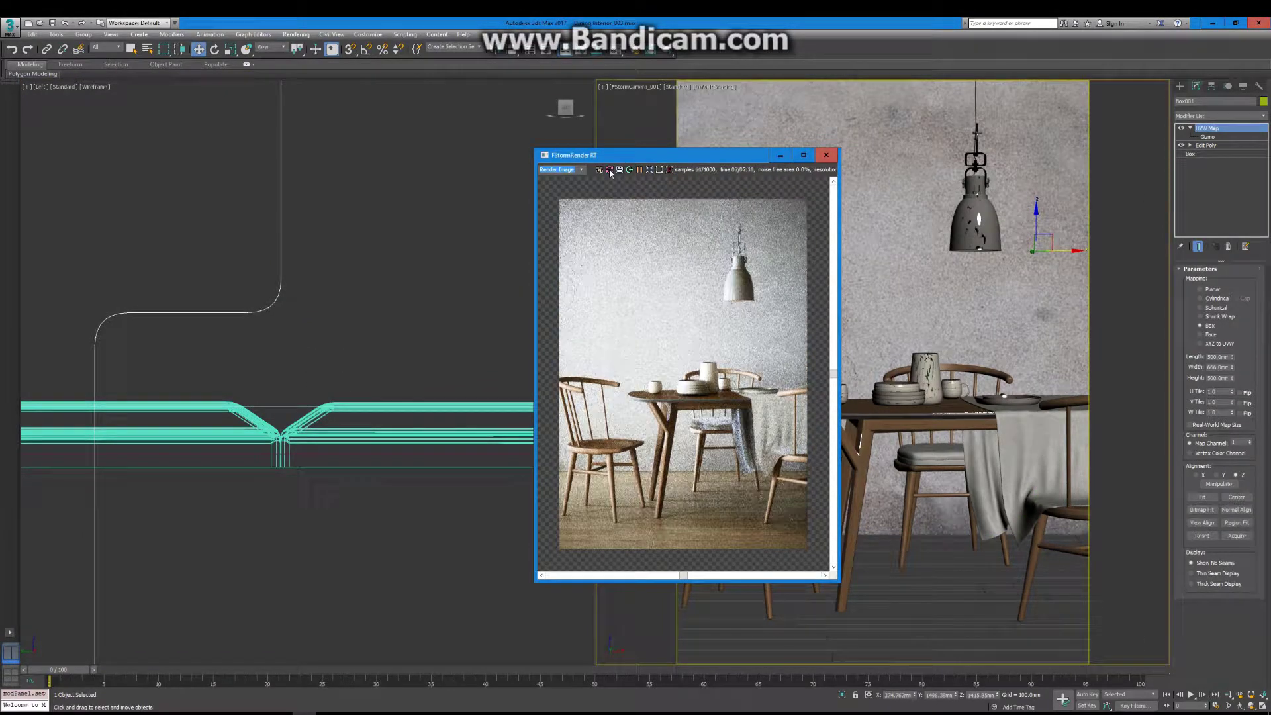
Step: Adjust the steel material's reflection colour and bring the table and chairs into view
{"action": "key", "text": "m"}
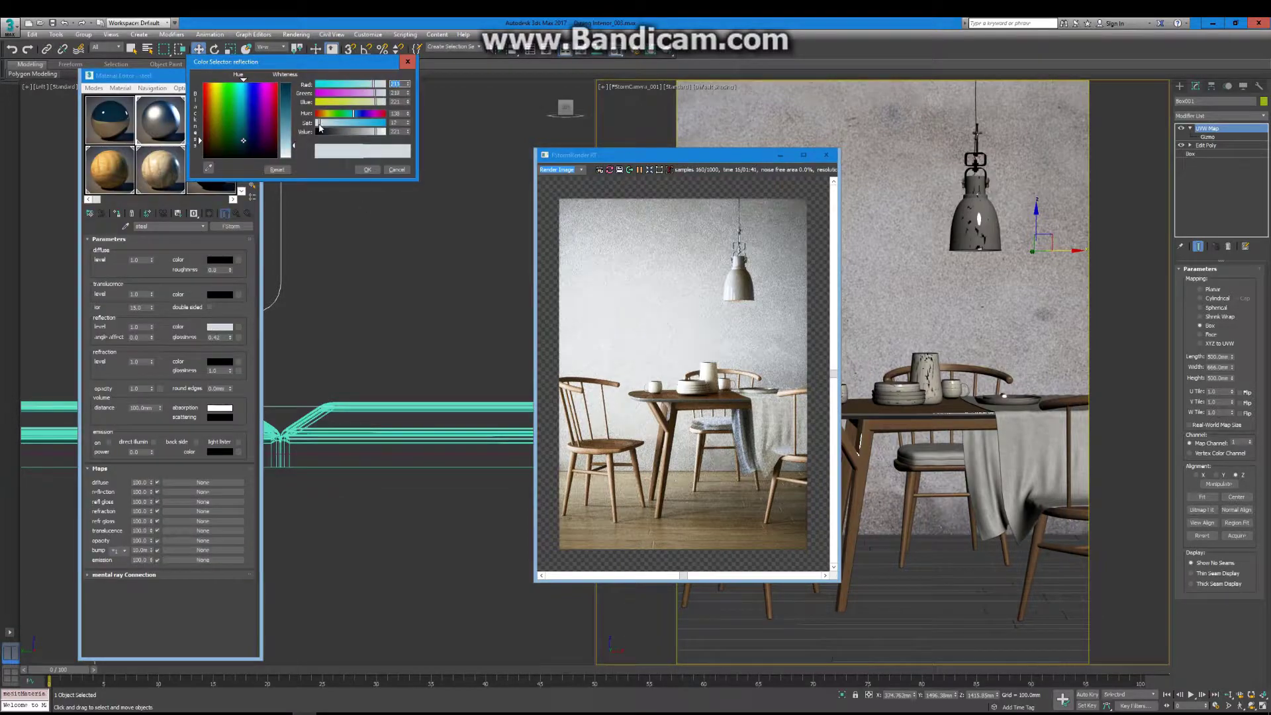
{"action": "left_click", "coordinate": [365, 171]}
{"action": "key", "text": "m"}
{"action": "scroll", "coordinate": [417, 188], "scroll_direction": "down", "scroll_amount": 5}
{"action": "scroll", "coordinate": [417, 189], "scroll_direction": "down", "scroll_amount": 2}
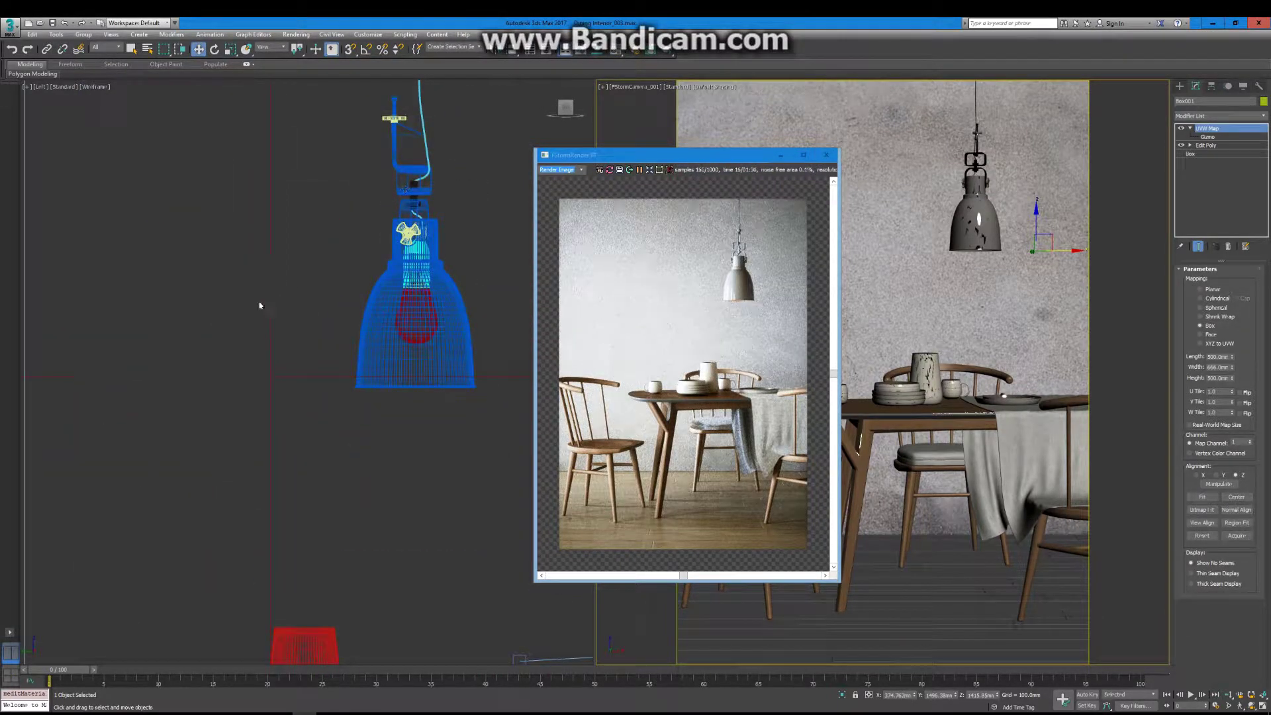
{"action": "middle_click_drag", "start_coordinate": [259, 306], "coordinate": [360, 539]}
{"action": "scroll", "coordinate": [401, 535], "scroll_direction": "down", "scroll_amount": 3}
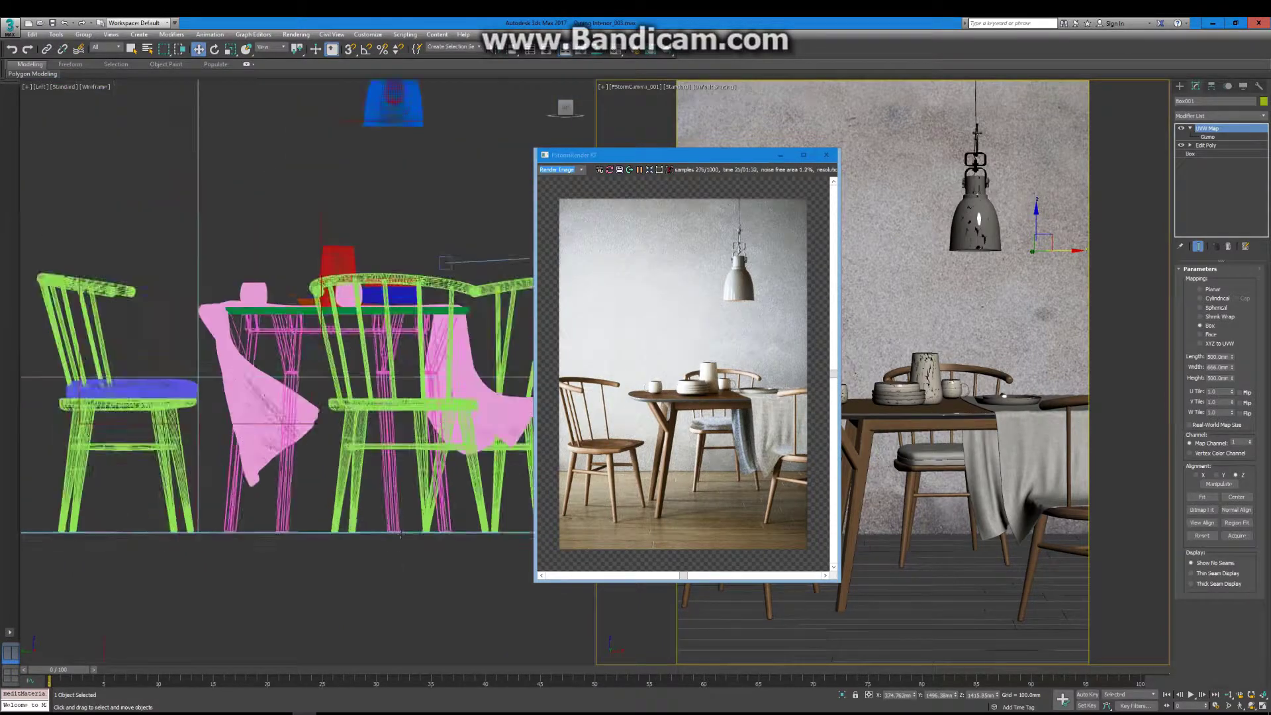
{"action": "scroll", "coordinate": [401, 535], "scroll_direction": "down", "scroll_amount": 2}
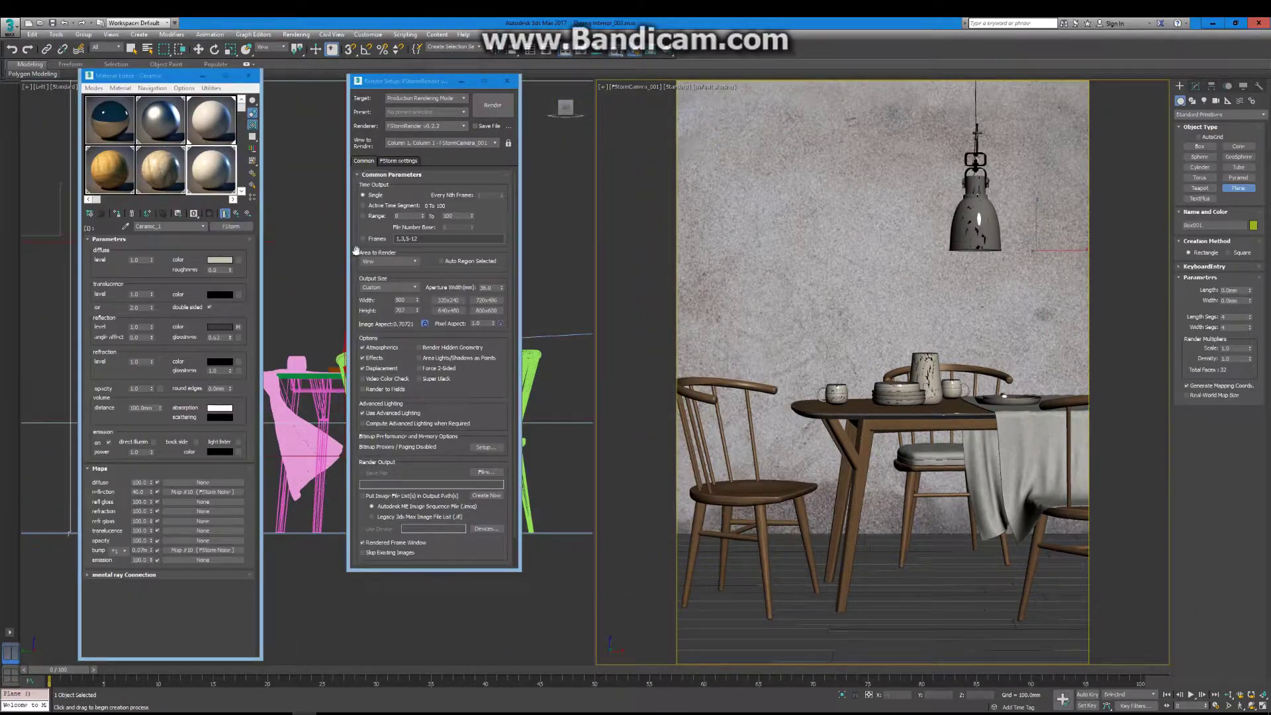
Step: Draw a tall plane beside the table and assign it the branches material
{"action": "left_click_drag", "start_coordinate": [276, 441], "coordinate": [336, 227]}
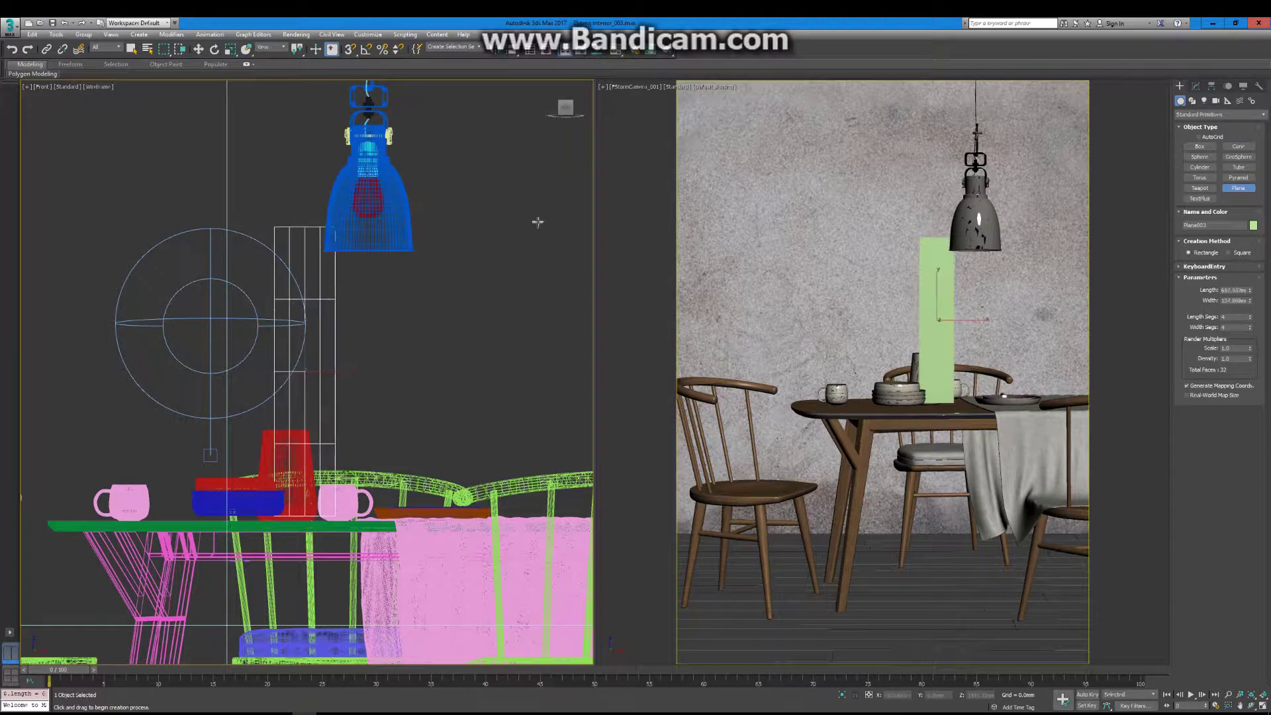
{"action": "key", "text": "m"}
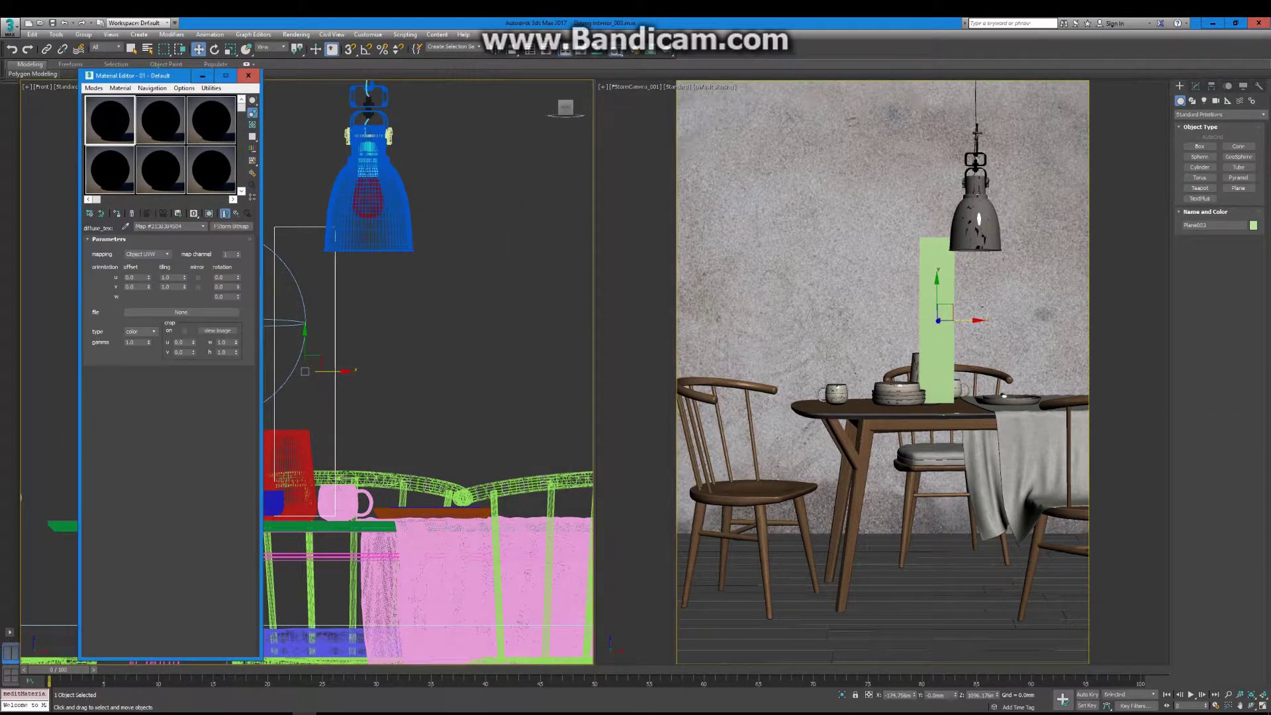
{"action": "left_click", "coordinate": [116, 213]}
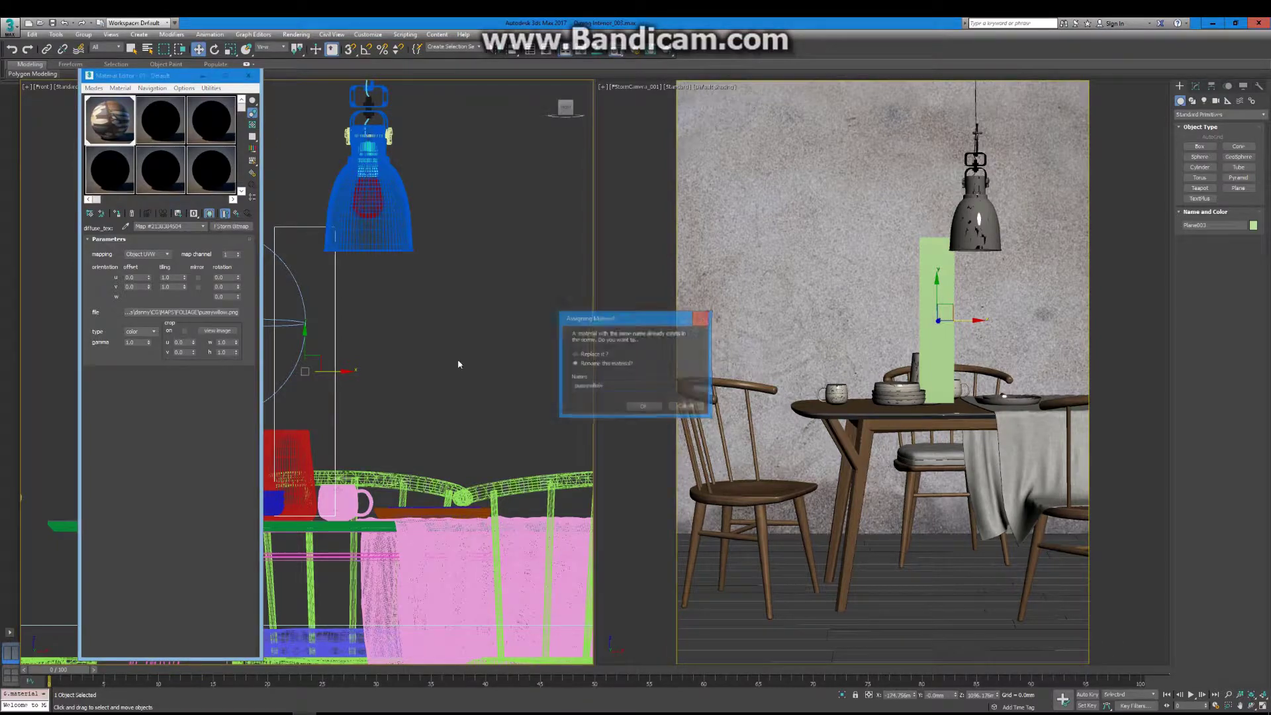
{"action": "left_click", "coordinate": [644, 406]}
{"action": "left_click", "coordinate": [1195, 86]}
{"action": "left_click", "coordinate": [1263, 115]}
{"action": "key", "text": "Escape"}
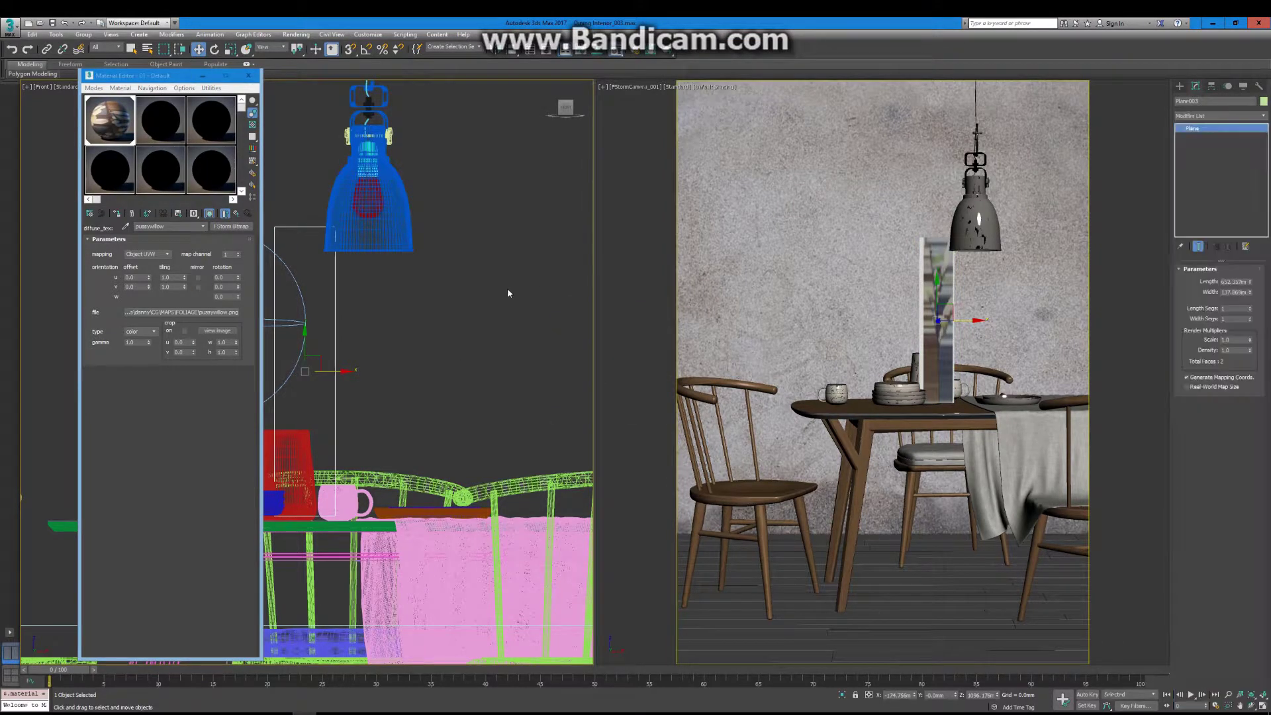
Step: Clone the branch plane as a copy and rotate the copy to a new angle
{"action": "key", "text": "t"}
{"action": "key", "text": "m"}
{"action": "scroll", "coordinate": [283, 324], "scroll_direction": "up", "scroll_amount": 5}
{"action": "left_click_drag", "start_coordinate": [295, 262], "coordinate": [255, 295], "text": "shift"}
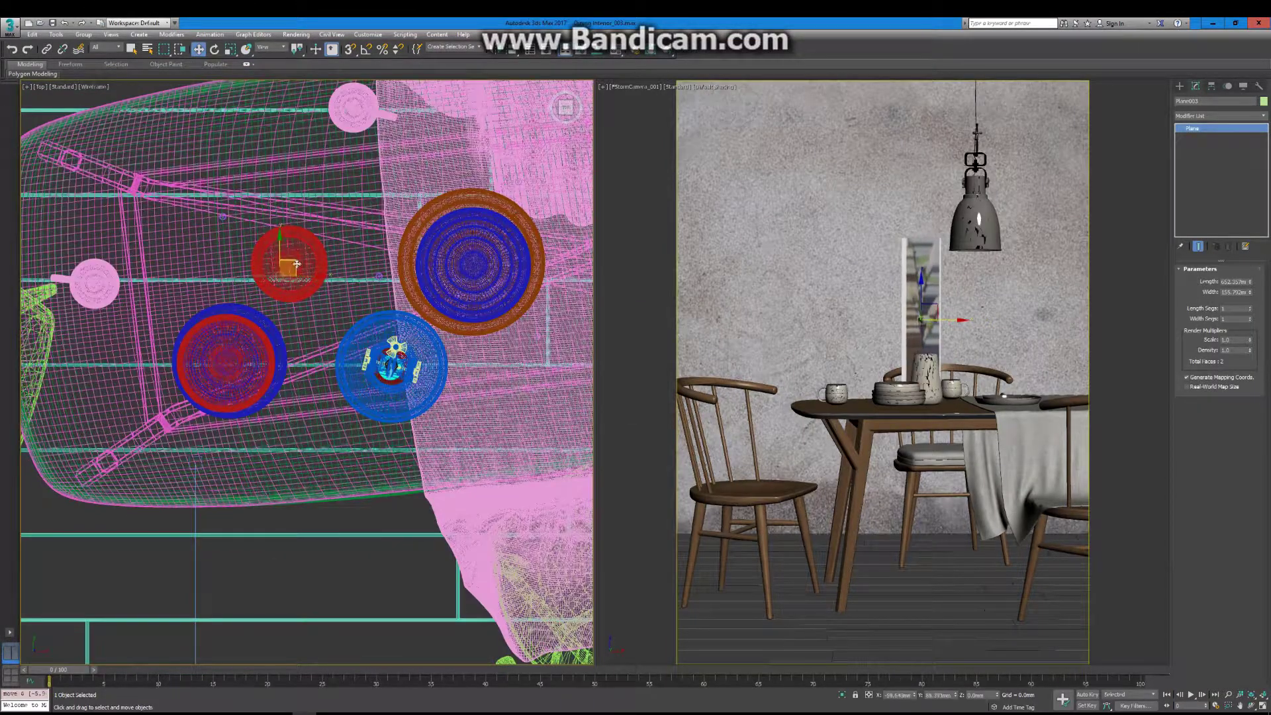
{"action": "scroll", "coordinate": [254, 294], "scroll_direction": "up", "scroll_amount": 5}
{"action": "key", "text": "Return"}
{"action": "key", "text": "e"}
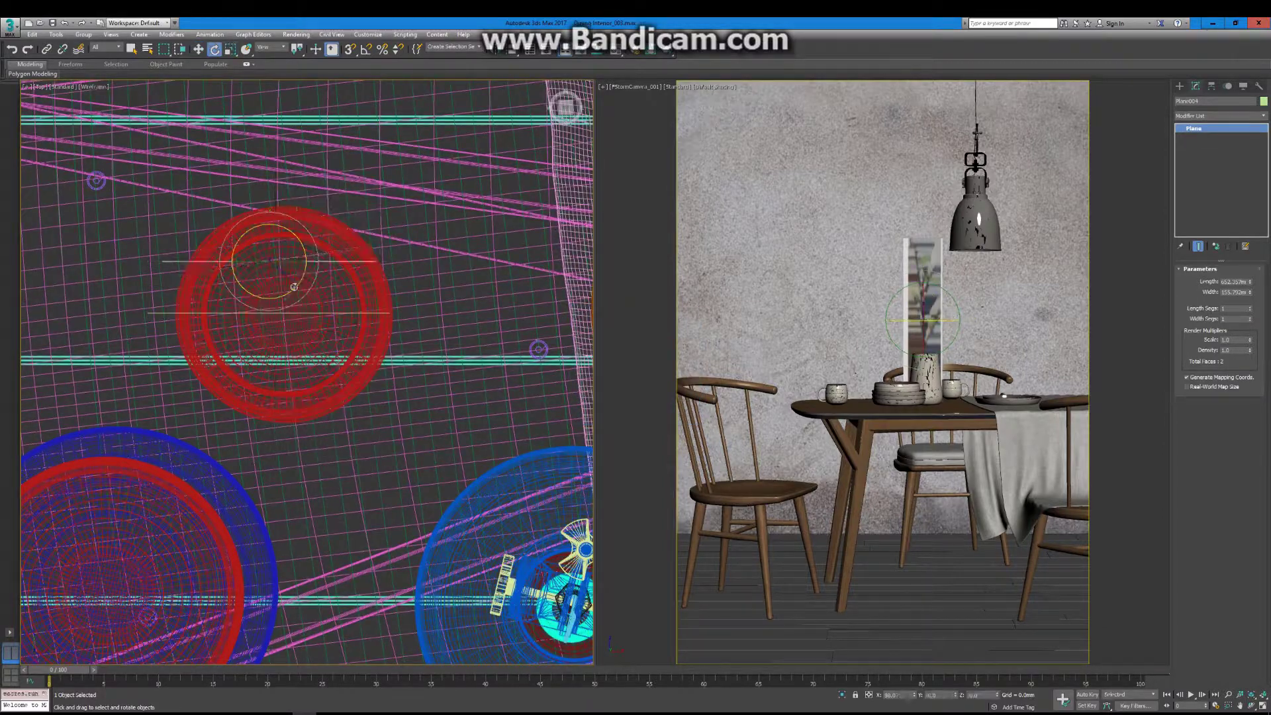
{"action": "left_click_drag", "start_coordinate": [280, 261], "coordinate": [264, 278]}
Step: Slide the copied plane sideways into place in the vase
{"action": "key", "text": "p"}
{"action": "key", "text": "z"}
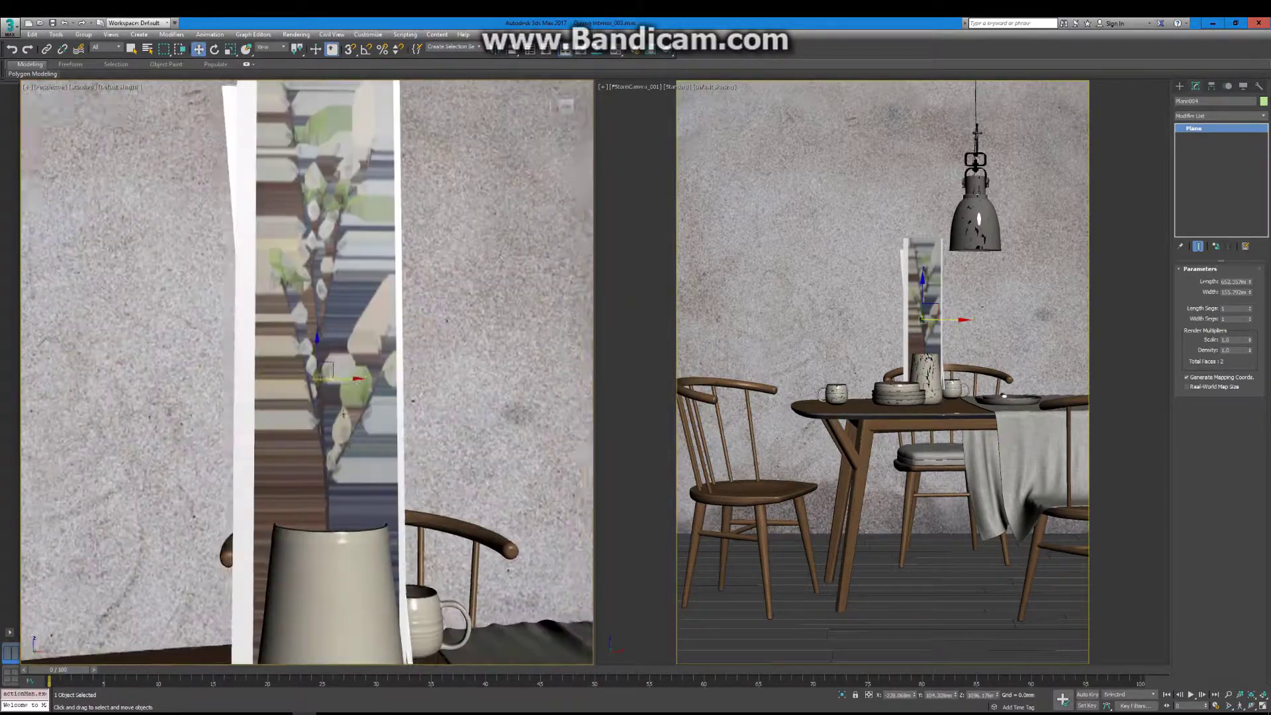
{"action": "key", "text": "w"}
{"action": "left_click_drag", "start_coordinate": [315, 382], "coordinate": [291, 396]}
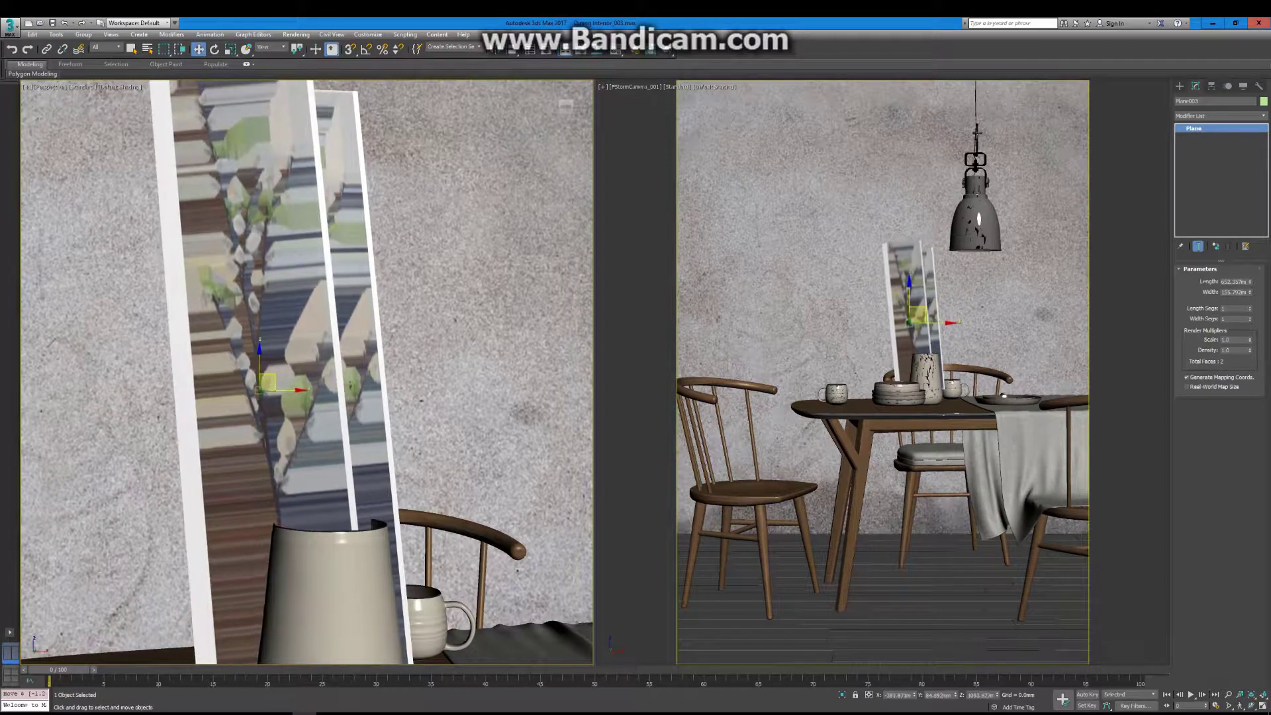
{"action": "mouse_move", "coordinate": [292, 396]}
{"action": "middle_mouse_down", "text": "alt"}
{"action": "mouse_move", "coordinate": [307, 496]}
{"action": "mouse_move", "coordinate": [411, 295]}
{"action": "middle_mouse_up", "text": "alt"}
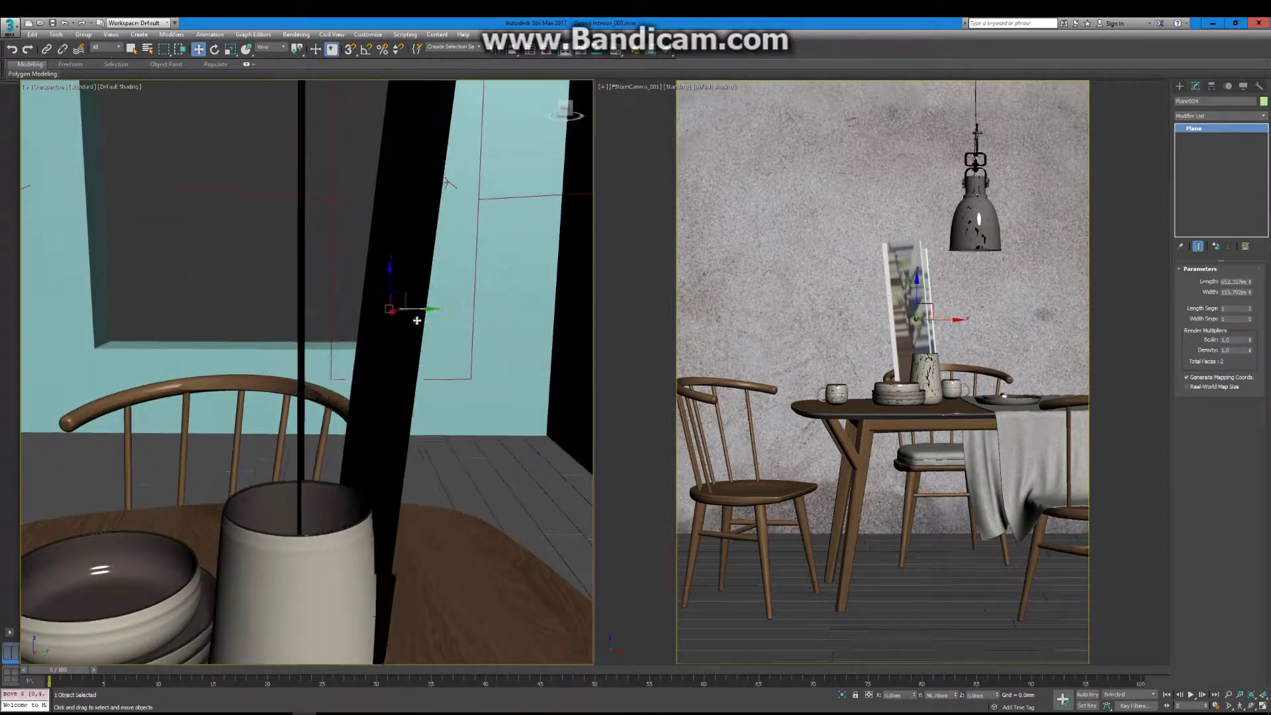
{"action": "left_click_drag", "start_coordinate": [411, 295], "coordinate": [393, 324]}
Step: Add a UVW Map modifier to the plane and render a preview of the camera view
{"action": "key", "text": "e"}
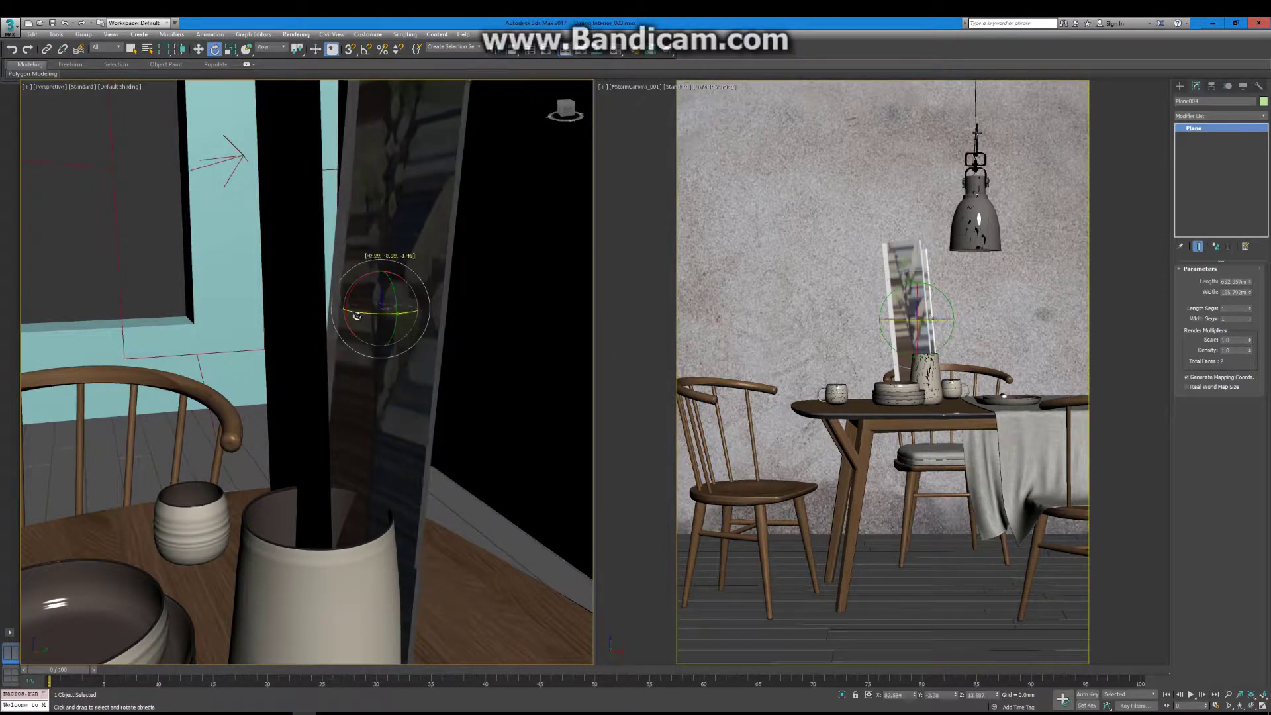
{"action": "key", "text": "F12"}
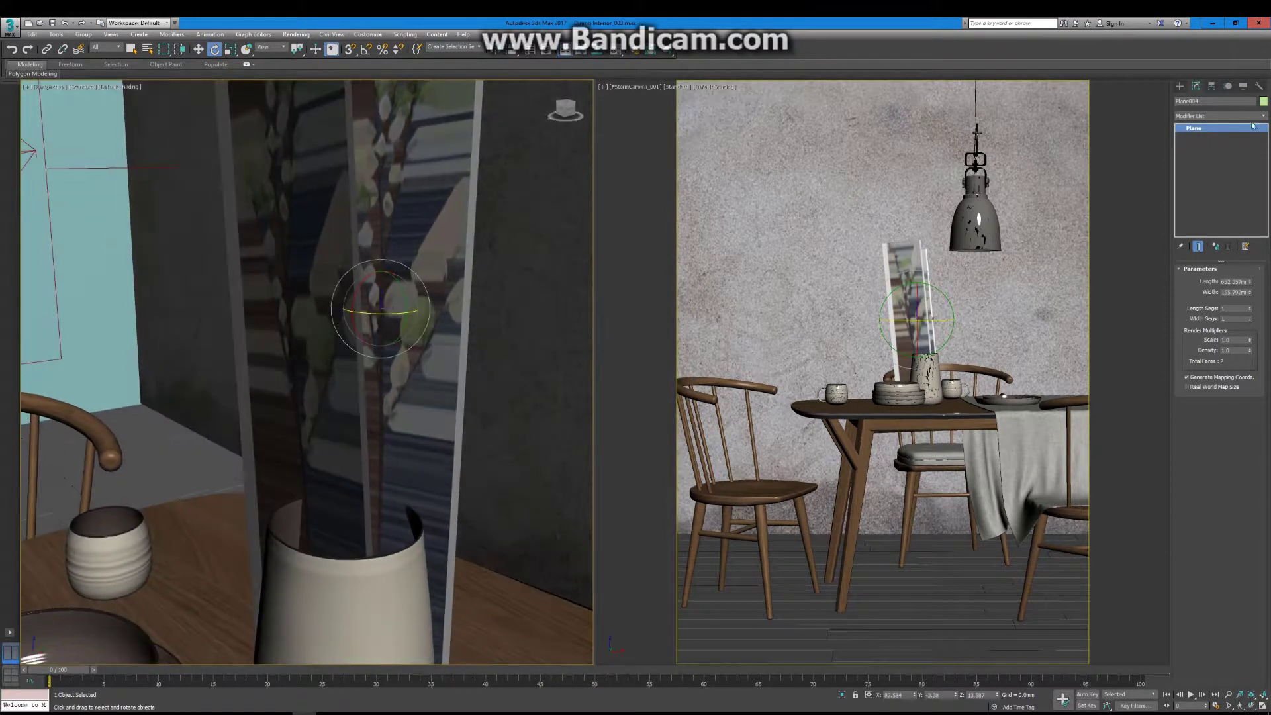
{"action": "left_click", "coordinate": [1220, 116]}
{"action": "left_click", "coordinate": [1211, 575]}
{"action": "left_click", "coordinate": [667, 403]}
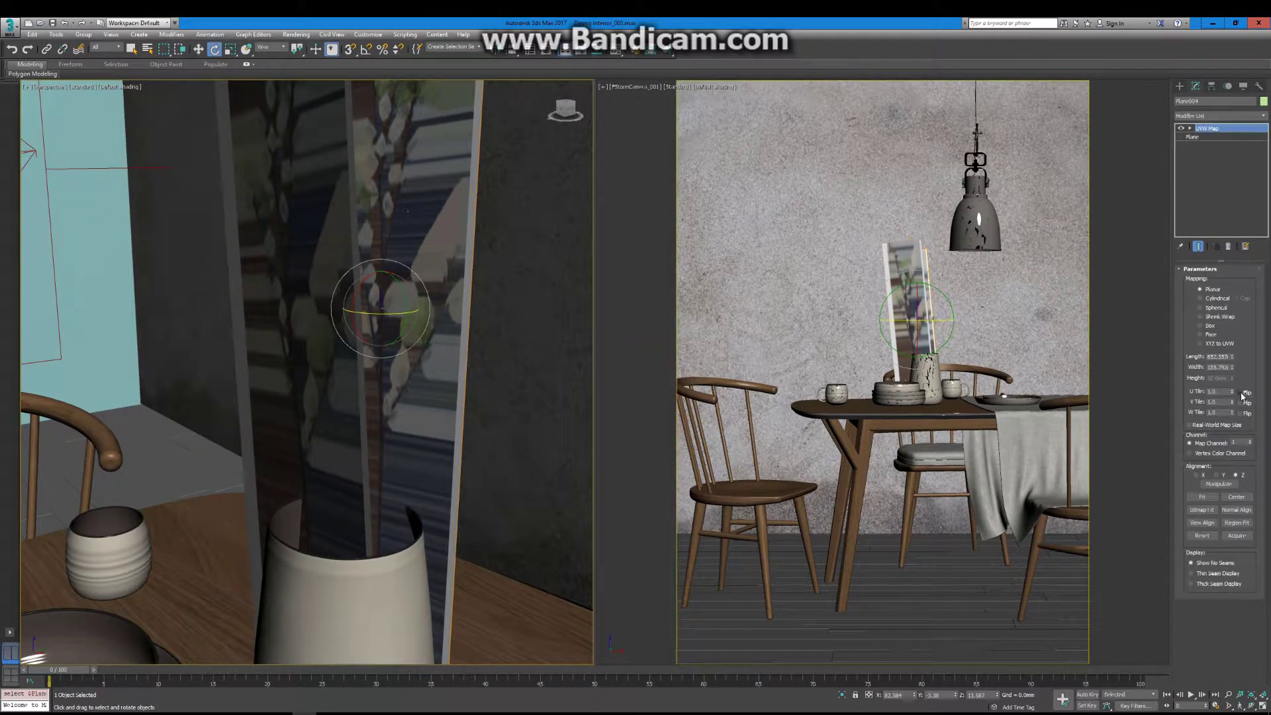
{"action": "key", "text": "w"}
{"action": "middle_click_drag", "start_coordinate": [331, 330], "coordinate": [397, 318], "text": "alt"}
{"action": "left_click", "coordinate": [663, 55]}
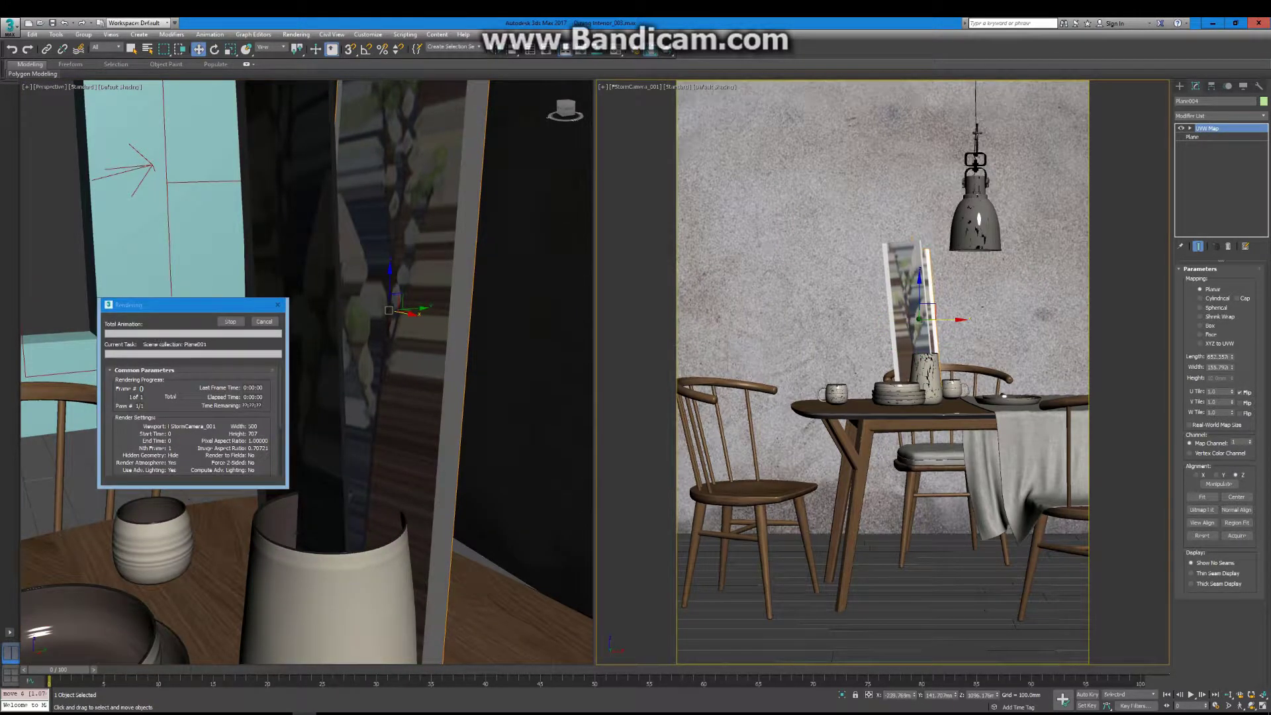
Step: Add a Noise modifier to the branch plane with scale 3 and Y strength about 20.64mm
{"action": "left_click", "coordinate": [263, 322]}
{"action": "mouse_move", "coordinate": [463, 157]}
{"action": "left_mouse_down"}
{"action": "mouse_move", "coordinate": [695, 225]}
{"action": "mouse_move", "coordinate": [801, 223]}
{"action": "mouse_move", "coordinate": [456, 149]}
{"action": "mouse_move", "coordinate": [730, 156]}
{"action": "left_mouse_up"}
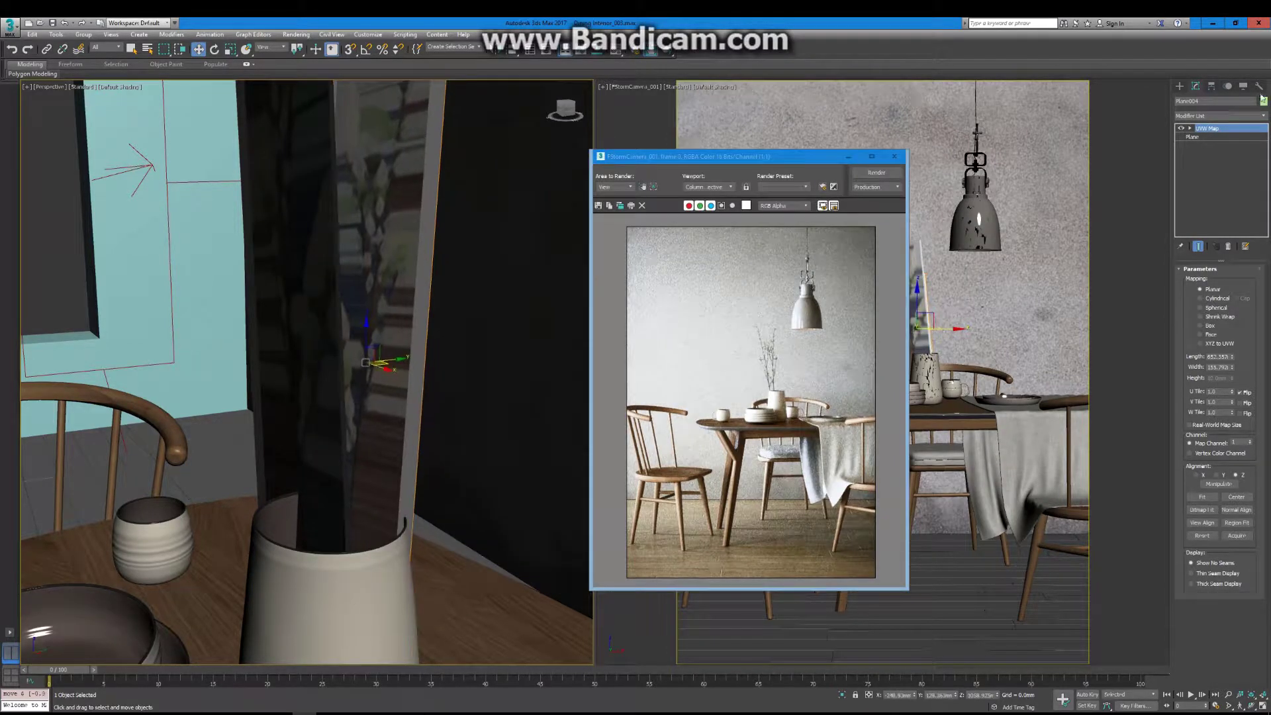
{"action": "left_click", "coordinate": [1192, 136]}
{"action": "left_click", "coordinate": [1244, 116]}
{"action": "left_click", "coordinate": [1222, 317]}
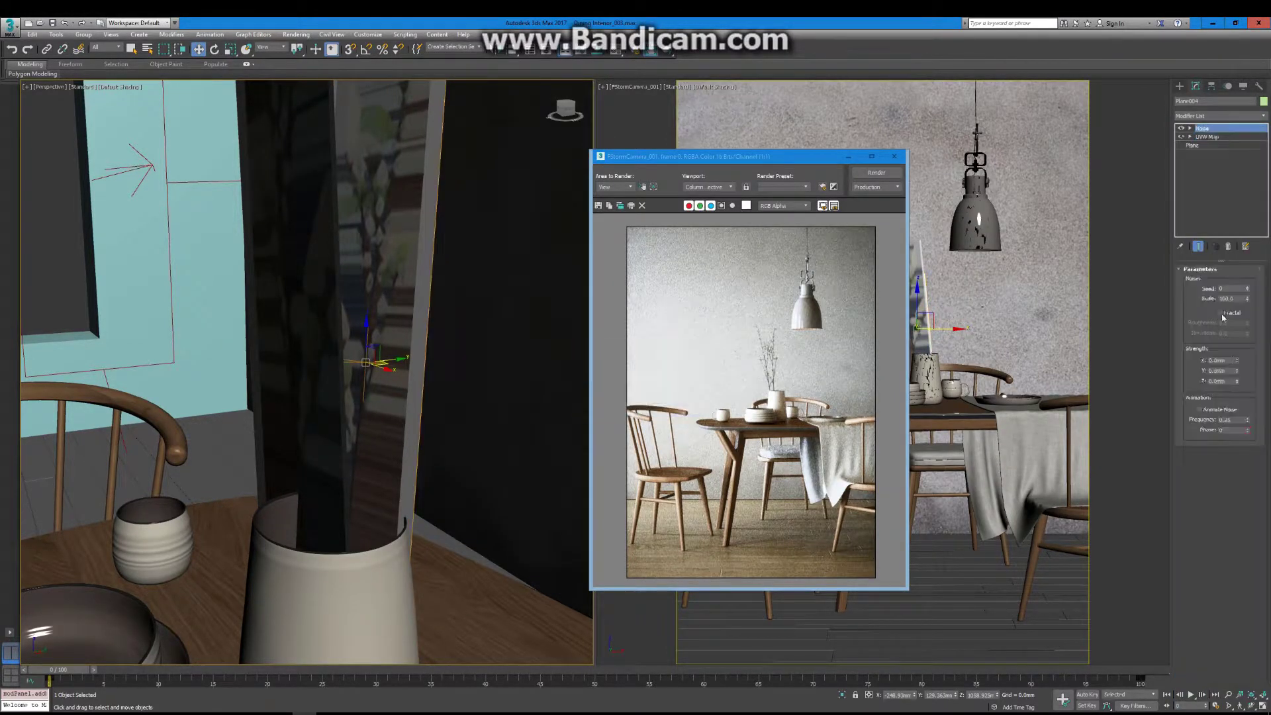
{"action": "type", "text": "3"}
{"action": "key", "text": "Return"}
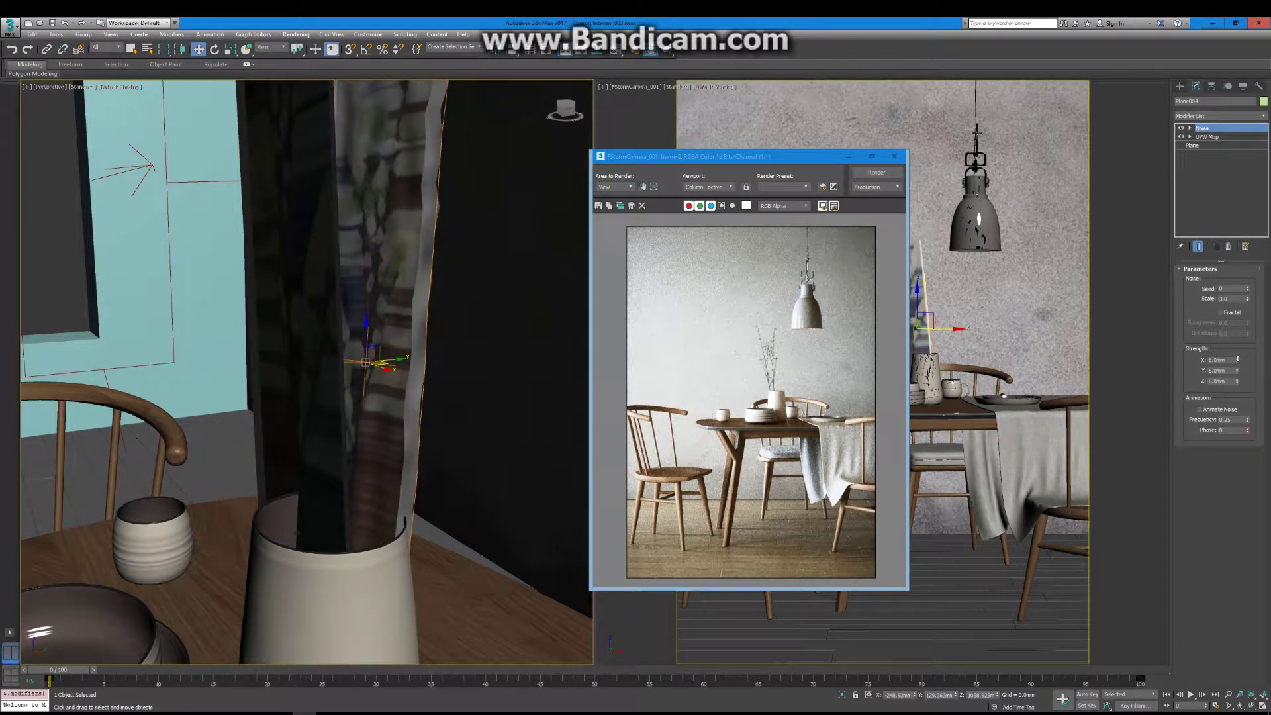
{"action": "left_click_drag", "start_coordinate": [1236, 370], "coordinate": [1235, 370]}
{"action": "right_click", "coordinate": [1004, 328]}
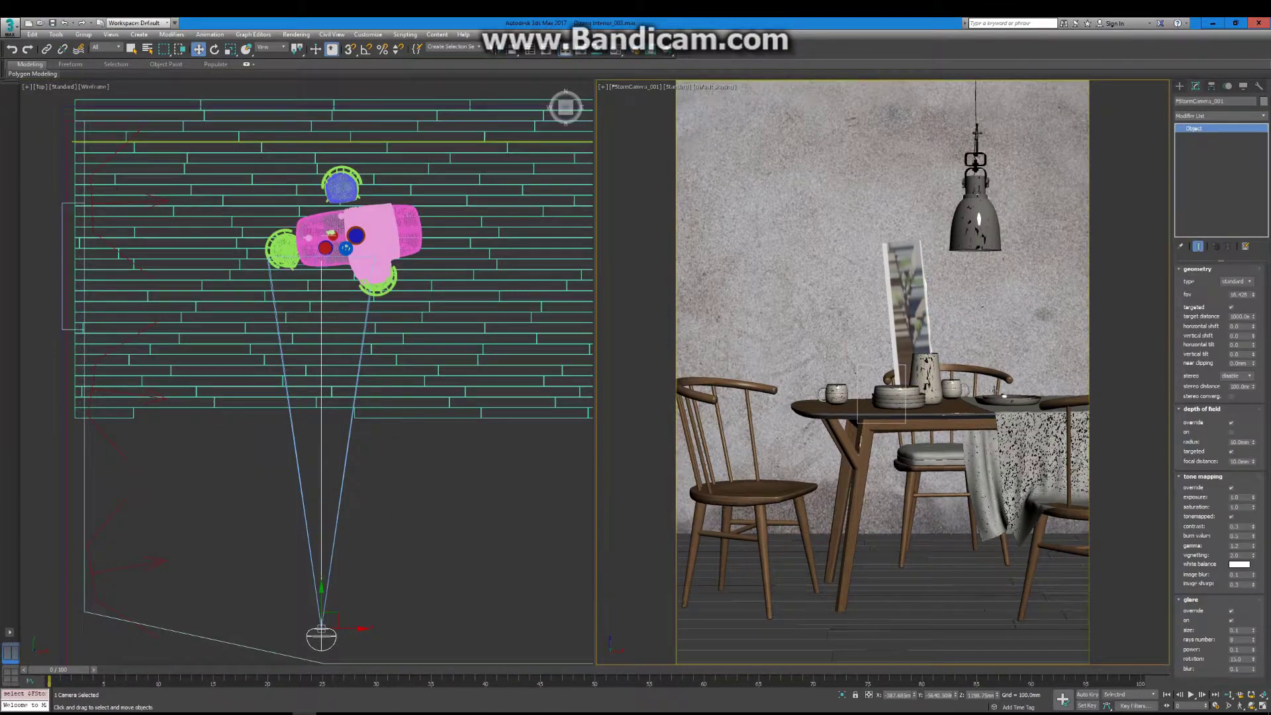
Step: Run the FStorm interactive preview and tune depth of field: farther focus target, radius down to 20mm
{"action": "key", "text": "F10"}
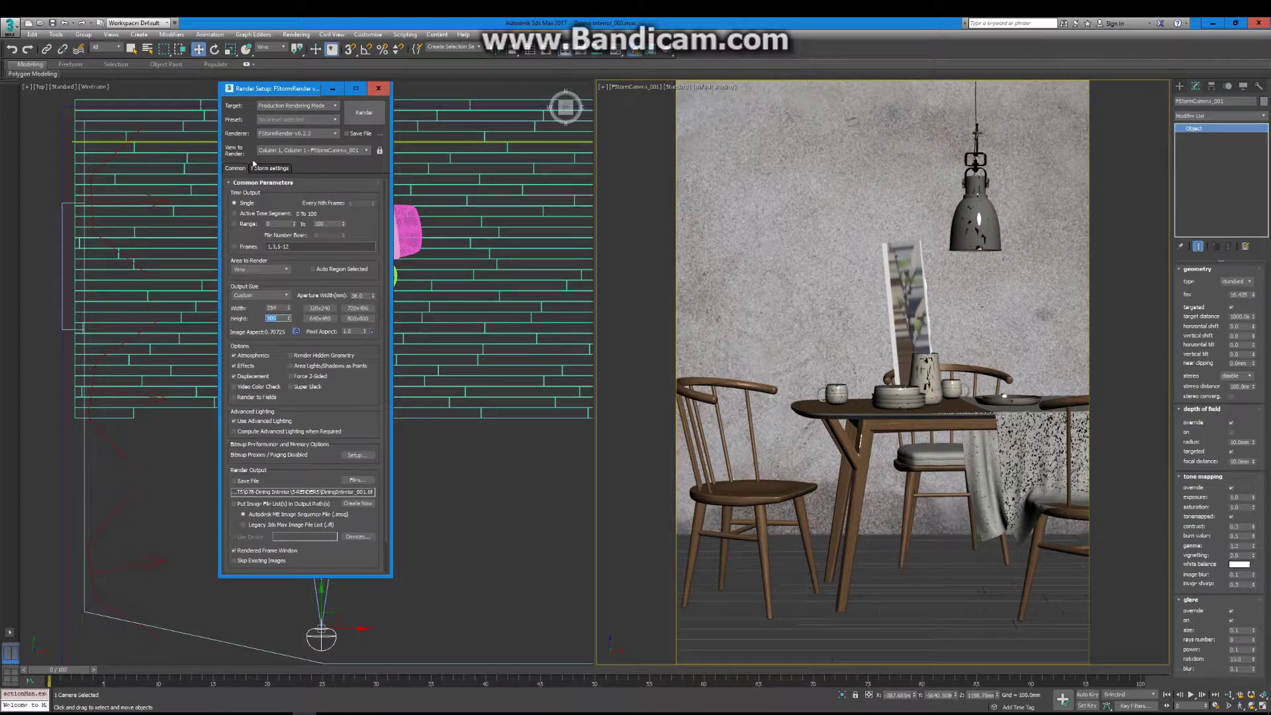
{"action": "left_click", "coordinate": [255, 168]}
{"action": "left_click", "coordinate": [304, 327]}
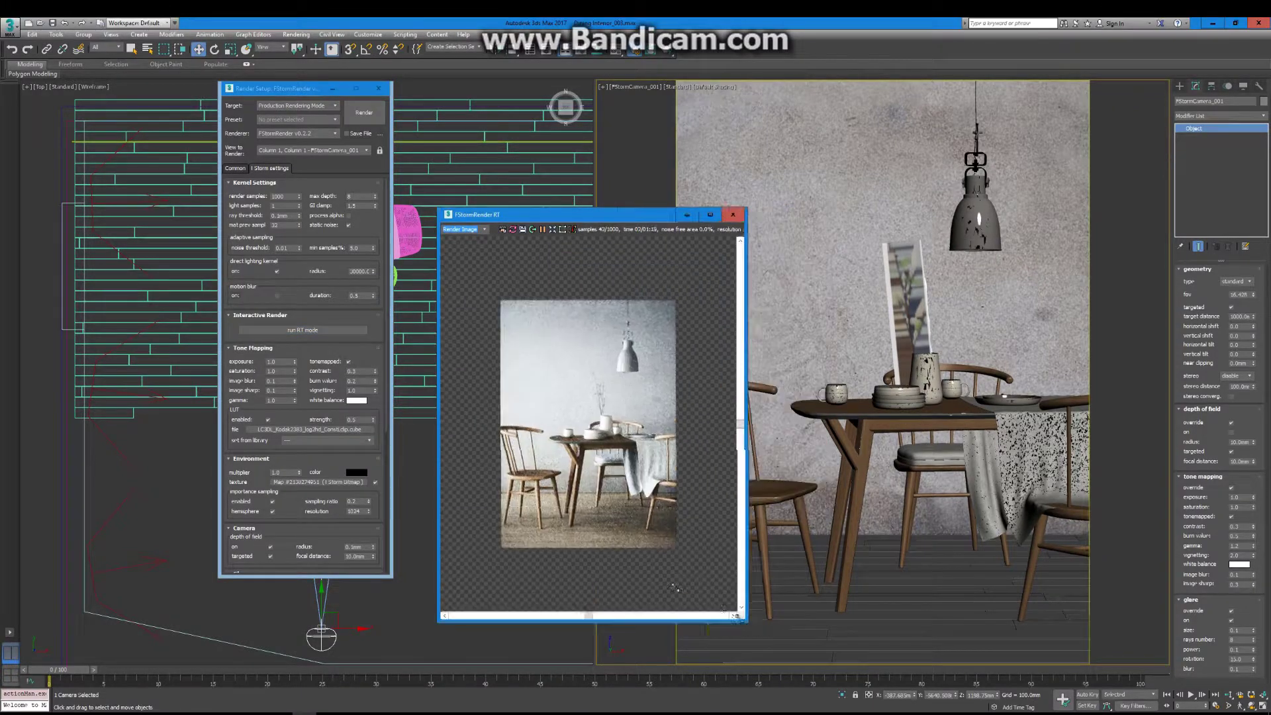
{"action": "left_click", "coordinate": [1244, 441]}
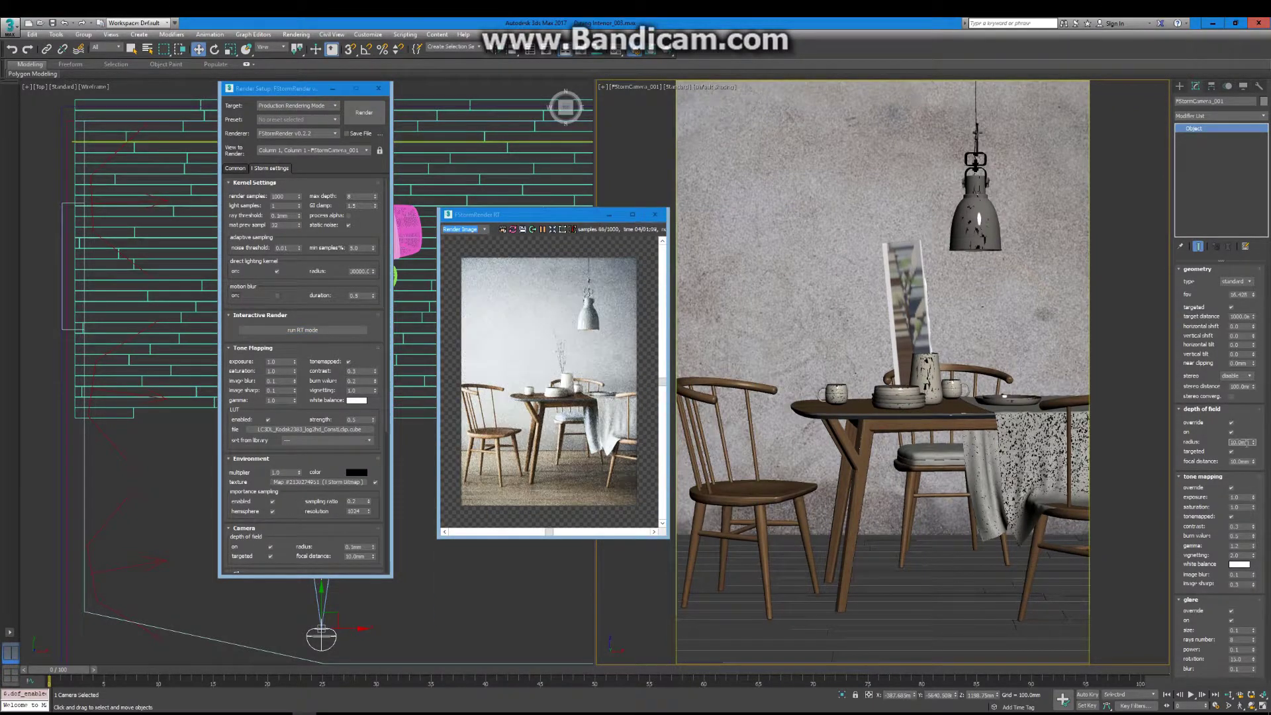
{"action": "type", "text": "00"}
{"action": "key", "text": "Return"}
{"action": "key", "text": "F10"}
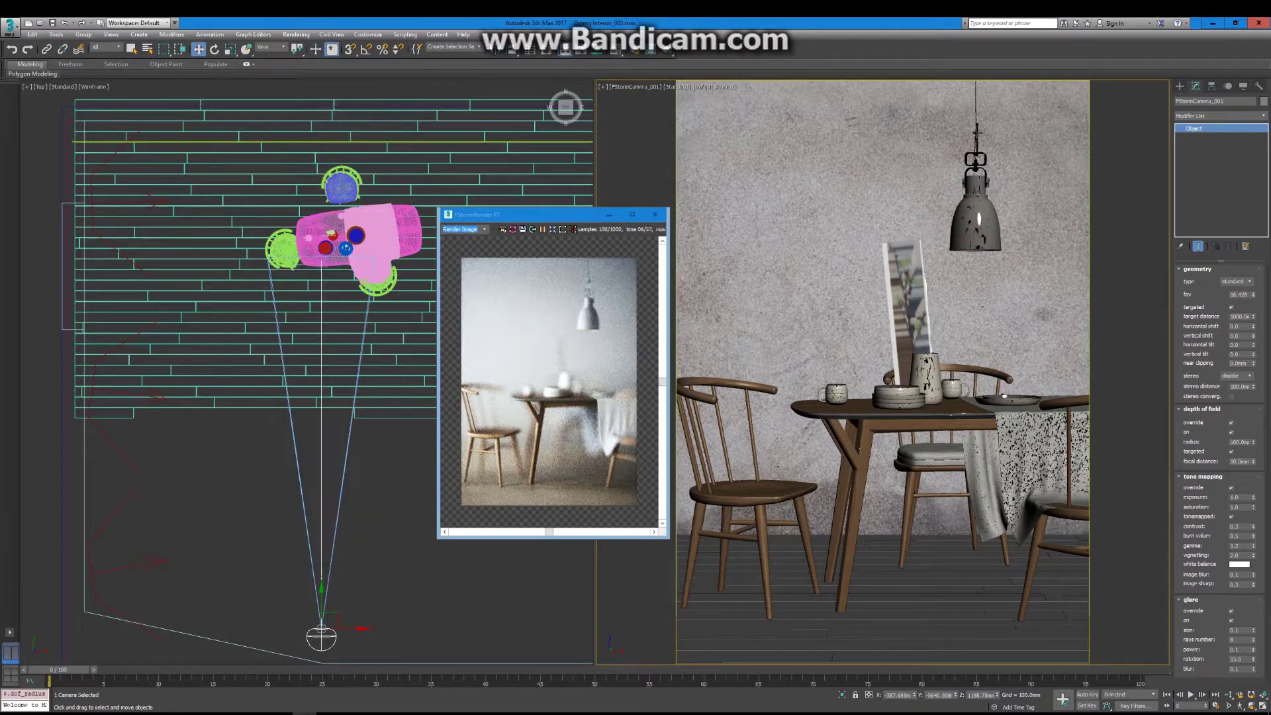
{"action": "mouse_move", "coordinate": [1252, 316]}
{"action": "left_mouse_down"}
{"action": "mouse_move", "coordinate": [1257, 94]}
{"action": "mouse_move", "coordinate": [1262, 104]}
{"action": "left_mouse_up"}
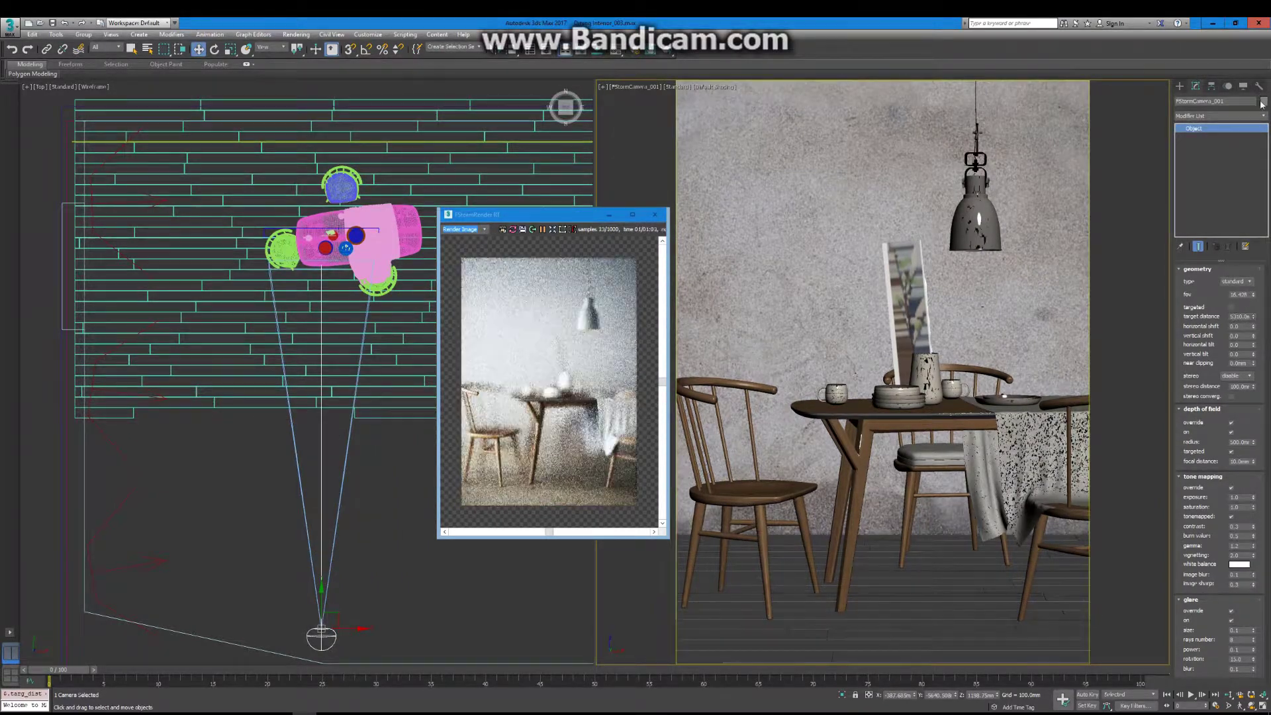
{"action": "left_click_drag", "start_coordinate": [1253, 441], "coordinate": [1253, 503]}
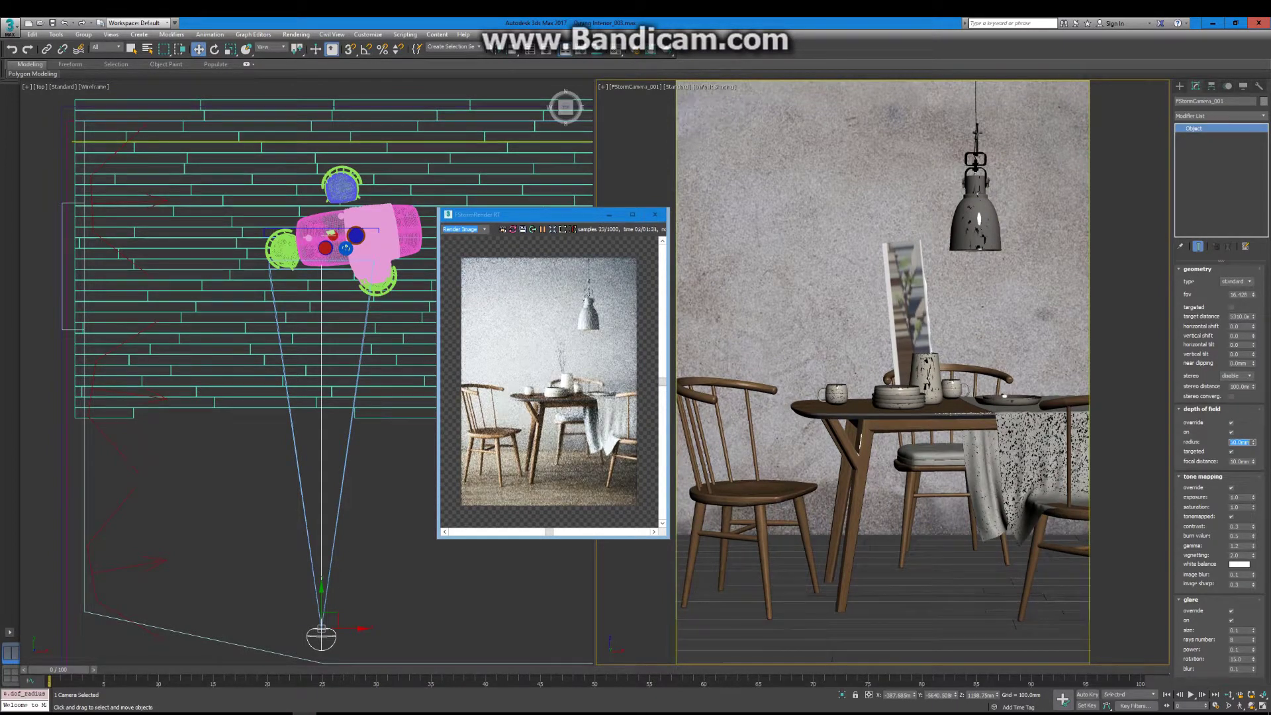
{"action": "left_click_drag", "start_coordinate": [1253, 441], "coordinate": [1252, 457]}
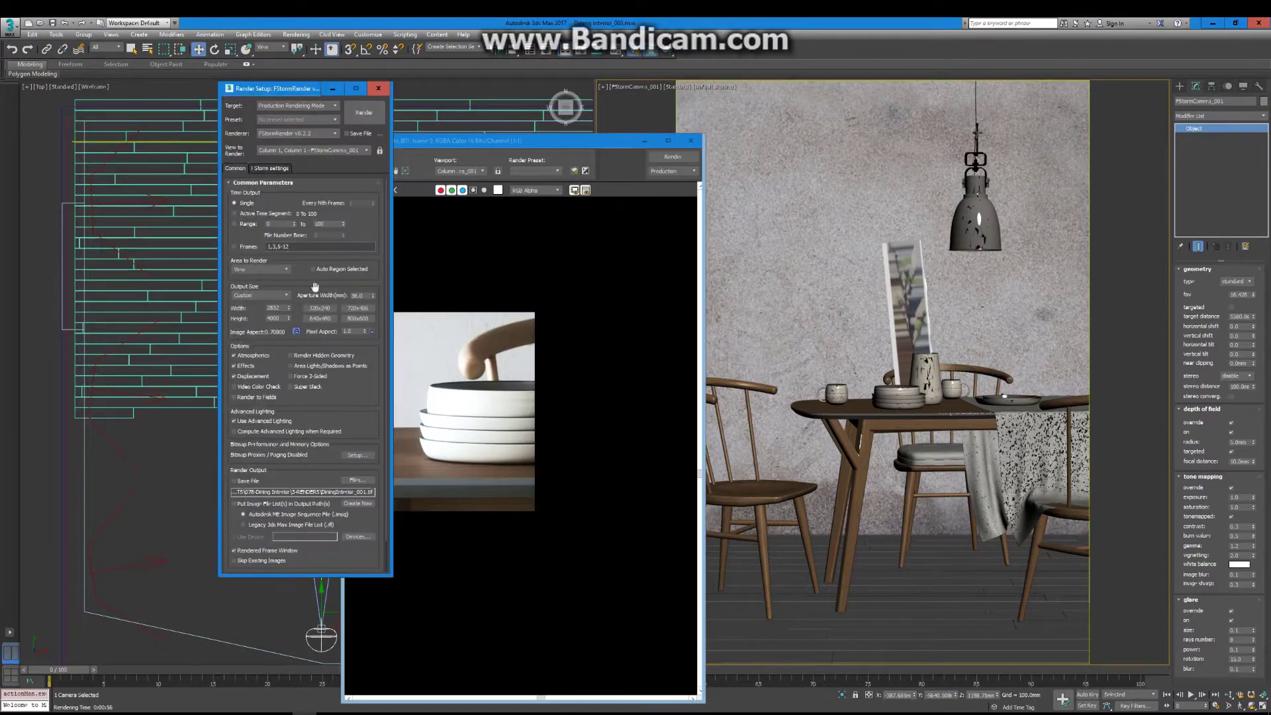
Step: Launch the final FStorm render and arrange MSI Afterburner's GPU monitor windows beside the render
{"action": "left_click", "coordinate": [270, 168]}
{"action": "left_click", "coordinate": [364, 112]}
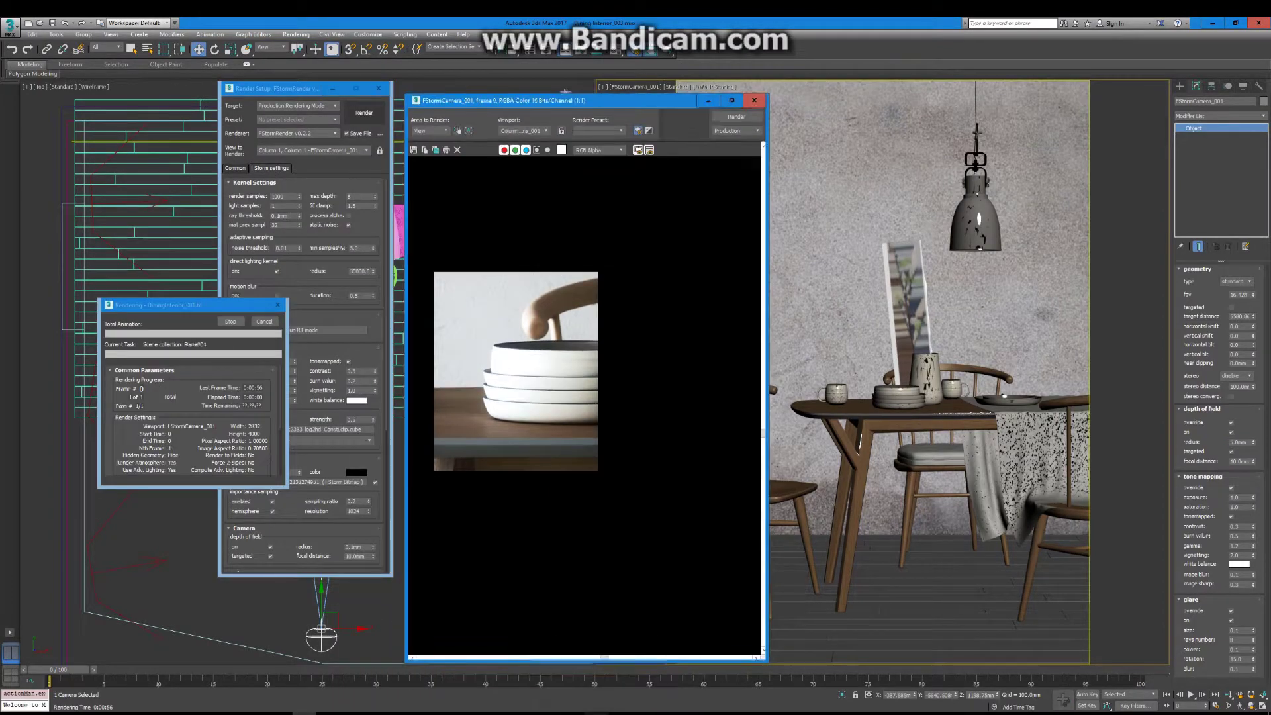
{"action": "left_click", "coordinate": [704, 383]}
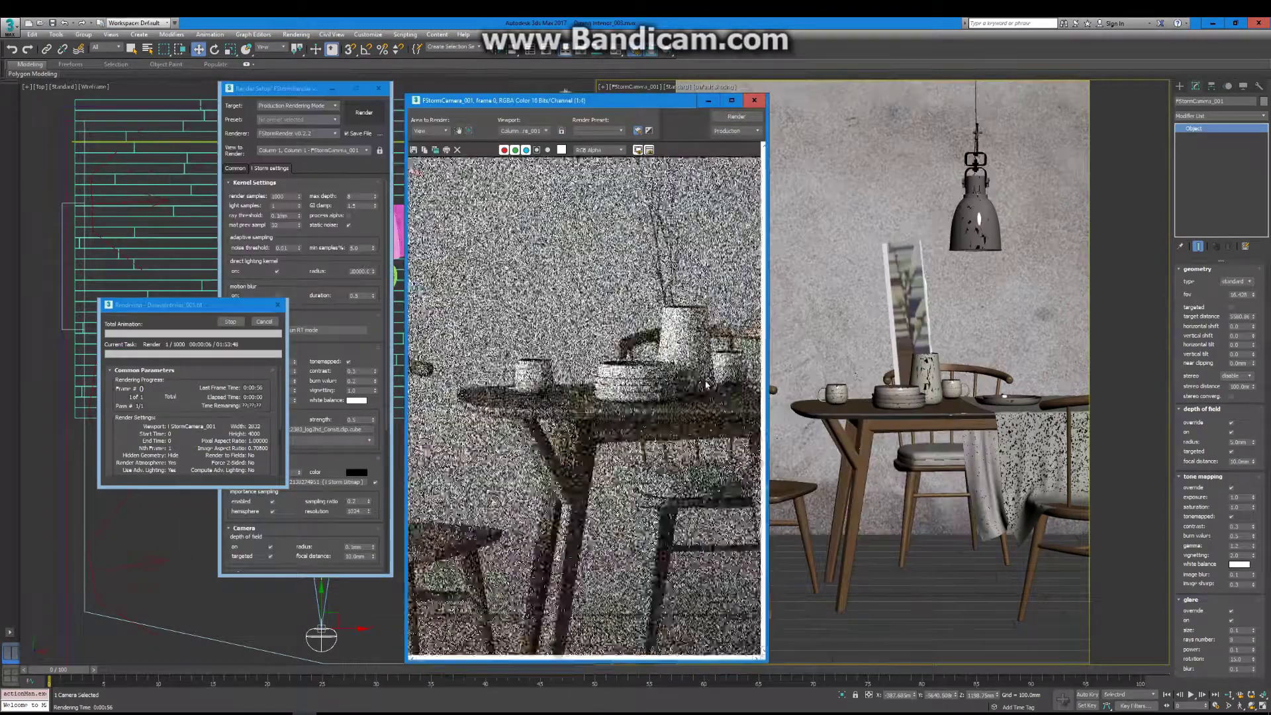
{"action": "left_click", "coordinate": [589, 675]}
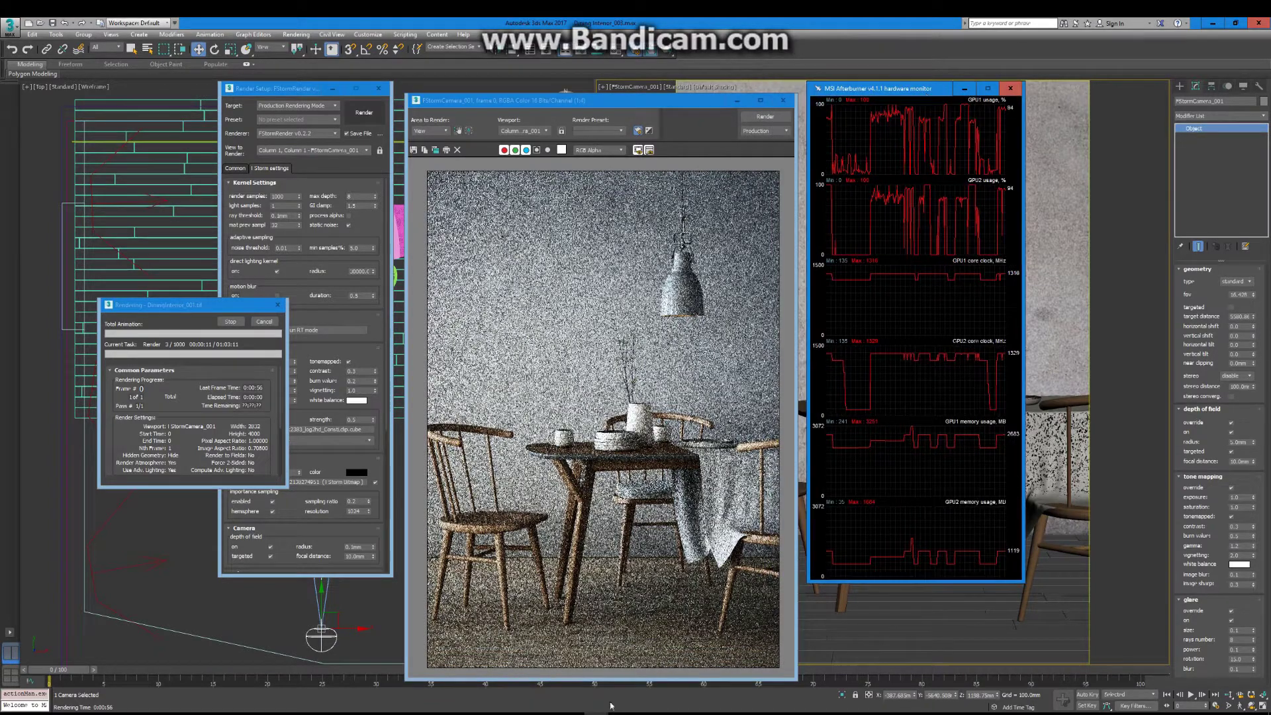
{"action": "left_click_drag", "start_coordinate": [334, 84], "coordinate": [254, 66]}
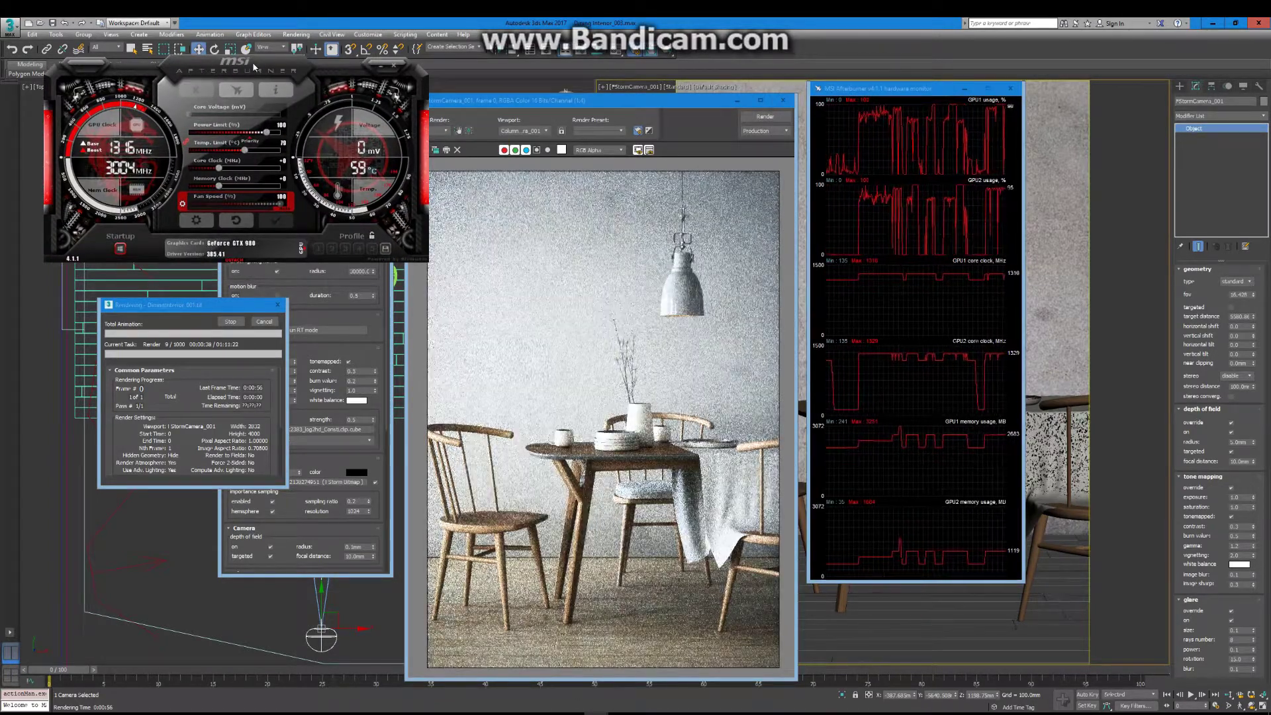